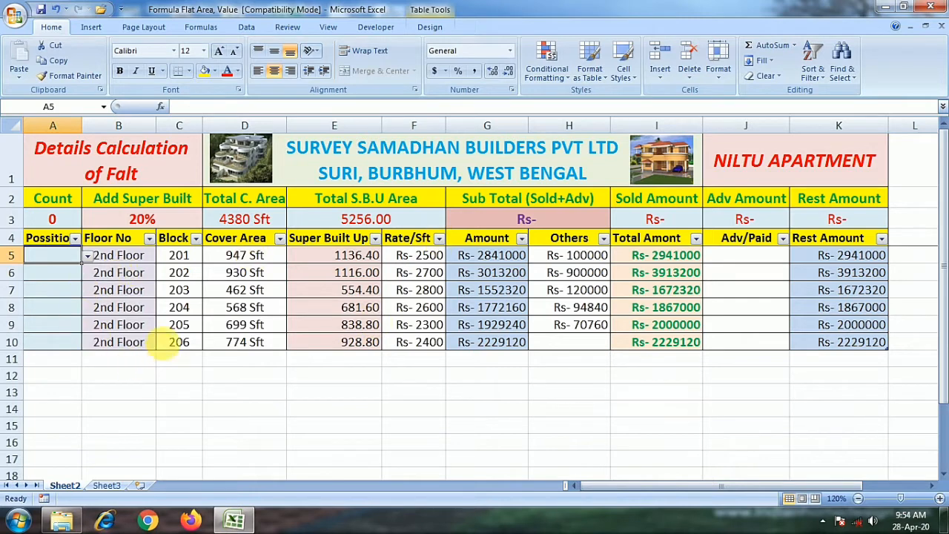
Try the Sold and Advance options in position cell A5, clear the cell again and check the Count formula
{"action": "left_click", "coordinate": [74, 221]}
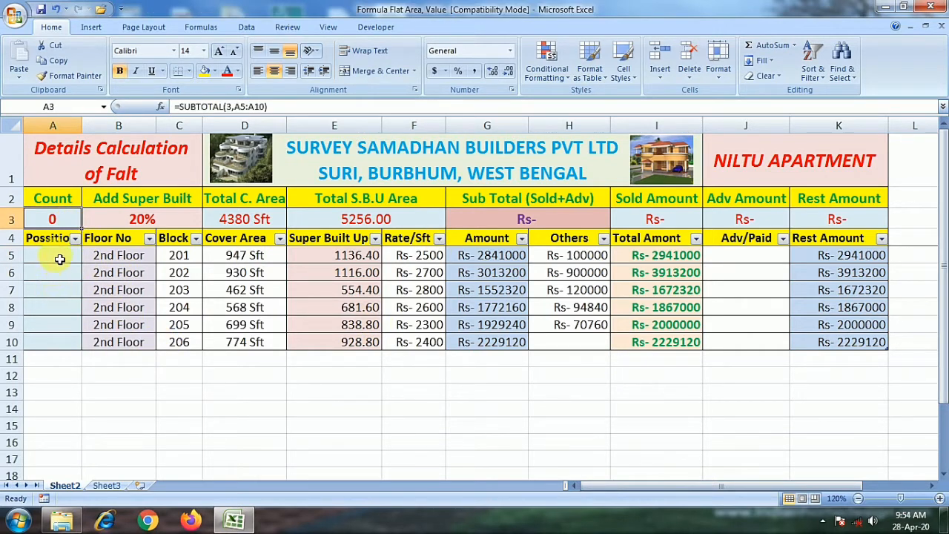
{"action": "left_click", "coordinate": [57, 255]}
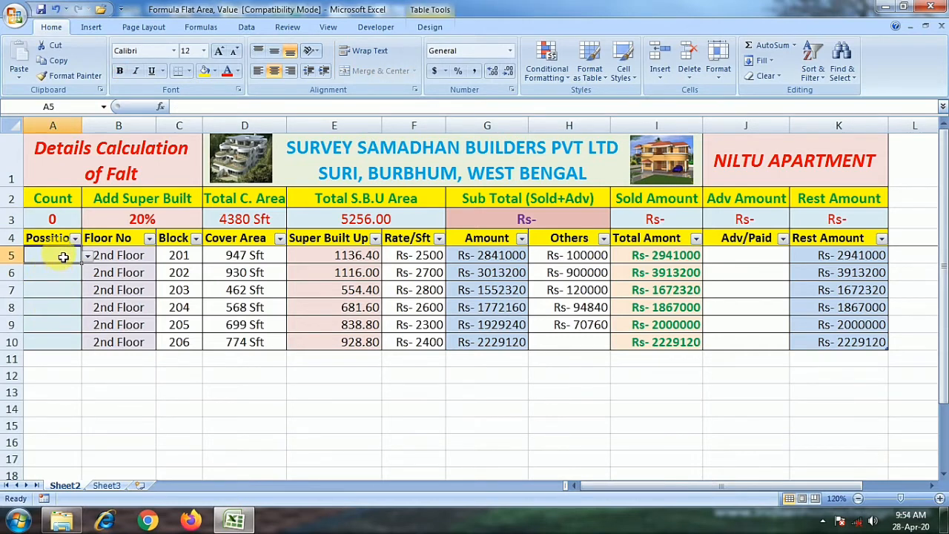
{"action": "left_click", "coordinate": [87, 256]}
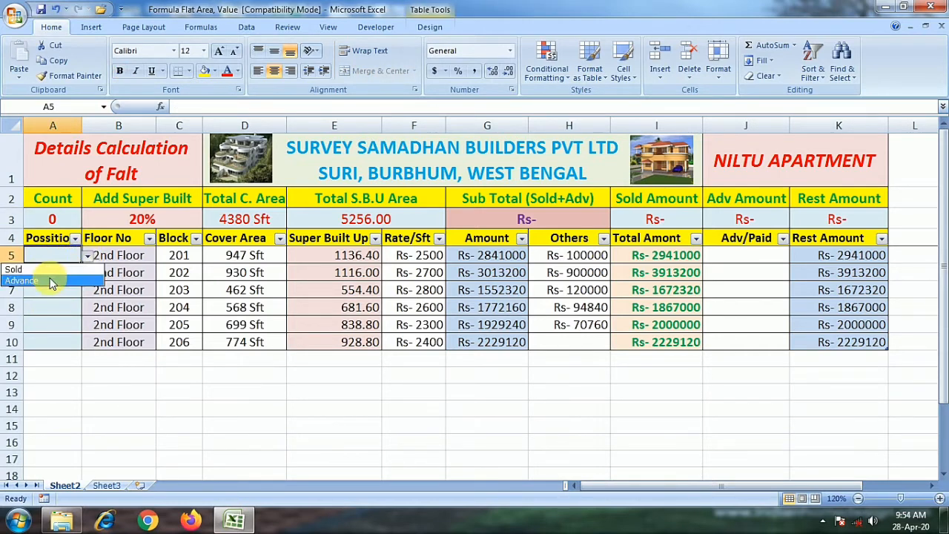
{"action": "left_click", "coordinate": [45, 267]}
{"action": "left_click", "coordinate": [87, 256]}
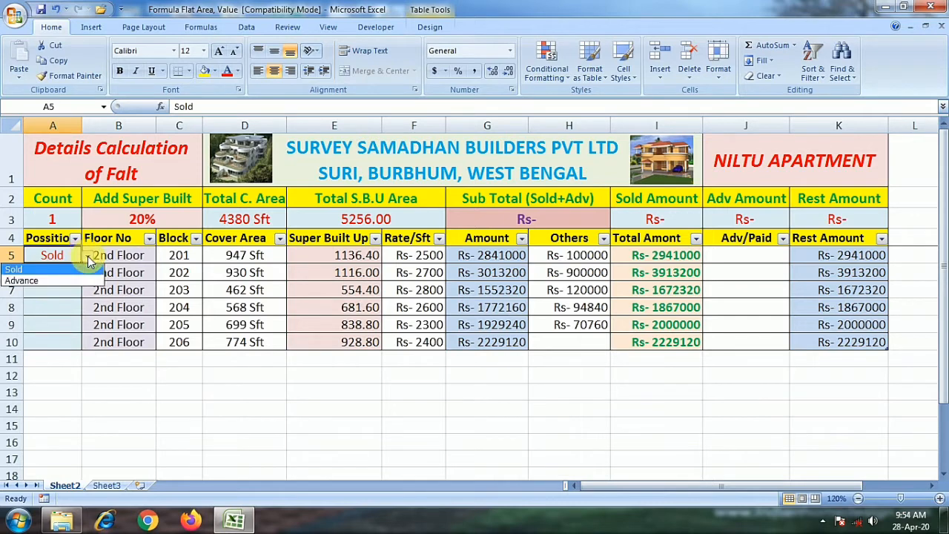
{"action": "left_click", "coordinate": [47, 278]}
{"action": "left_click", "coordinate": [87, 256]}
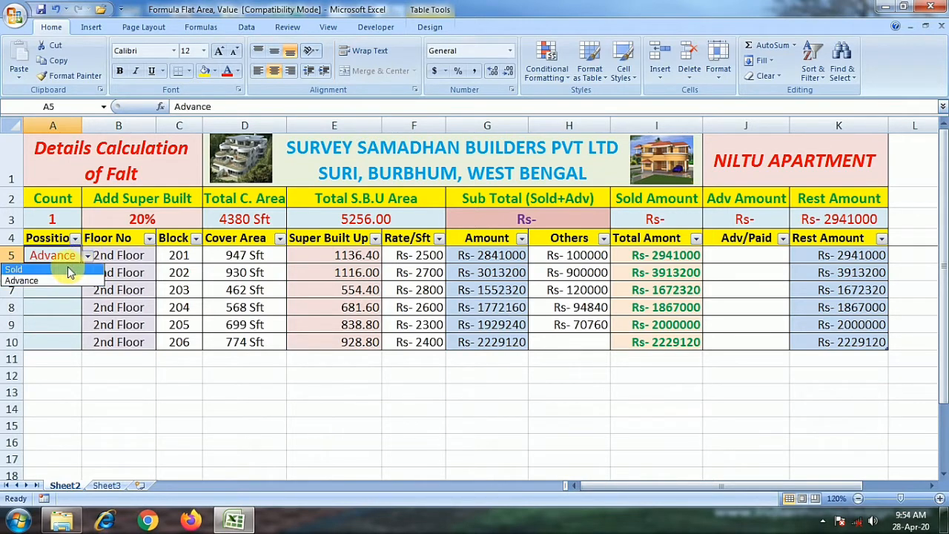
{"action": "left_click", "coordinate": [69, 266]}
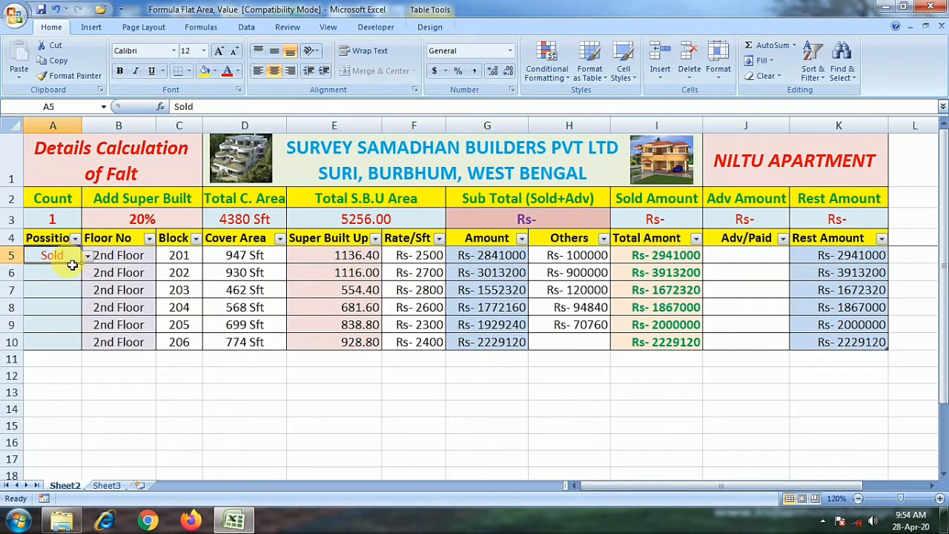
{"action": "key", "text": "Delete"}
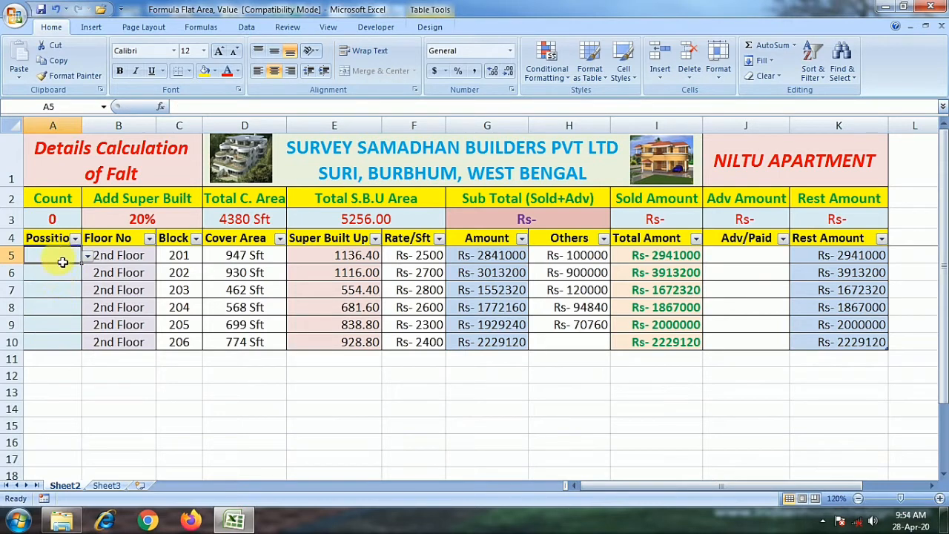
{"action": "left_click", "coordinate": [75, 220]}
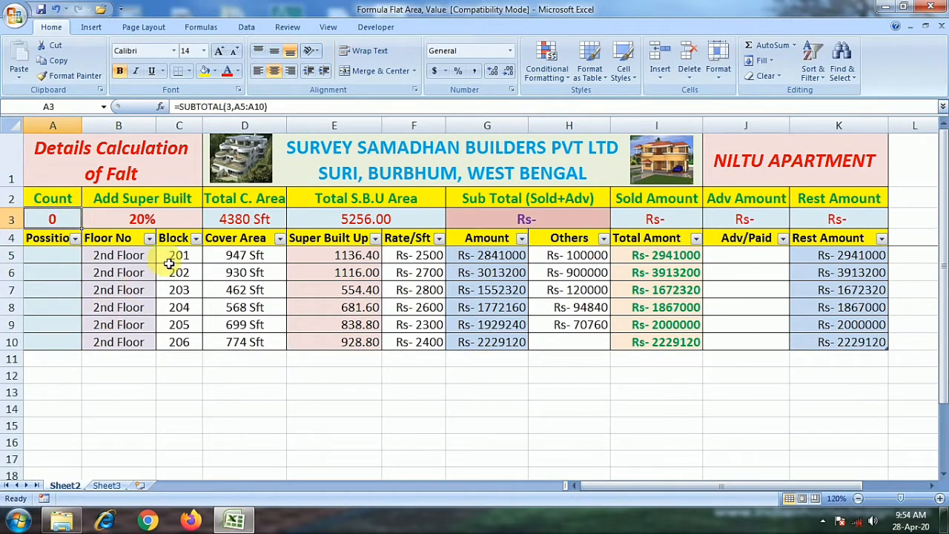
Set the Add Super Built percentage to 25% and check the first flat's super built-up area
{"action": "left_click", "coordinate": [184, 224]}
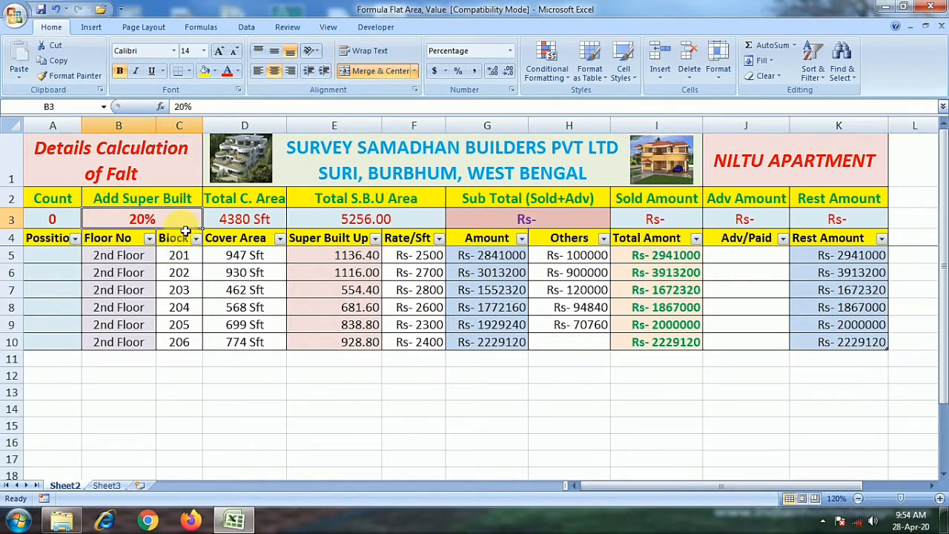
{"action": "left_click", "coordinate": [350, 258]}
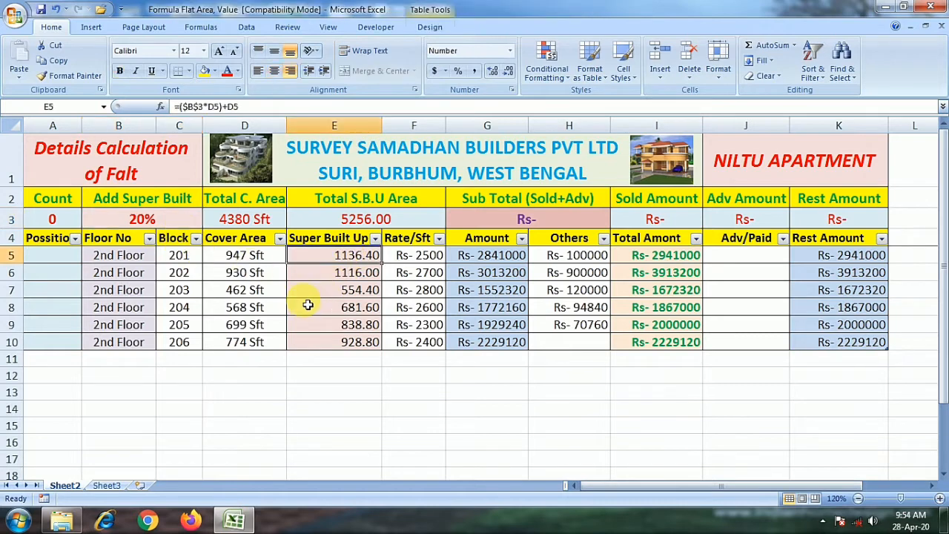
{"action": "left_click", "coordinate": [165, 221]}
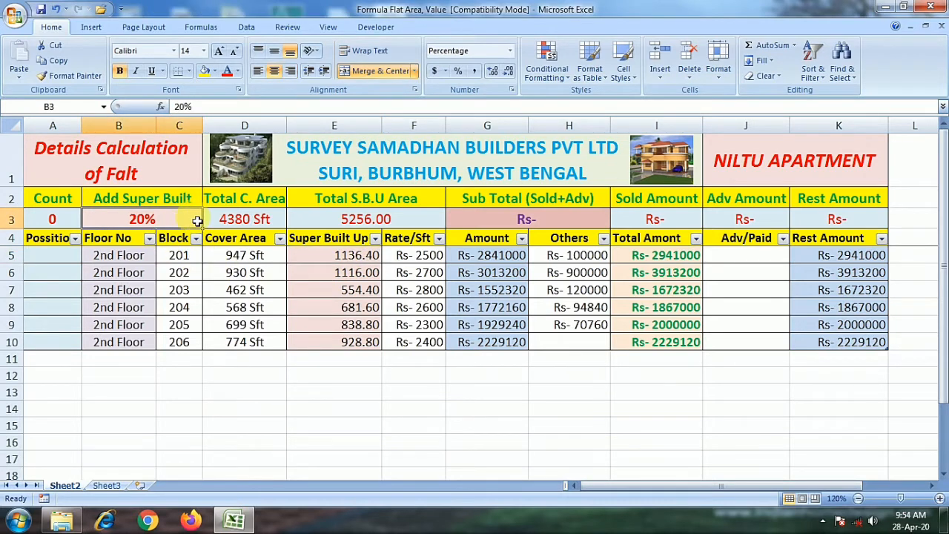
{"action": "type", "text": "25"}
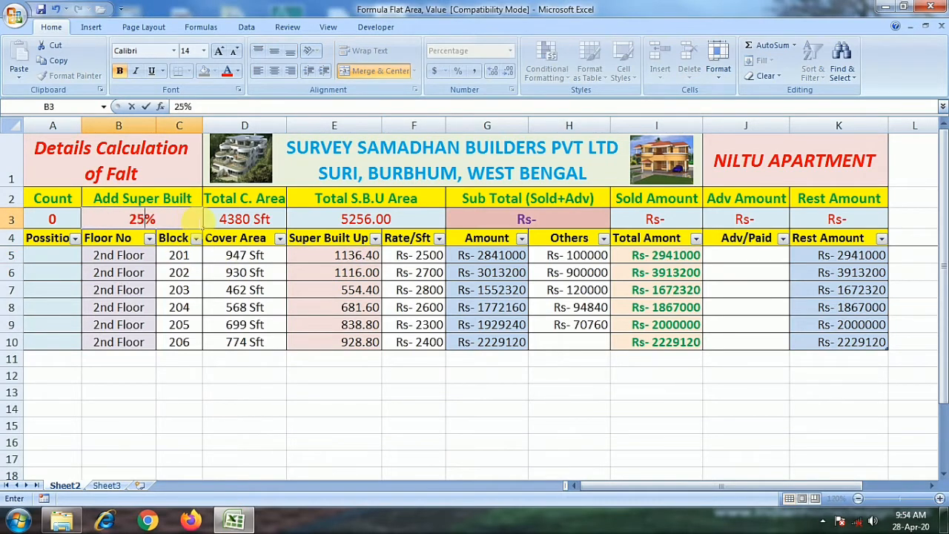
{"action": "left_click", "coordinate": [315, 259]}
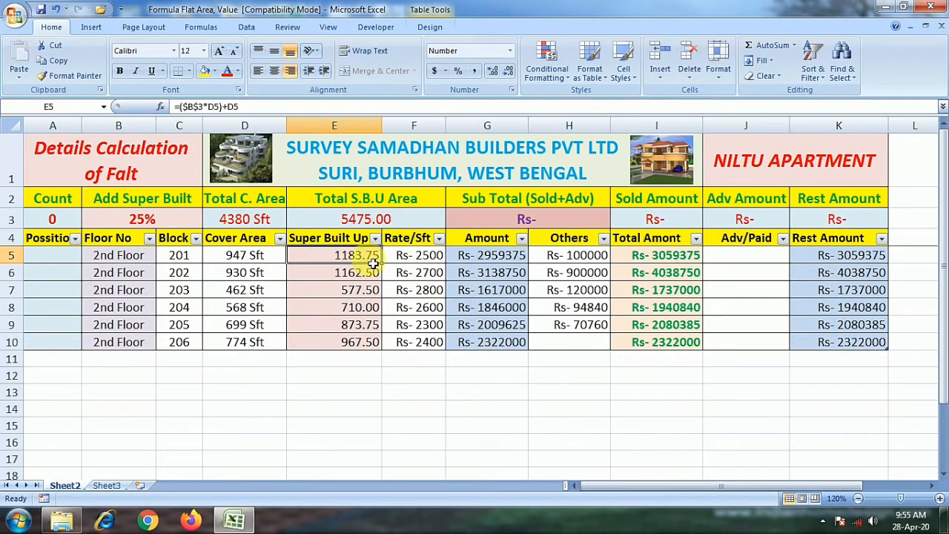
Set the Add Super Built percentage back to 20% and select the first flat's super built-up area
{"action": "left_click", "coordinate": [156, 219]}
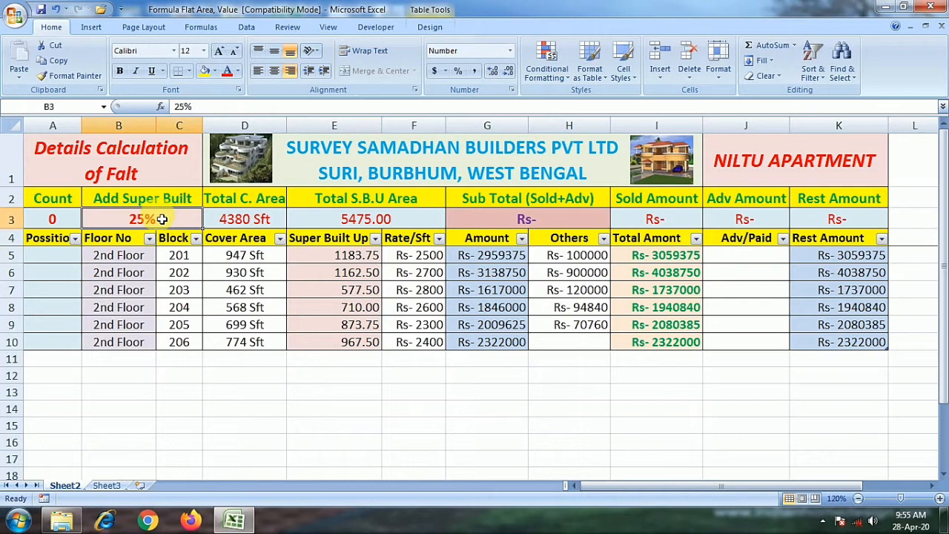
{"action": "type", "text": "20"}
{"action": "left_click", "coordinate": [345, 257]}
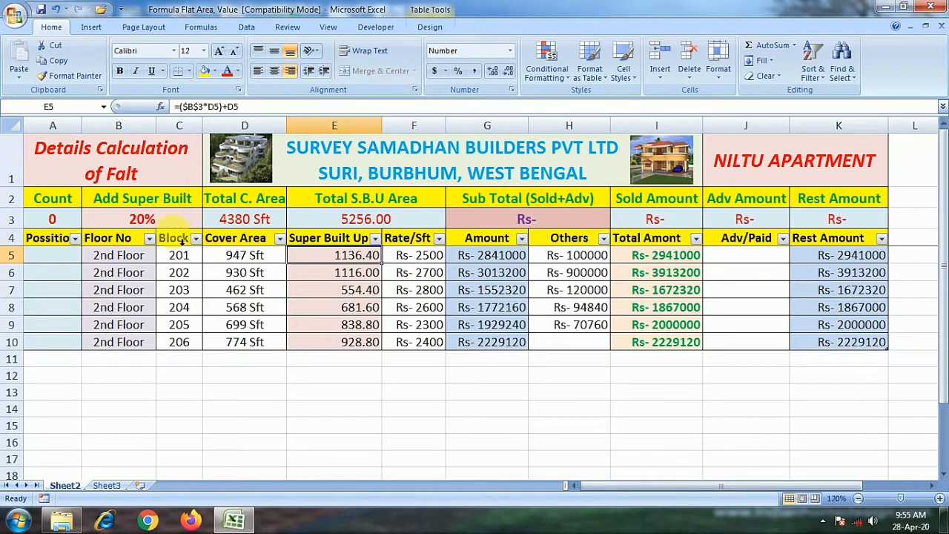
Examine the cover areas of the first two flats and the first flat's super built-up formula
{"action": "left_click", "coordinate": [238, 260]}
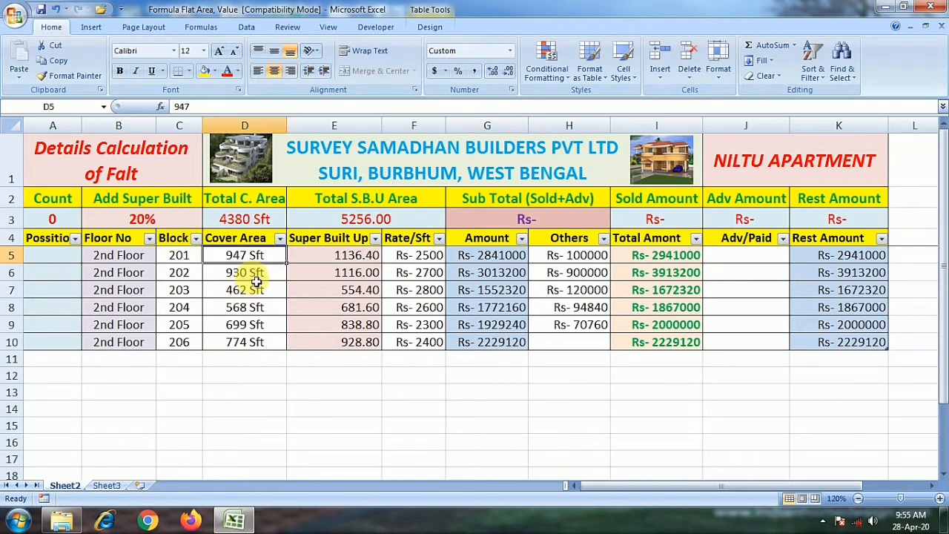
{"action": "left_click", "coordinate": [249, 271]}
{"action": "left_click", "coordinate": [252, 259]}
{"action": "left_click", "coordinate": [253, 278]}
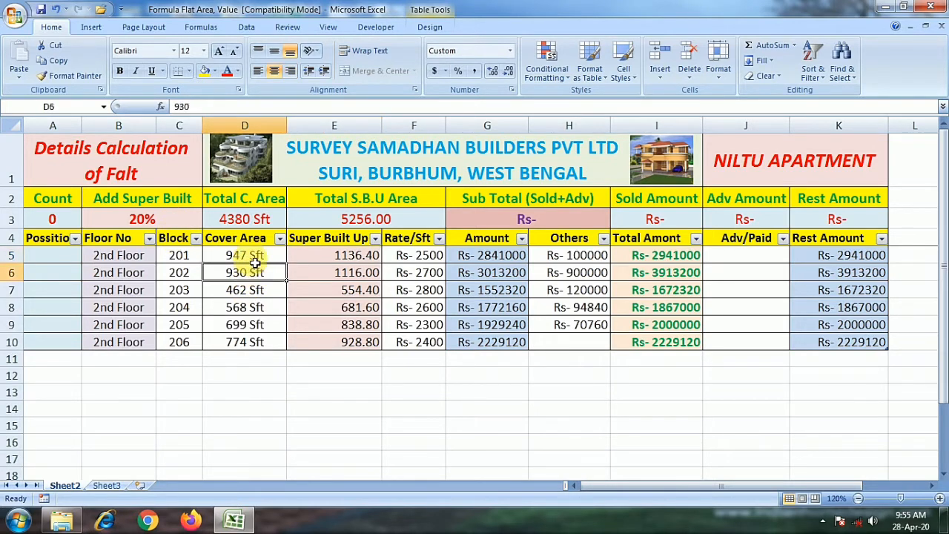
{"action": "left_click", "coordinate": [248, 255]}
{"action": "left_click", "coordinate": [250, 271]}
{"action": "left_click", "coordinate": [327, 259]}
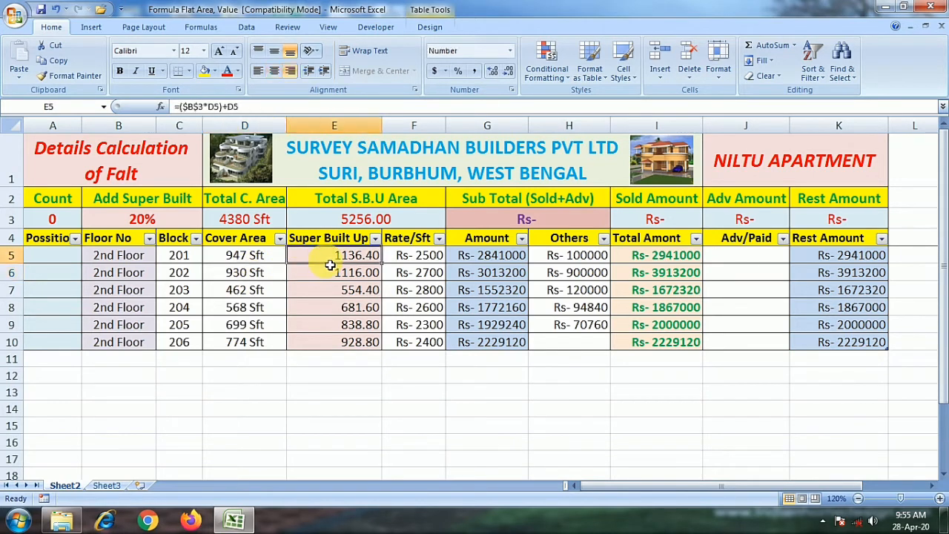
{"action": "left_click", "coordinate": [278, 258]}
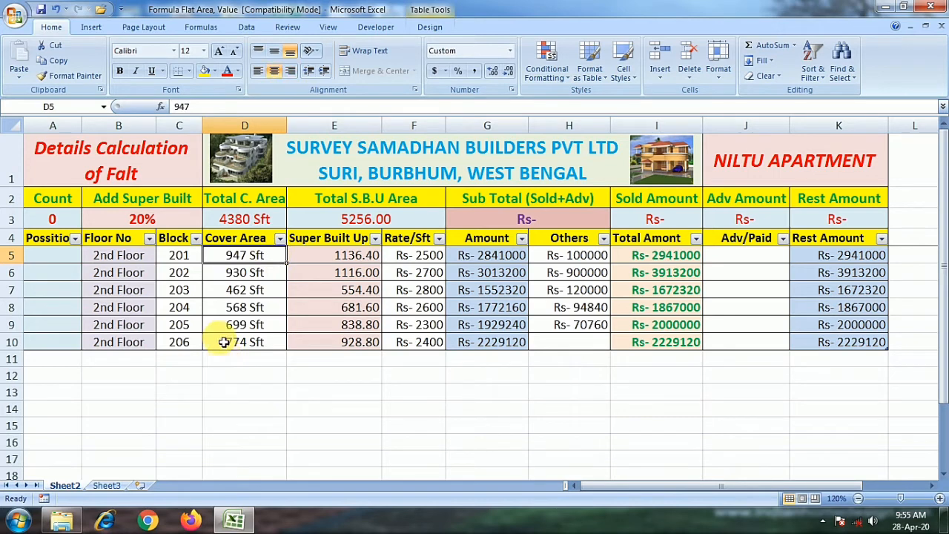
Enter A in C5 and BA in C6 as block names for the first two flats
{"action": "left_click", "coordinate": [181, 257]}
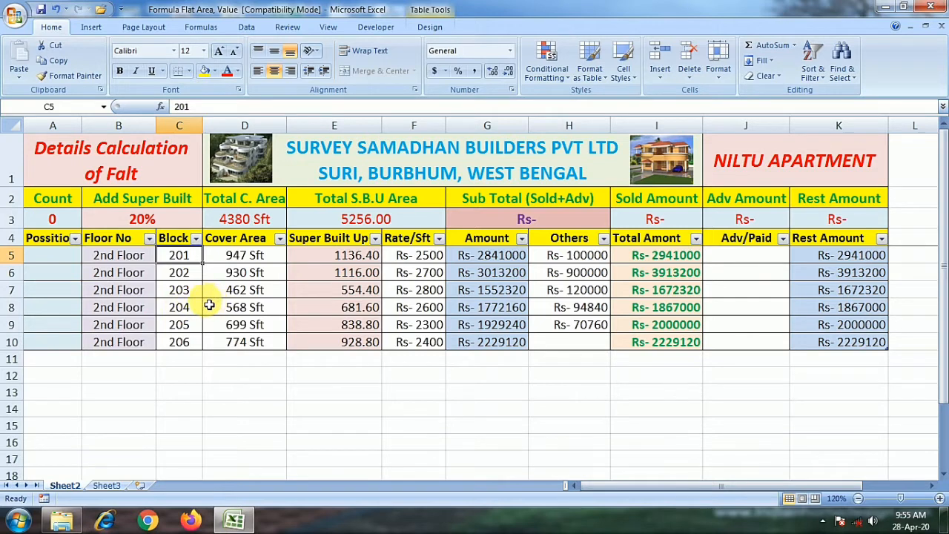
{"action": "type", "text": "A"}
{"action": "key", "text": "Return"}
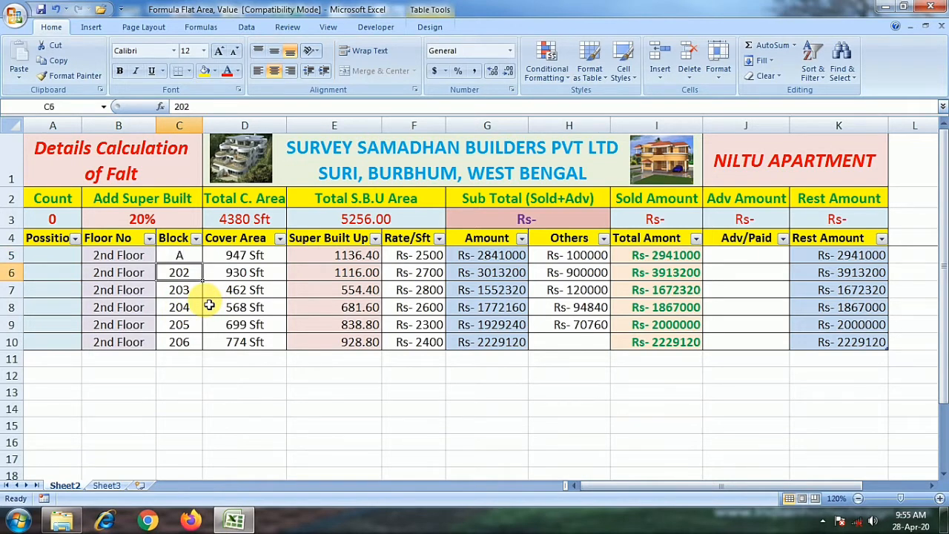
{"action": "type", "text": "BA"}
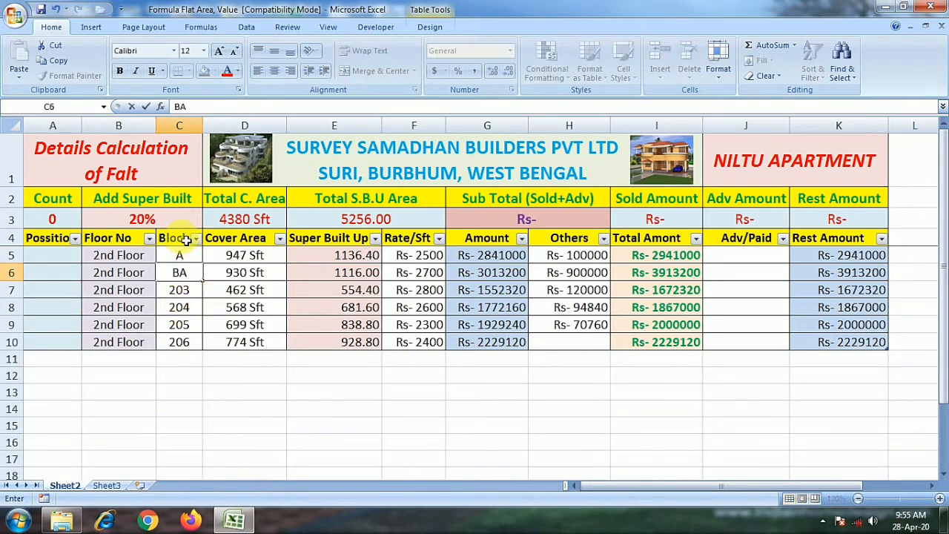
Clear all block entries in C5:C10
{"action": "left_click_drag", "start_coordinate": [183, 253], "coordinate": [180, 347]}
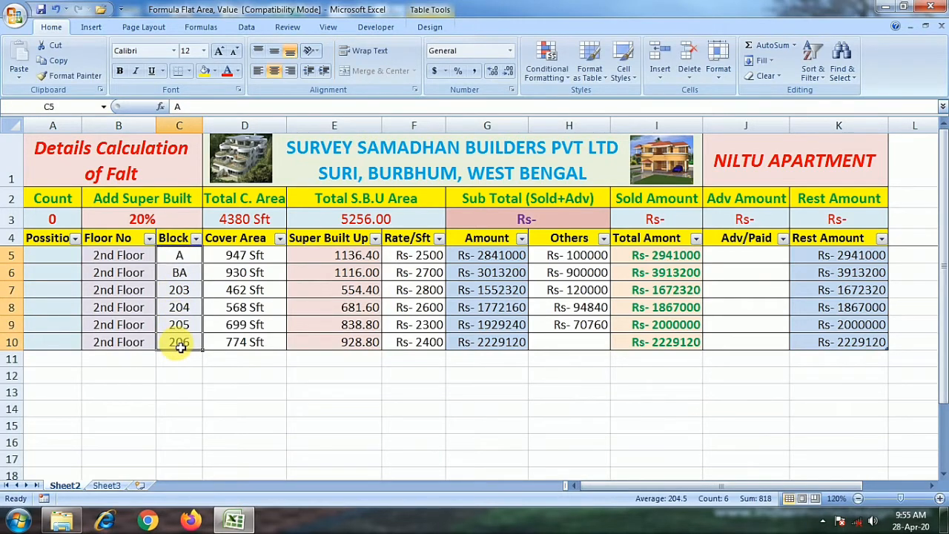
{"action": "key", "text": "Delete"}
Check the cover area entry and the total formulas for covered area and super built-up area
{"action": "left_click", "coordinate": [248, 255]}
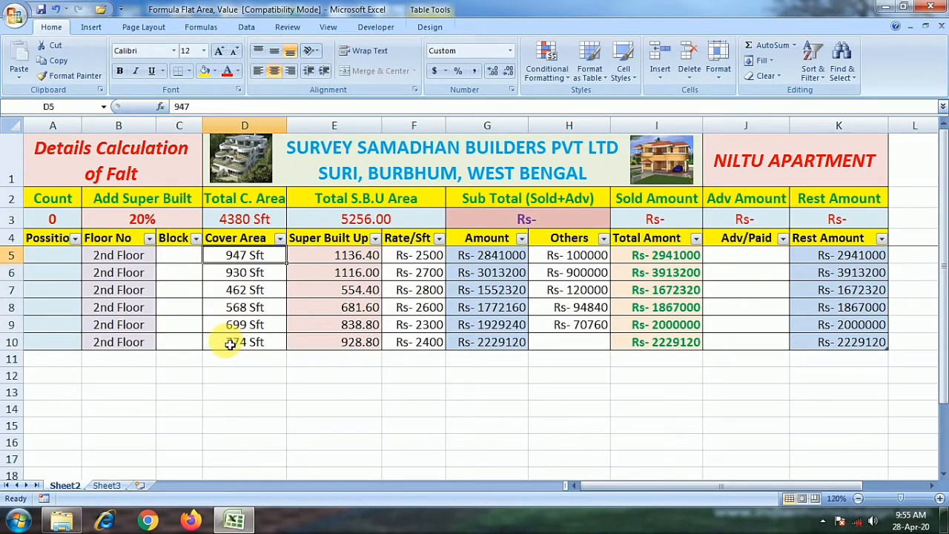
{"action": "left_click", "coordinate": [264, 219]}
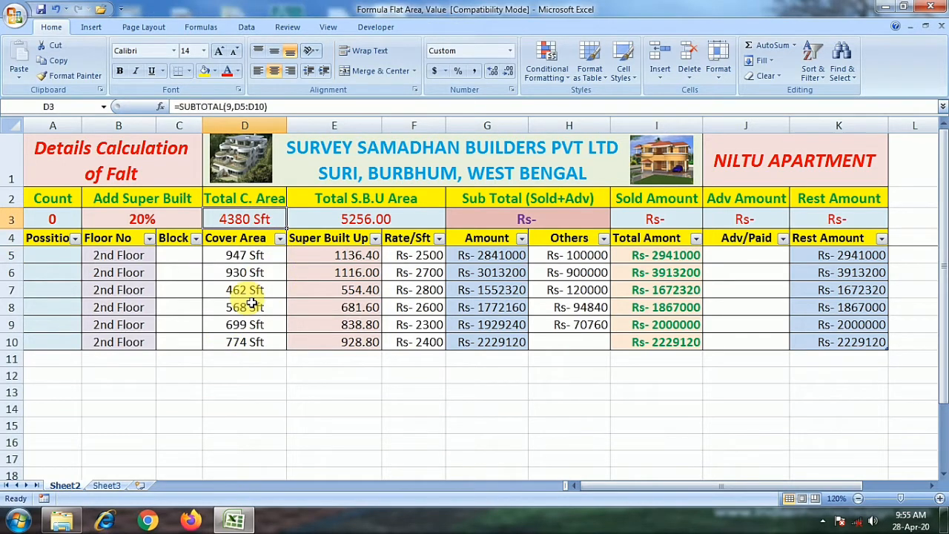
{"action": "left_click", "coordinate": [408, 225]}
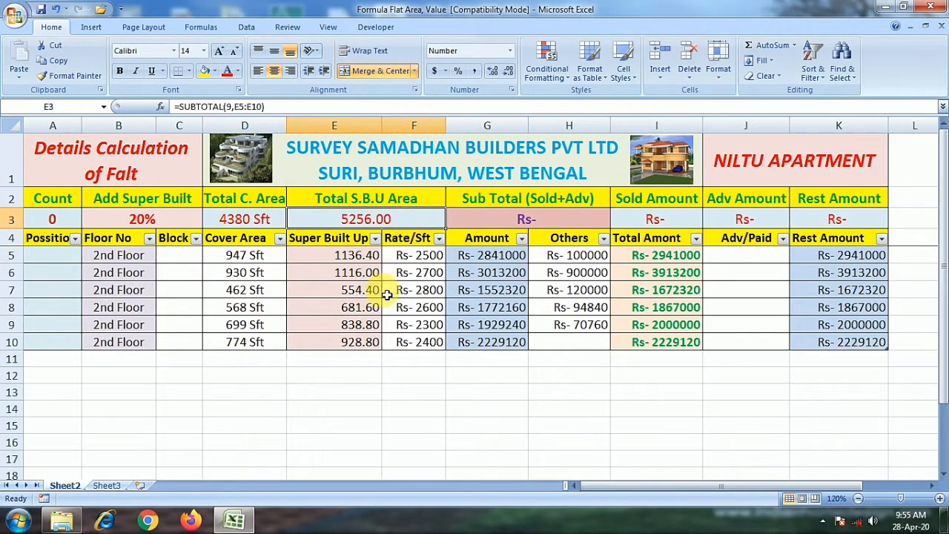
Set the Rate/Sft to 3000 in F5 and 2800 in F6, and check the second flat's amount
{"action": "left_click", "coordinate": [420, 255]}
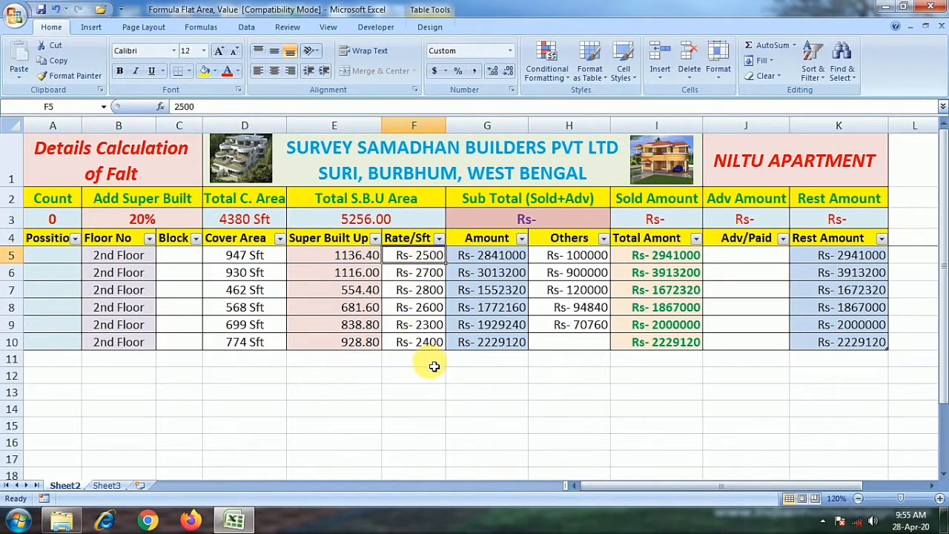
{"action": "type", "text": "3000"}
{"action": "key", "text": "Tab"}
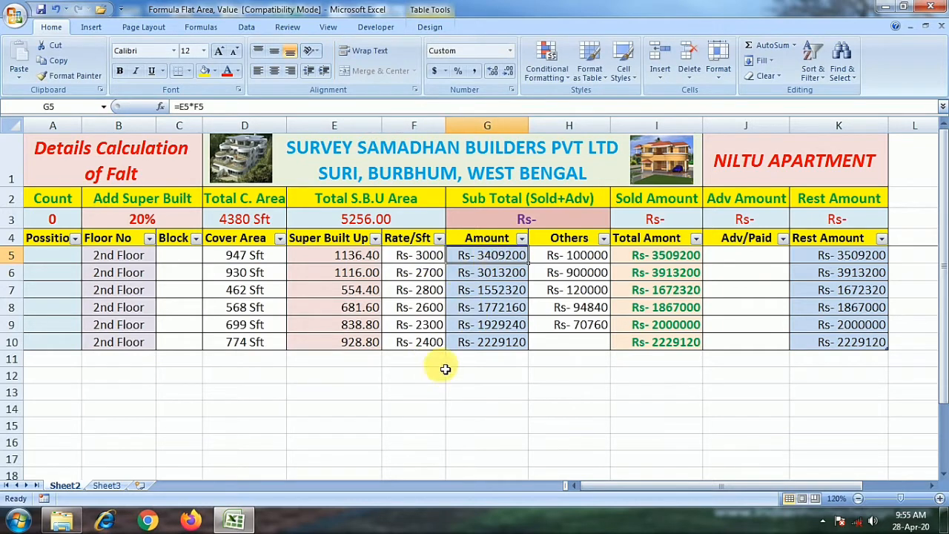
{"action": "left_click", "coordinate": [423, 254]}
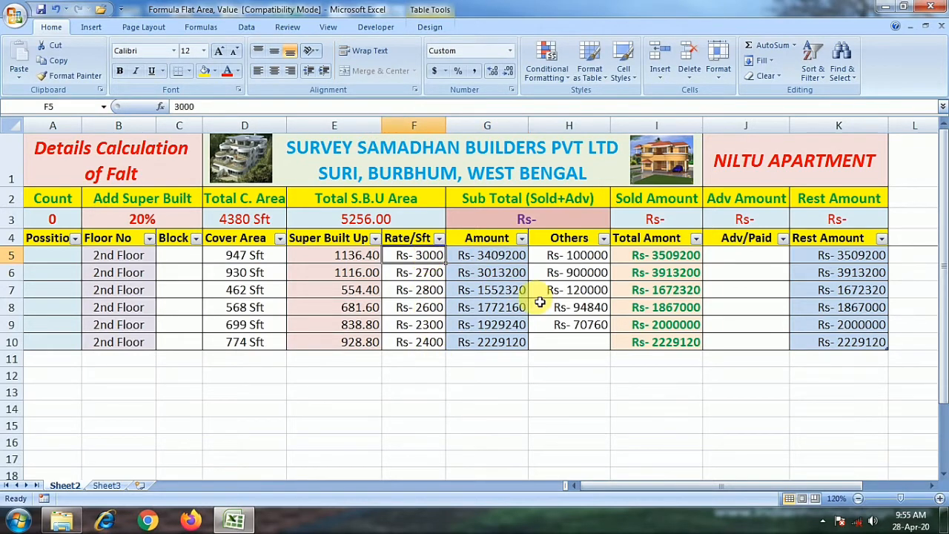
{"action": "left_click", "coordinate": [433, 274]}
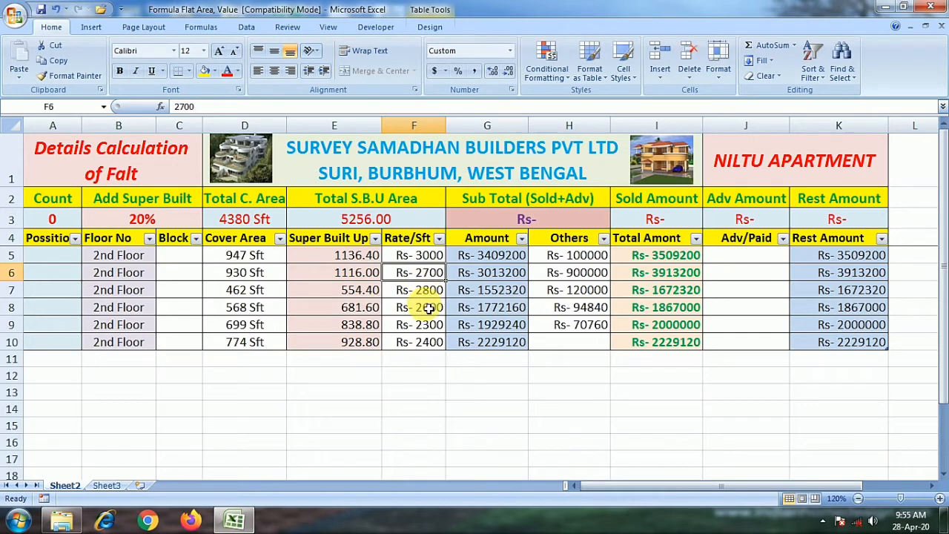
{"action": "type", "text": "2800"}
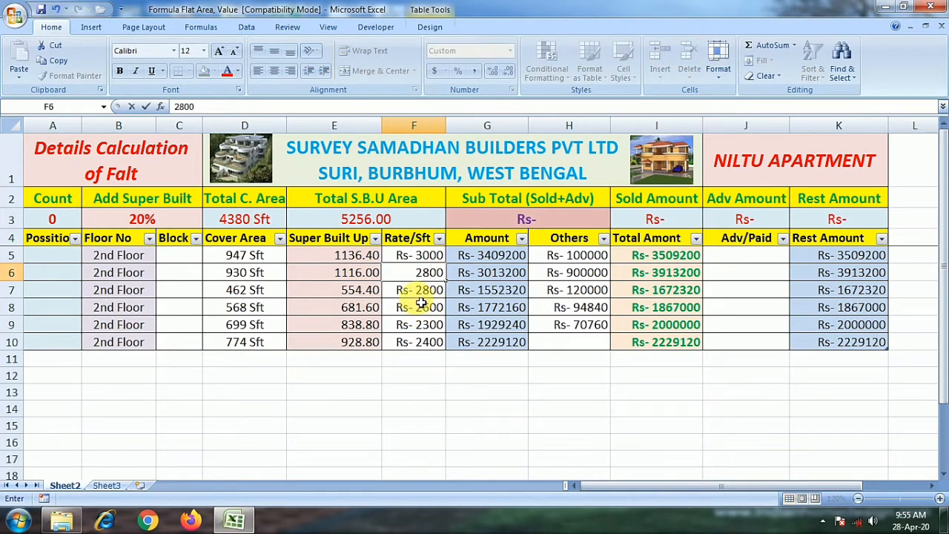
{"action": "key", "text": "Return"}
{"action": "left_click", "coordinate": [488, 276]}
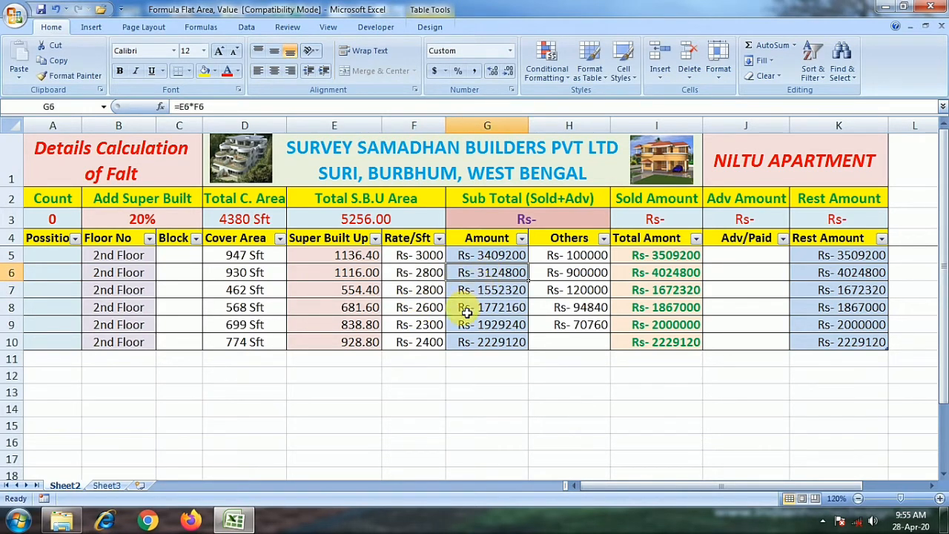
Review the first flat's Others charge, Total Amount formula and Adv/Paid cell
{"action": "left_click", "coordinate": [569, 253]}
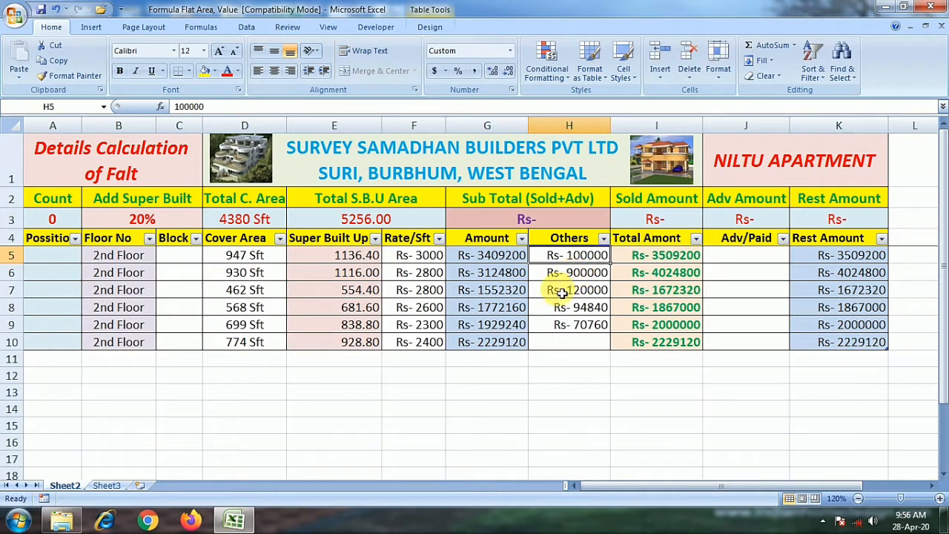
{"action": "left_click", "coordinate": [660, 257]}
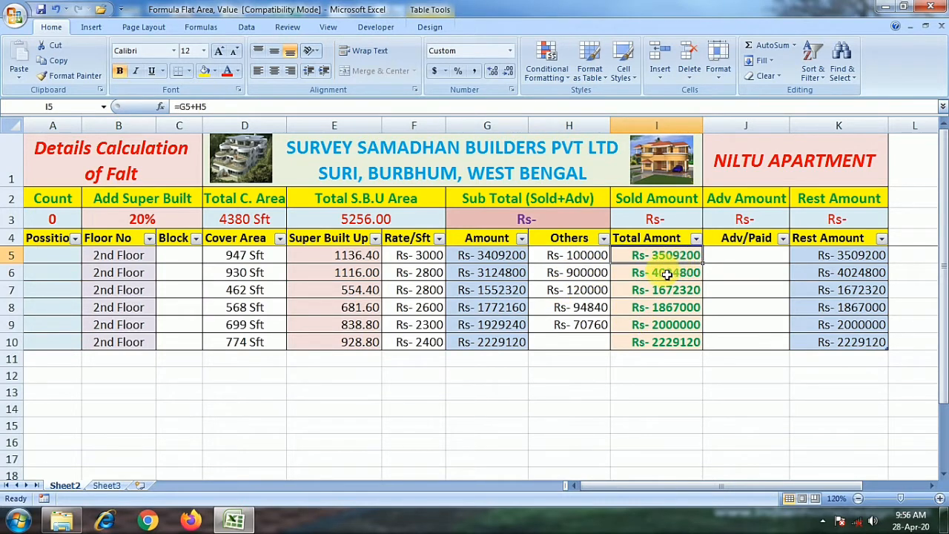
{"action": "left_click", "coordinate": [762, 260]}
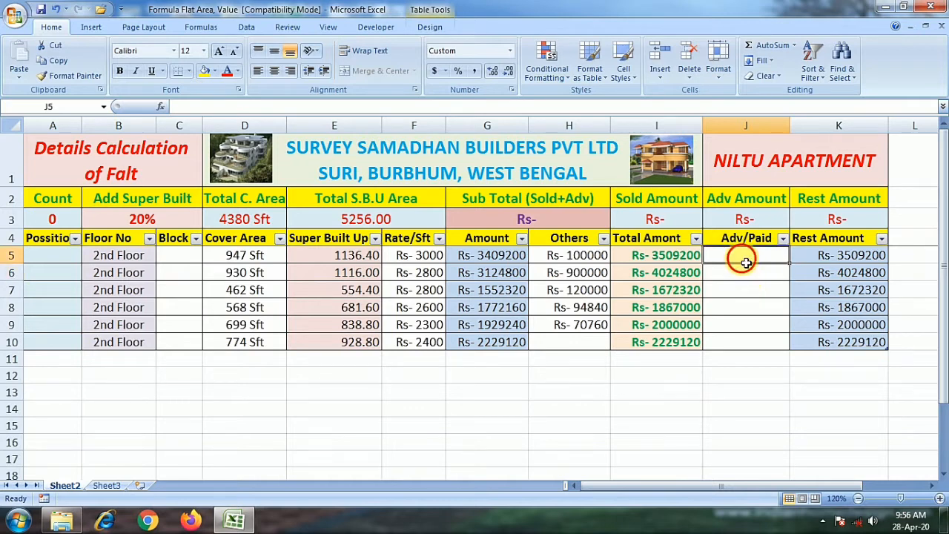
{"action": "left_click", "coordinate": [184, 296]}
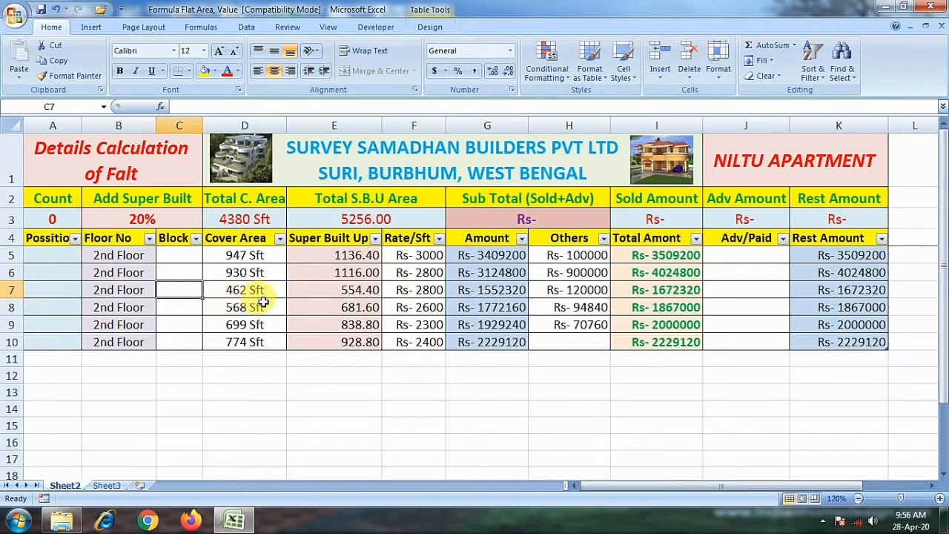
{"action": "left_click", "coordinate": [417, 305]}
{"action": "left_click", "coordinate": [723, 323]}
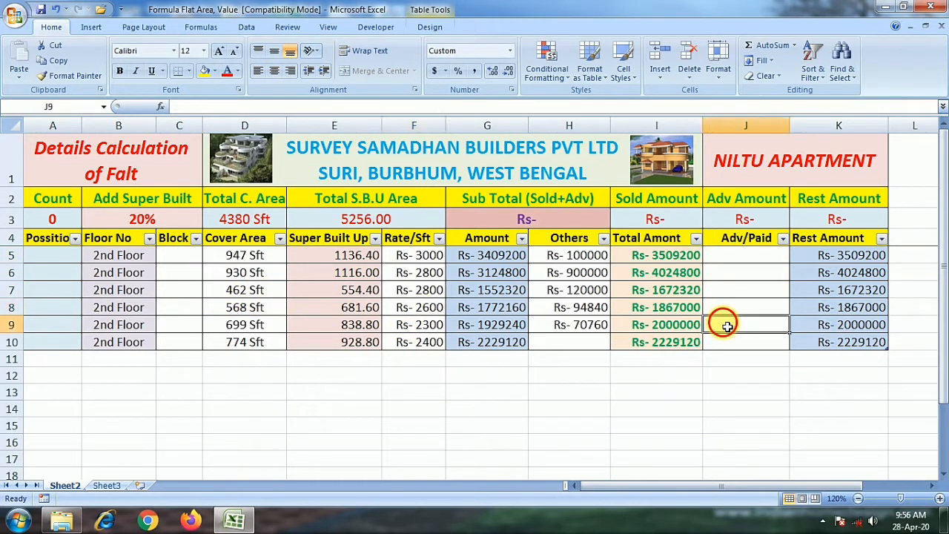
{"action": "left_click", "coordinate": [602, 326]}
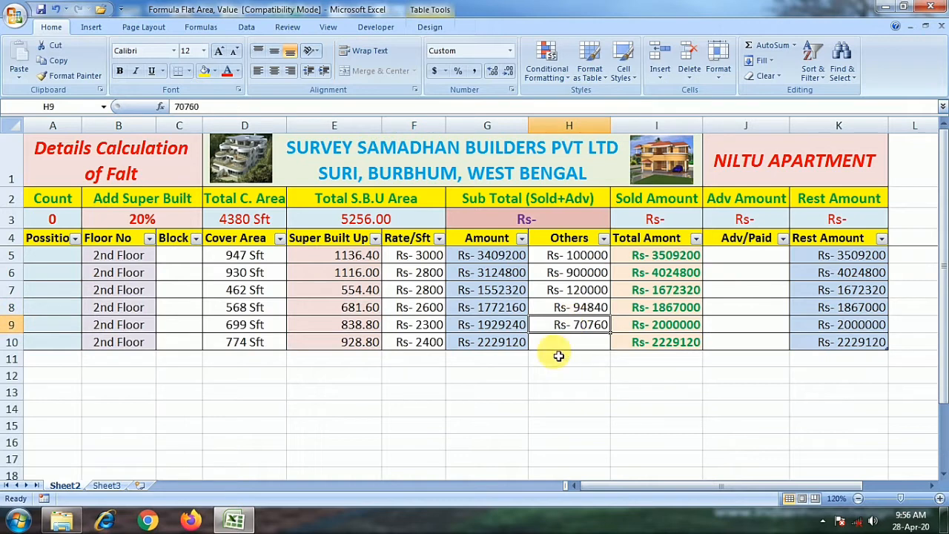
{"action": "left_click", "coordinate": [810, 301]}
{"action": "left_click", "coordinate": [629, 314]}
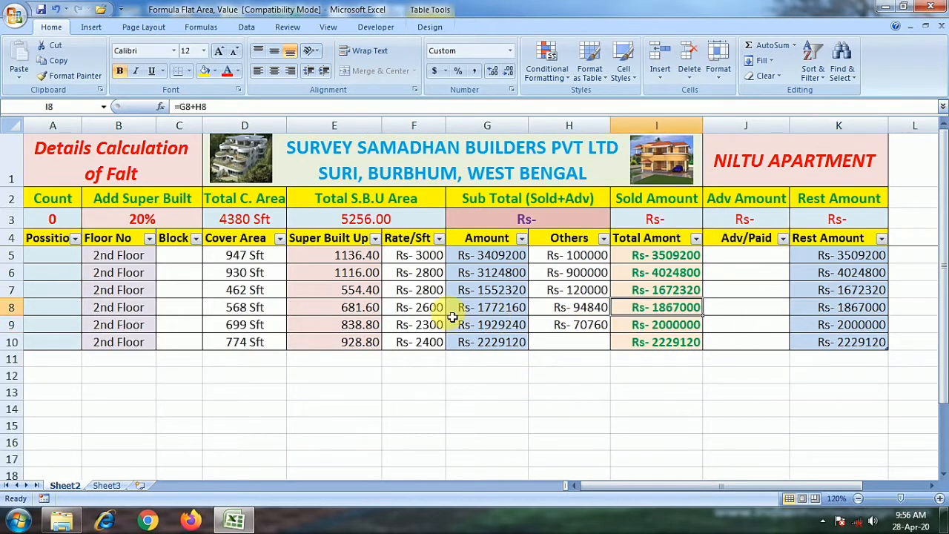
{"action": "left_click", "coordinate": [452, 309]}
{"action": "left_click", "coordinate": [307, 310]}
{"action": "left_click", "coordinate": [50, 323]}
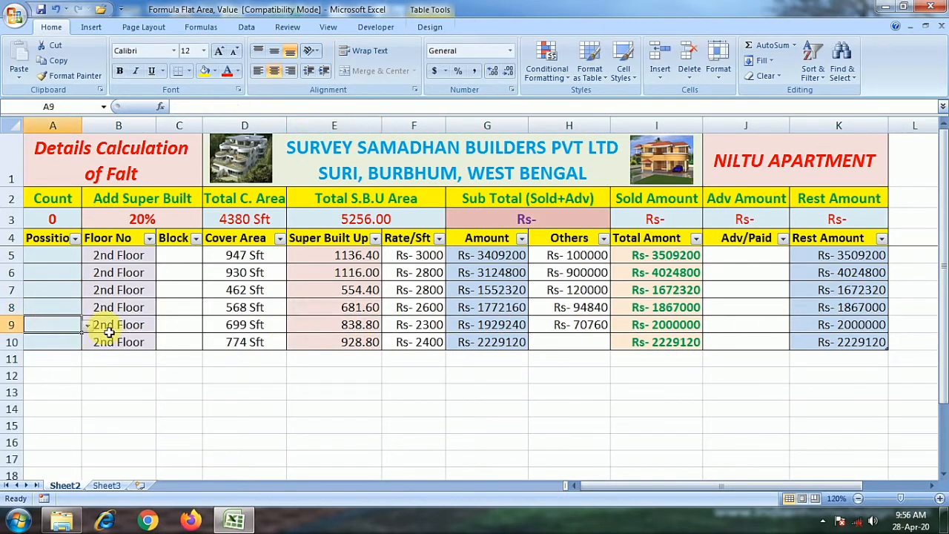
{"action": "left_click", "coordinate": [152, 312]}
{"action": "left_click", "coordinate": [336, 310]}
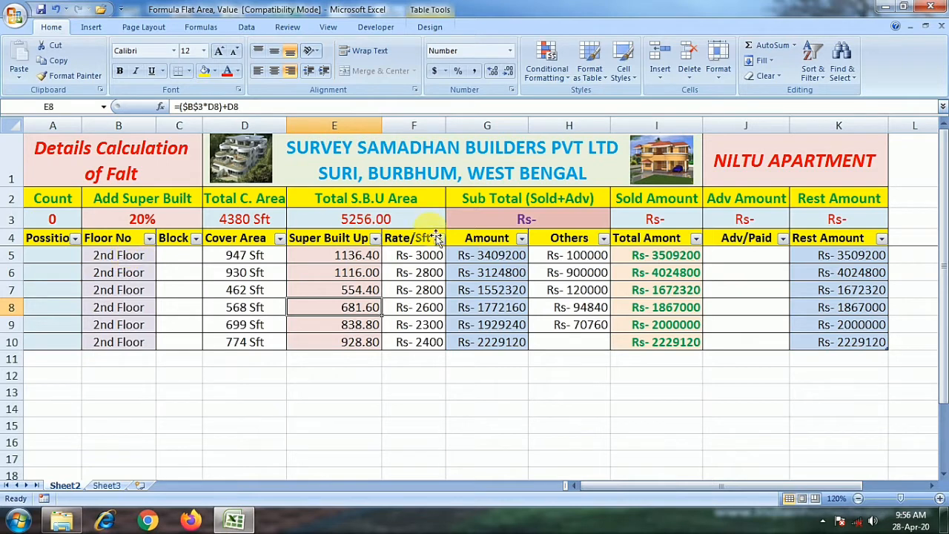
Check the summary formulas for Sub Total in G3, Sold Amount in I3 and Adv Amount in J3
{"action": "left_click", "coordinate": [582, 221]}
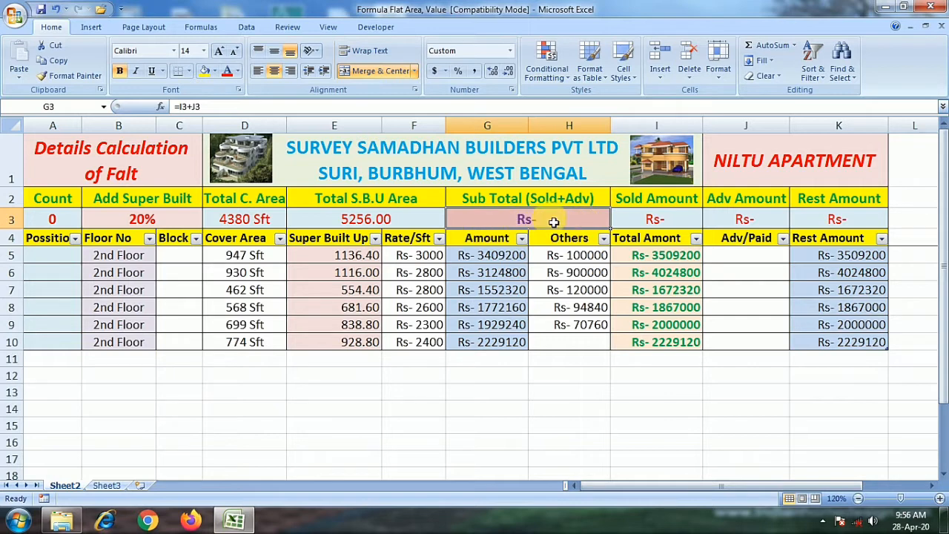
{"action": "left_click", "coordinate": [666, 217]}
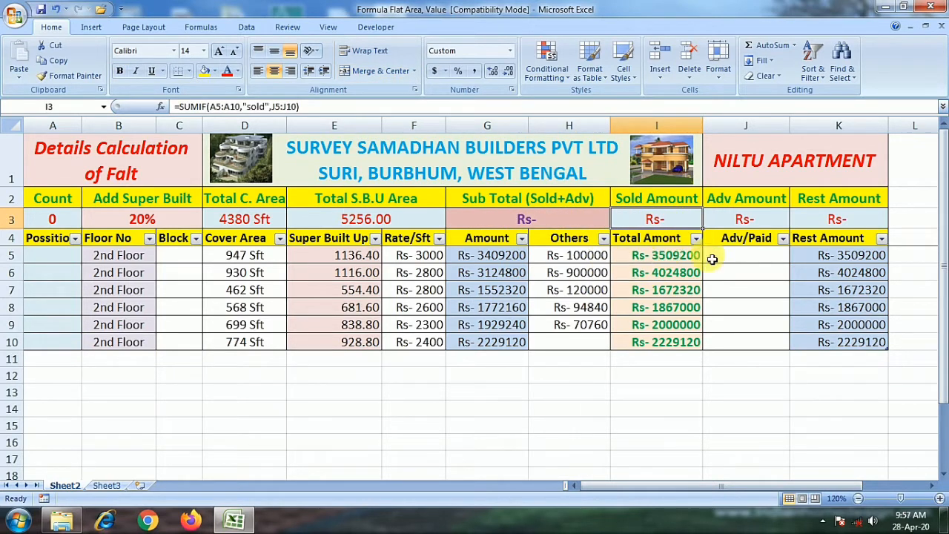
{"action": "left_click", "coordinate": [777, 218]}
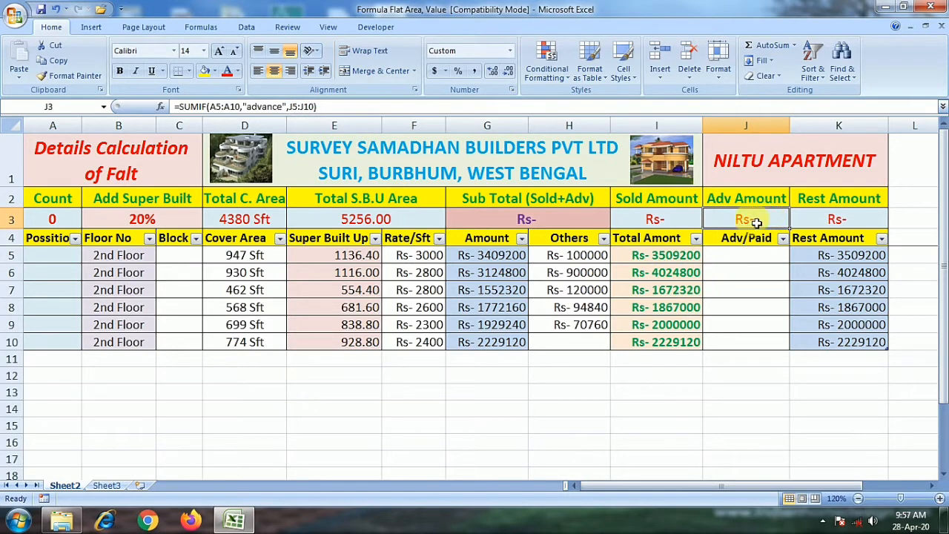
{"action": "left_click", "coordinate": [566, 225]}
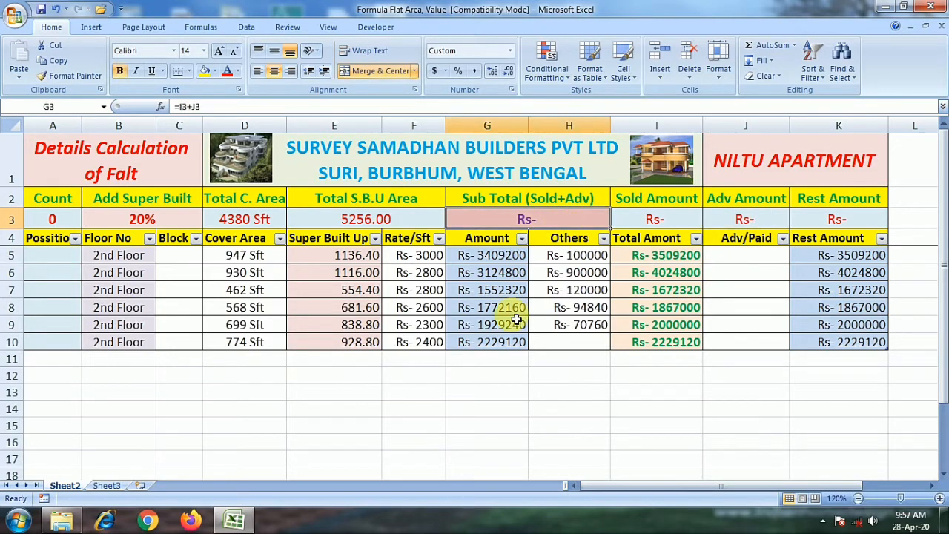
Compare the summary Rest Amount formula in K3 with the first flat's Rest Amount formula in K5 and its position cell A5
{"action": "left_click", "coordinate": [833, 219]}
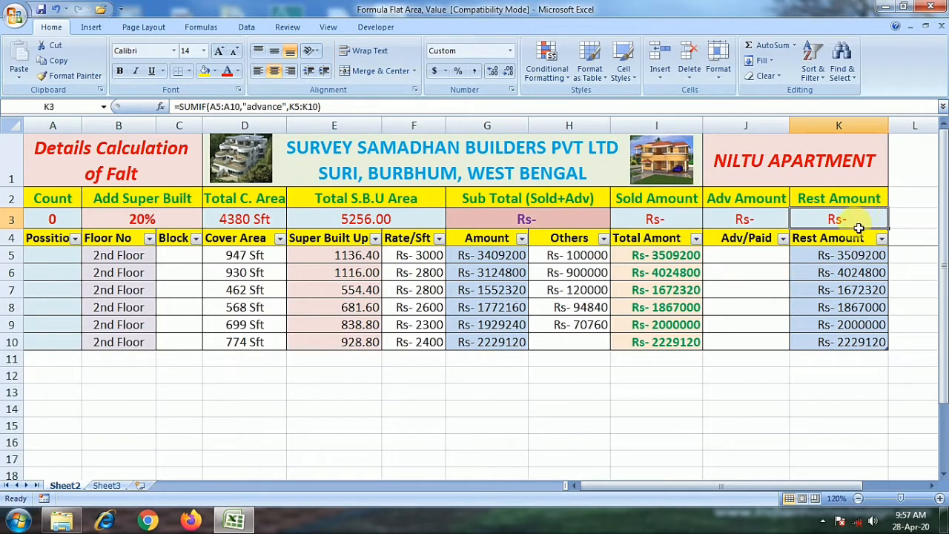
{"action": "left_click", "coordinate": [859, 254]}
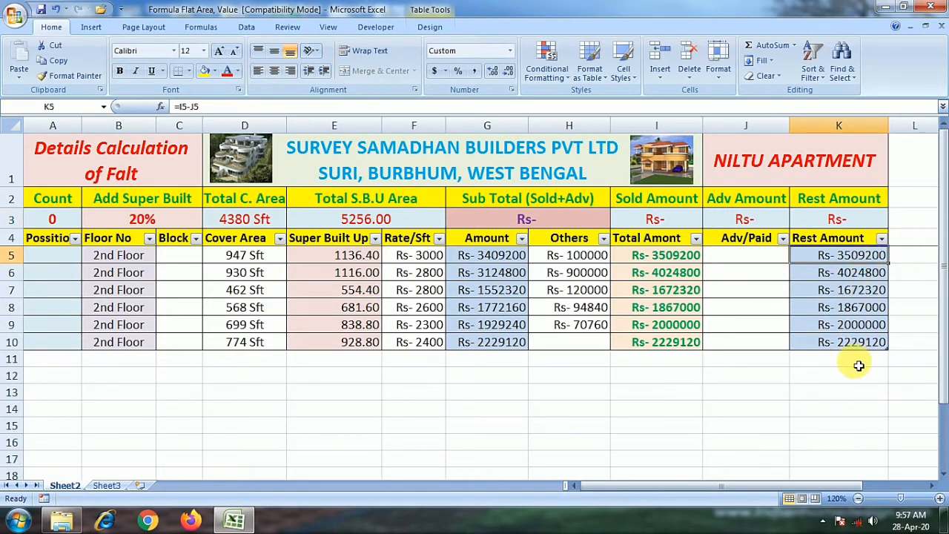
{"action": "left_click", "coordinate": [675, 258]}
{"action": "left_click", "coordinate": [846, 258]}
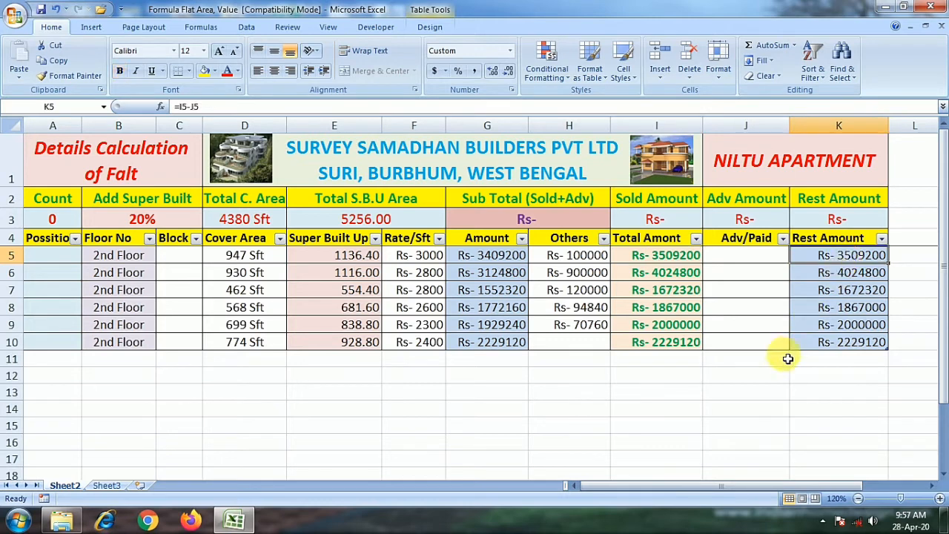
{"action": "left_click", "coordinate": [869, 221]}
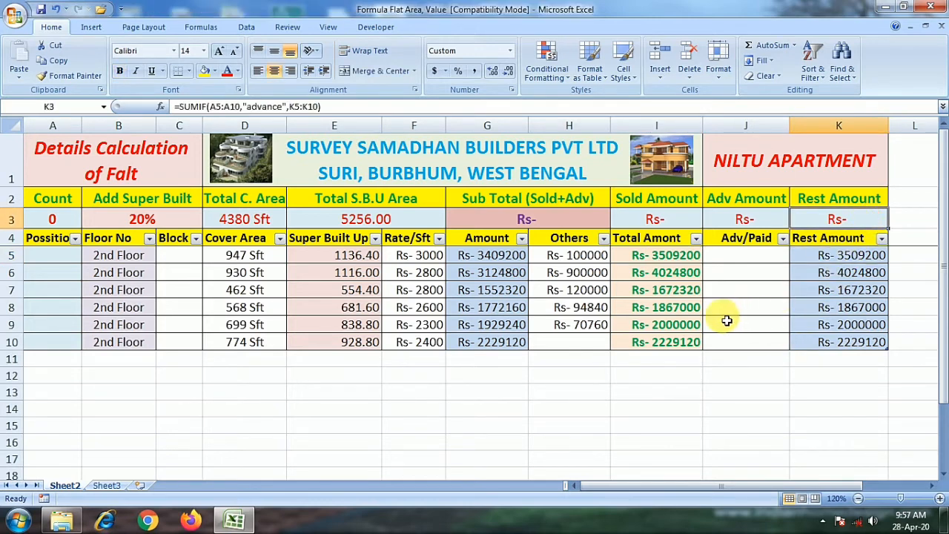
{"action": "left_click", "coordinate": [55, 261]}
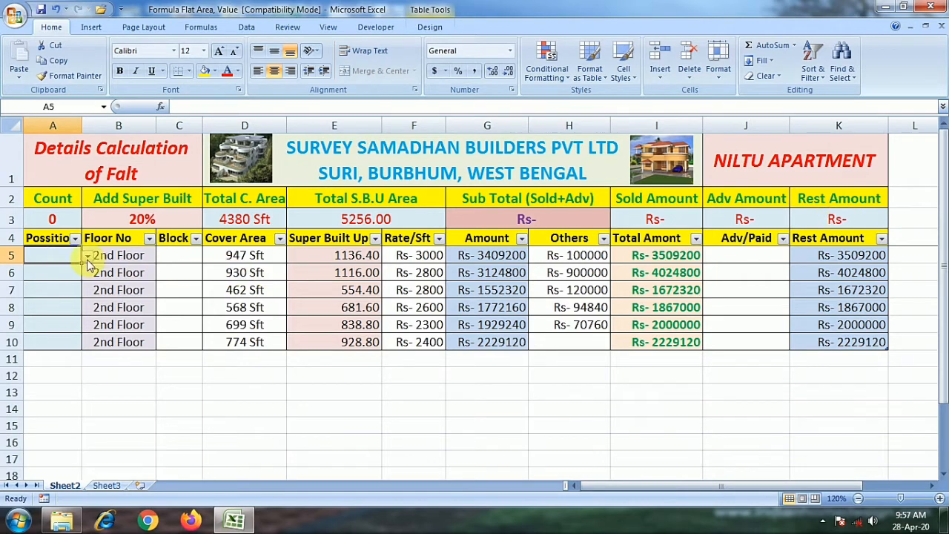
{"action": "left_click", "coordinate": [847, 255]}
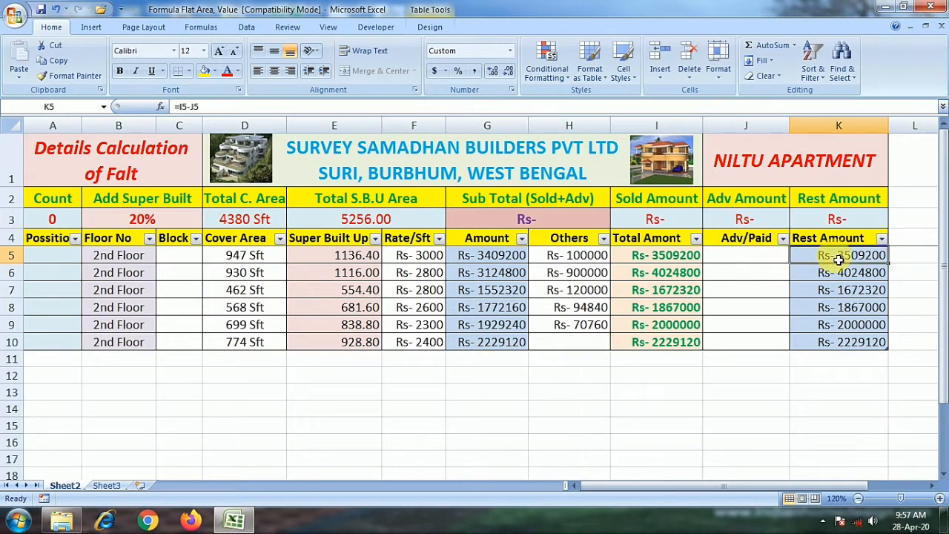
{"action": "left_click", "coordinate": [853, 219]}
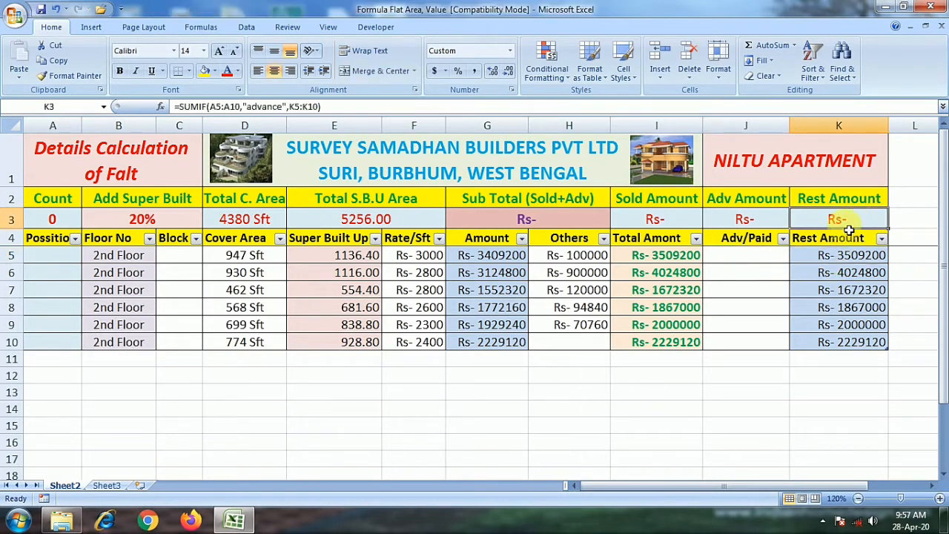
Set the first flat's floor in B5 to 1st Floor
{"action": "left_click", "coordinate": [110, 258]}
{"action": "left_click", "coordinate": [162, 256]}
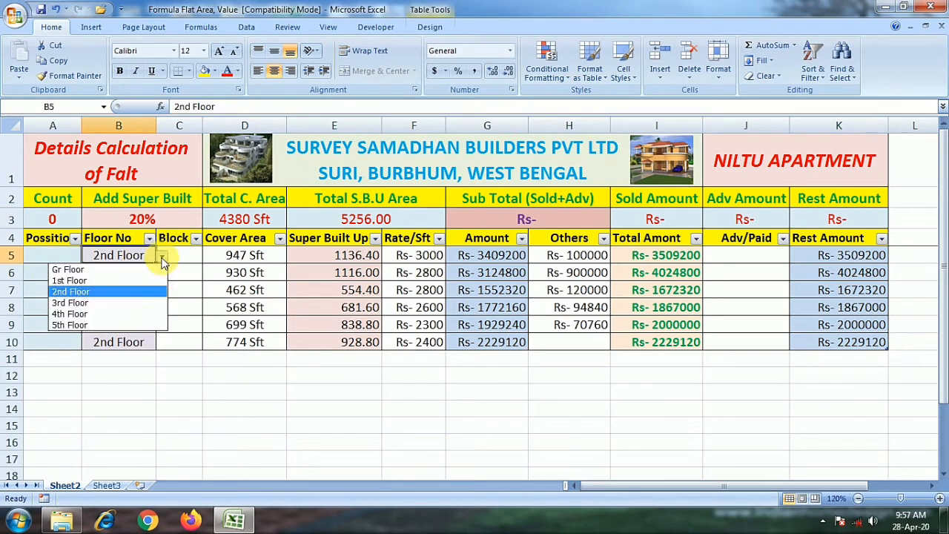
{"action": "left_click", "coordinate": [99, 281]}
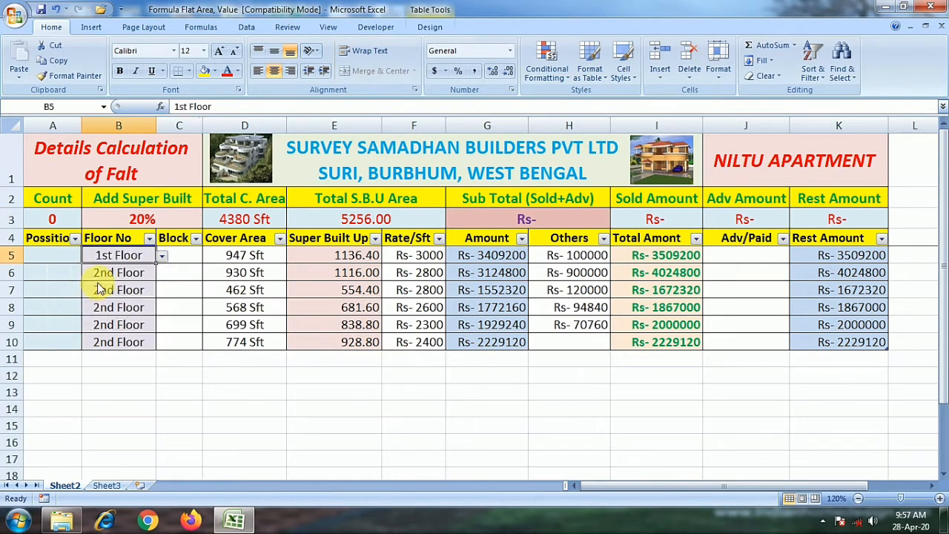
{"action": "left_click", "coordinate": [162, 255]}
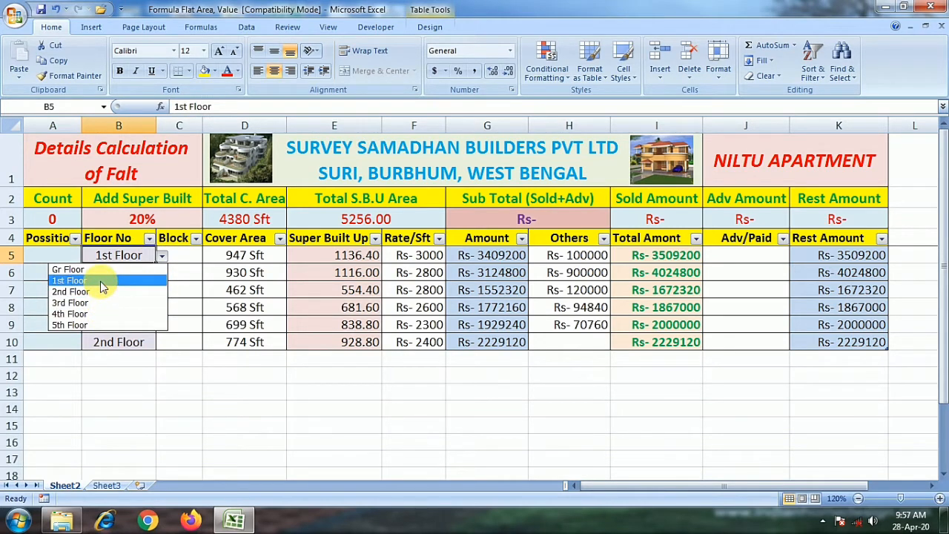
{"action": "left_click", "coordinate": [100, 281]}
Set the first flat's position in A5 to Advance
{"action": "left_click", "coordinate": [64, 264]}
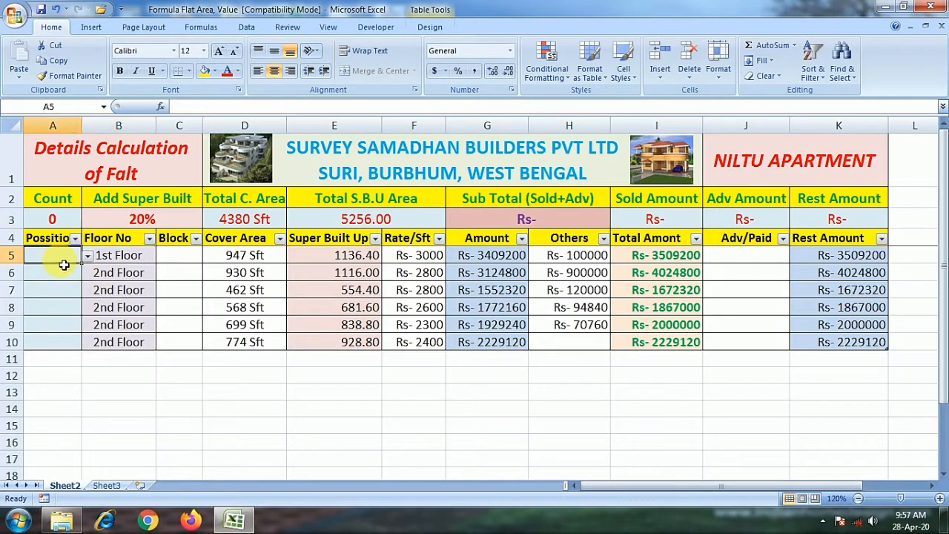
{"action": "left_click", "coordinate": [86, 255]}
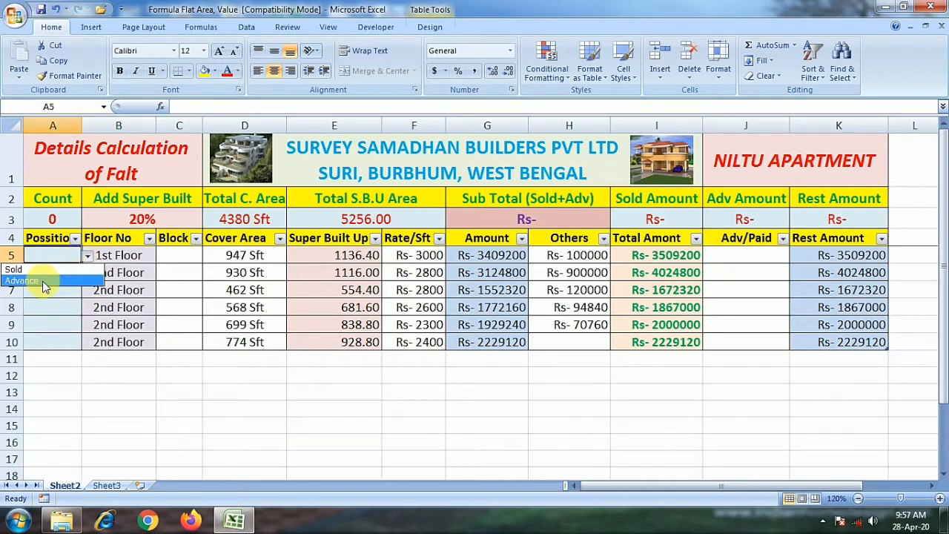
{"action": "left_click", "coordinate": [22, 280]}
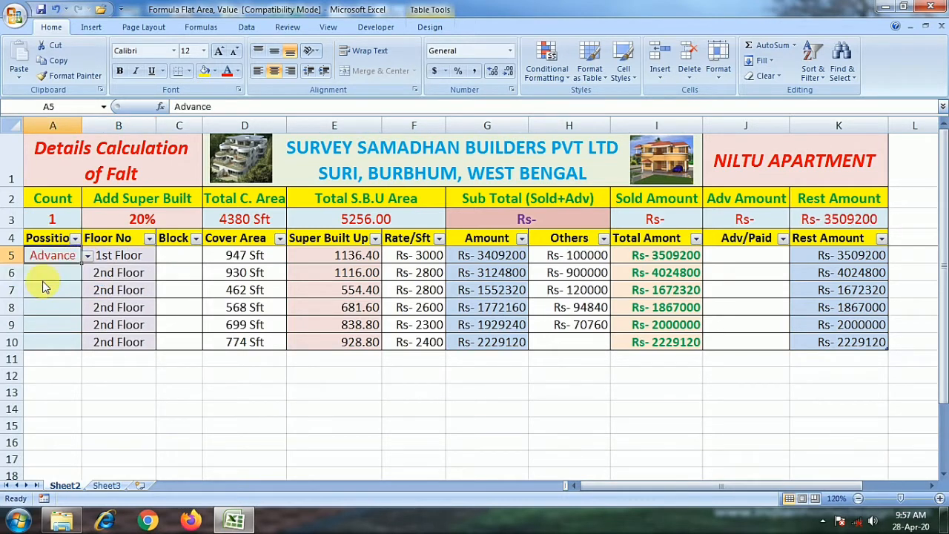
Enter block A in C5 and set the first flat's cover area in D5 to 950
{"action": "left_click", "coordinate": [179, 263]}
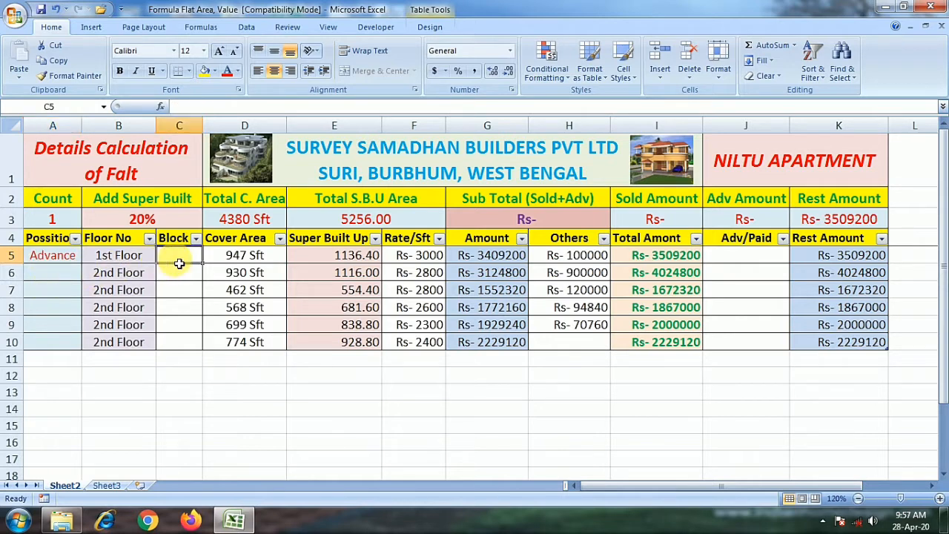
{"action": "type", "text": "A"}
{"action": "left_click", "coordinate": [245, 260]}
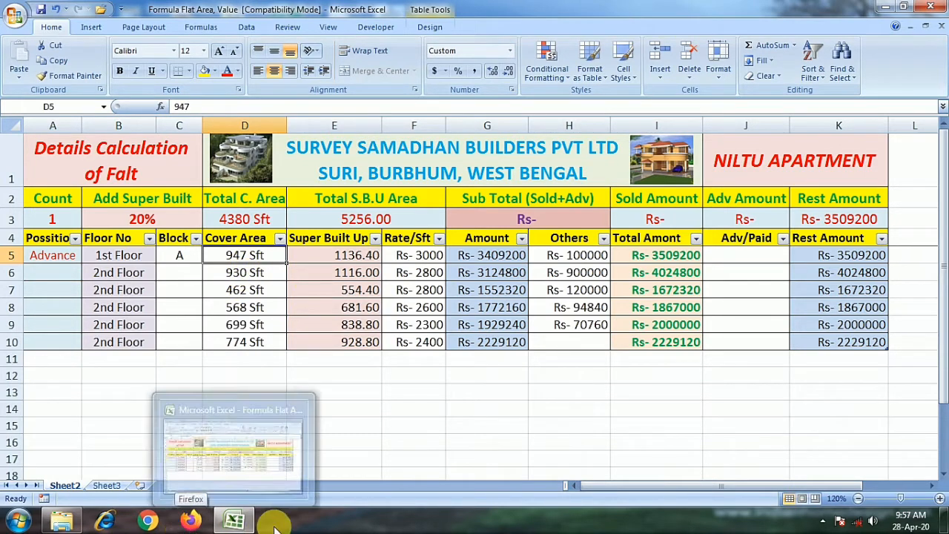
{"action": "type", "text": "950"}
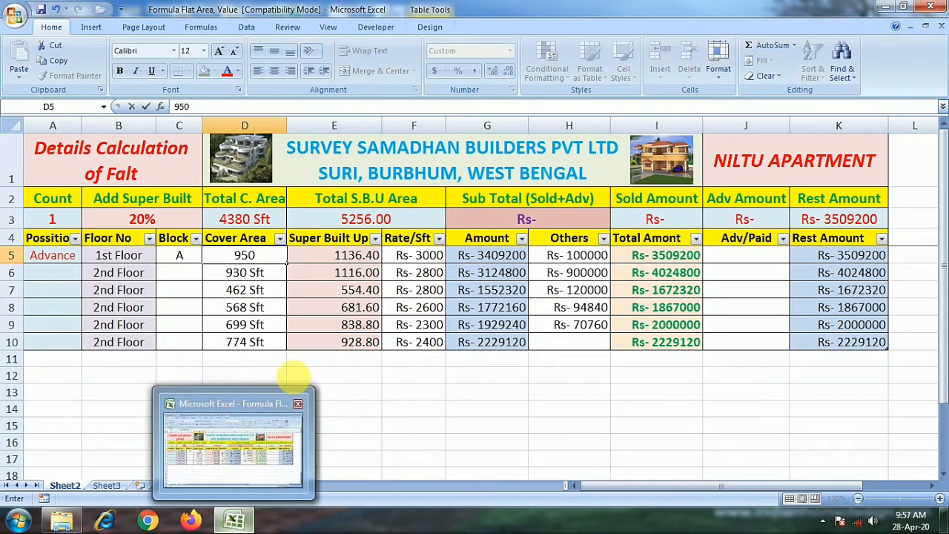
{"action": "key", "text": "Tab"}
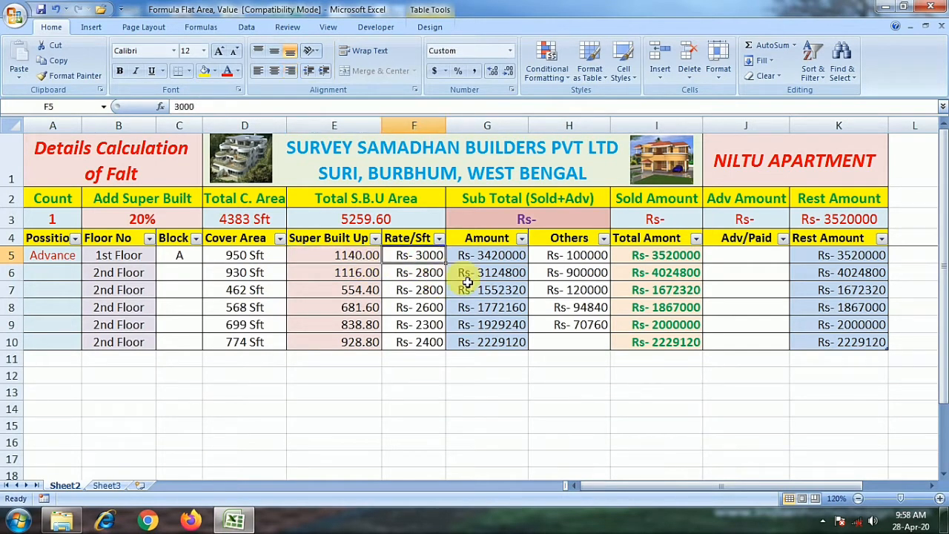
Check the first flat's Others and Total Amount cells, and enter 900000 as its Adv/Paid amount in J5
{"action": "left_click", "coordinate": [593, 259]}
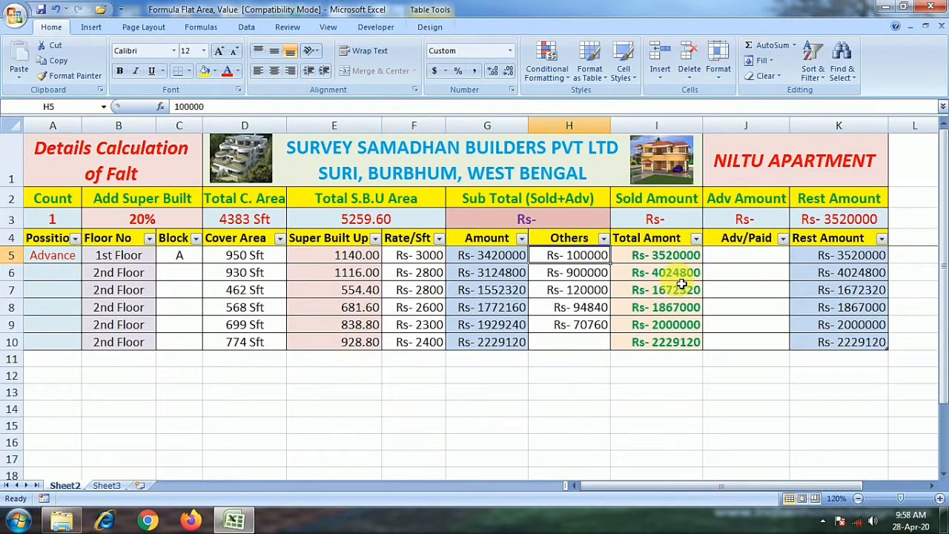
{"action": "left_click", "coordinate": [674, 255]}
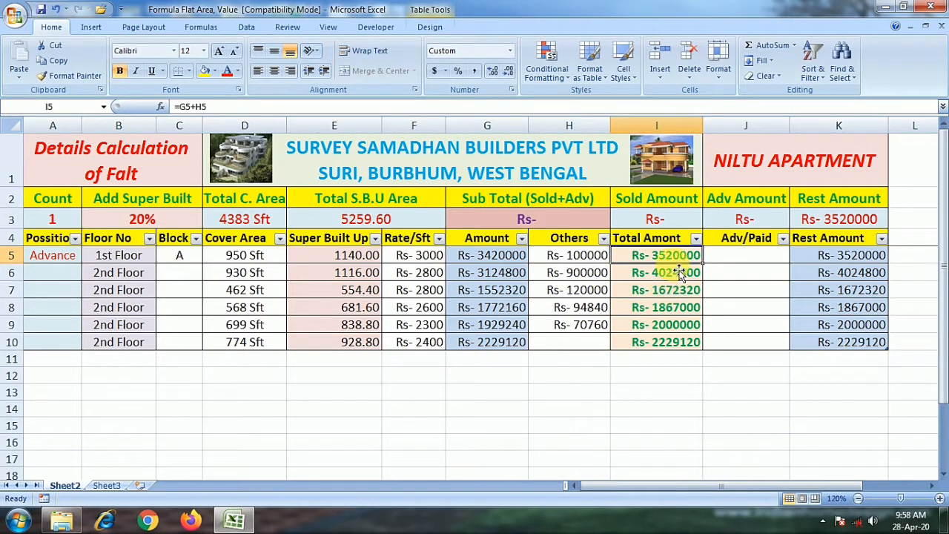
{"action": "left_click", "coordinate": [742, 261]}
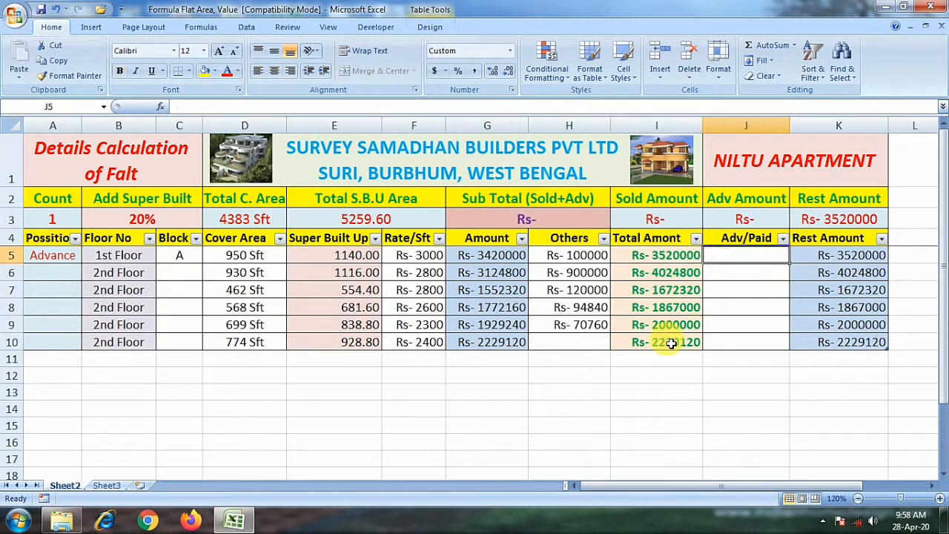
{"action": "type", "text": "9"}
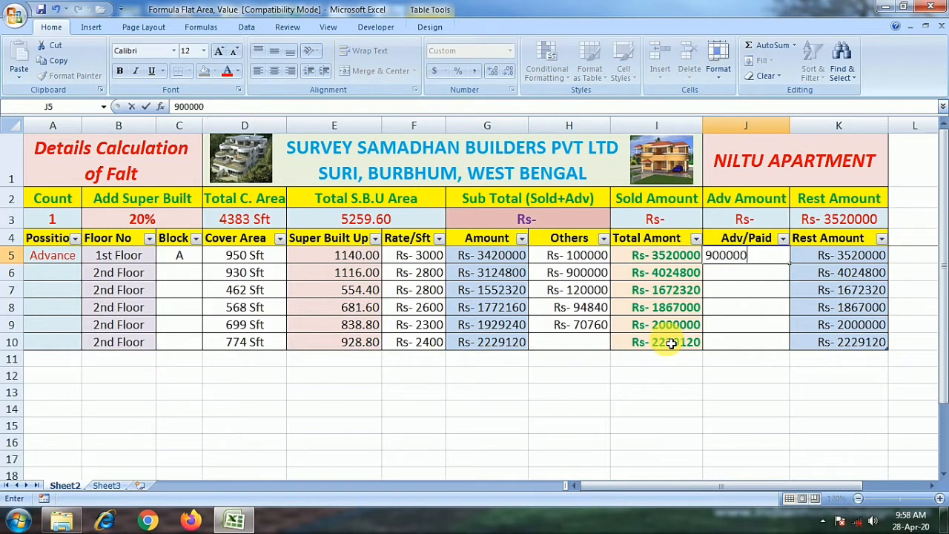
{"action": "type", "text": "00000"}
{"action": "key", "text": "Return"}
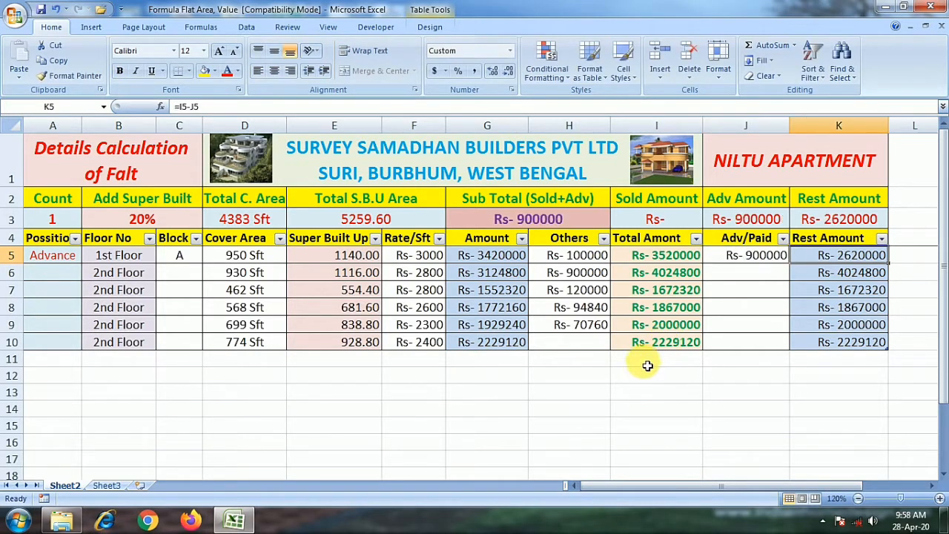
Check the first flat's Rest Amount and the summary formulas for Adv Amount, Rest Amount and Sub Total
{"action": "left_click", "coordinate": [778, 221]}
{"action": "left_click", "coordinate": [853, 257]}
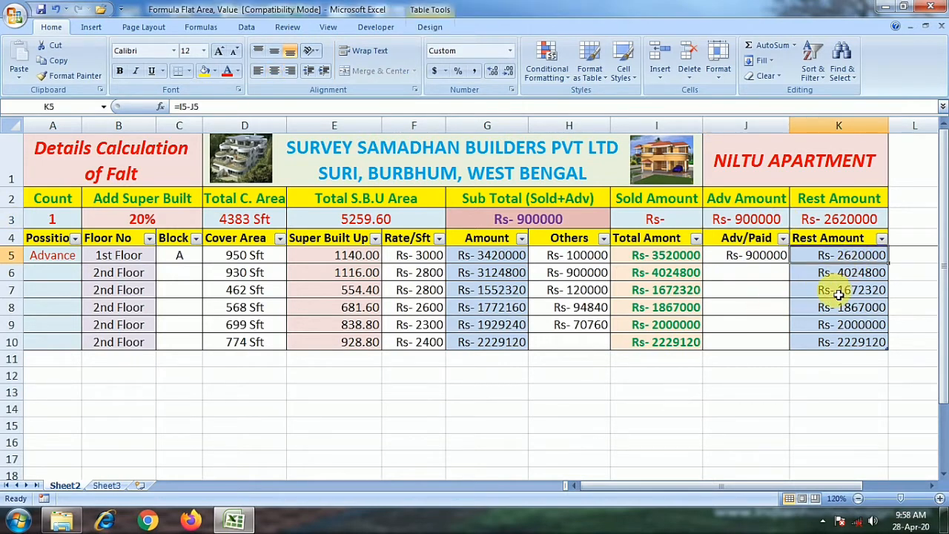
{"action": "left_click", "coordinate": [883, 219]}
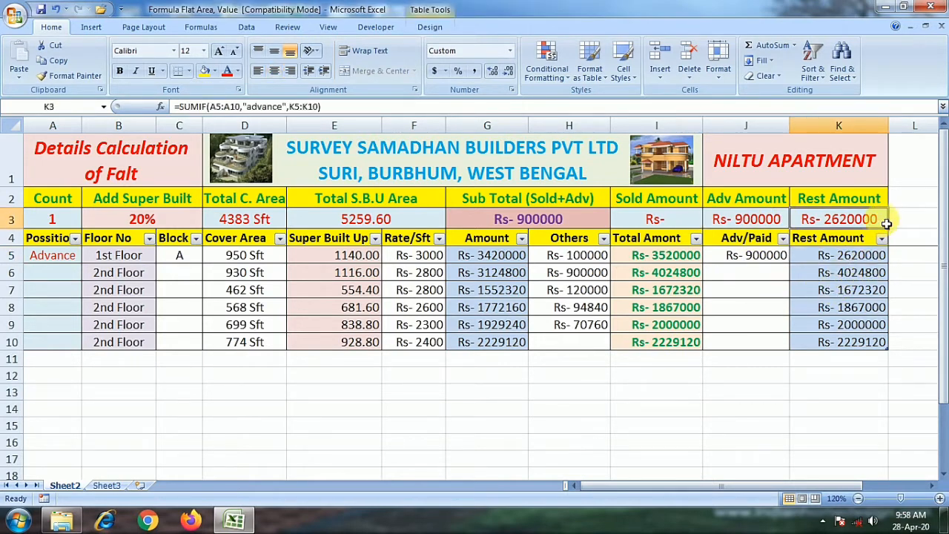
{"action": "left_click", "coordinate": [586, 223]}
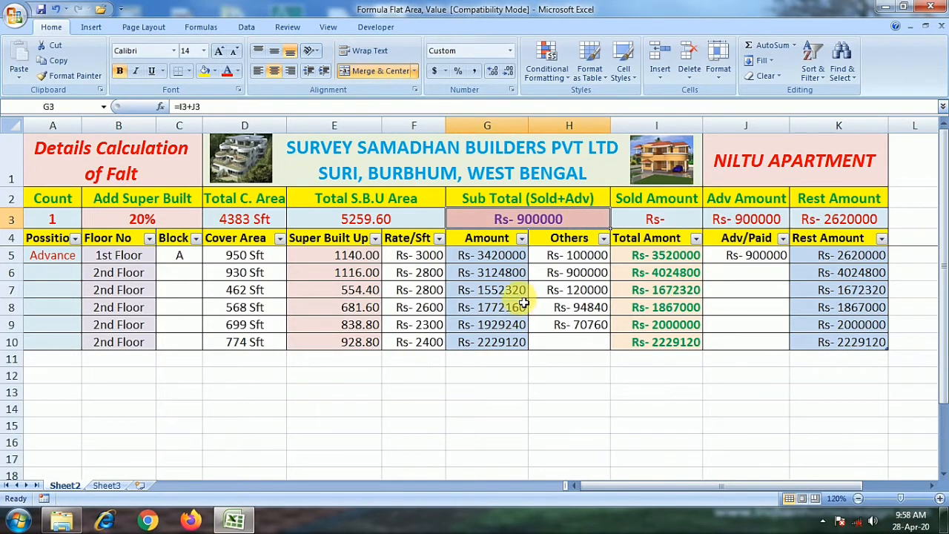
Set the second flat's floor in B6 to 1st Floor and enter block B in C6
{"action": "left_click", "coordinate": [74, 272]}
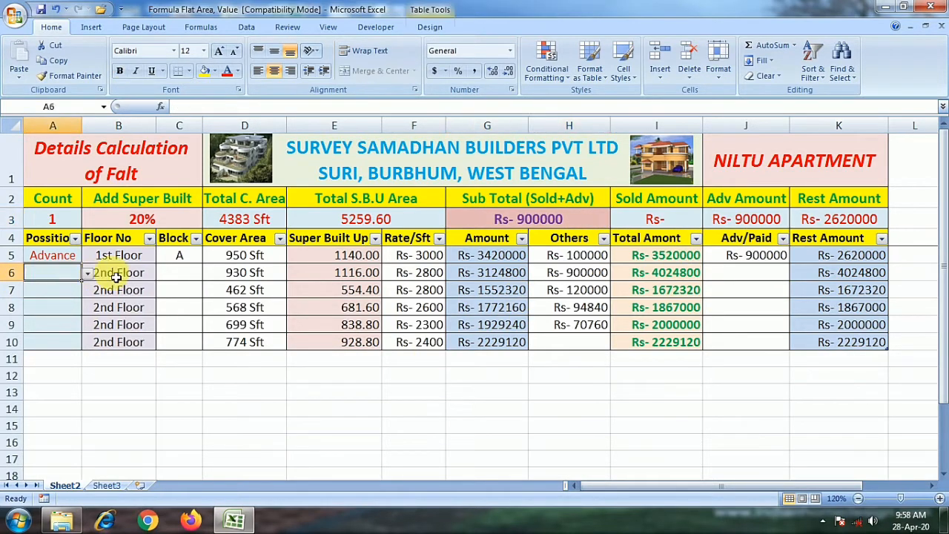
{"action": "left_click", "coordinate": [134, 276]}
{"action": "left_click", "coordinate": [161, 273]}
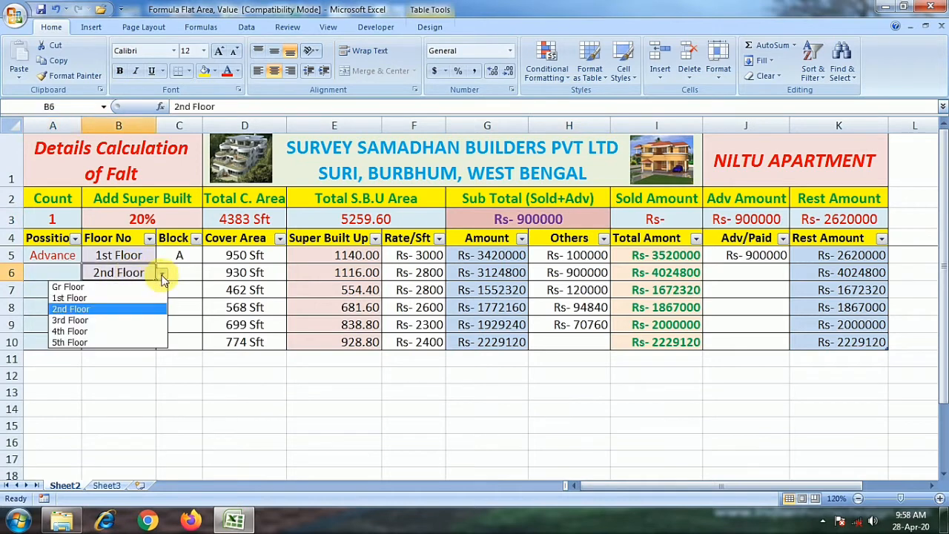
{"action": "left_click", "coordinate": [95, 299]}
{"action": "left_click", "coordinate": [194, 275]}
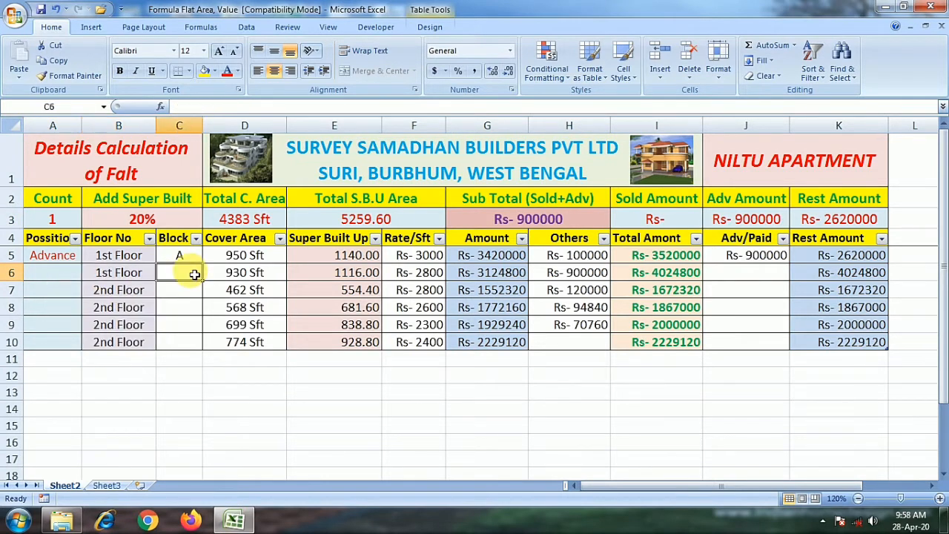
{"action": "type", "text": "B"}
{"action": "key", "text": "Tab"}
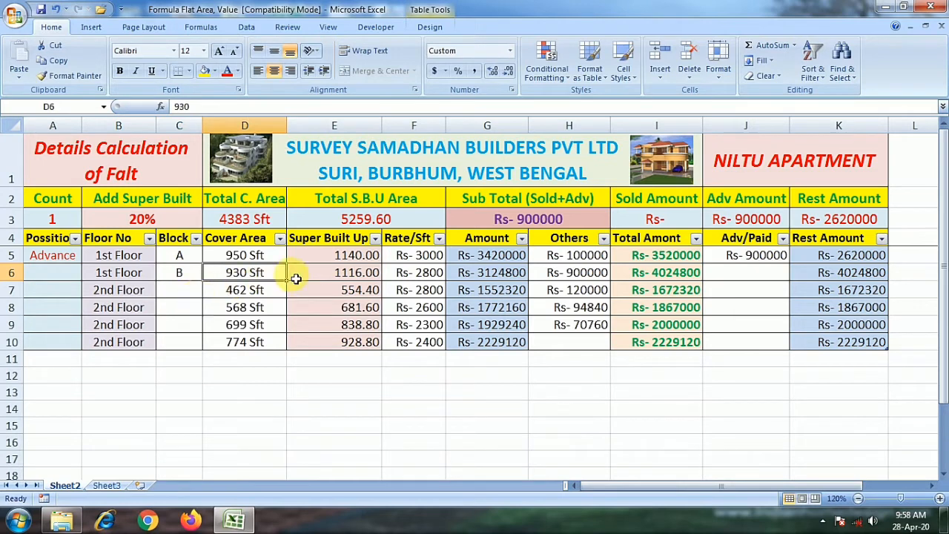
Set the second flat's position in A6 to Advance and enter 1200000 as its Adv/Paid amount in J6
{"action": "left_click", "coordinate": [43, 275]}
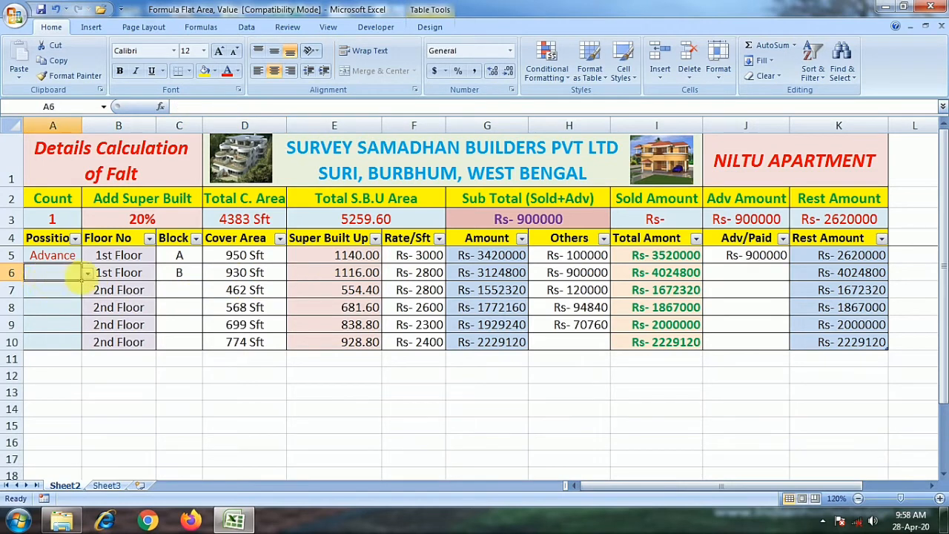
{"action": "left_click", "coordinate": [88, 274]}
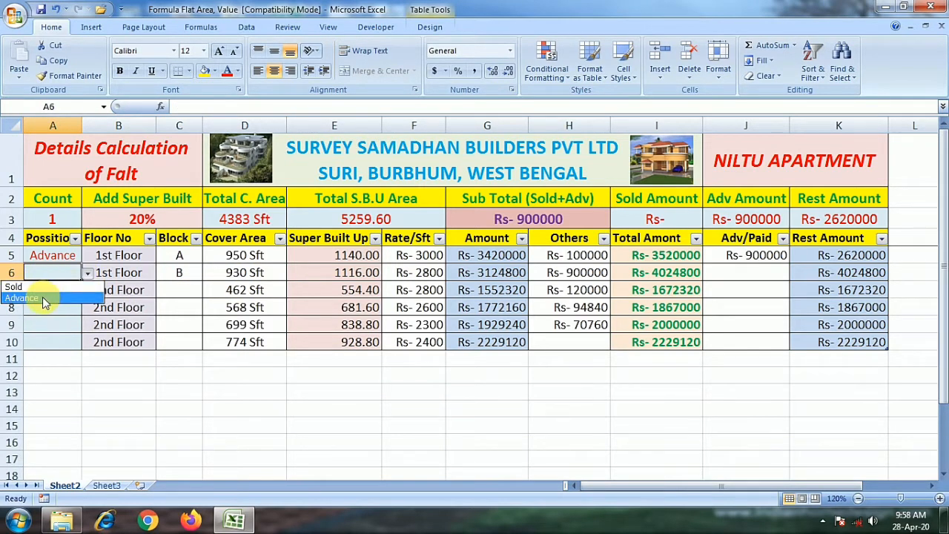
{"action": "left_click", "coordinate": [43, 299]}
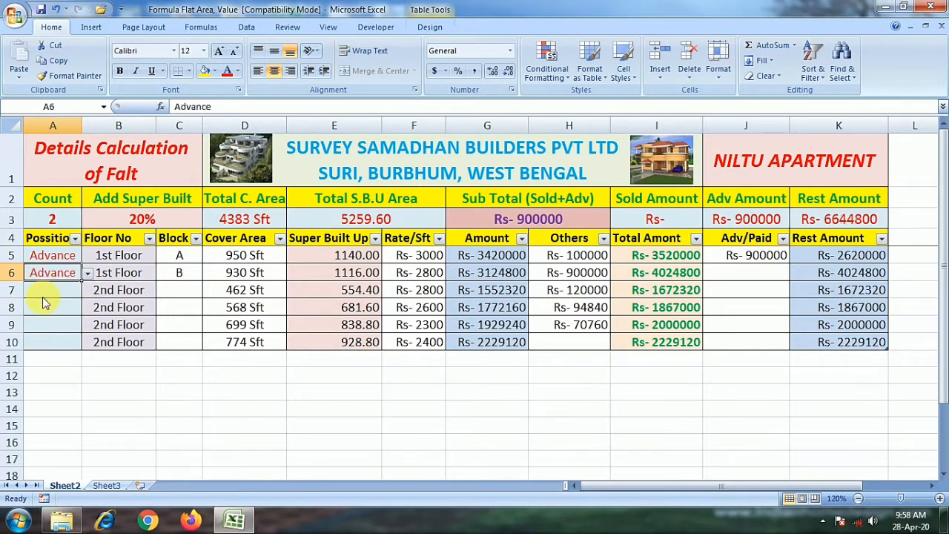
{"action": "left_click", "coordinate": [733, 274]}
{"action": "type", "text": "12"}
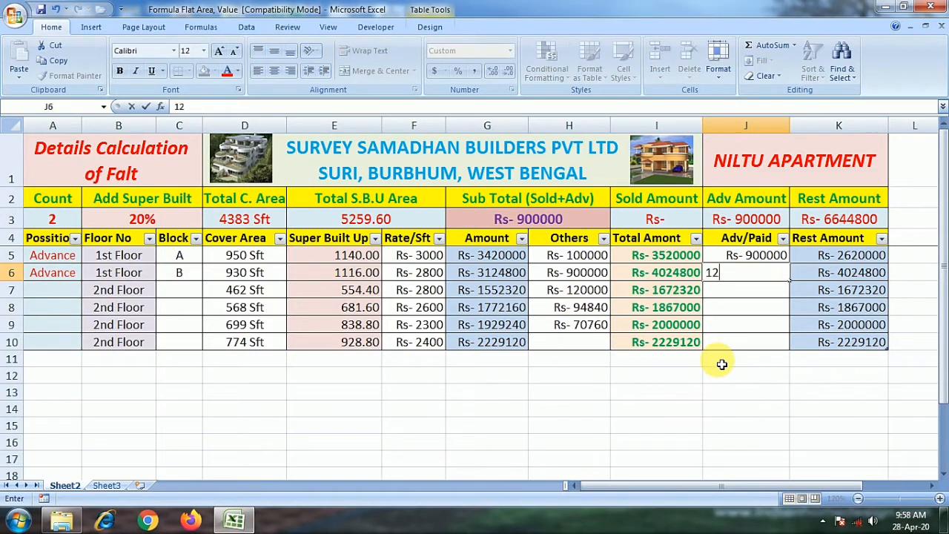
{"action": "type", "text": "00000"}
{"action": "key", "text": "Tab"}
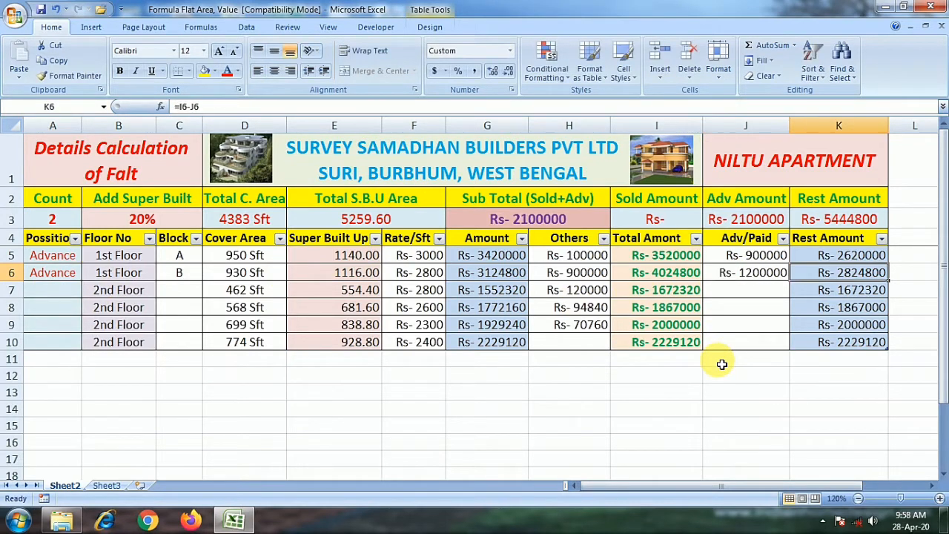
Check the summary formulas for Adv Amount, Sub Total and Rest Amount in row 3
{"action": "left_click", "coordinate": [752, 219]}
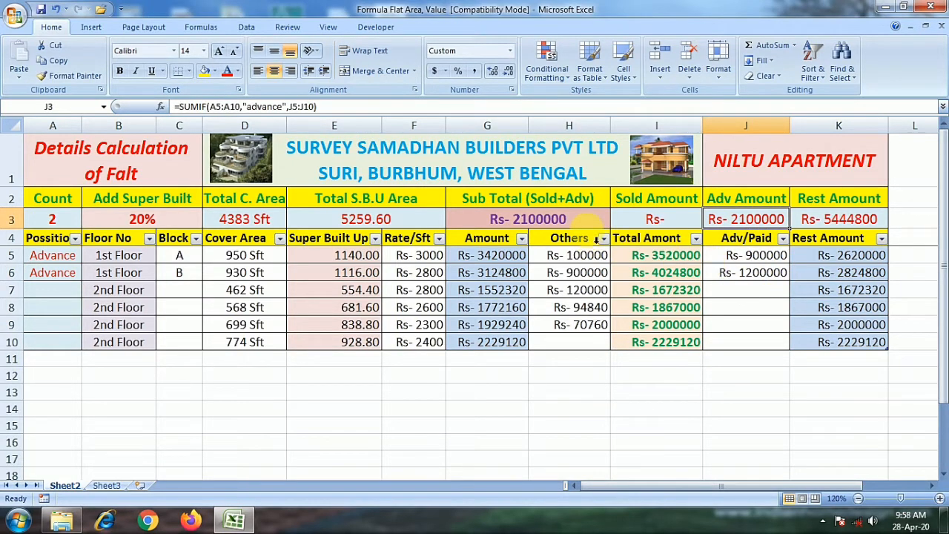
{"action": "left_click", "coordinate": [586, 220]}
{"action": "left_click", "coordinate": [887, 219]}
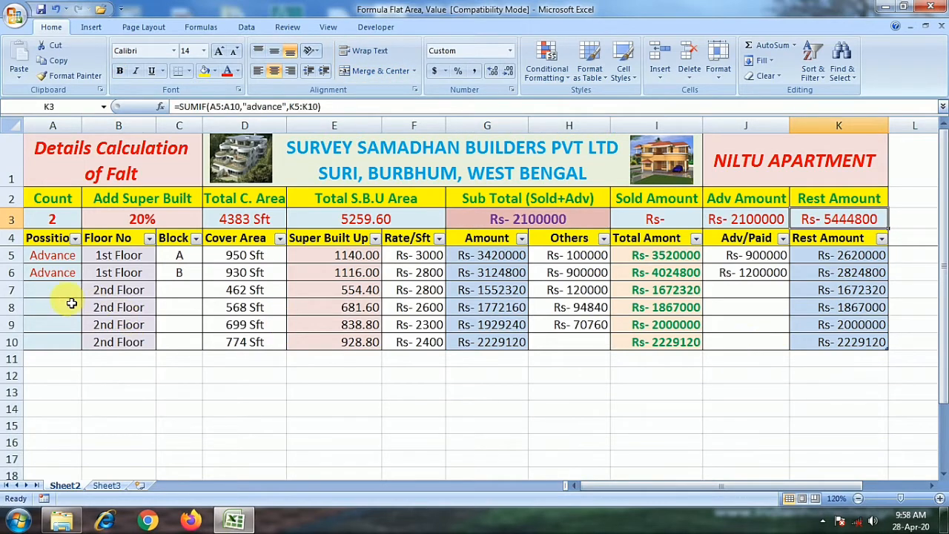
Set the third flat's position in A7 to Sold and enter block A in C7
{"action": "left_click", "coordinate": [47, 291]}
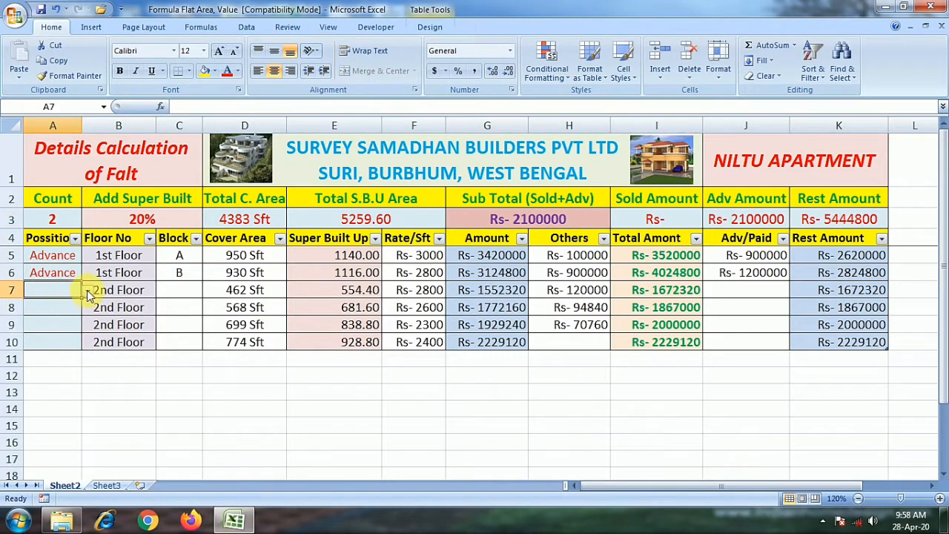
{"action": "left_click", "coordinate": [86, 291]}
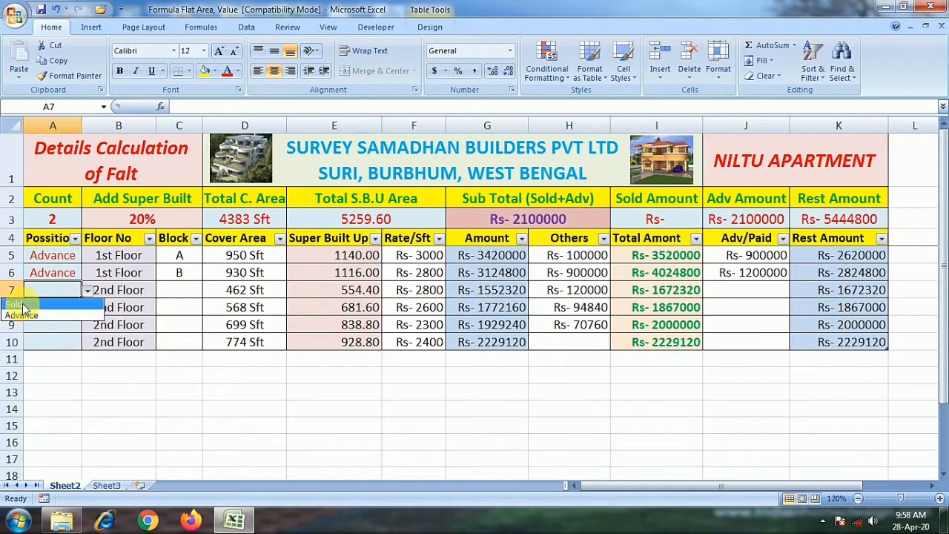
{"action": "left_click", "coordinate": [22, 305]}
{"action": "left_click", "coordinate": [178, 290]}
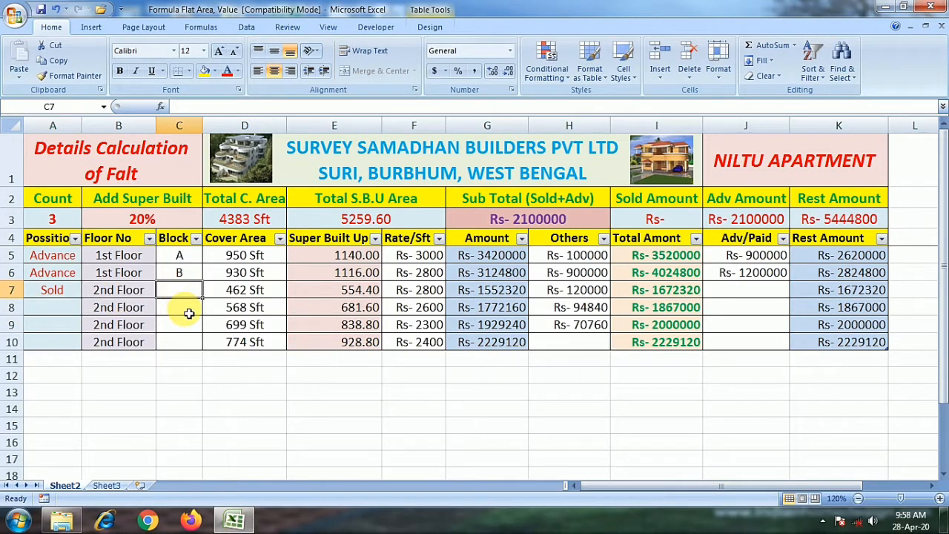
{"action": "type", "text": "A"}
{"action": "left_click", "coordinate": [244, 290]}
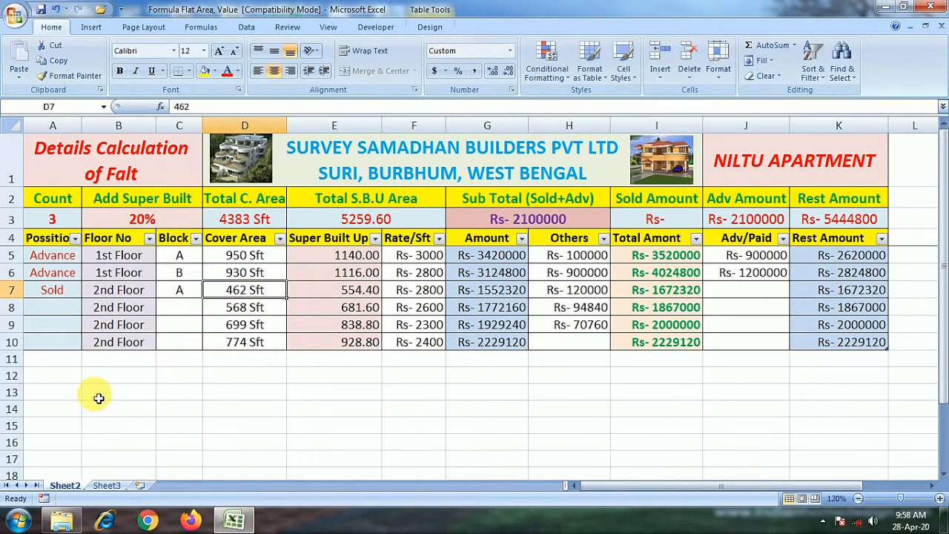
Set the third flat's Others amount in H7 to 150000 and its Adv/Paid amount in J7 to 1702320
{"action": "left_click", "coordinate": [344, 294]}
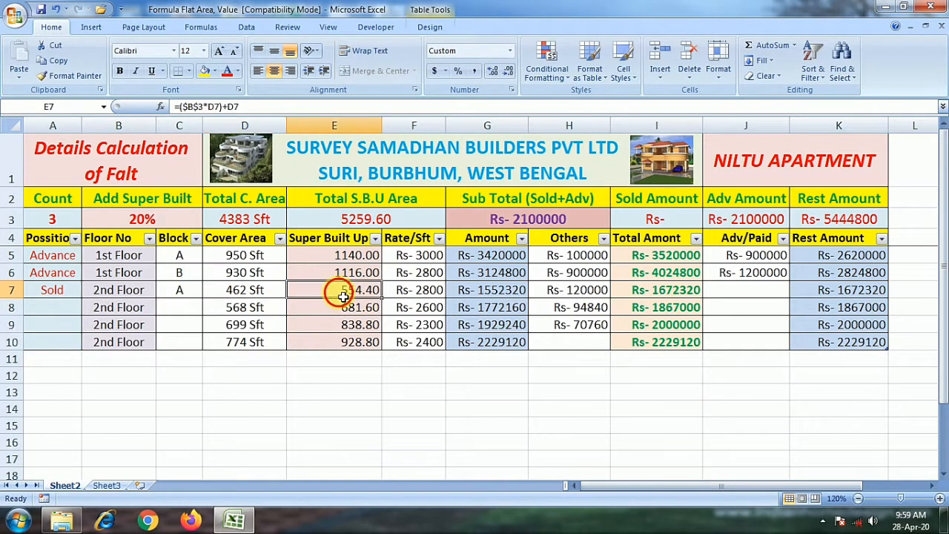
{"action": "left_click", "coordinate": [577, 290]}
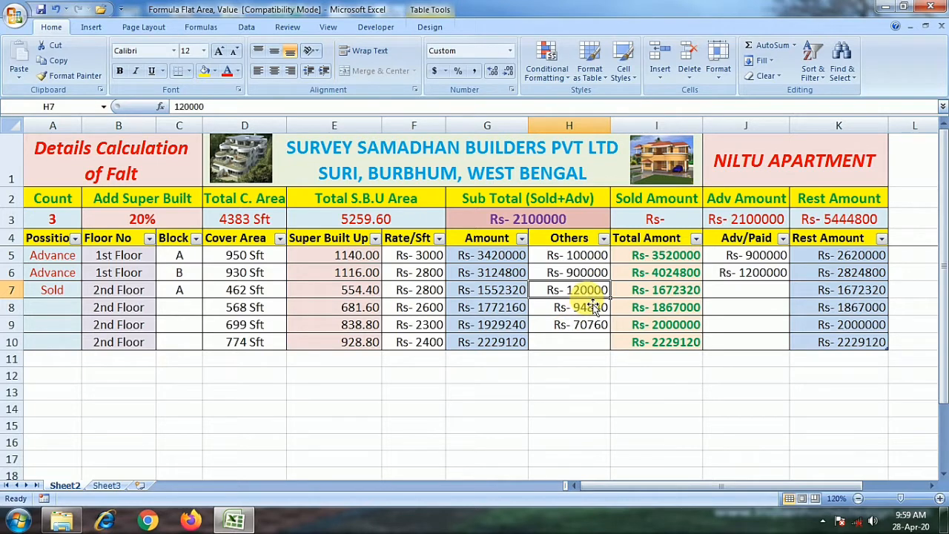
{"action": "type", "text": "1"}
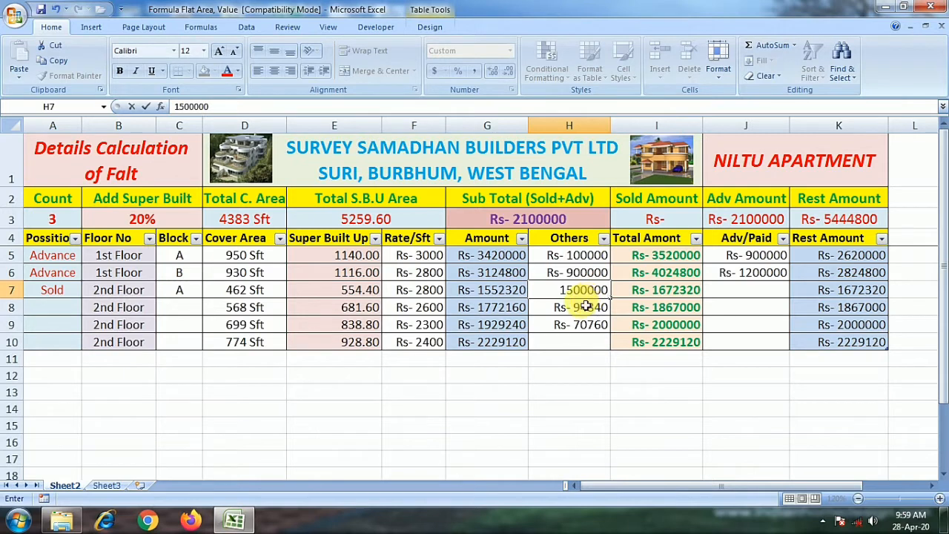
{"action": "type", "text": "500000"}
{"action": "key", "text": "Return"}
{"action": "left_click", "coordinate": [727, 292]}
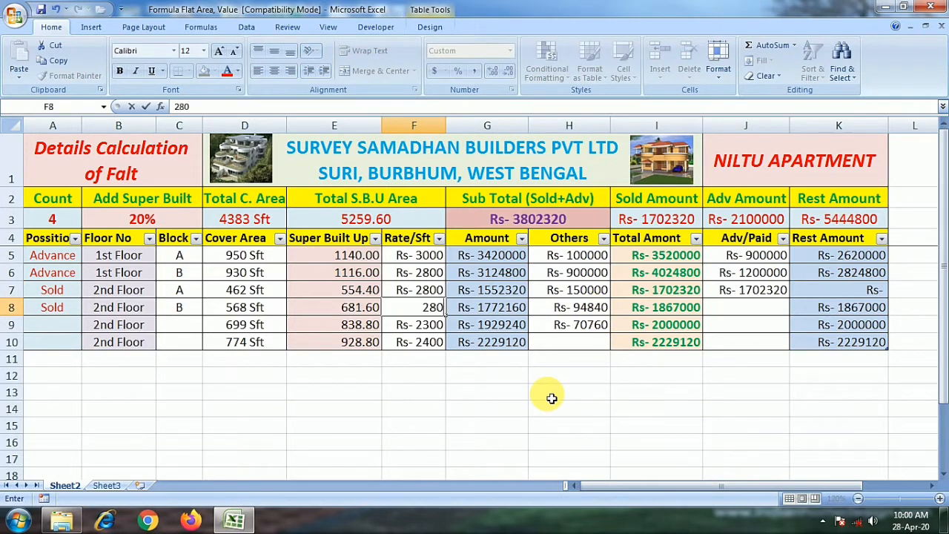
Set the fourth flat's rate in F8 to 2800 and enter 2003320 as its Adv/Paid amount in J8
{"action": "key", "text": "Tab"}
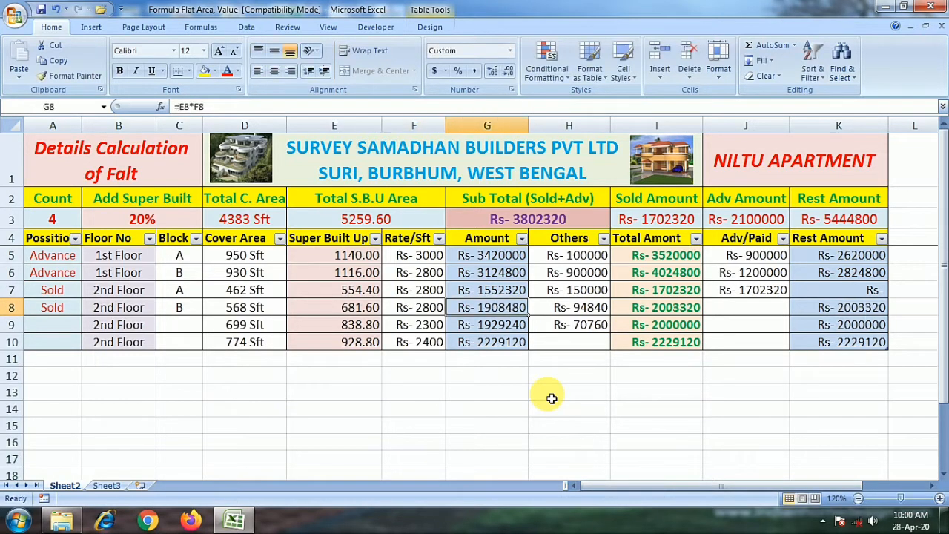
{"action": "left_click", "coordinate": [738, 307]}
{"action": "type", "text": "20"}
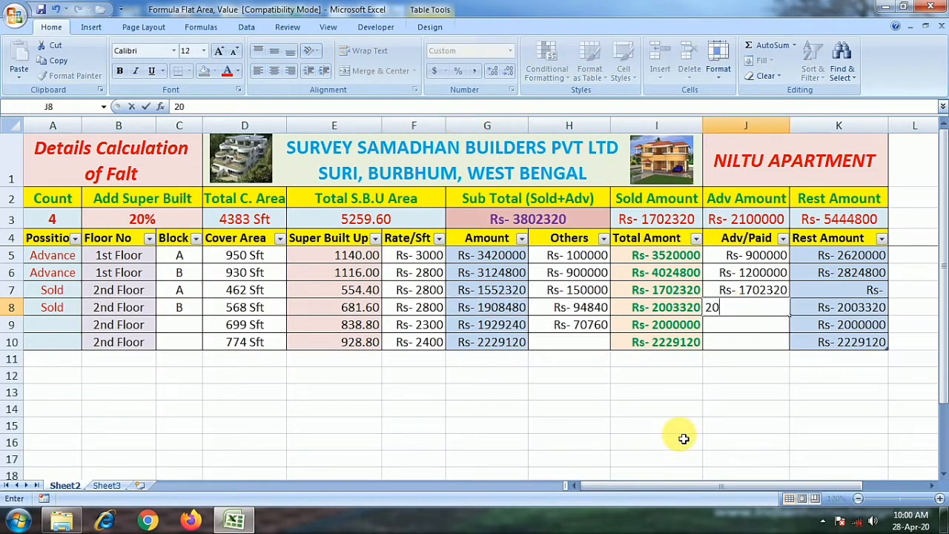
{"action": "type", "text": "03320"}
{"action": "key", "text": "Tab"}
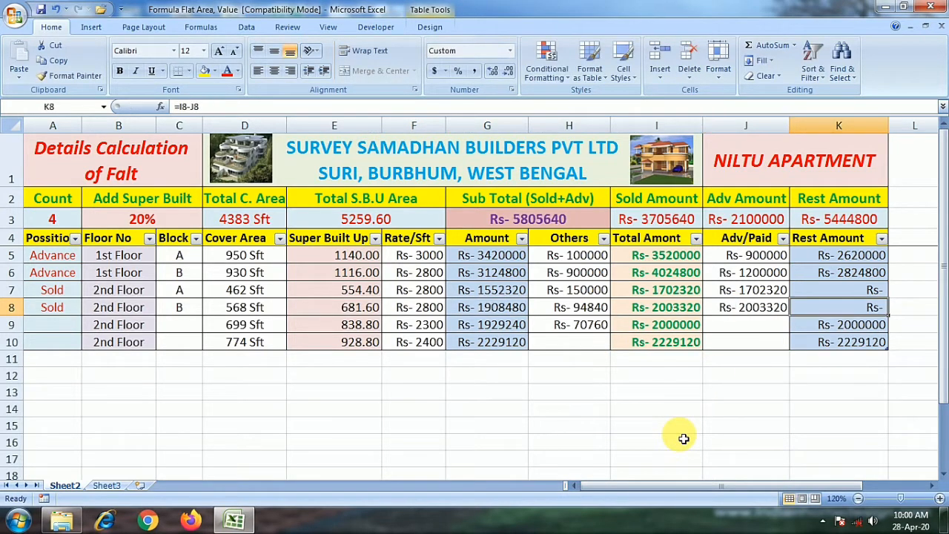
Check the summary formulas for Sold Amount in I3 and Sub Total in G3
{"action": "left_click", "coordinate": [689, 220]}
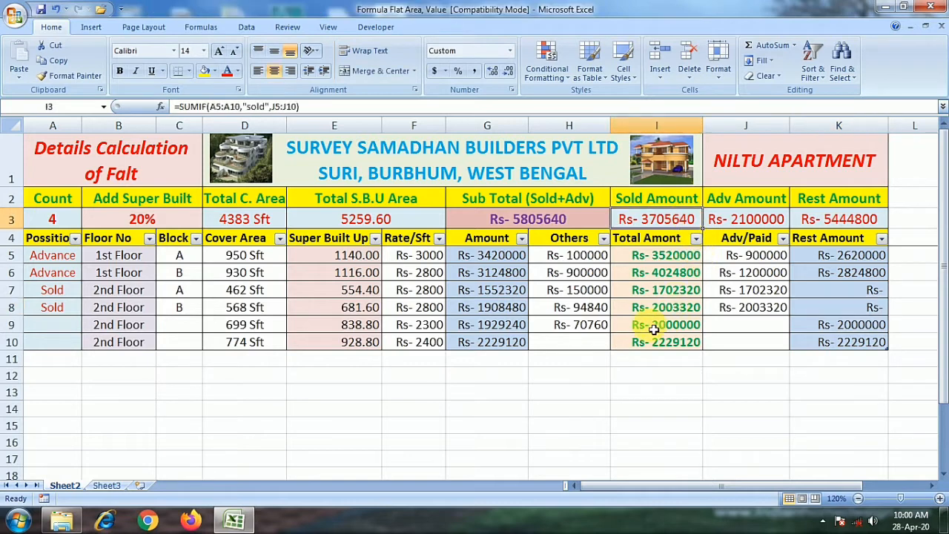
{"action": "left_click", "coordinate": [571, 220]}
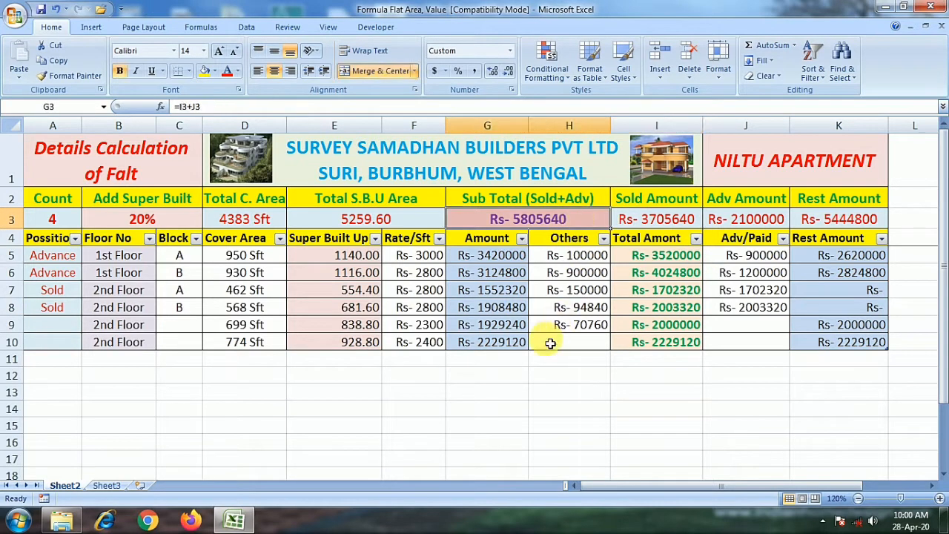
Set the fifth flat's position in A9 to Advance
{"action": "left_click", "coordinate": [50, 327]}
{"action": "left_click", "coordinate": [88, 325]}
{"action": "left_click", "coordinate": [38, 350]}
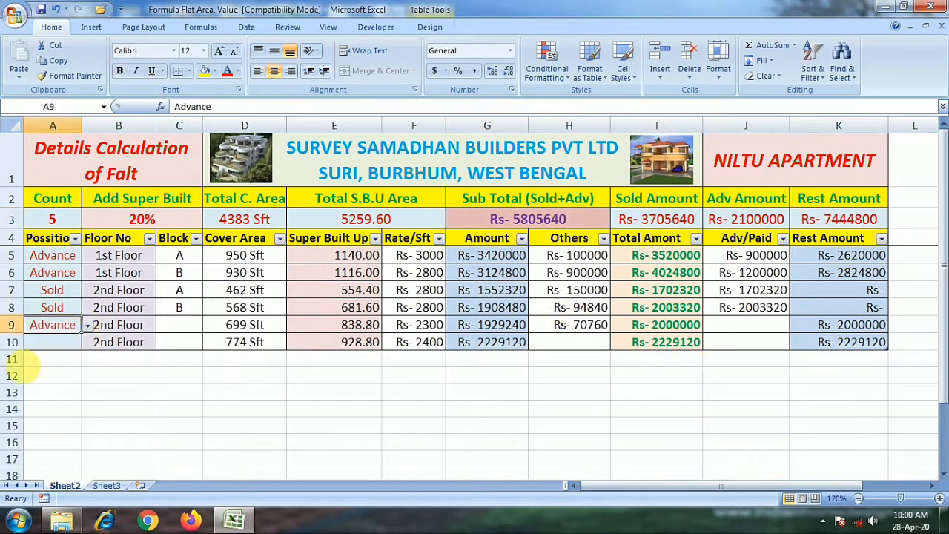
Set the fifth flat's floor in B9 to 1st Floor and enter block C in C9
{"action": "left_click", "coordinate": [175, 330]}
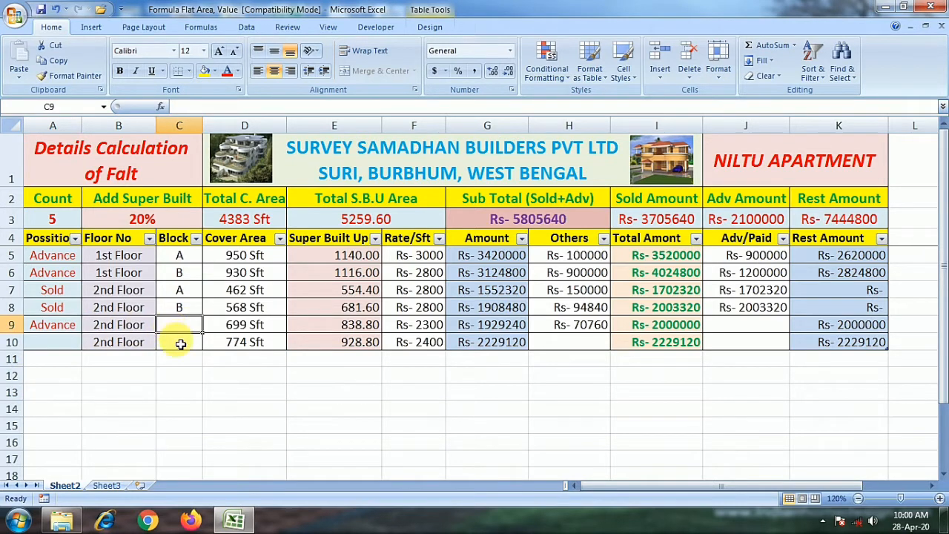
{"action": "left_click", "coordinate": [126, 326]}
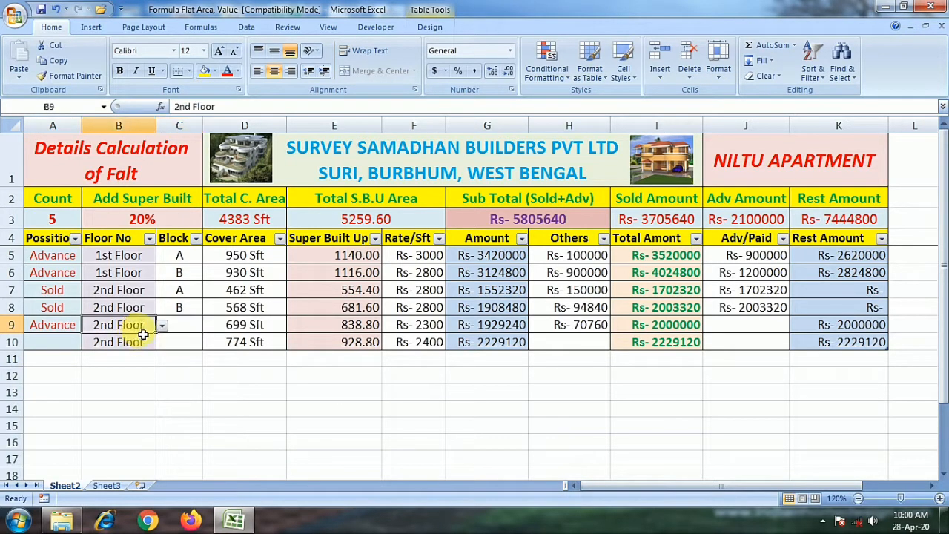
{"action": "left_click", "coordinate": [162, 326]}
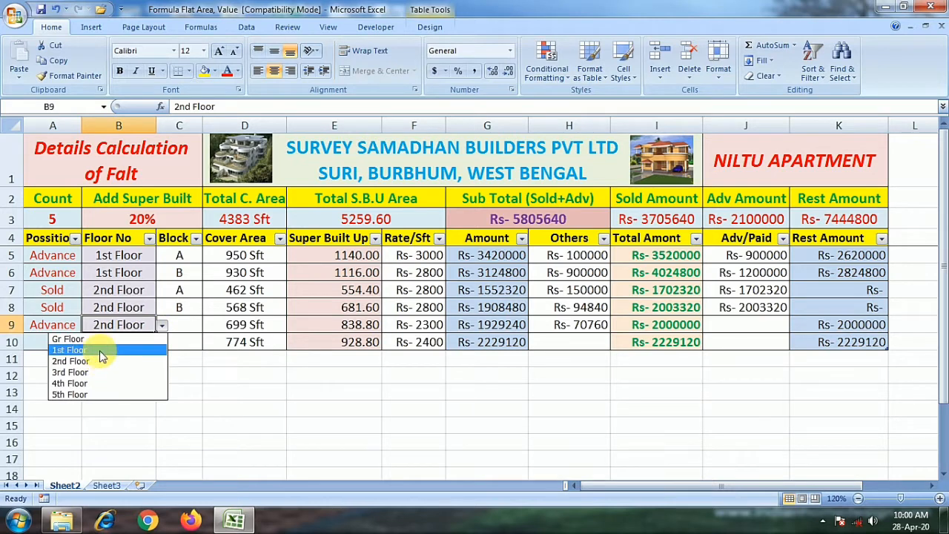
{"action": "left_click", "coordinate": [99, 350]}
{"action": "left_click", "coordinate": [184, 326]}
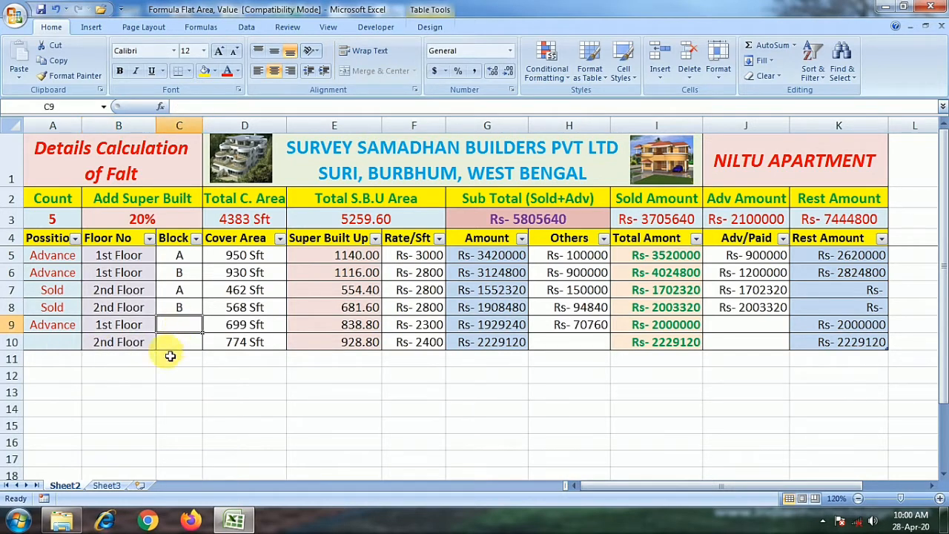
{"action": "type", "text": "C"}
{"action": "left_click", "coordinate": [248, 325]}
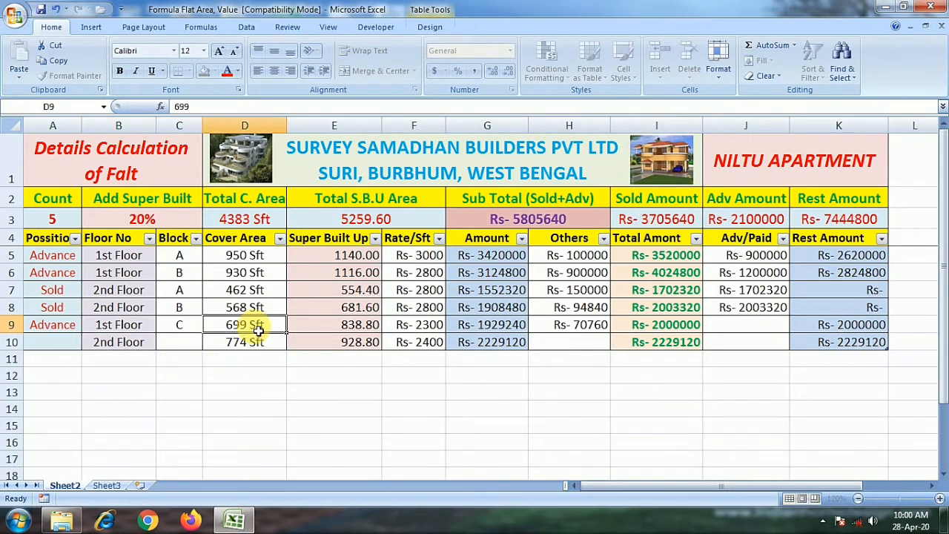
Enter 1000000 as the fifth flat's Adv/Paid amount in J9 and check the Rest Amount and Sub Total summary formulas
{"action": "left_click", "coordinate": [748, 324]}
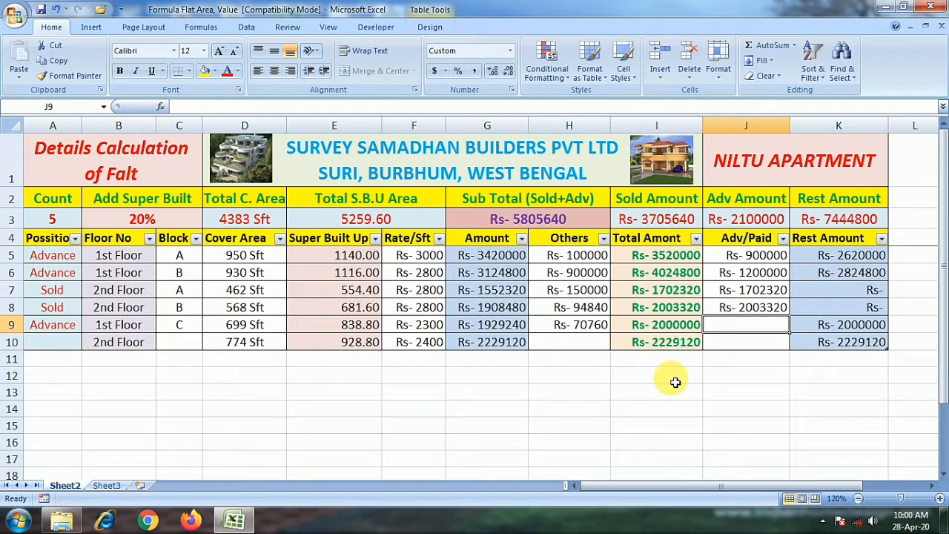
{"action": "type", "text": "1000000"}
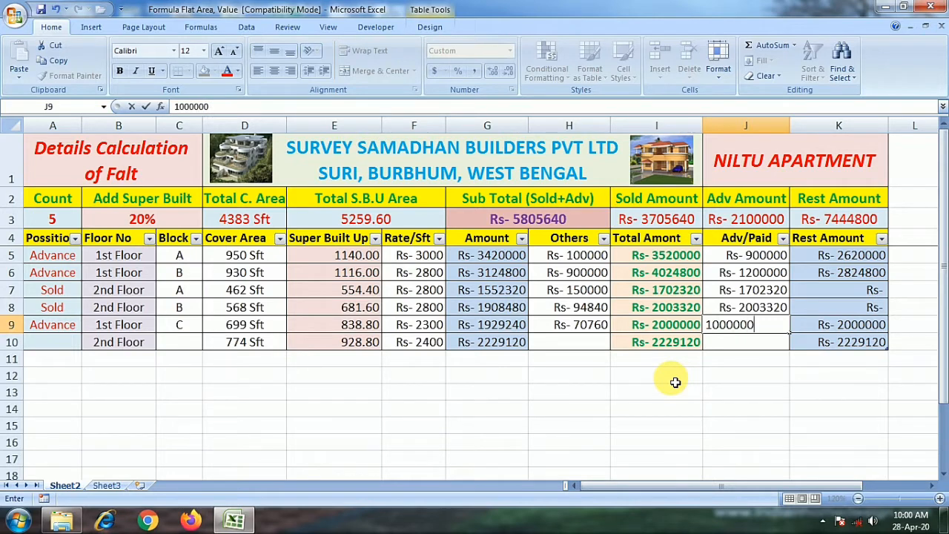
{"action": "key", "text": "Tab"}
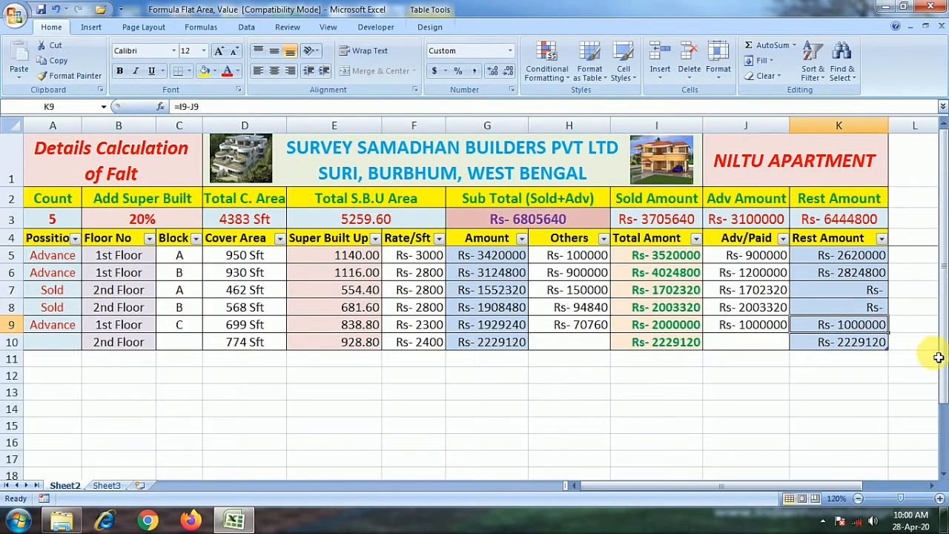
{"action": "left_click", "coordinate": [838, 218]}
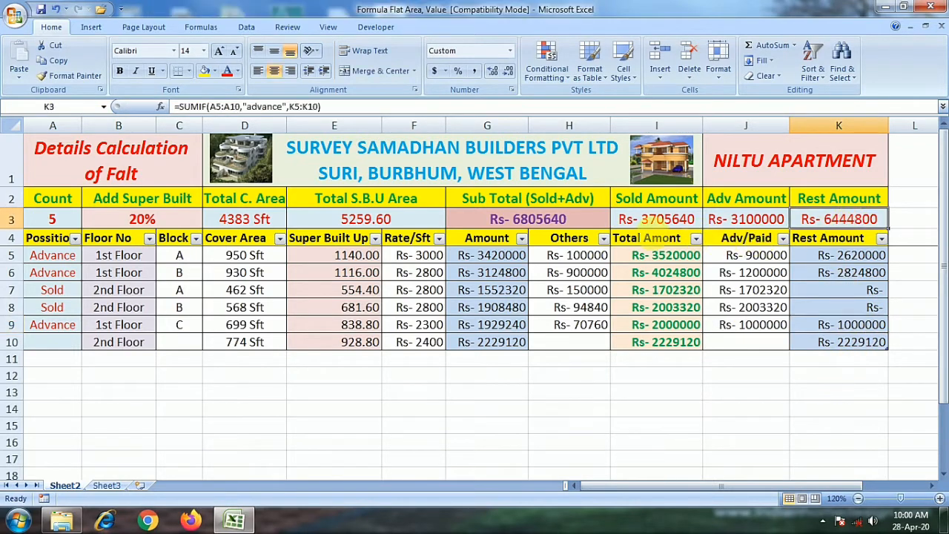
{"action": "left_click", "coordinate": [534, 220]}
Set the sixth flat's position in A10 to Sold and enter block C in C10
{"action": "left_click", "coordinate": [79, 337]}
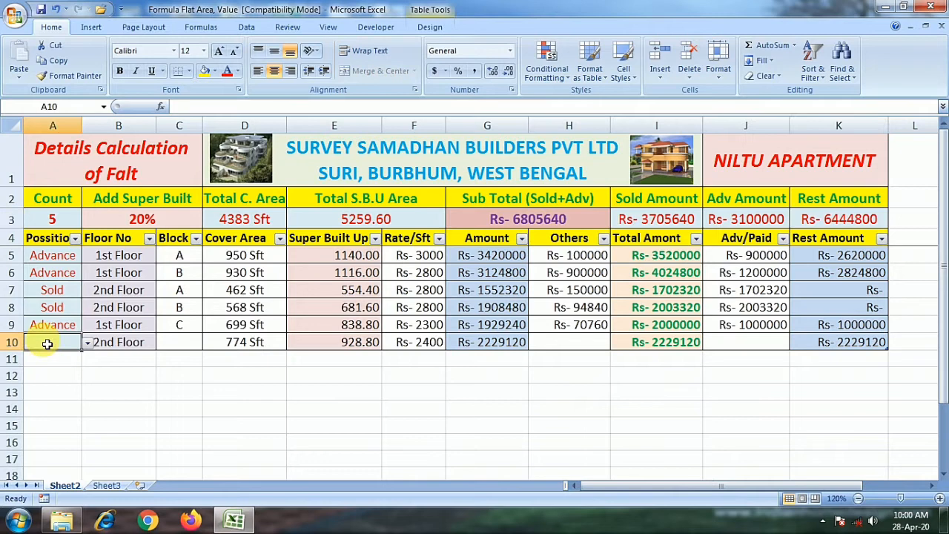
{"action": "left_click", "coordinate": [88, 344]}
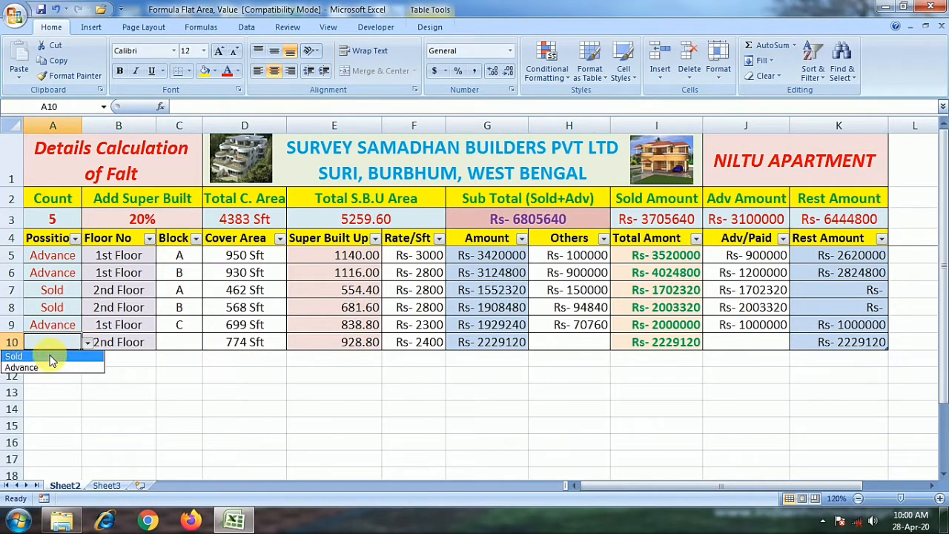
{"action": "left_click", "coordinate": [19, 356]}
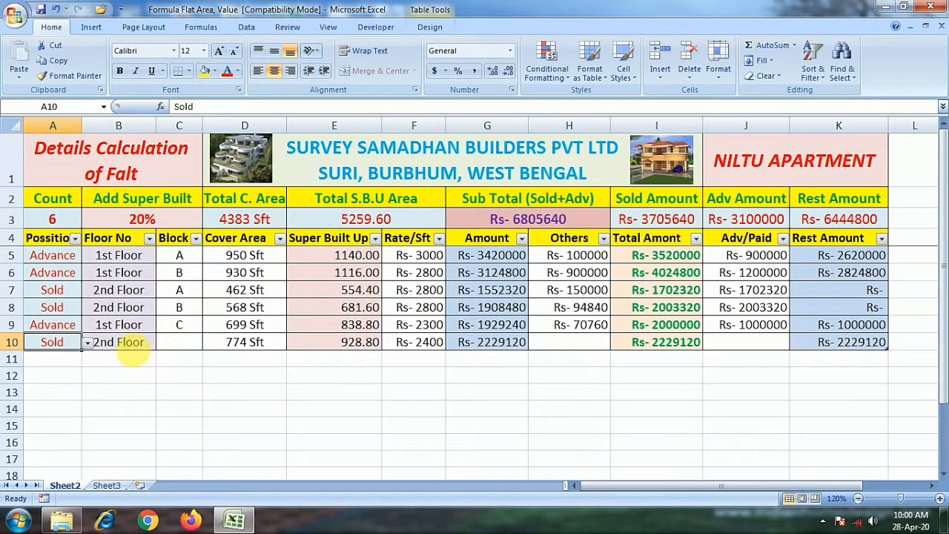
{"action": "left_click", "coordinate": [179, 349]}
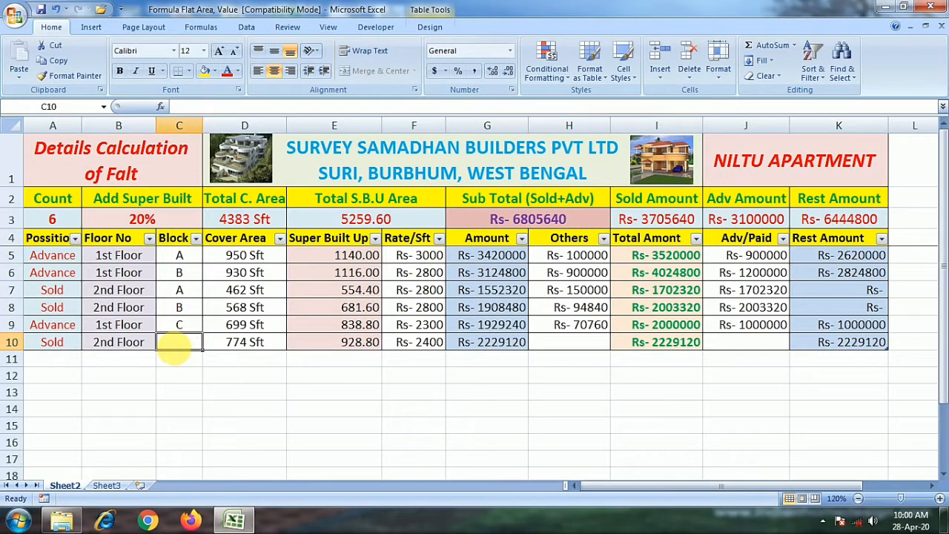
{"action": "type", "text": "C"}
{"action": "key", "text": "Tab"}
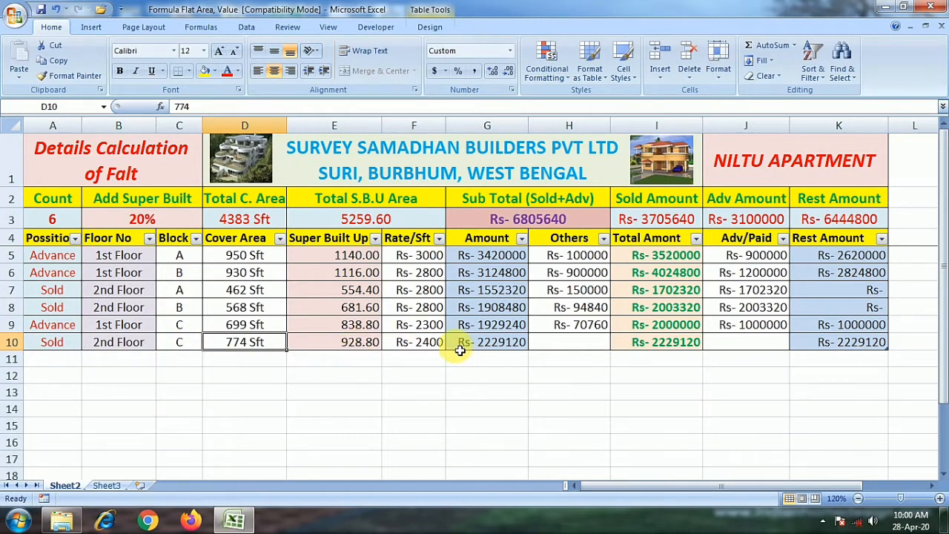
Enter 2229120 as the sixth flat's Adv/Paid amount in J10 and check the Sub Total formula in G3
{"action": "left_click", "coordinate": [583, 351]}
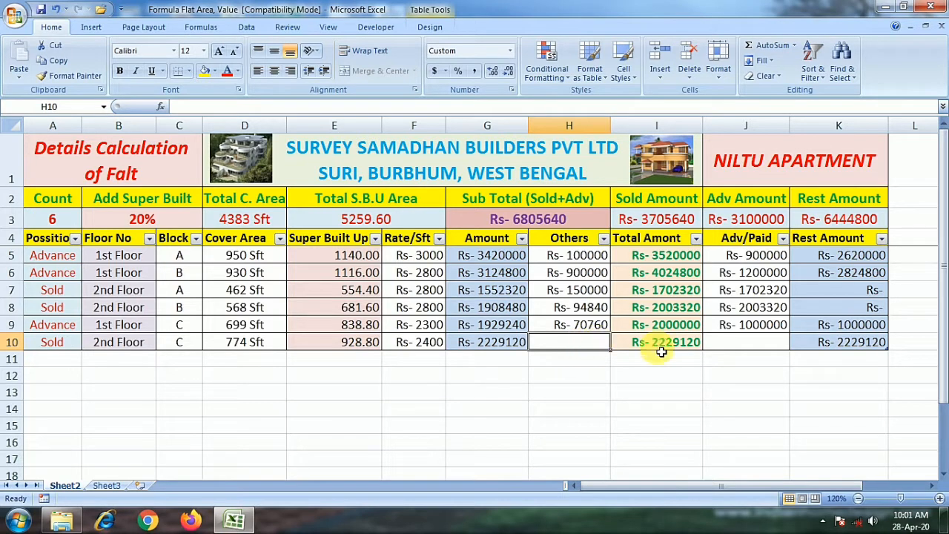
{"action": "left_click", "coordinate": [751, 350]}
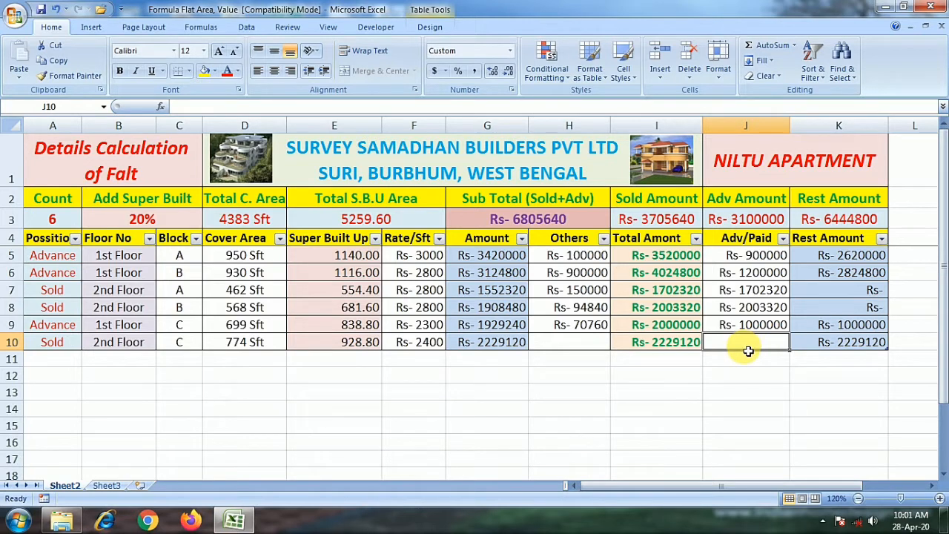
{"action": "type", "text": "2229120"}
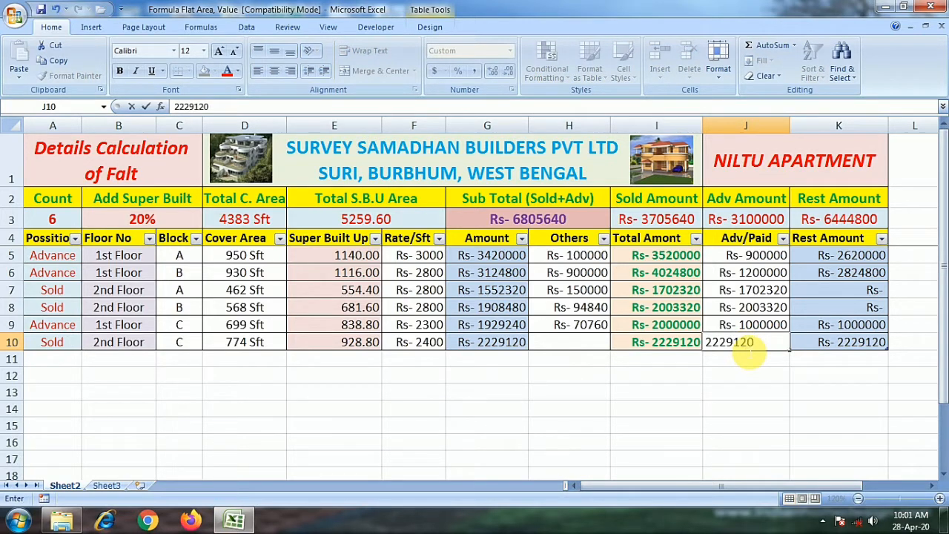
{"action": "key", "text": "Tab"}
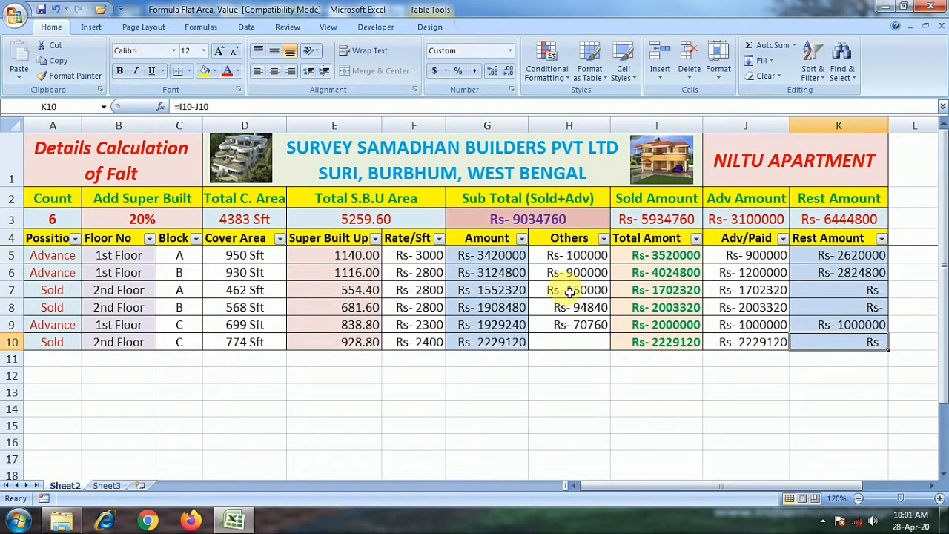
{"action": "left_click", "coordinate": [601, 222]}
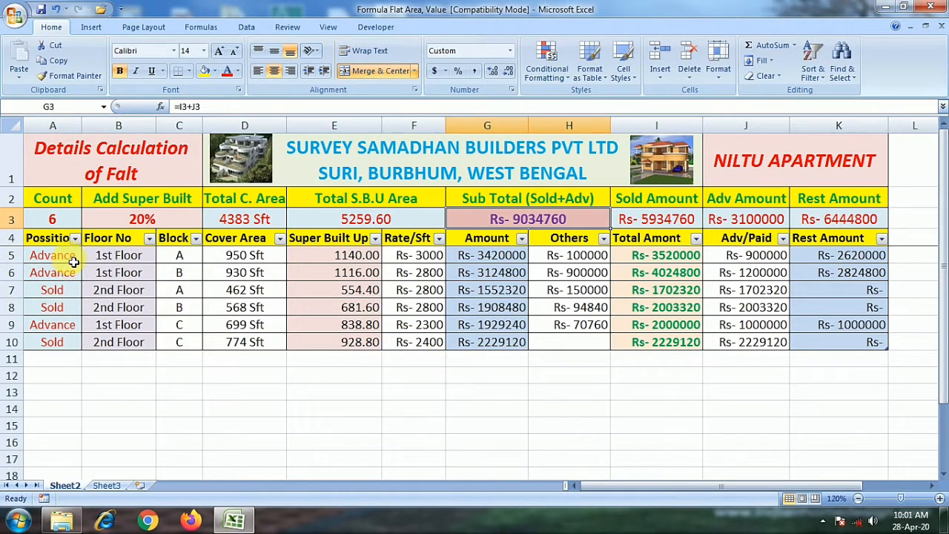
Filter the flat table's Possition column to show only the Sold flats
{"action": "left_click", "coordinate": [75, 238]}
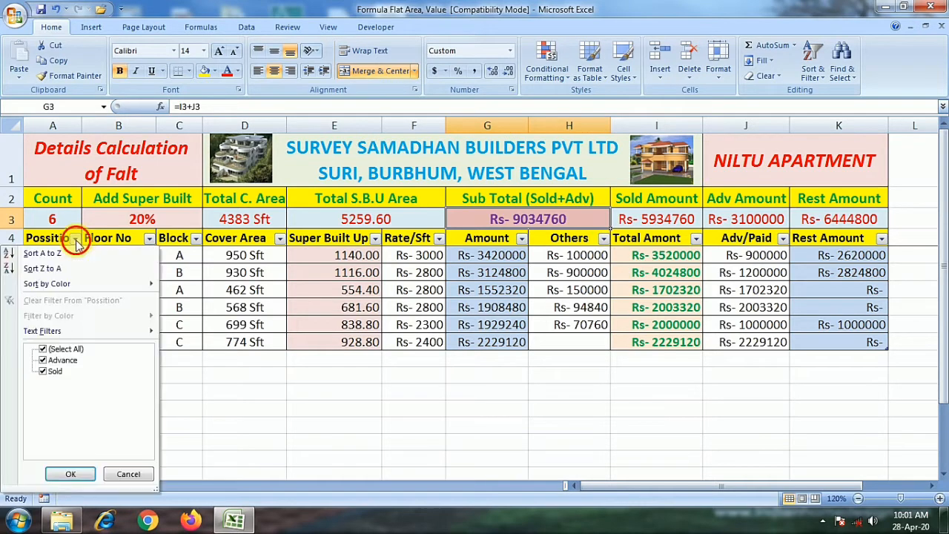
{"action": "left_click", "coordinate": [43, 350]}
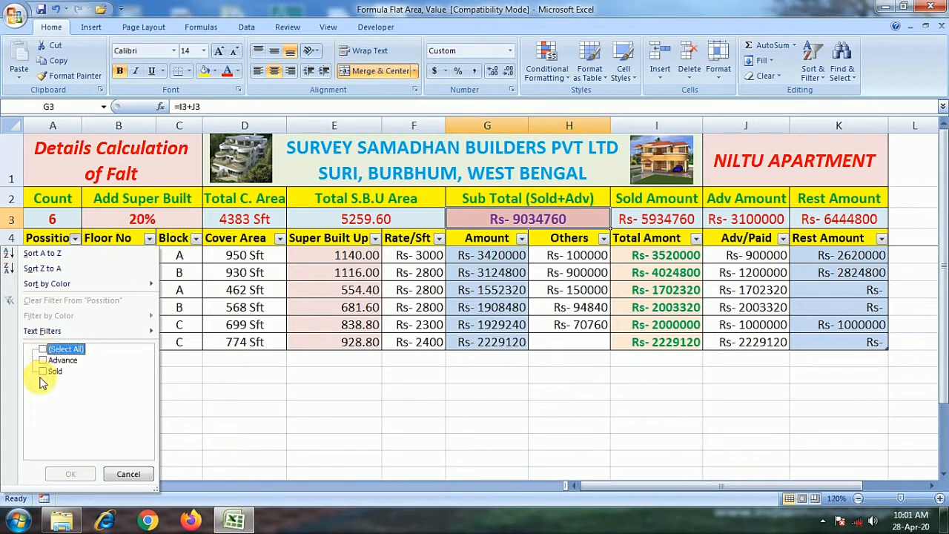
{"action": "left_click", "coordinate": [43, 372]}
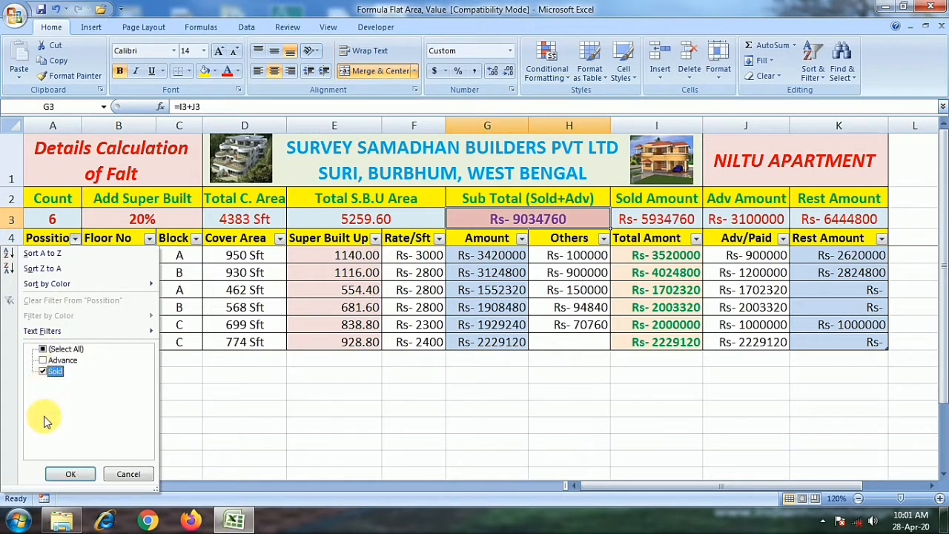
{"action": "left_click", "coordinate": [66, 474]}
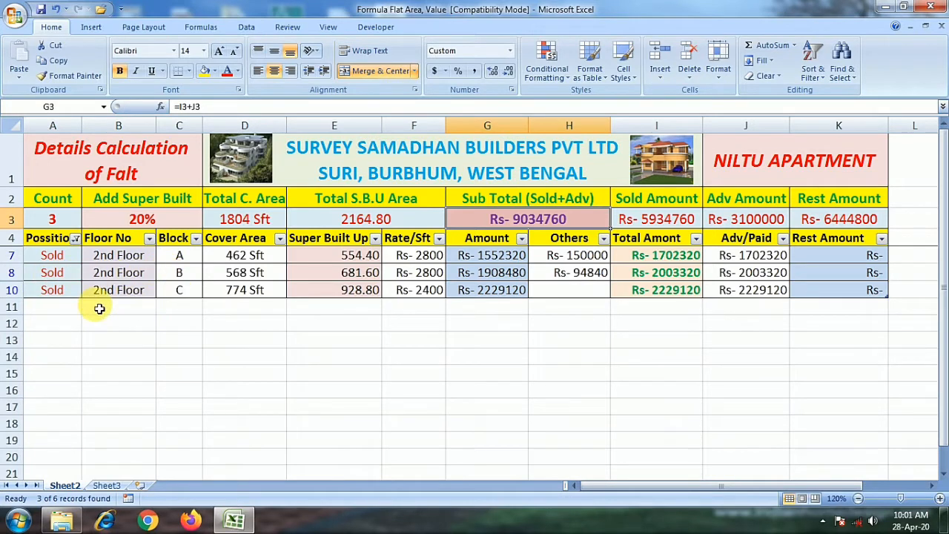
Change the Possition column filter to show only the Advance flats
{"action": "left_click", "coordinate": [75, 239]}
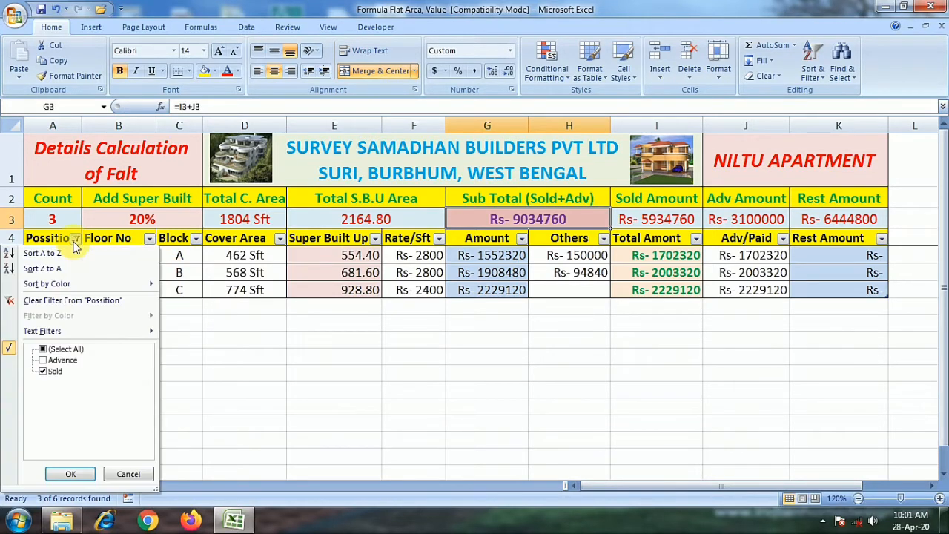
{"action": "left_click", "coordinate": [42, 348]}
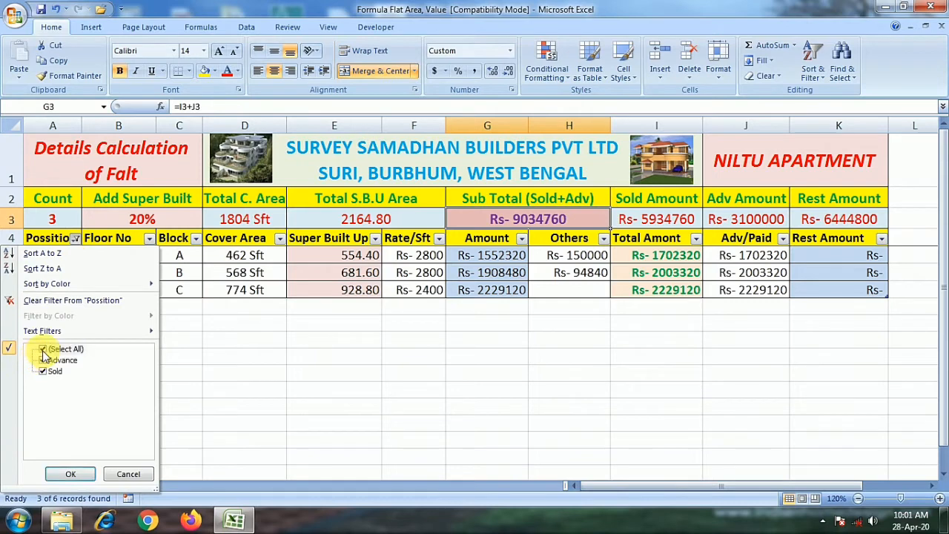
{"action": "left_click", "coordinate": [42, 349]}
{"action": "left_click", "coordinate": [42, 360]}
{"action": "left_click", "coordinate": [70, 473]}
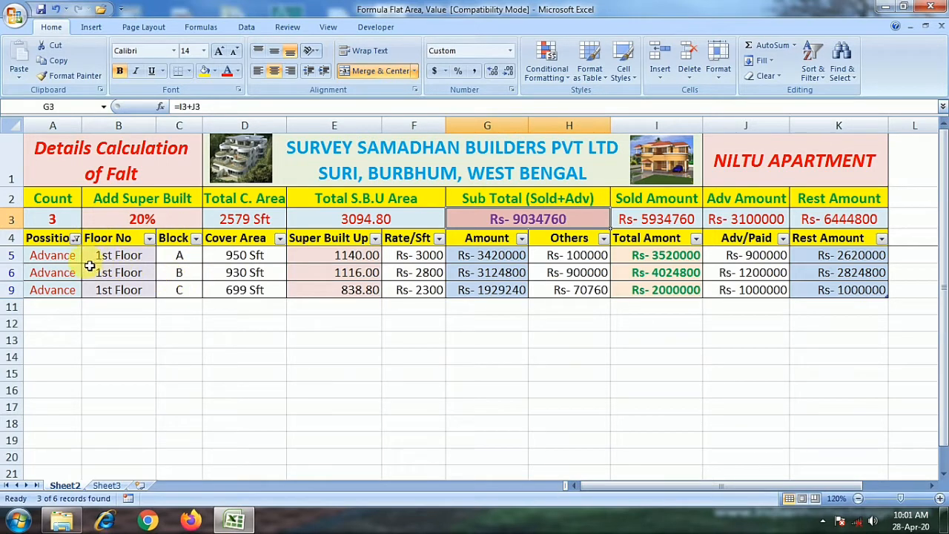
Reset the Possition column filter to show all flats again
{"action": "left_click", "coordinate": [74, 238]}
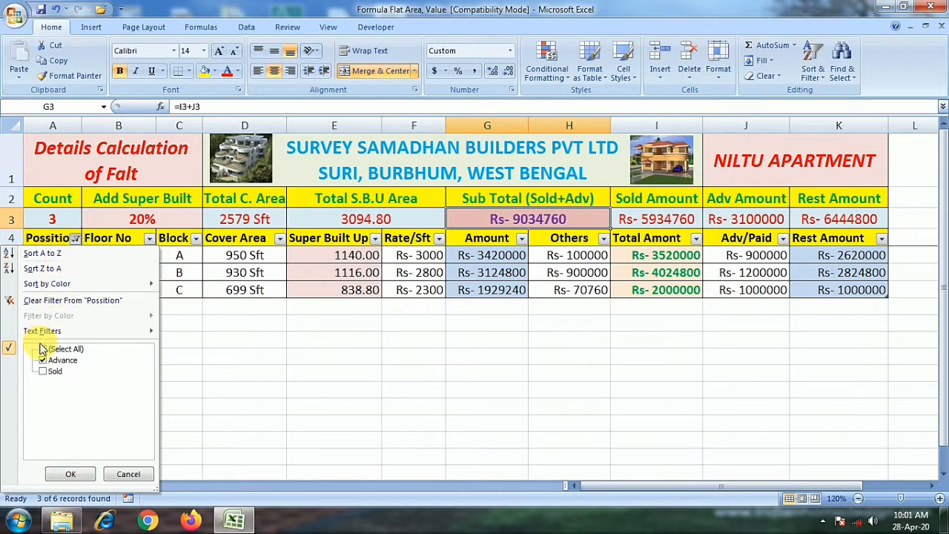
{"action": "left_click", "coordinate": [43, 351]}
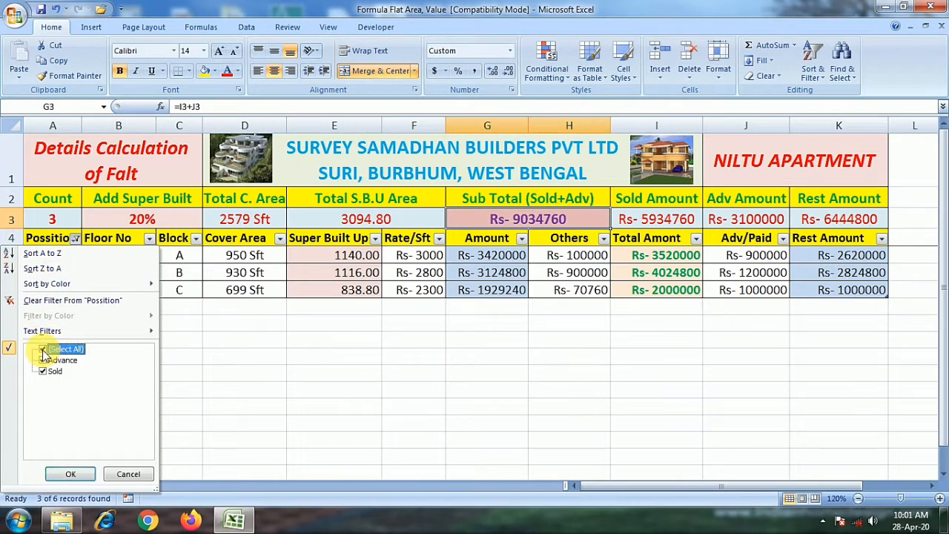
{"action": "left_click", "coordinate": [69, 475]}
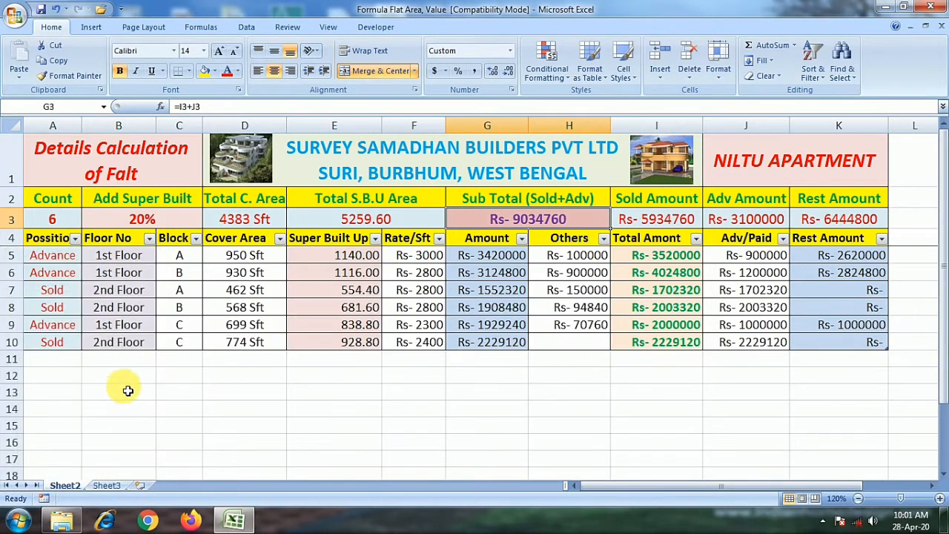
Extend the flat table with a seventh flat by entering block D in C11
{"action": "left_click", "coordinate": [63, 360]}
{"action": "left_click", "coordinate": [128, 363]}
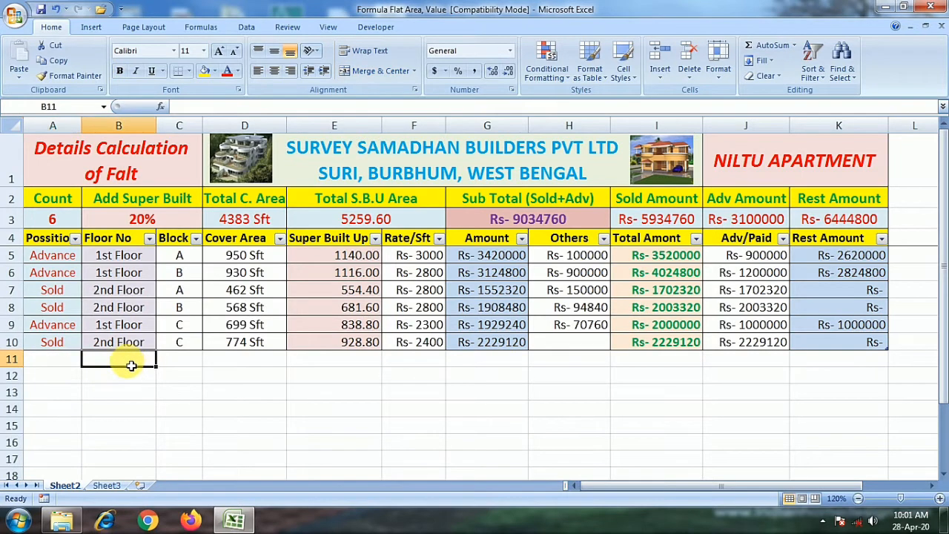
{"action": "left_click", "coordinate": [183, 364]}
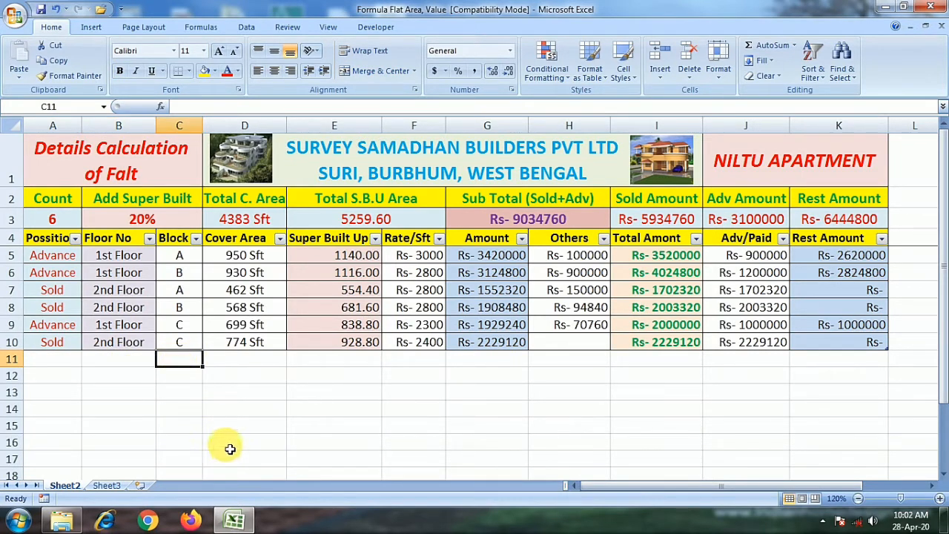
{"action": "type", "text": "D"}
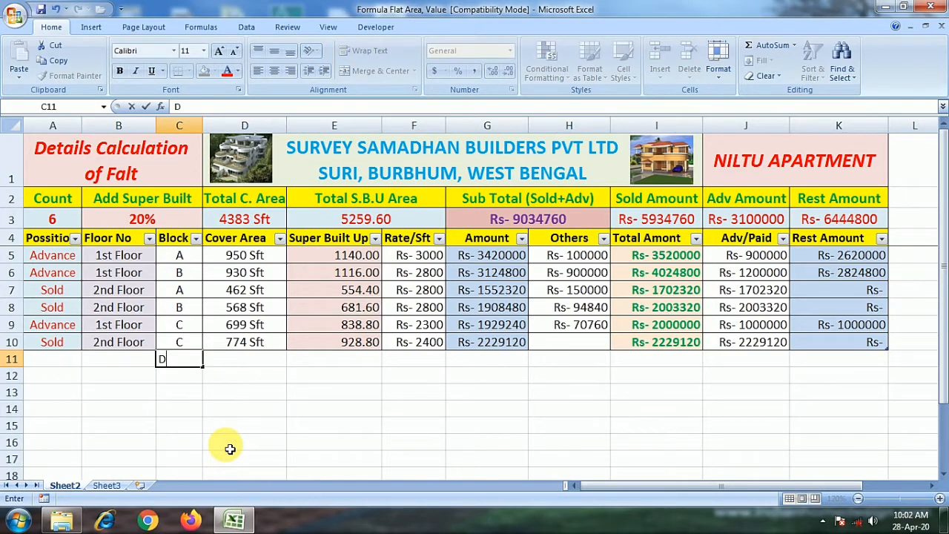
{"action": "key", "text": "Tab"}
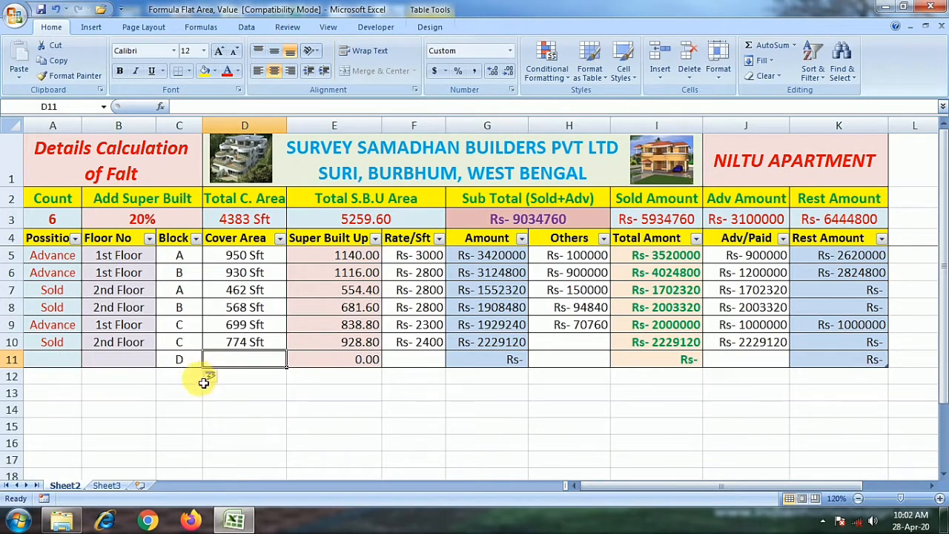
Set the seventh flat's floor in B11 to 1st Floor and its position in A11 to Advance
{"action": "left_click", "coordinate": [111, 361]}
{"action": "left_click", "coordinate": [161, 359]}
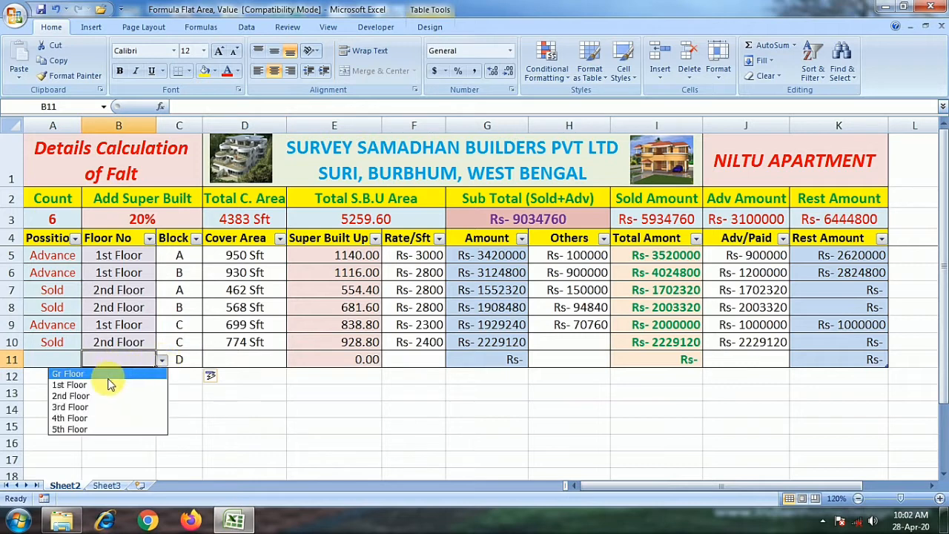
{"action": "left_click", "coordinate": [86, 385]}
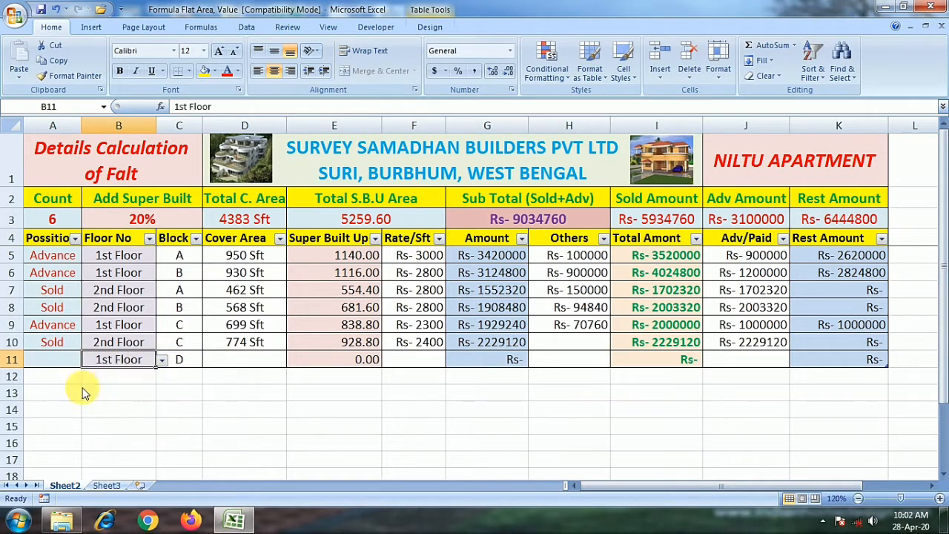
{"action": "left_click", "coordinate": [67, 366]}
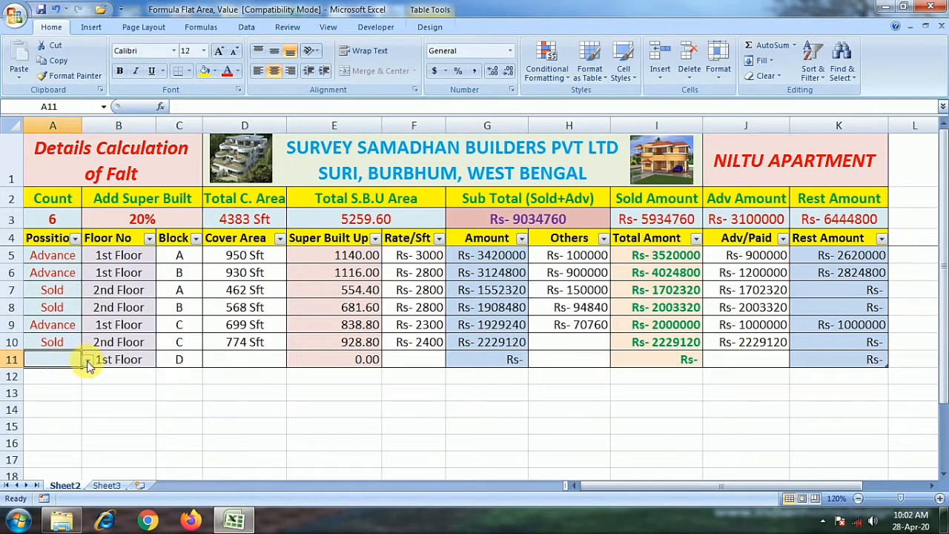
{"action": "left_click", "coordinate": [88, 360]}
{"action": "left_click", "coordinate": [33, 386]}
Enter a cover area of 500 in D11 and a rate of 2500 per square foot in F11 for the seventh flat
{"action": "left_click", "coordinate": [239, 357]}
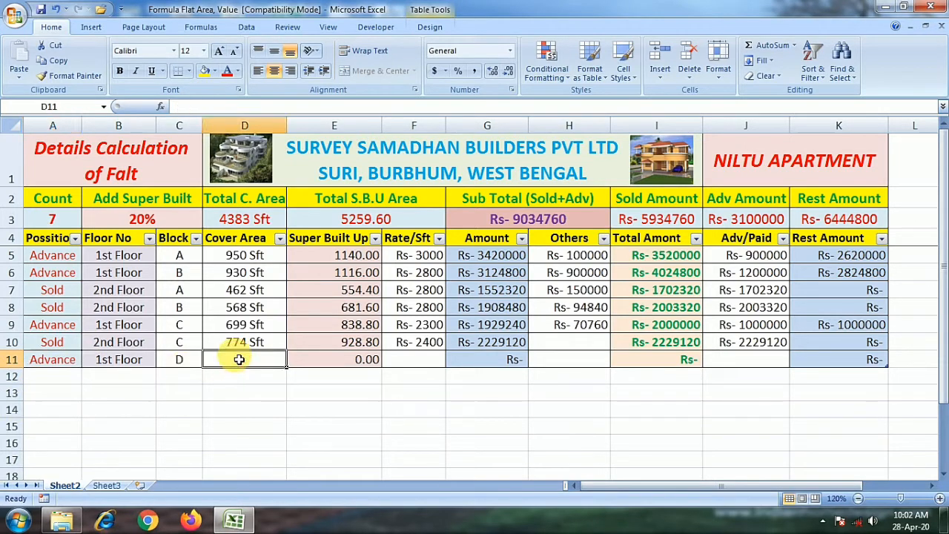
{"action": "type", "text": "500"}
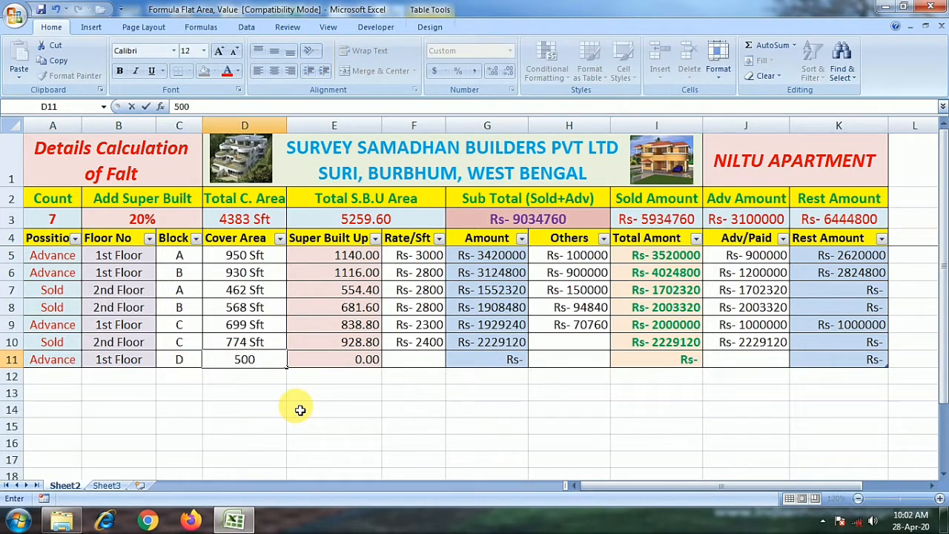
{"action": "key", "text": "Tab"}
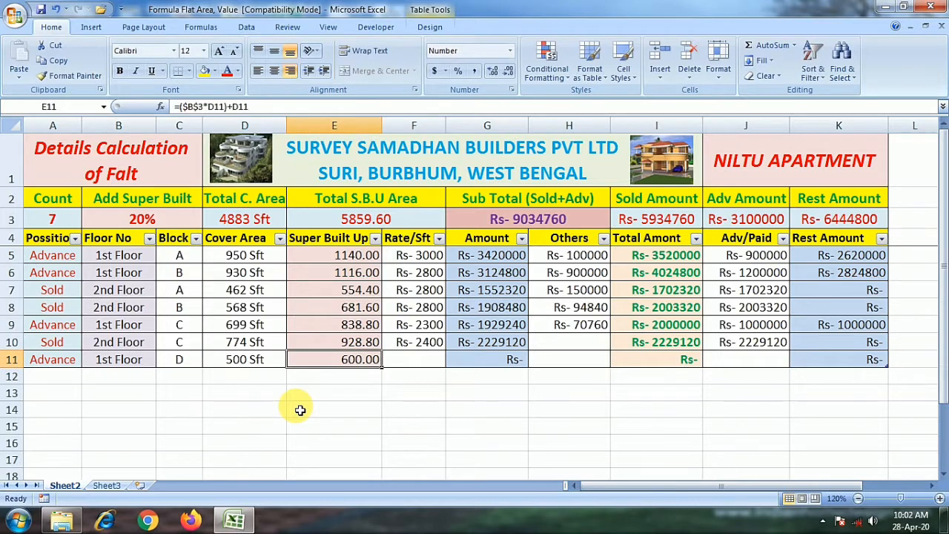
{"action": "key", "text": "Tab"}
{"action": "type", "text": "25000"}
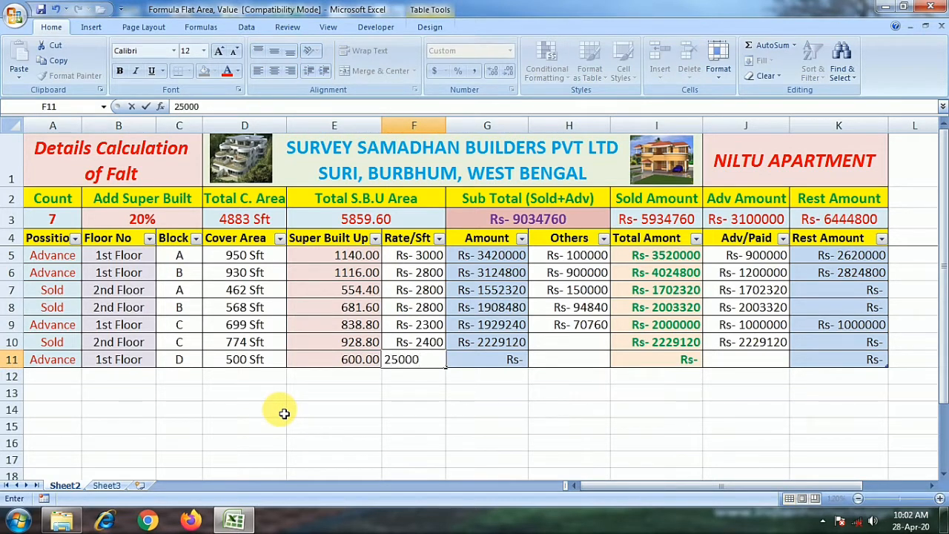
{"action": "key", "text": "BackSpace"}
{"action": "key", "text": "Tab"}
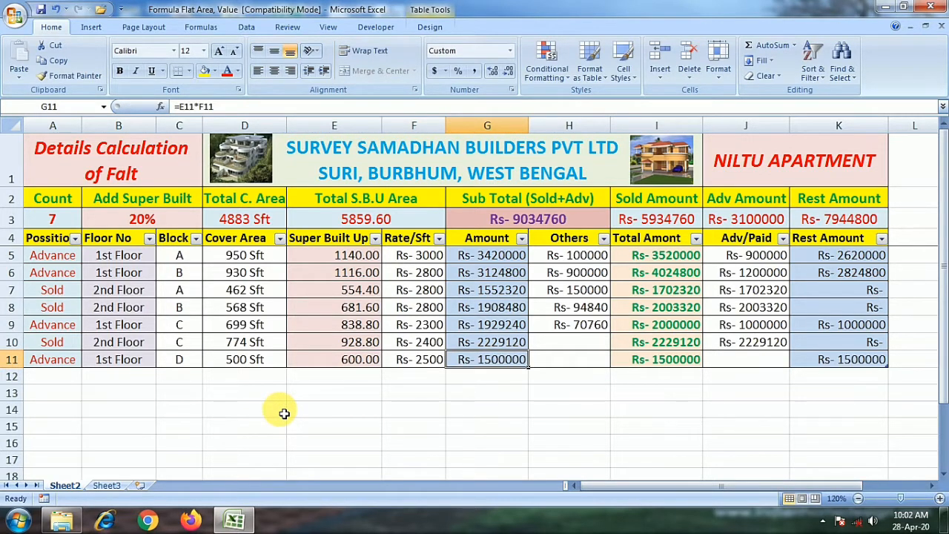
Enter 50000 as the seventh flat's Others amount in H11
{"action": "key", "text": "Tab"}
{"action": "type", "text": "5"}
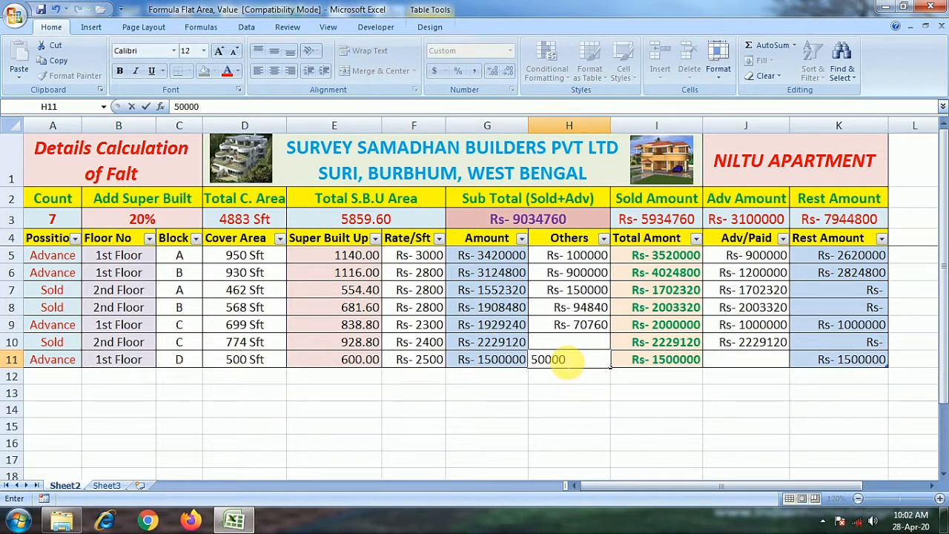
{"action": "key", "text": "Tab"}
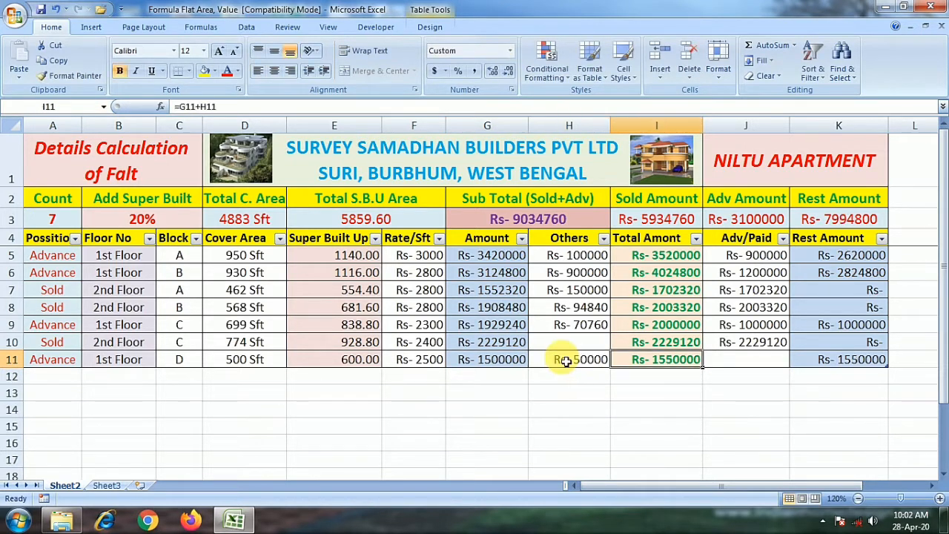
Enter 500000 as the seventh flat's Adv/Paid amount in J11 and check the Sub Total formula in G3
{"action": "left_click", "coordinate": [744, 364]}
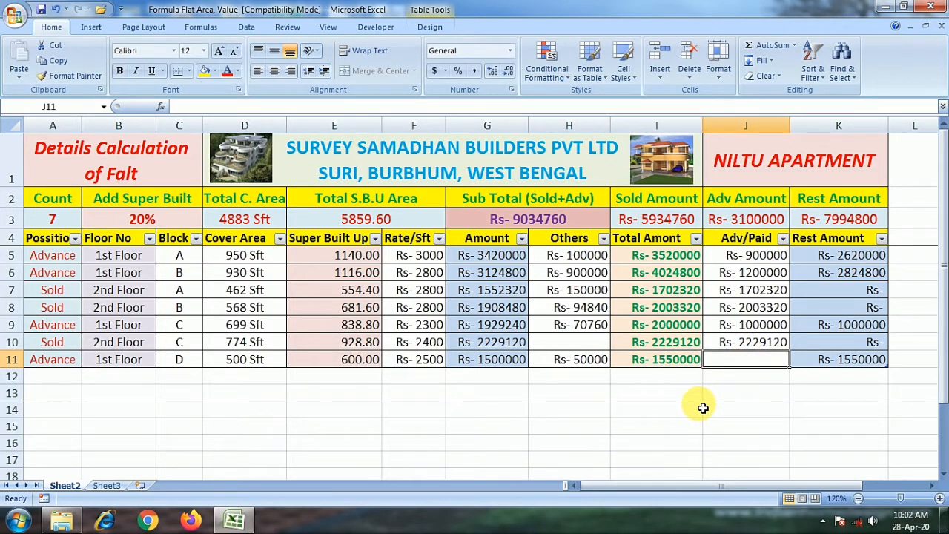
{"action": "type", "text": "500000"}
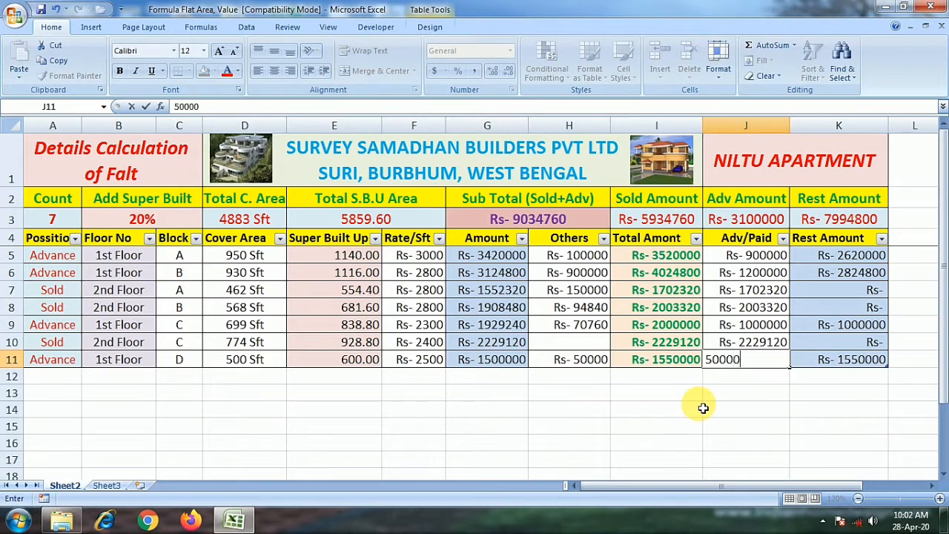
{"action": "key", "text": "Tab"}
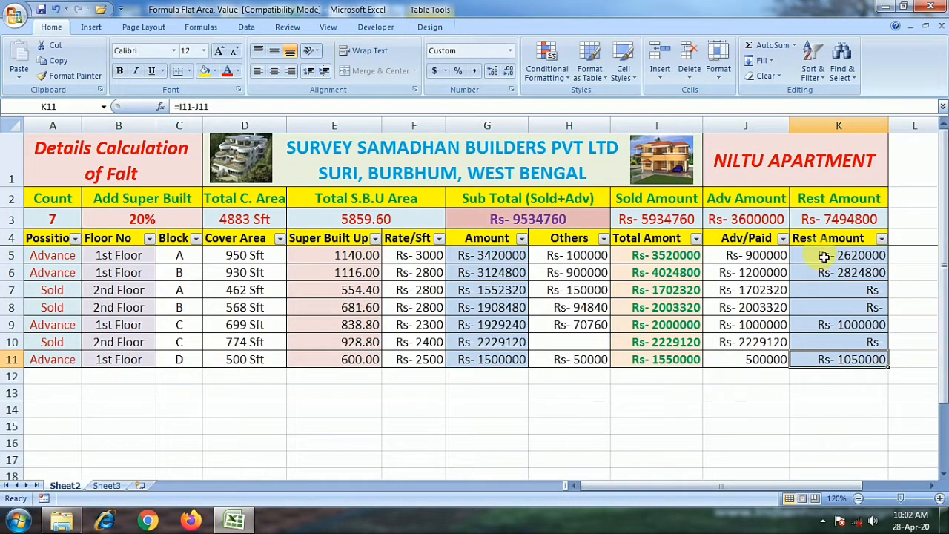
{"action": "left_click", "coordinate": [512, 218]}
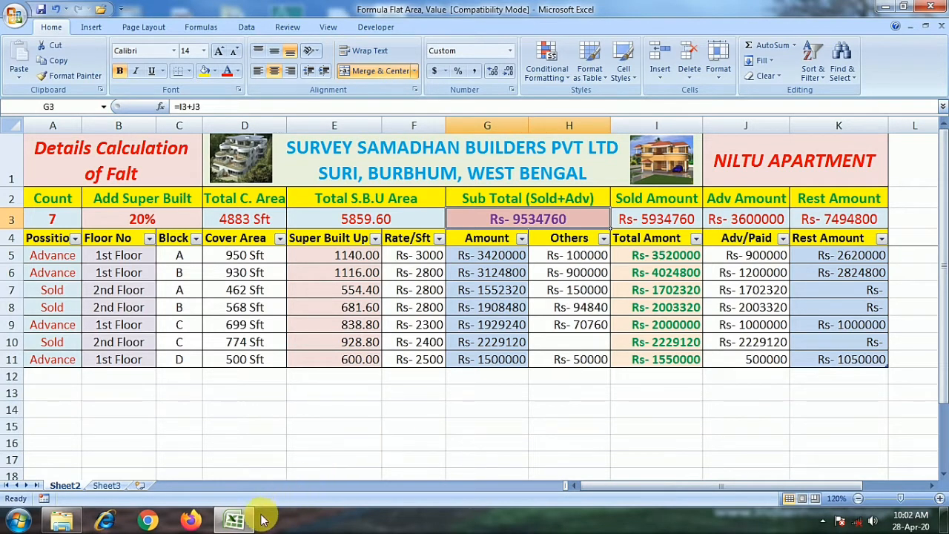
{"action": "left_click", "coordinate": [884, 7]}
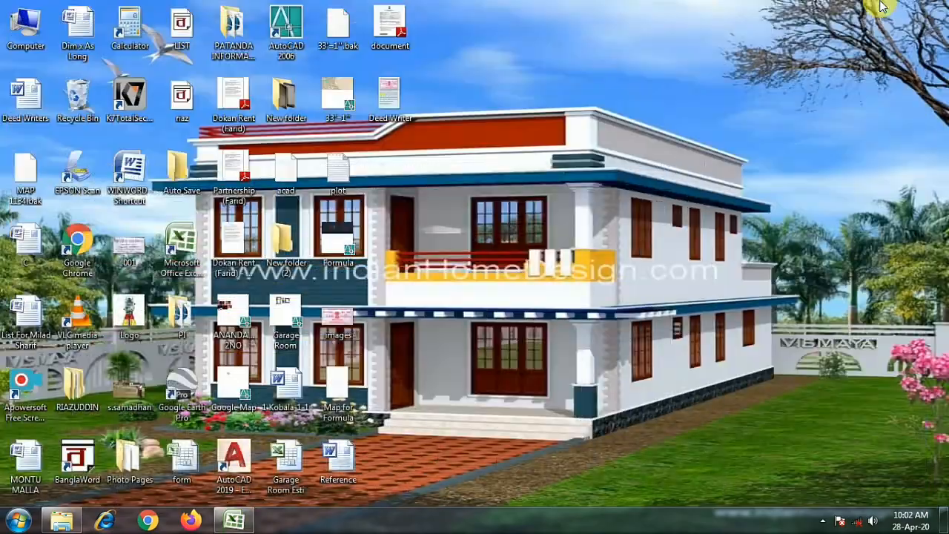
{"action": "left_click", "coordinate": [233, 521]}
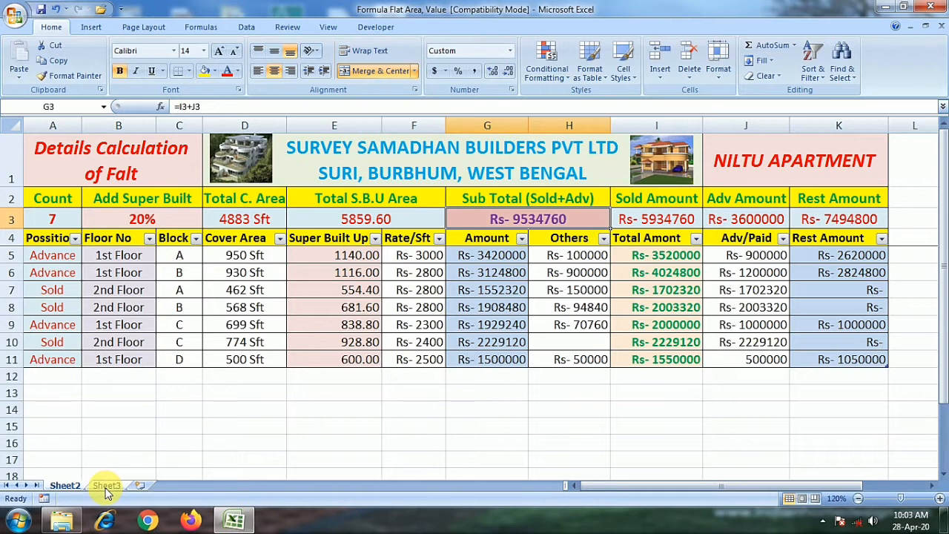
Copy the table header row A4:K4 from Sheet2 into Sheet3, starting at A4
{"action": "left_click_drag", "start_coordinate": [41, 239], "coordinate": [843, 241]}
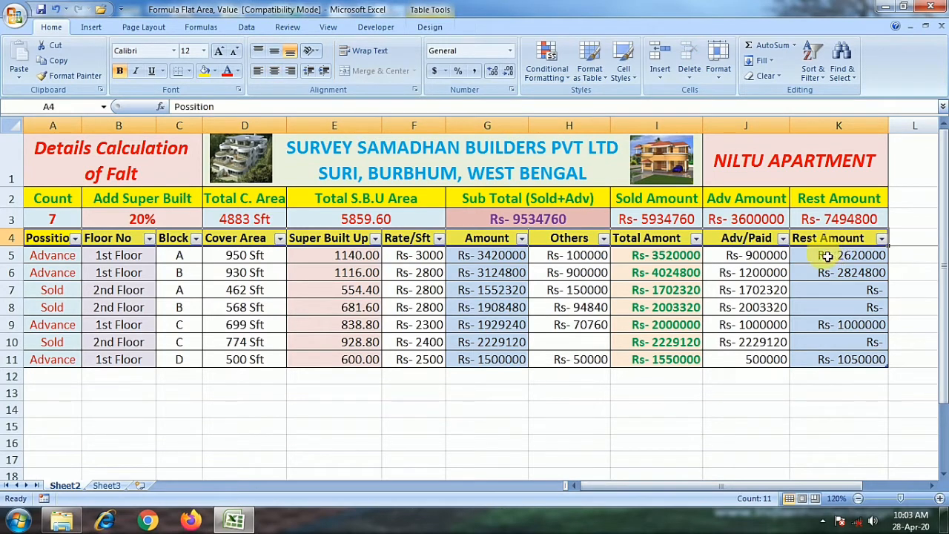
{"action": "key", "text": "ctrl+c"}
{"action": "left_click", "coordinate": [100, 485]}
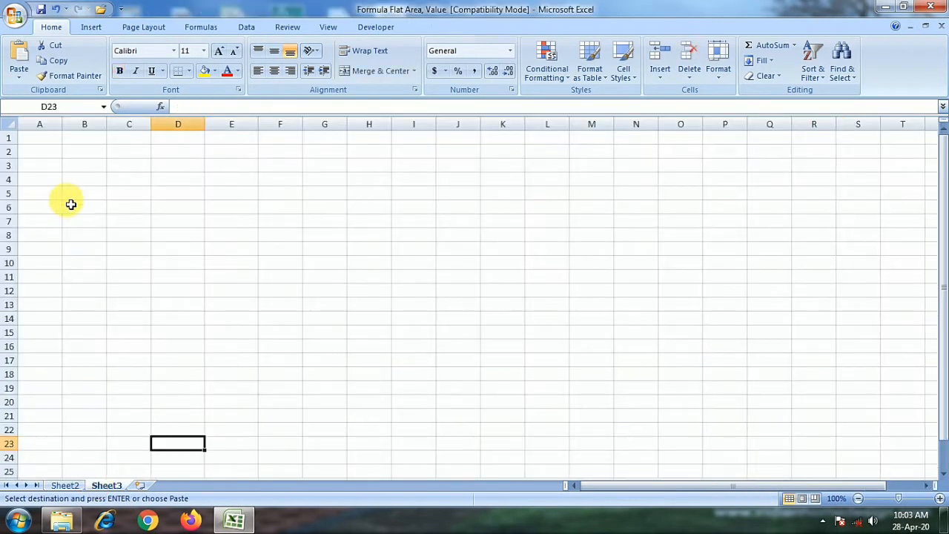
{"action": "left_click", "coordinate": [40, 180]}
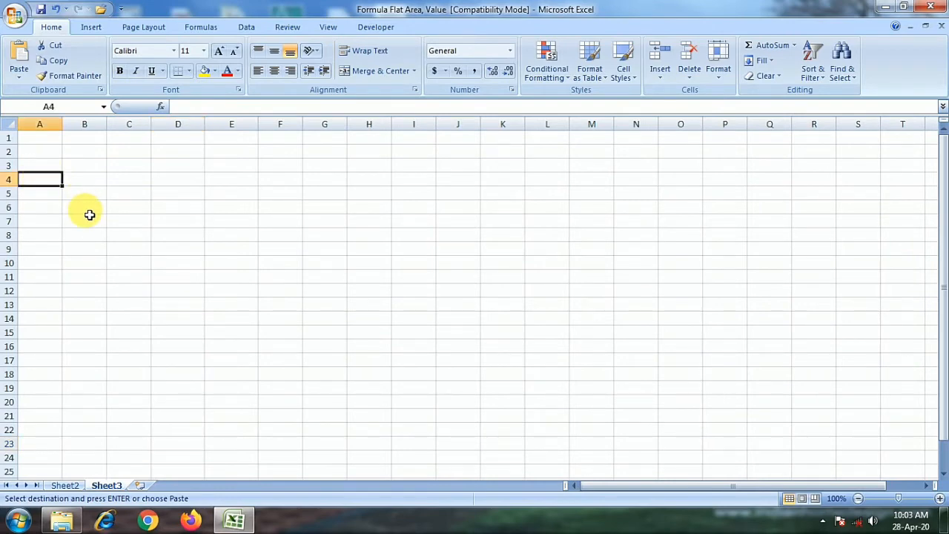
{"action": "key", "text": "ctrl+v"}
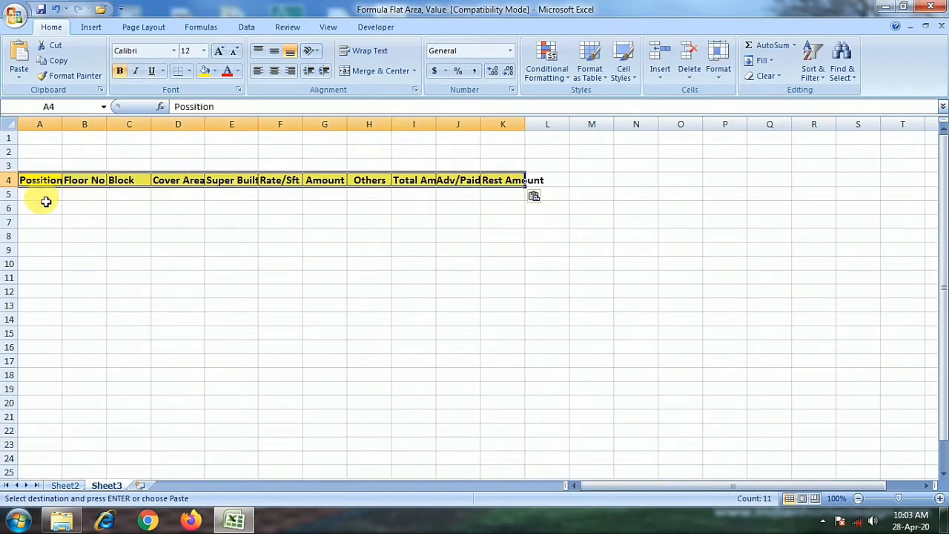
{"action": "left_click", "coordinate": [45, 197]}
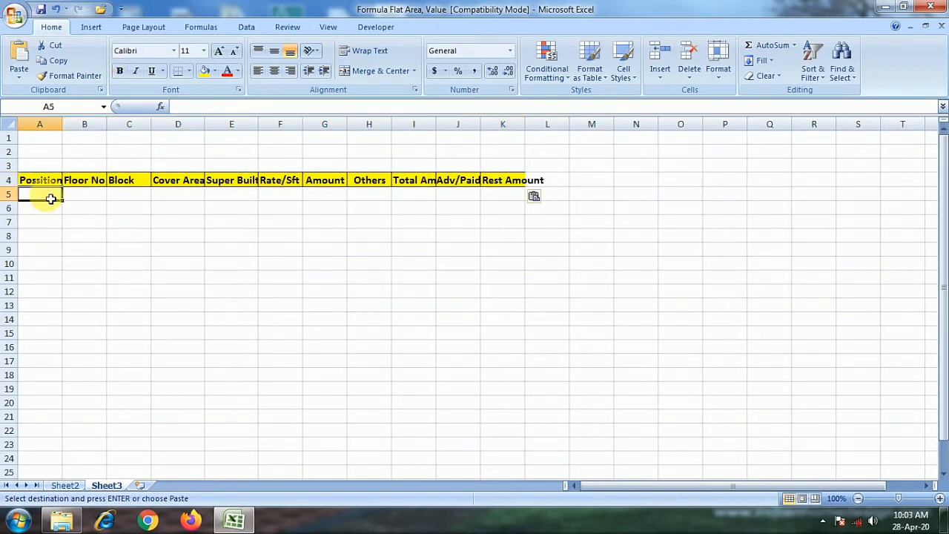
Remove the fill colour from the header row A4:L4 on Sheet3
{"action": "left_click_drag", "start_coordinate": [38, 183], "coordinate": [534, 185]}
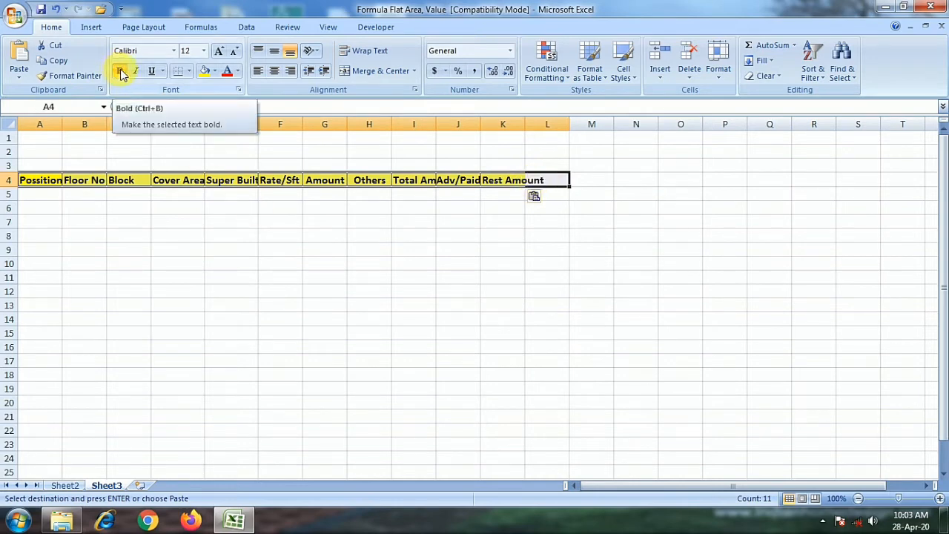
{"action": "left_click", "coordinate": [213, 71]}
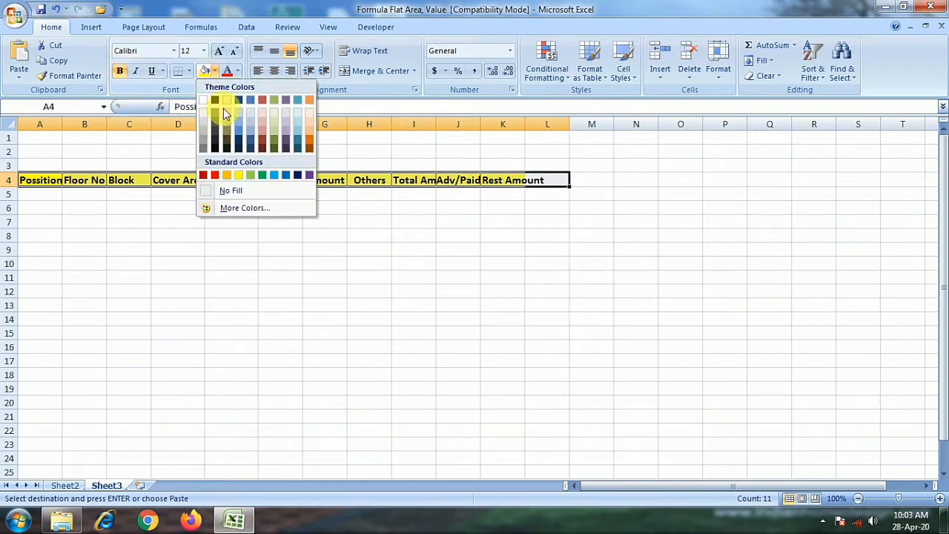
{"action": "left_click", "coordinate": [232, 191]}
{"action": "left_click", "coordinate": [178, 211]}
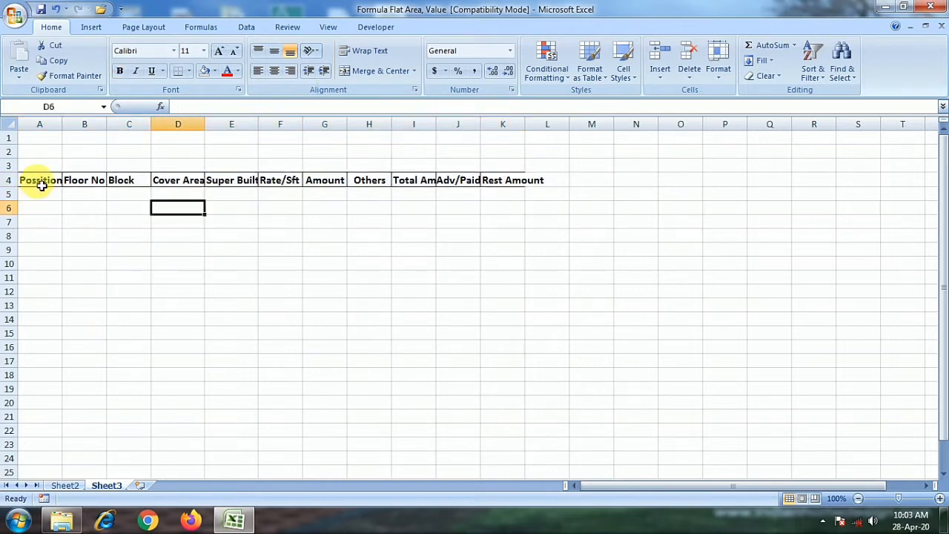
Fill the header cells A4:K4 on Sheet3 with standard yellow
{"action": "left_click_drag", "start_coordinate": [41, 181], "coordinate": [505, 183]}
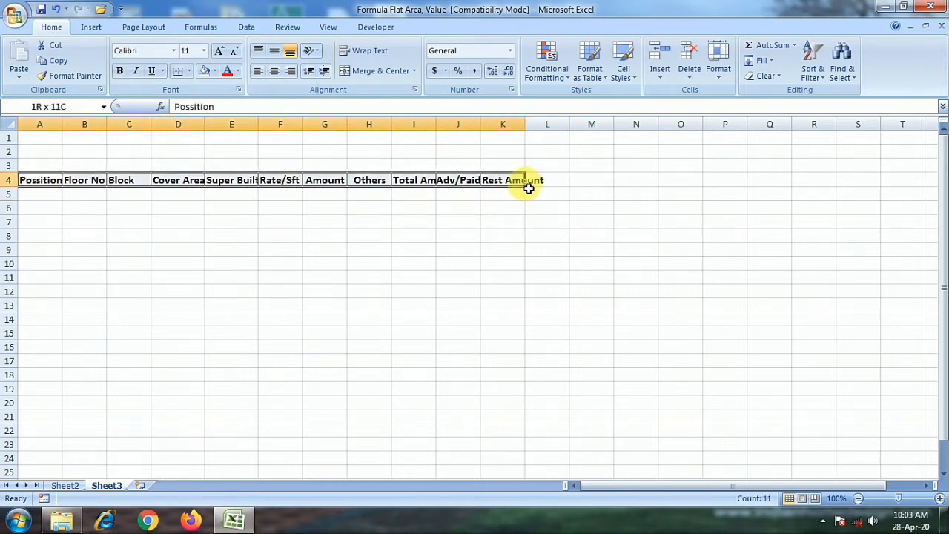
{"action": "left_click", "coordinate": [216, 71]}
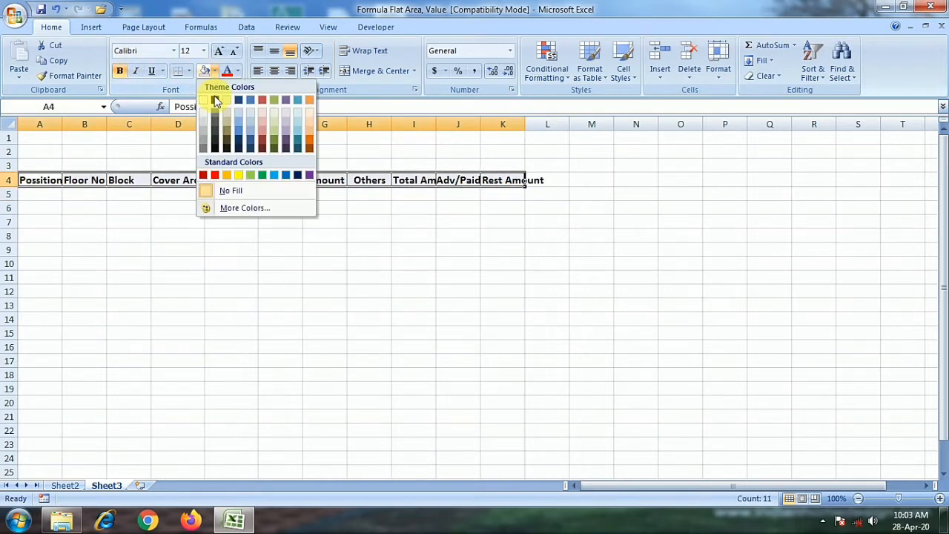
{"action": "left_click", "coordinate": [241, 175]}
{"action": "left_click", "coordinate": [145, 278]}
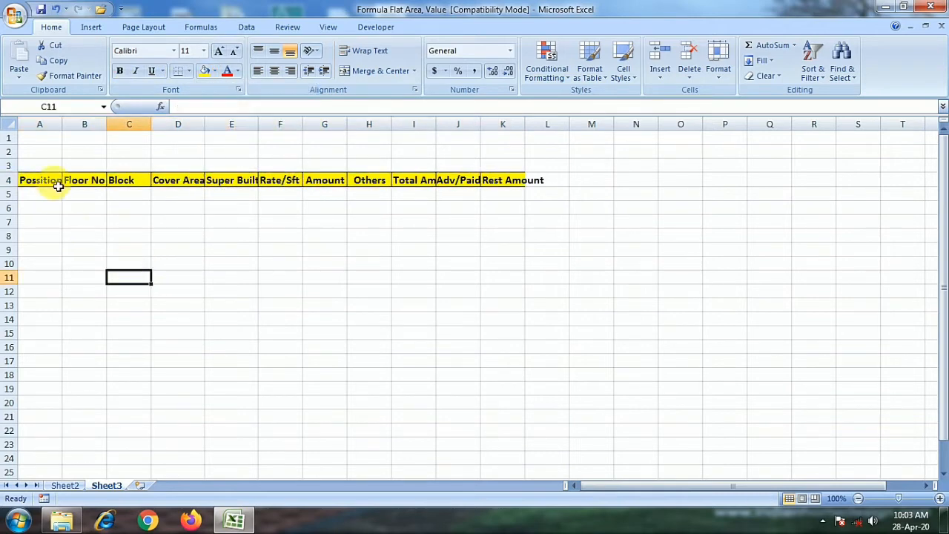
Add list data validation to the Possition cells A5:A6 with the source SOLD,ADVANCE
{"action": "left_click", "coordinate": [45, 195]}
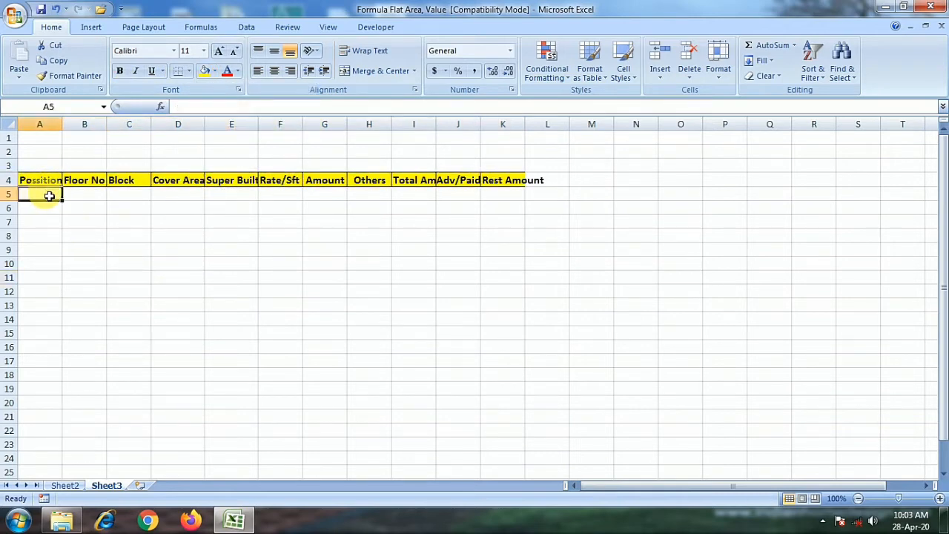
{"action": "left_click_drag", "start_coordinate": [49, 195], "coordinate": [48, 212]}
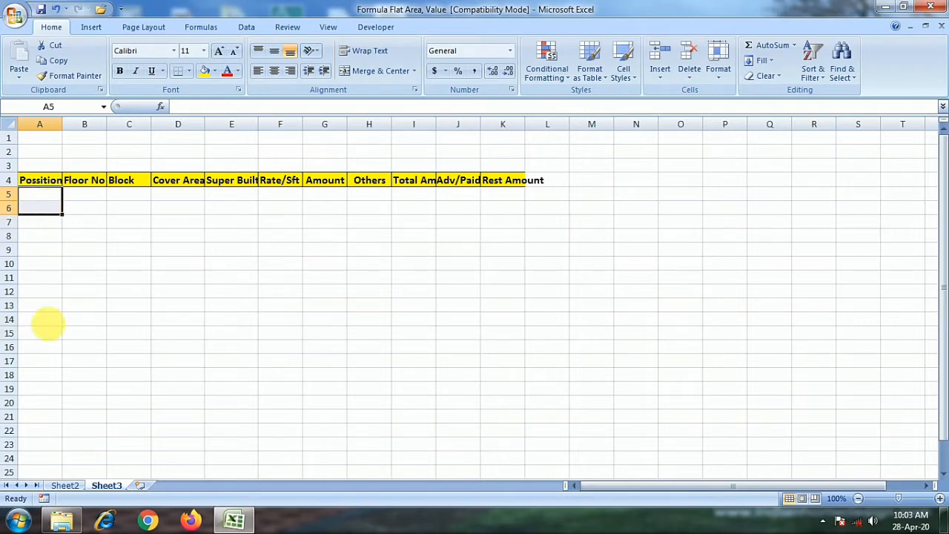
{"action": "left_click", "coordinate": [247, 27]}
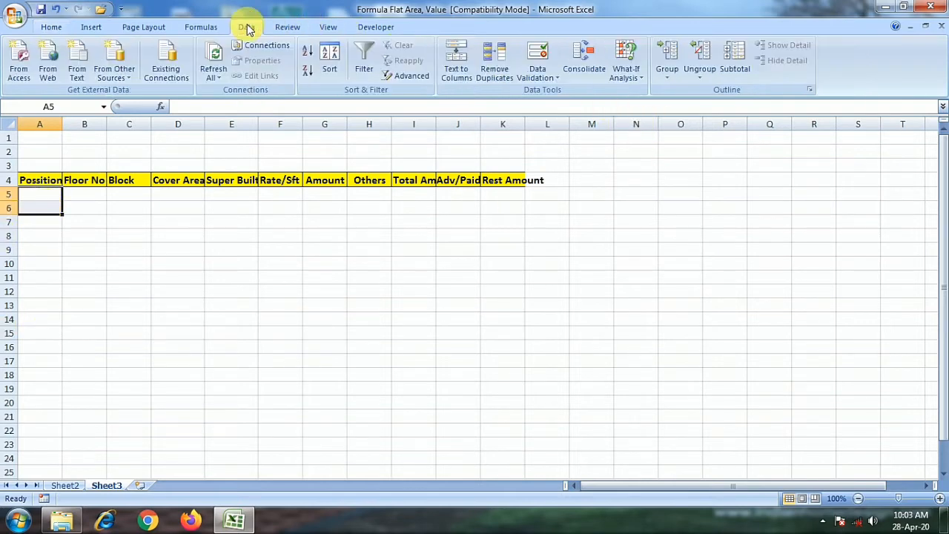
{"action": "left_click", "coordinate": [556, 77]}
{"action": "left_click", "coordinate": [568, 93]}
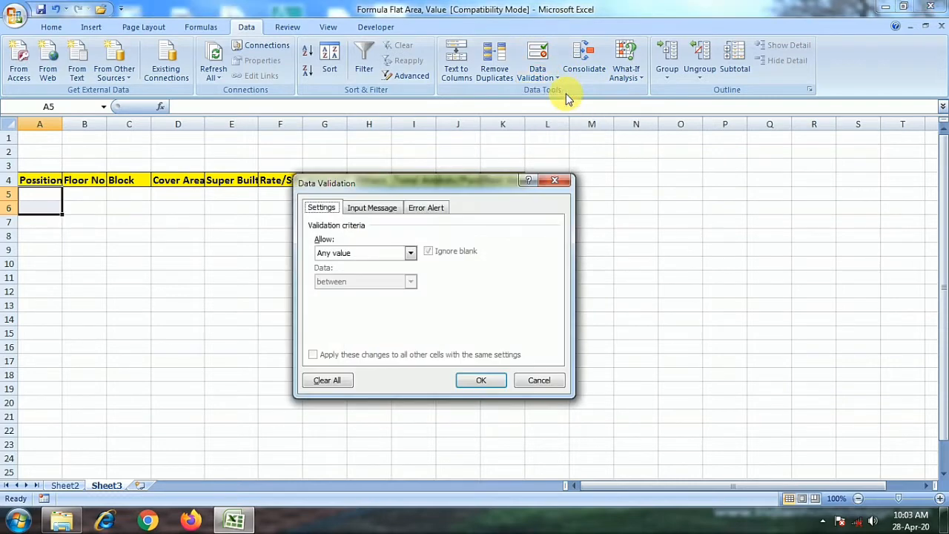
{"action": "left_click", "coordinate": [410, 255]}
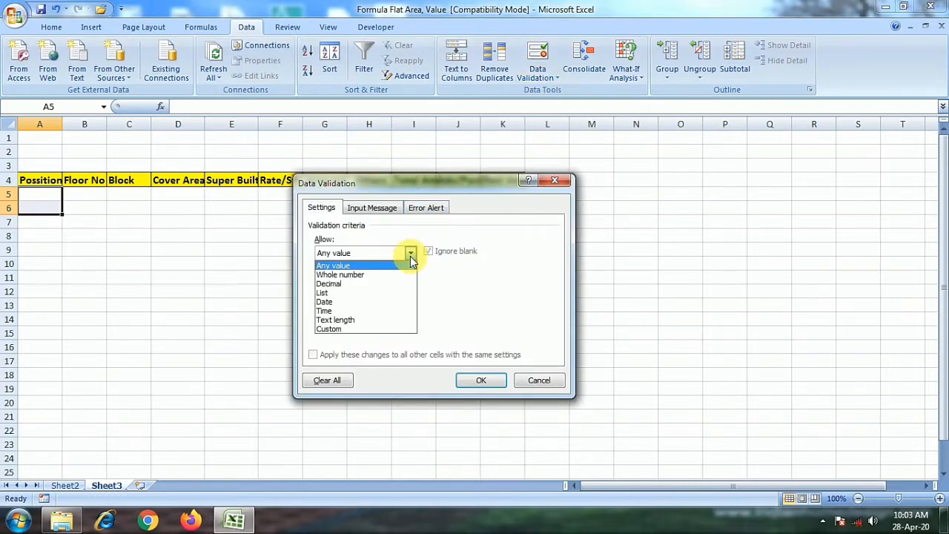
{"action": "left_click", "coordinate": [326, 293]}
{"action": "left_click", "coordinate": [332, 311]}
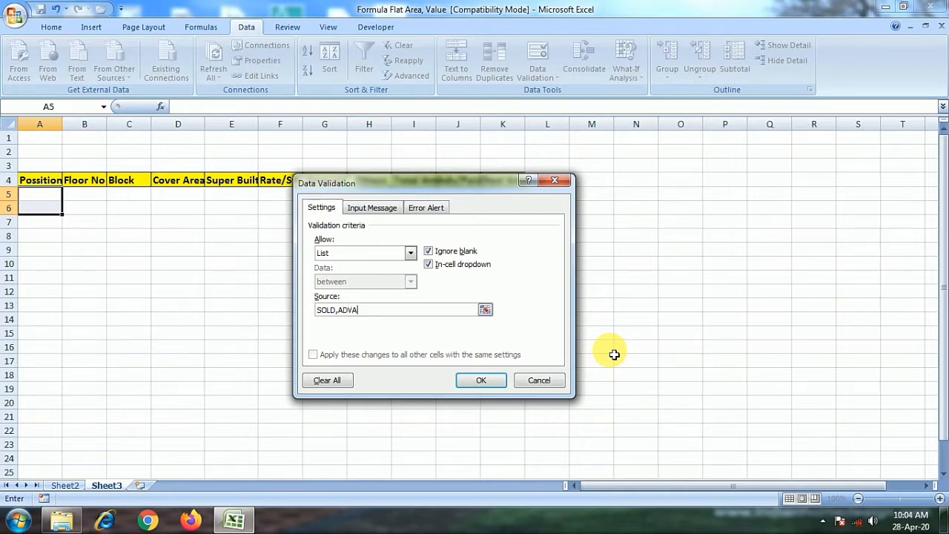
{"action": "left_click", "coordinate": [481, 380]}
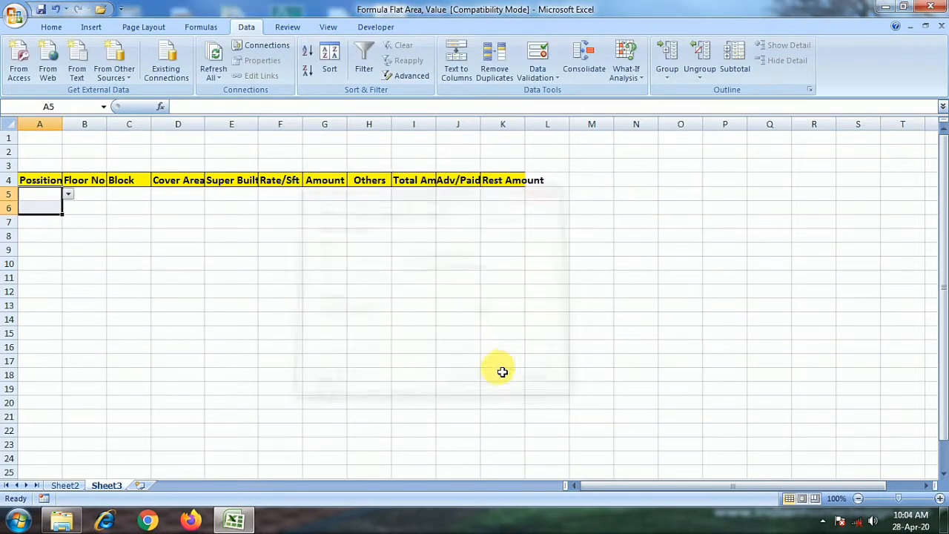
Choose SOLD in A5 and ADVANCE in A6 from the validation list
{"action": "left_click", "coordinate": [68, 195]}
{"action": "left_click", "coordinate": [30, 204]}
{"action": "left_click", "coordinate": [57, 215]}
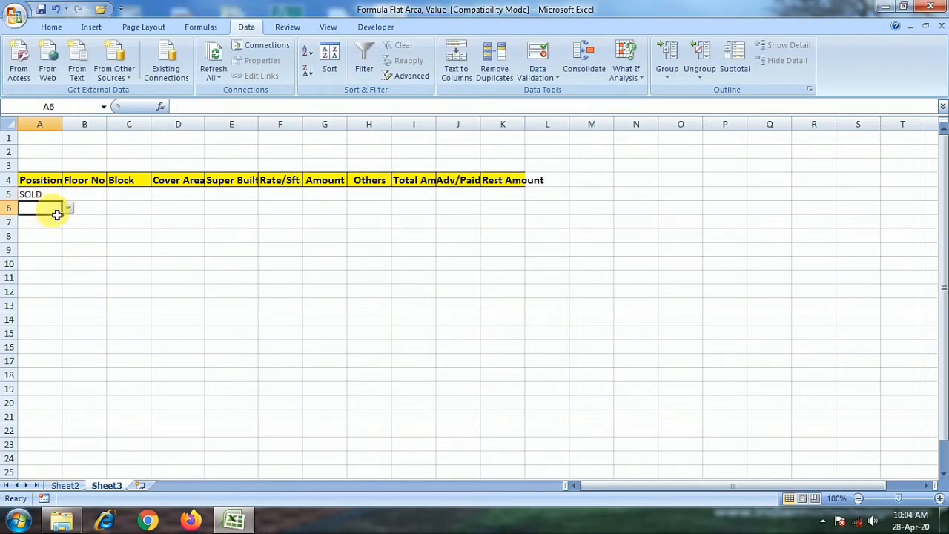
{"action": "left_click", "coordinate": [67, 208]}
{"action": "left_click", "coordinate": [37, 230]}
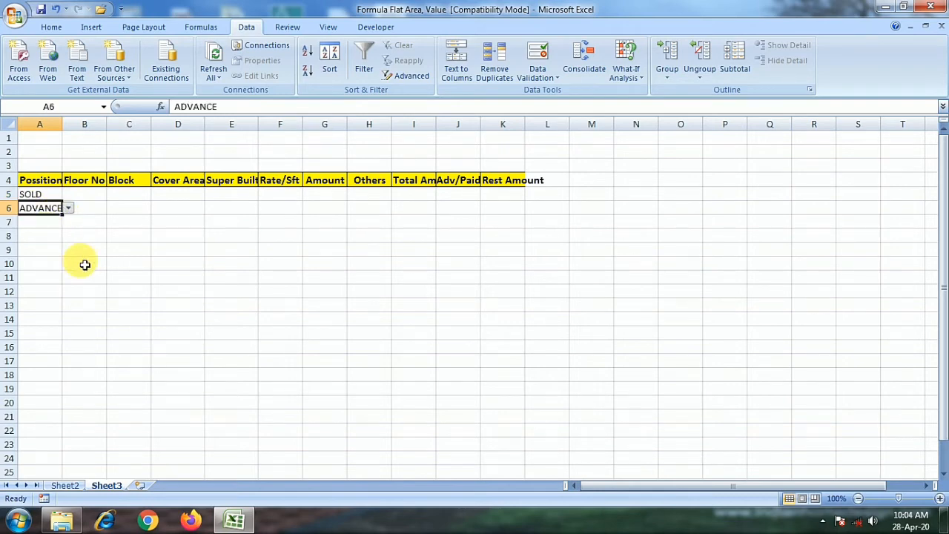
Add list data validation to the Floor No cells B5:B6 with the source GR F,1ST F,2ND F,3RD F
{"action": "left_click", "coordinate": [94, 198]}
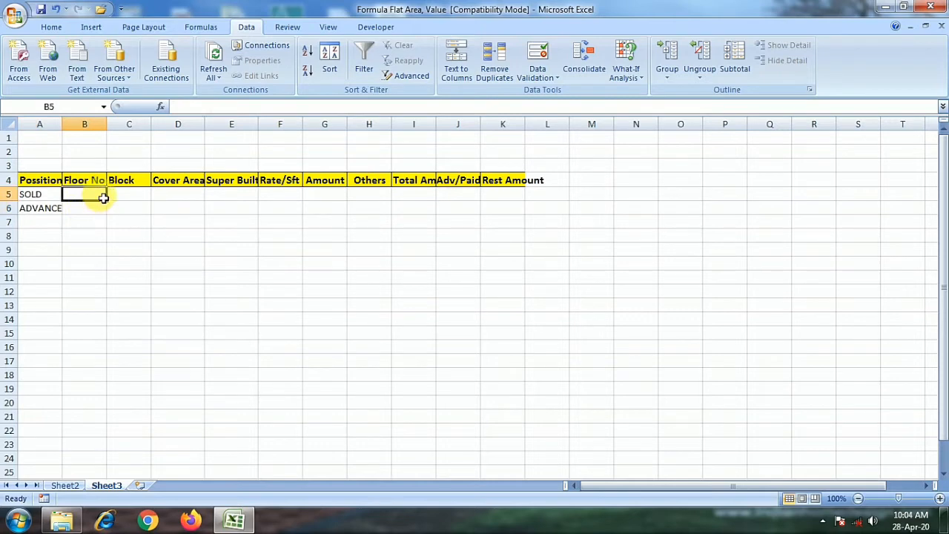
{"action": "left_click_drag", "start_coordinate": [101, 194], "coordinate": [103, 211]}
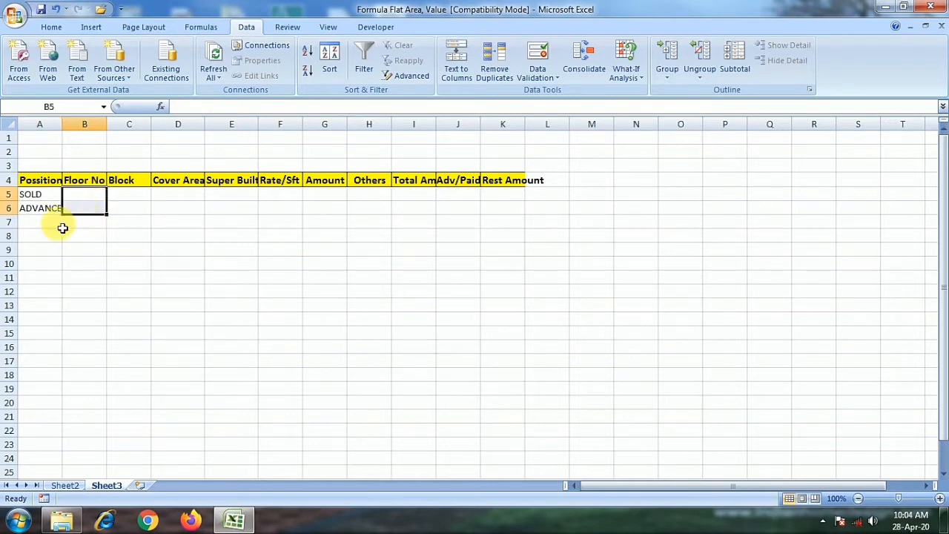
{"action": "left_click", "coordinate": [555, 77]}
{"action": "left_click", "coordinate": [567, 91]}
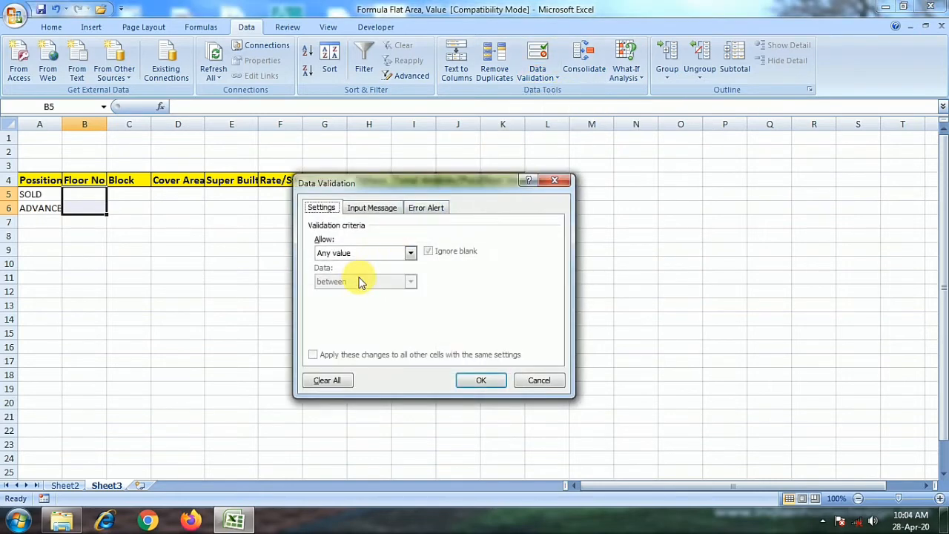
{"action": "left_click", "coordinate": [411, 253]}
{"action": "left_click", "coordinate": [333, 293]}
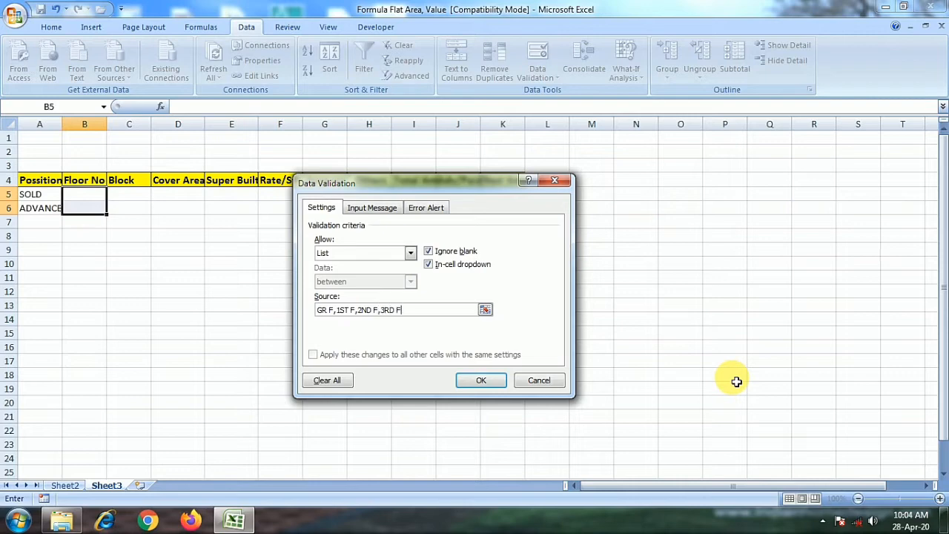
{"action": "left_click", "coordinate": [478, 380]}
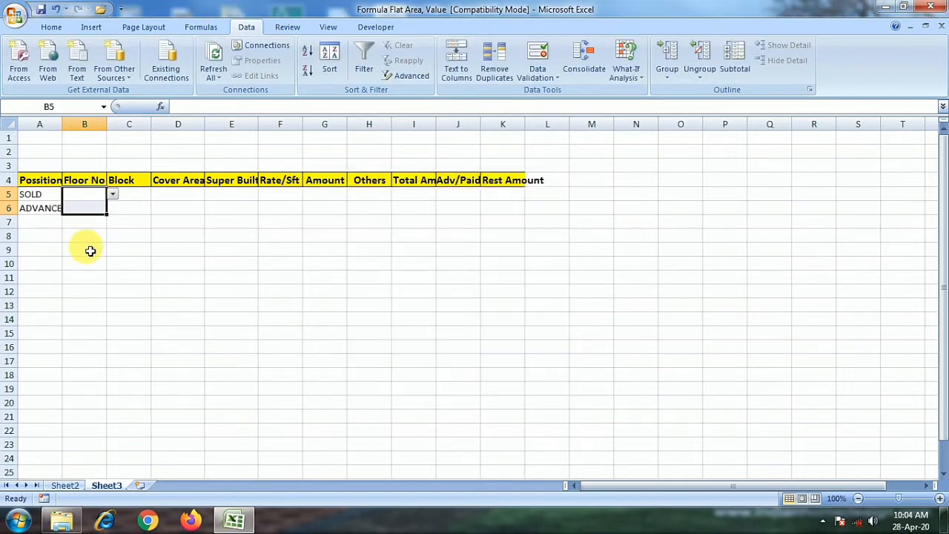
Choose 1ST F in B5 and 2ND F in B6 from the floor list
{"action": "left_click", "coordinate": [112, 195]}
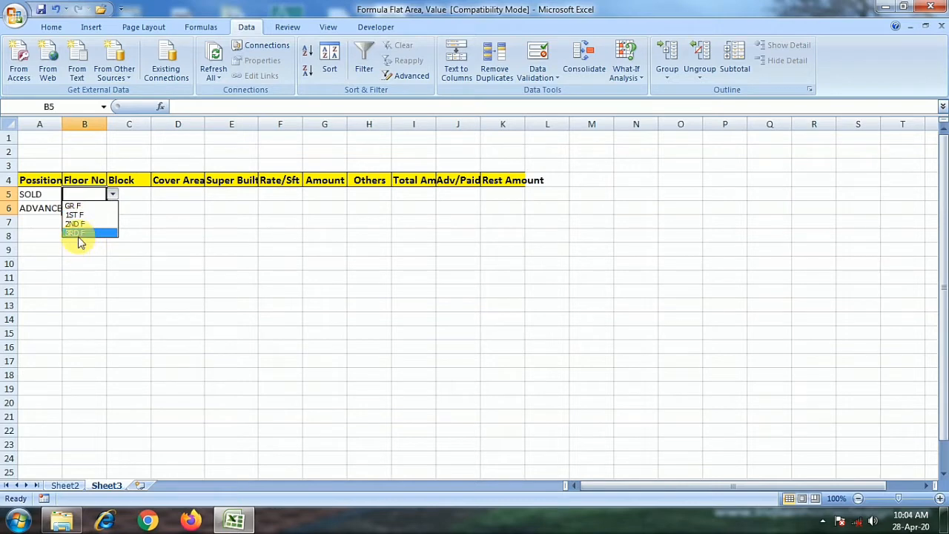
{"action": "key", "text": "Up"}
{"action": "key", "text": "Return"}
{"action": "left_click", "coordinate": [92, 209]}
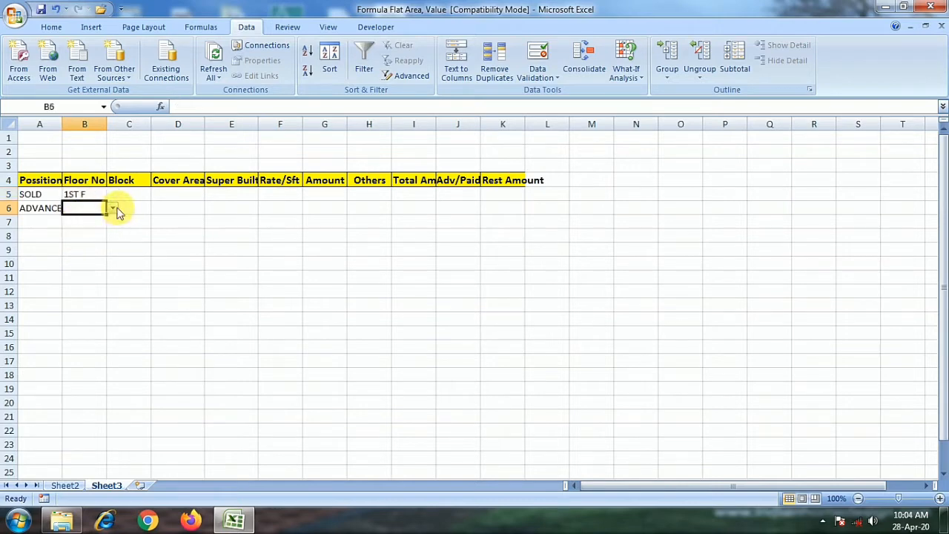
{"action": "left_click", "coordinate": [113, 209]}
{"action": "left_click", "coordinate": [77, 237]}
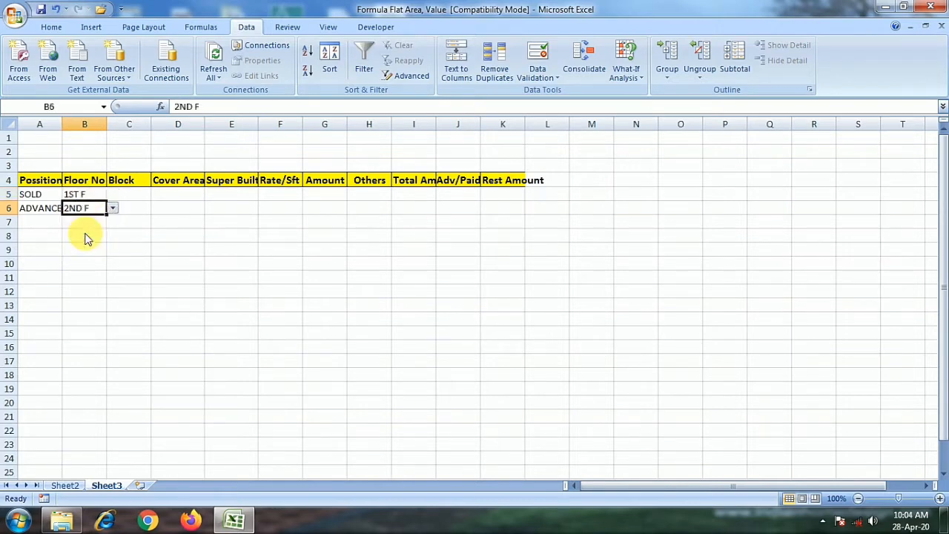
Enter block A in C5 and block B in C6 of the Block column
{"action": "left_click", "coordinate": [130, 239]}
{"action": "key", "text": "Up"}
{"action": "key", "text": "Up"}
{"action": "key", "text": "Up"}
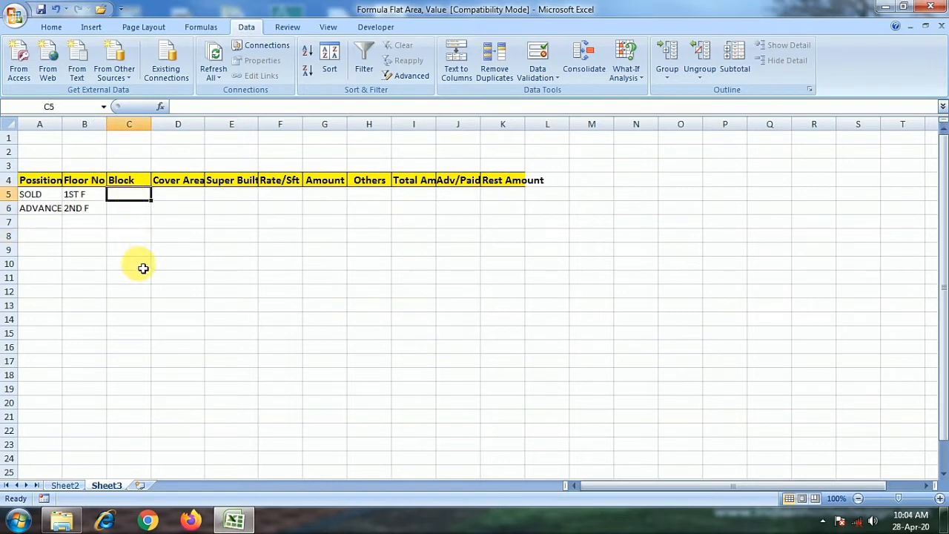
{"action": "type", "text": "A"}
{"action": "left_click", "coordinate": [126, 211]}
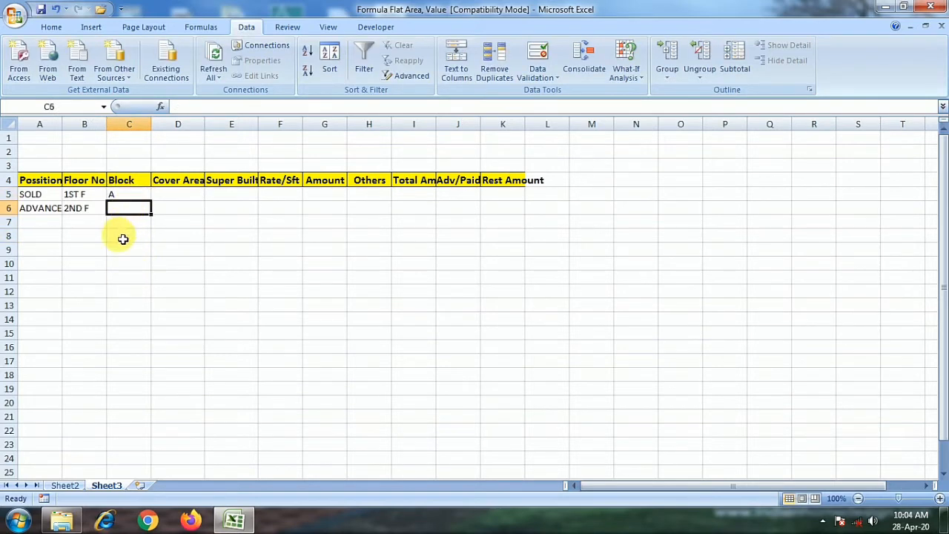
{"action": "type", "text": "B"}
{"action": "left_click", "coordinate": [122, 306]}
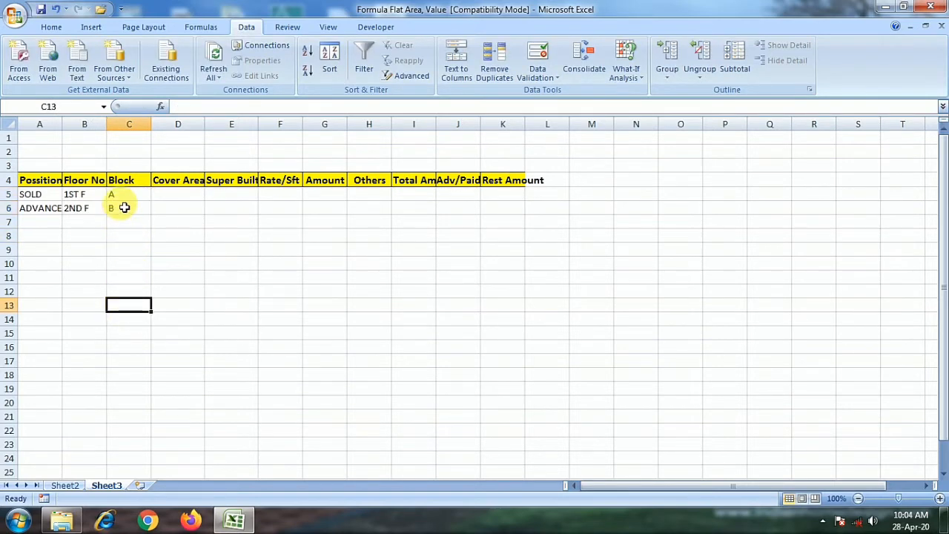
Enter the Cover Area values 500 in D5 and 600 in D6
{"action": "left_click", "coordinate": [186, 197]}
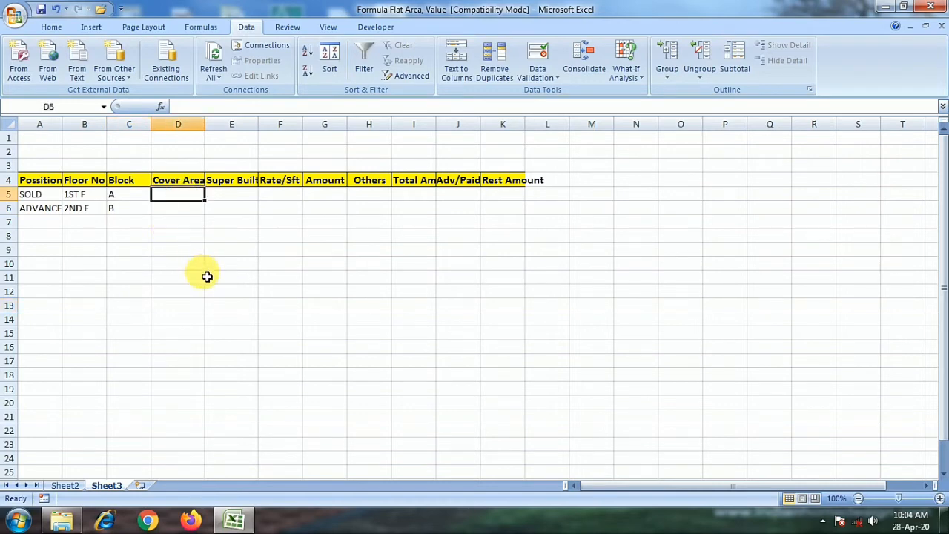
{"action": "type", "text": "500"}
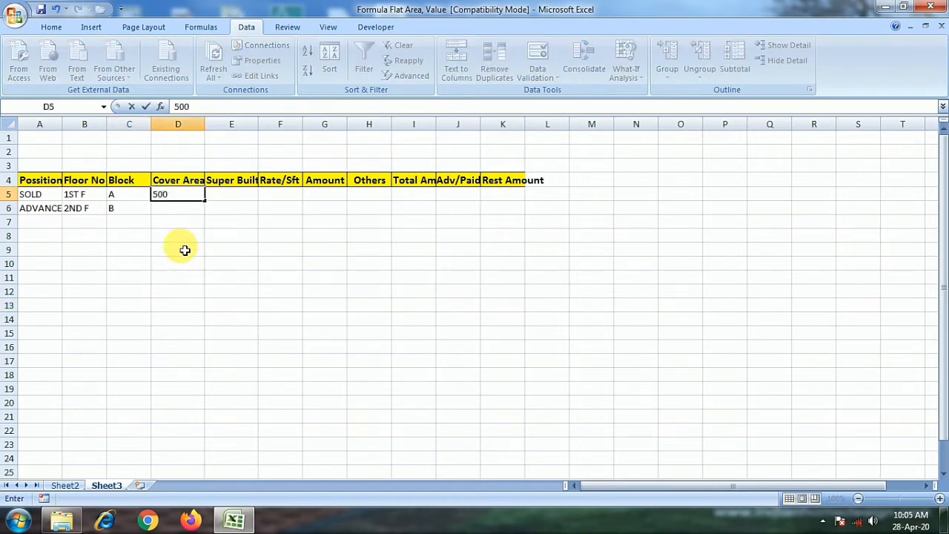
{"action": "key", "text": "Return"}
{"action": "type", "text": "600"}
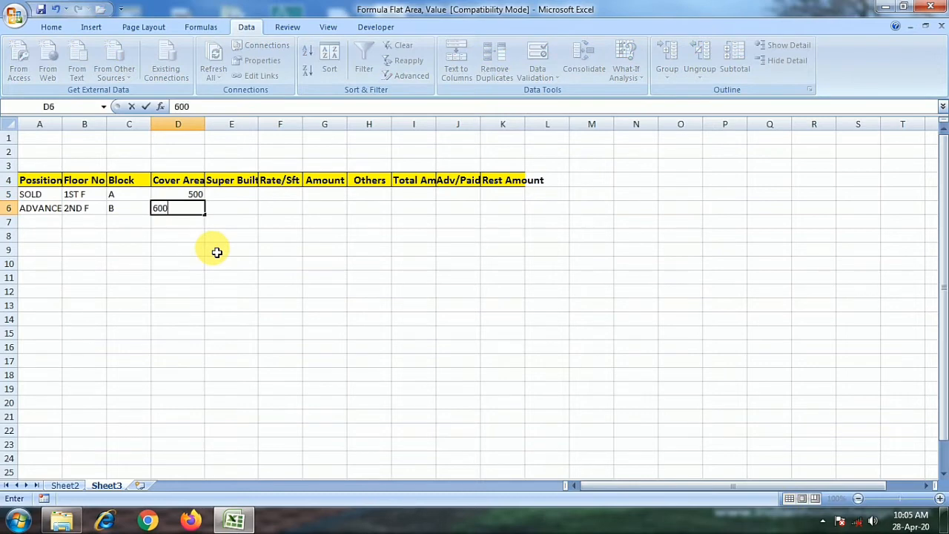
{"action": "key", "text": "Tab"}
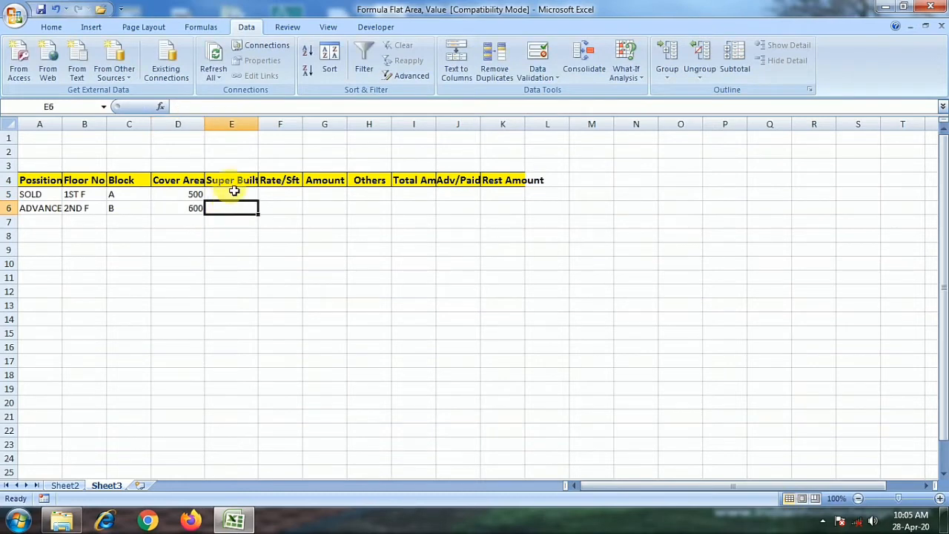
Enter the 20% rate in B3 above the Floor No header
{"action": "left_click", "coordinate": [231, 195]}
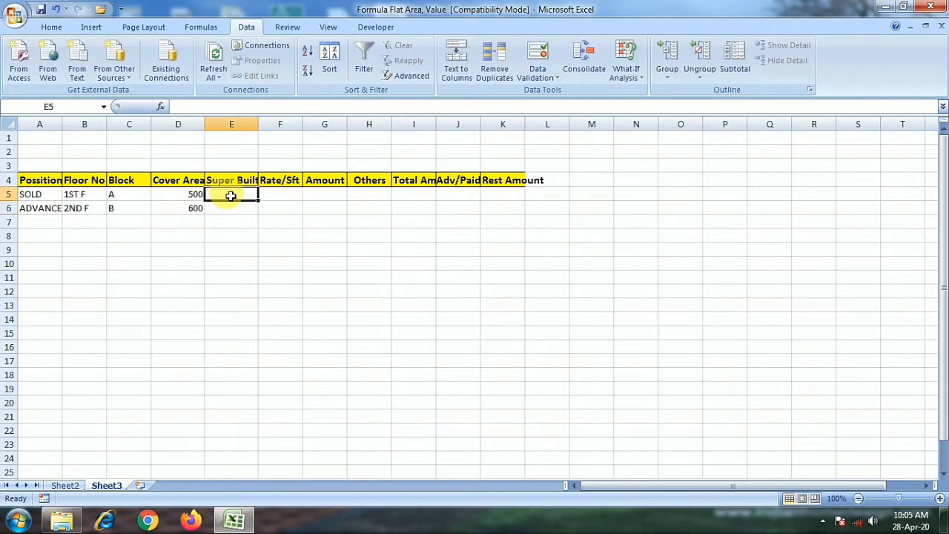
{"action": "left_click", "coordinate": [87, 167]}
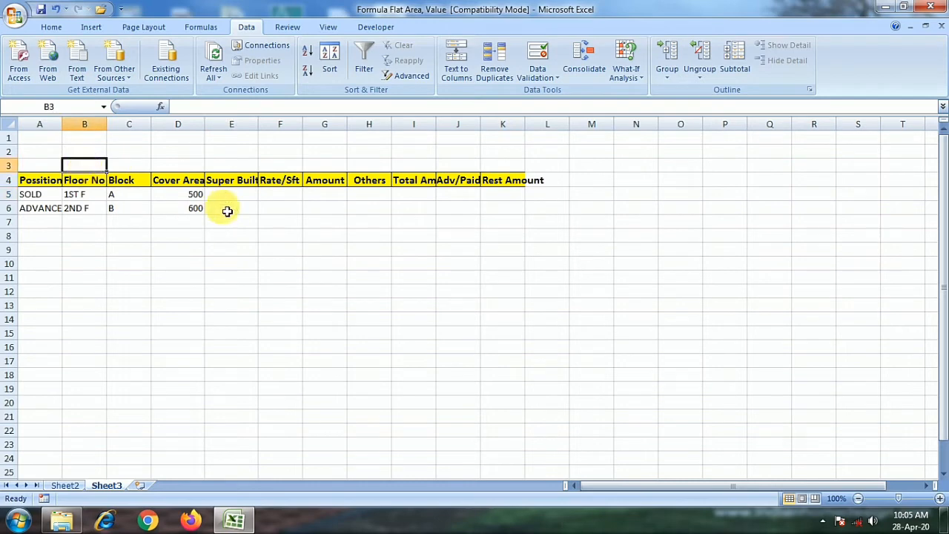
{"action": "type", "text": "20"}
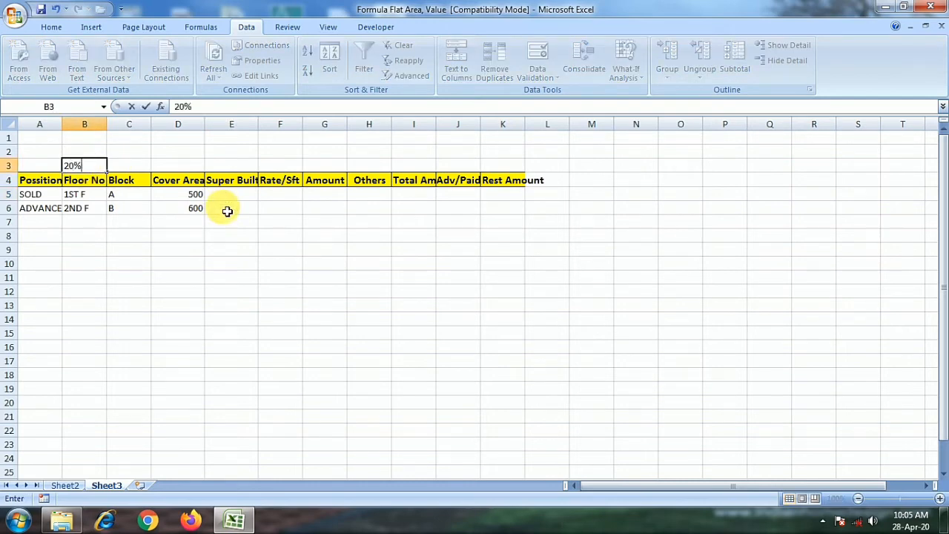
{"action": "key", "text": "Tab"}
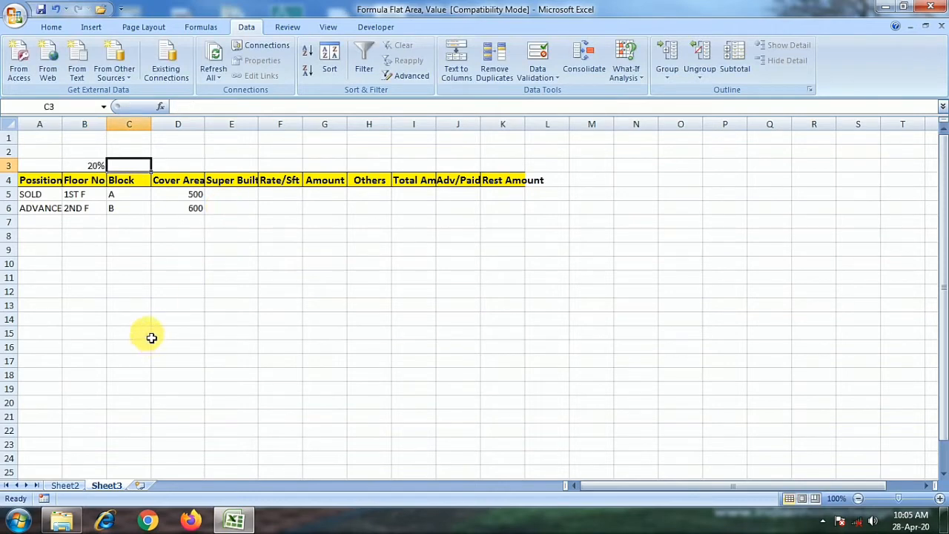
Calculate the Super Built area in E5 with the formula =($B$3*D5)+D5
{"action": "left_click", "coordinate": [236, 194]}
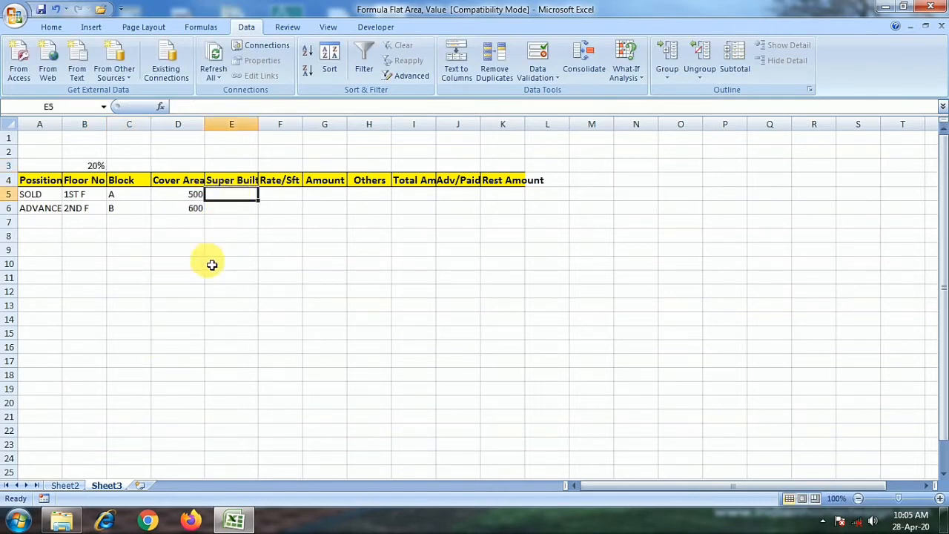
{"action": "type", "text": "="}
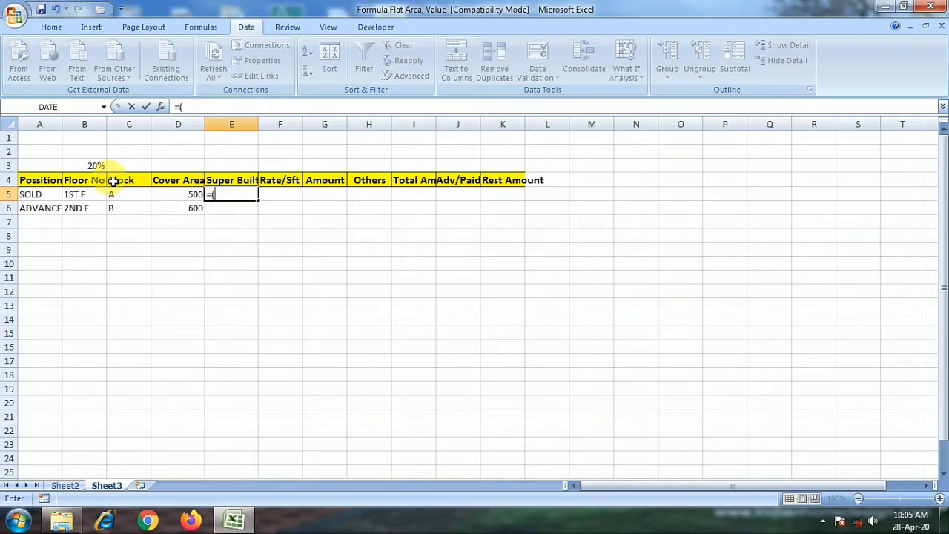
{"action": "type", "text": "("}
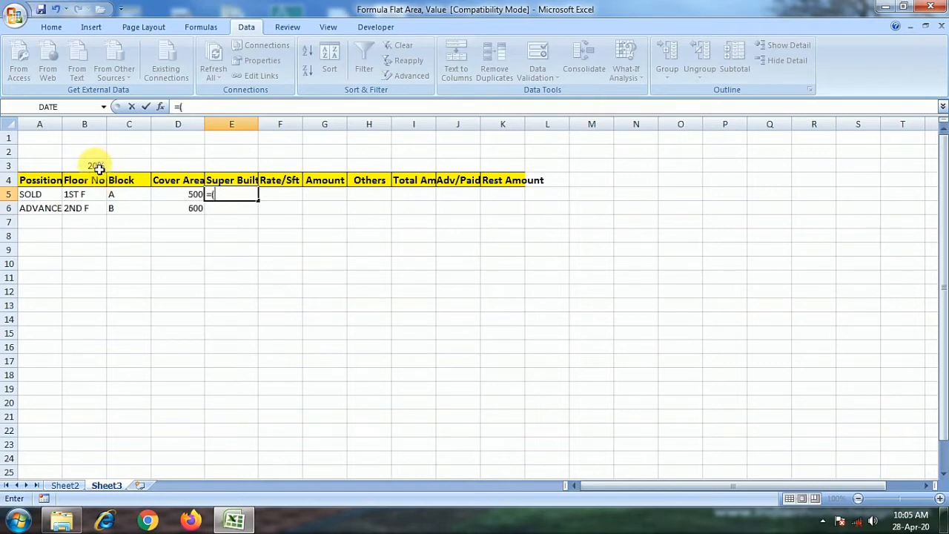
{"action": "left_click", "coordinate": [98, 166]}
{"action": "key", "text": "F4"}
{"action": "type", "text": "*"}
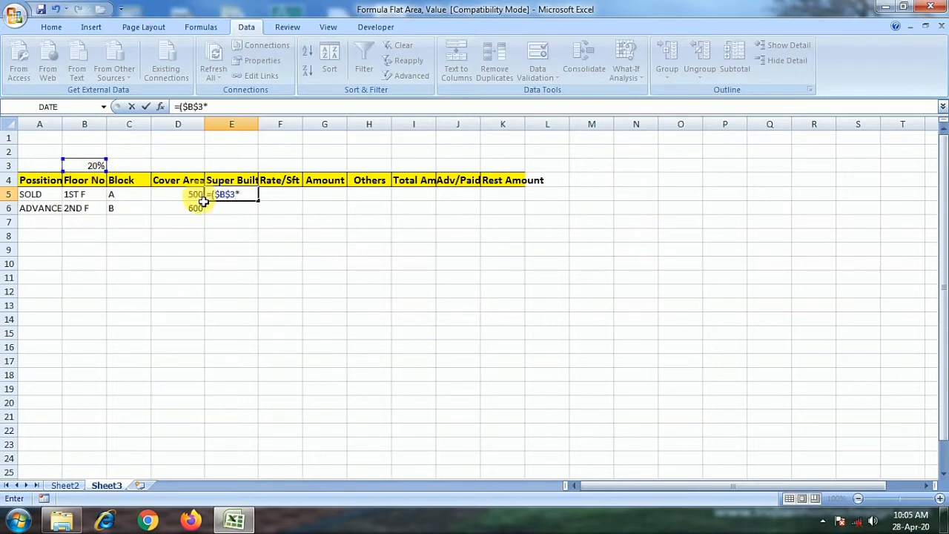
{"action": "left_click", "coordinate": [200, 198]}
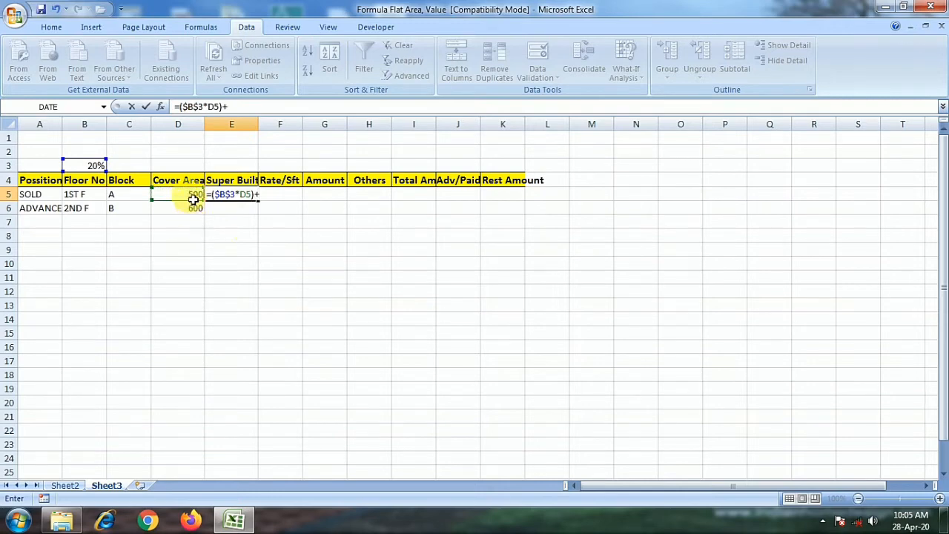
{"action": "left_click", "coordinate": [192, 198]}
{"action": "key", "text": "Return"}
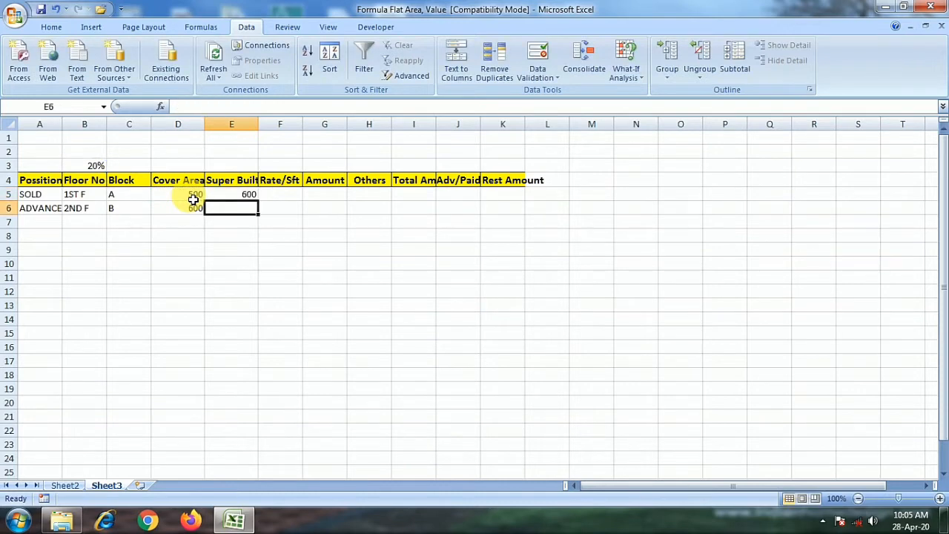
Copy the Super Built formula from E5 down to E6 and check both cells
{"action": "left_click", "coordinate": [245, 193]}
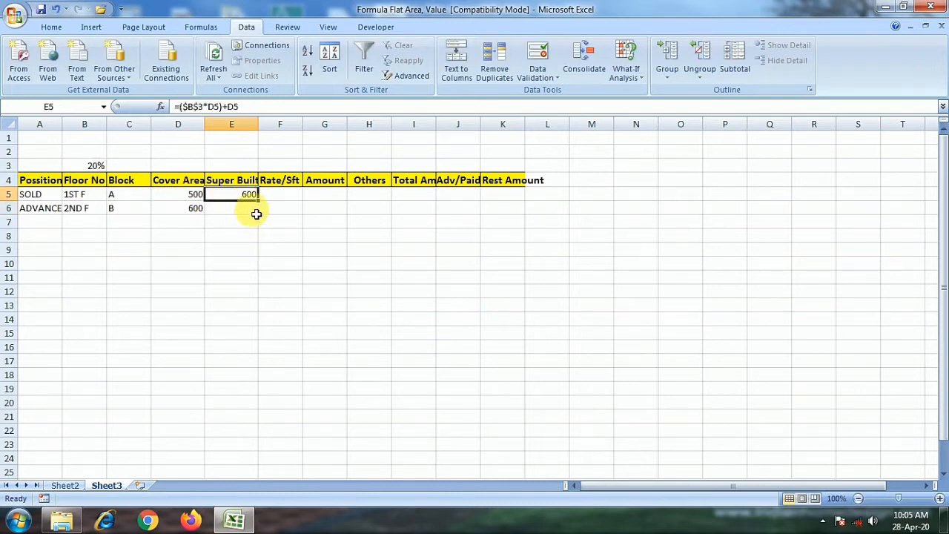
{"action": "left_click_drag", "start_coordinate": [262, 208], "coordinate": [265, 218]}
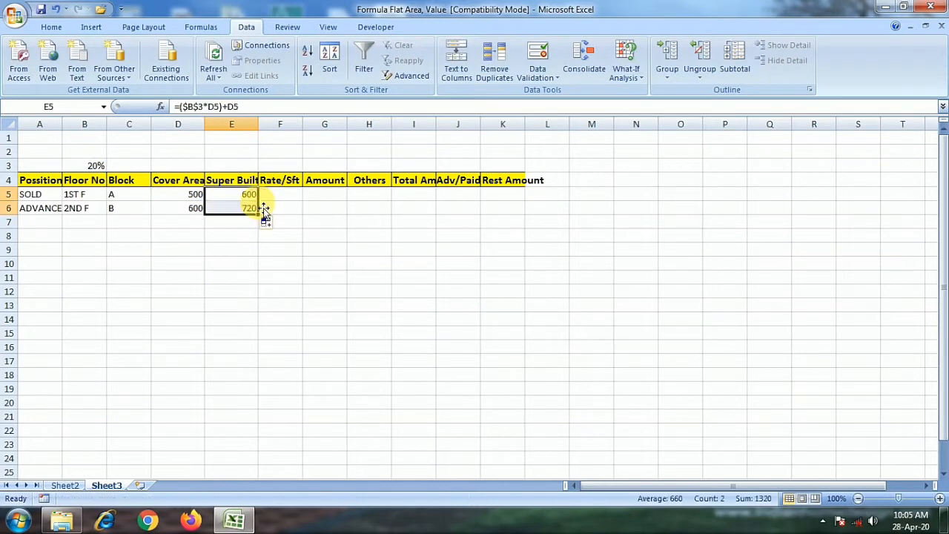
{"action": "left_click", "coordinate": [248, 211]}
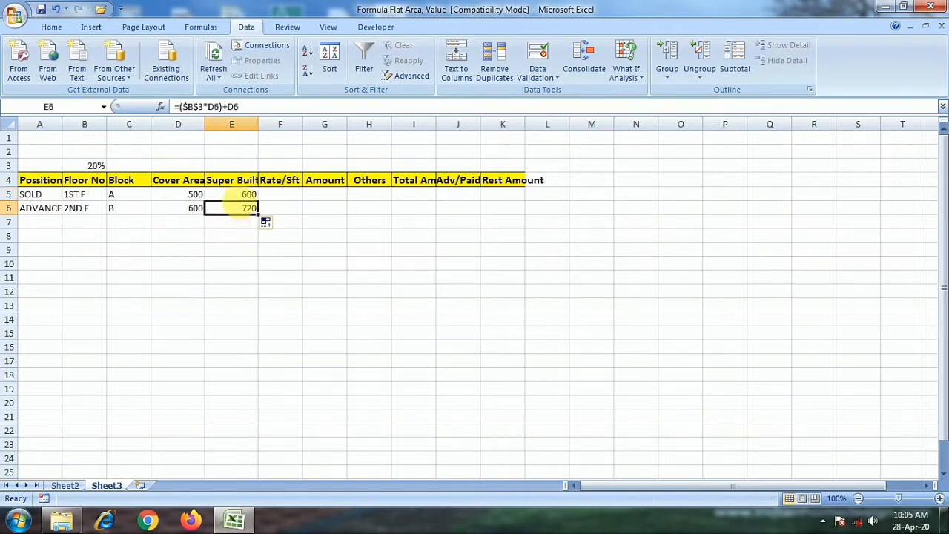
{"action": "left_click", "coordinate": [247, 194]}
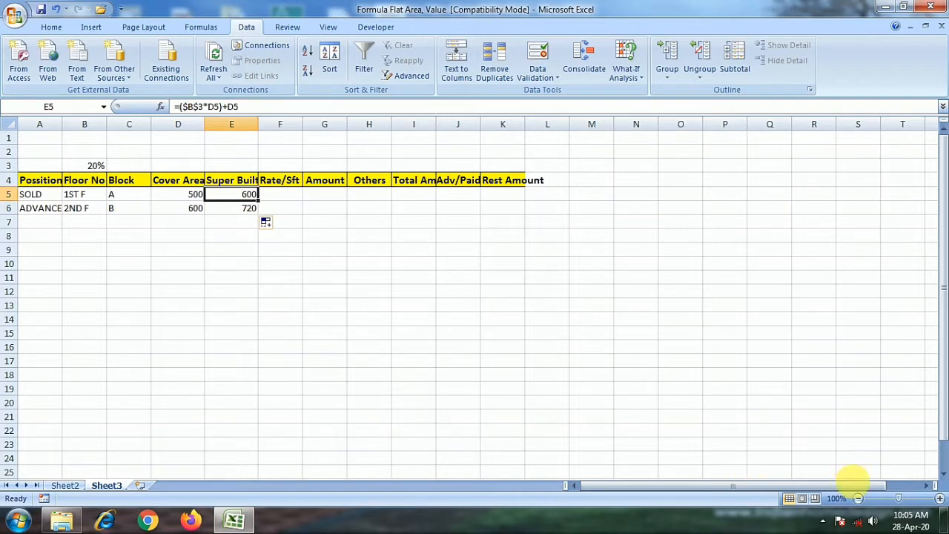
Examine the Super Built formula in E5 and the cells it references
{"action": "left_click", "coordinate": [939, 499]}
{"action": "left_click", "coordinate": [939, 498]}
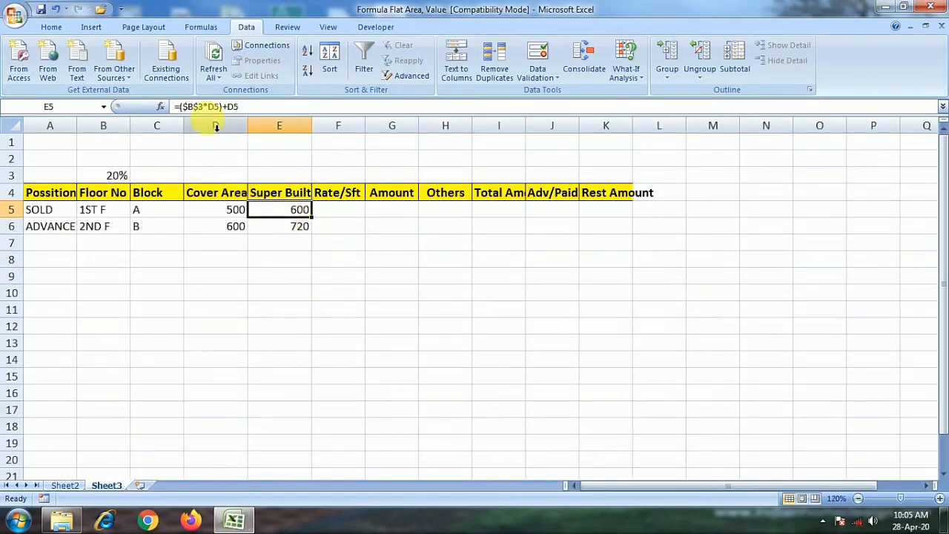
{"action": "left_click", "coordinate": [940, 499]}
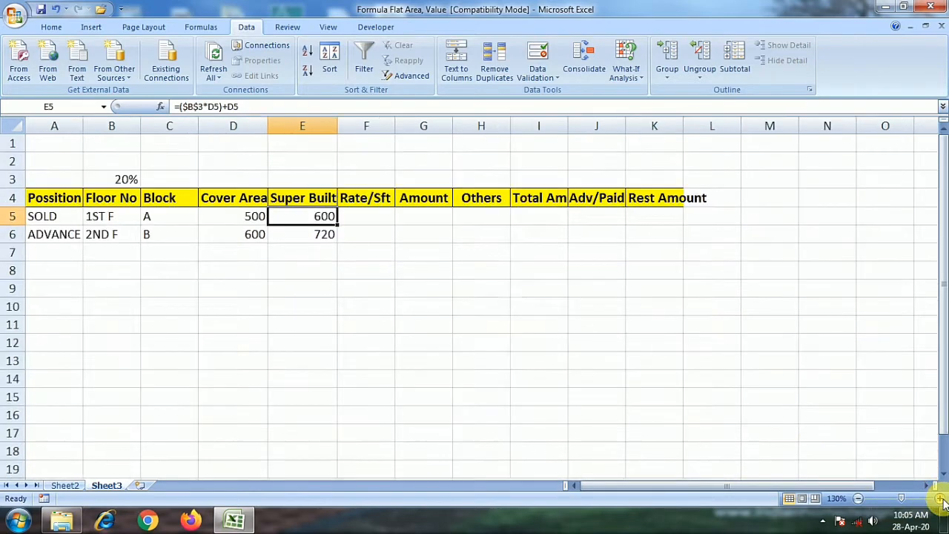
{"action": "left_click", "coordinate": [940, 498]}
{"action": "left_click", "coordinate": [940, 499]}
{"action": "left_click", "coordinate": [940, 498]}
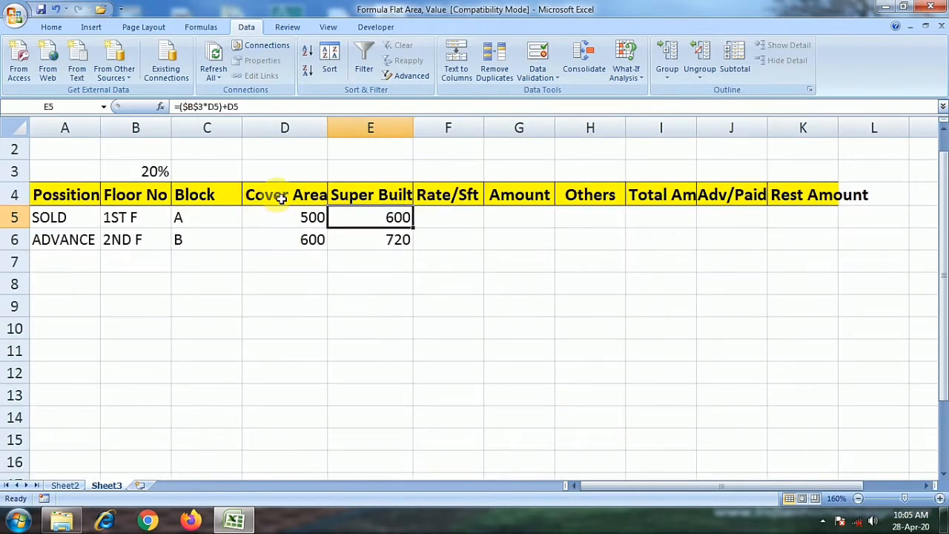
{"action": "left_click", "coordinate": [249, 107]}
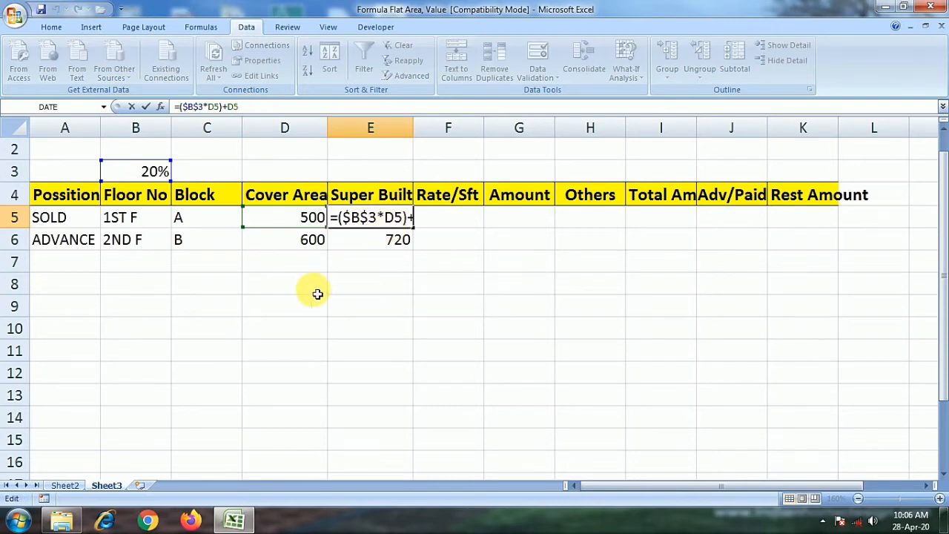
{"action": "key", "text": "Return"}
{"action": "left_click", "coordinate": [353, 347]}
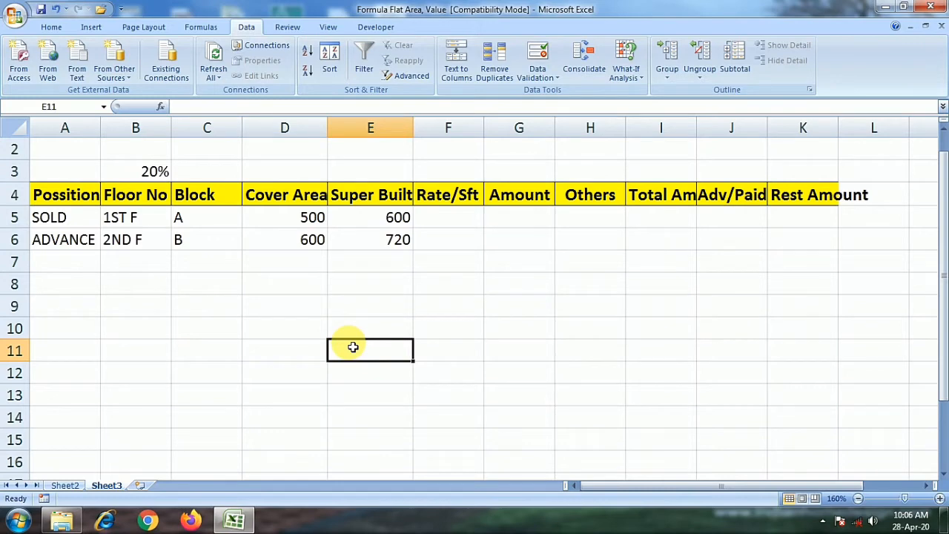
Apply the custom number format # "SFT" to the Cover Area cells D5:D6
{"action": "left_click", "coordinate": [453, 224]}
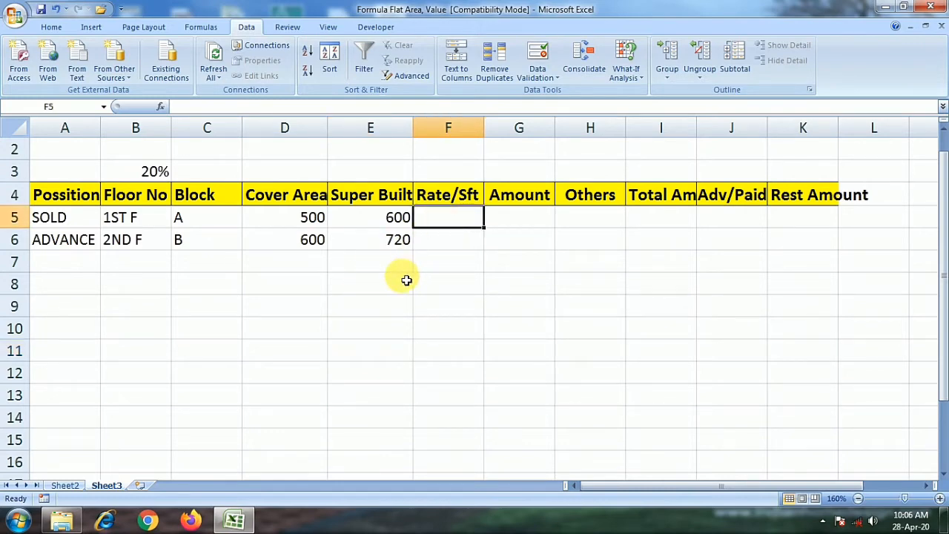
{"action": "left_click", "coordinate": [305, 219]}
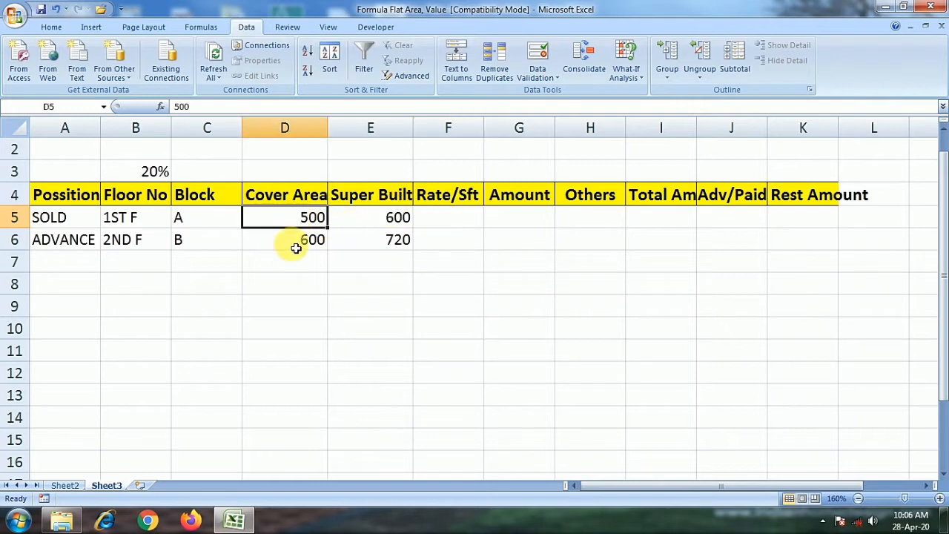
{"action": "left_click", "coordinate": [295, 245]}
{"action": "left_click", "coordinate": [297, 218]}
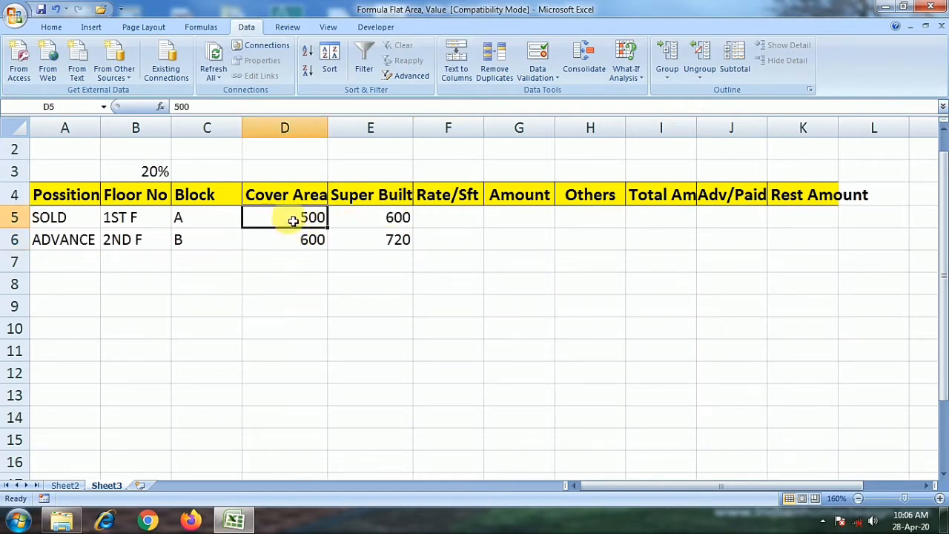
{"action": "left_click_drag", "start_coordinate": [293, 218], "coordinate": [296, 246]}
{"action": "right_click", "coordinate": [295, 245]}
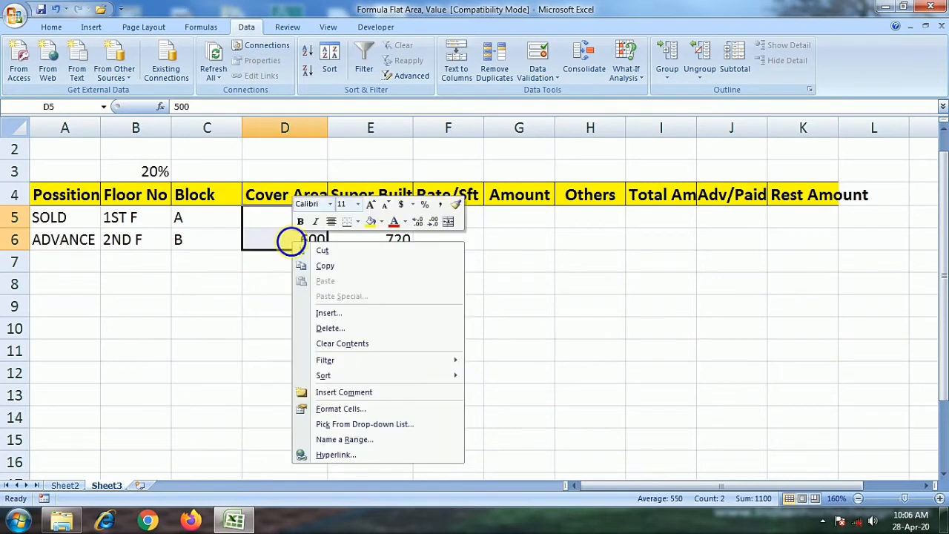
{"action": "left_click", "coordinate": [338, 409]}
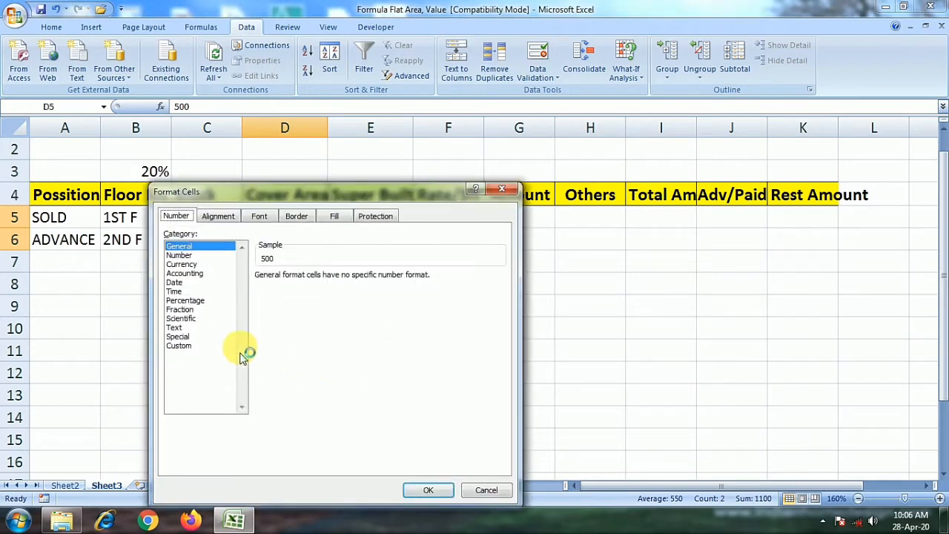
{"action": "left_click", "coordinate": [178, 345]}
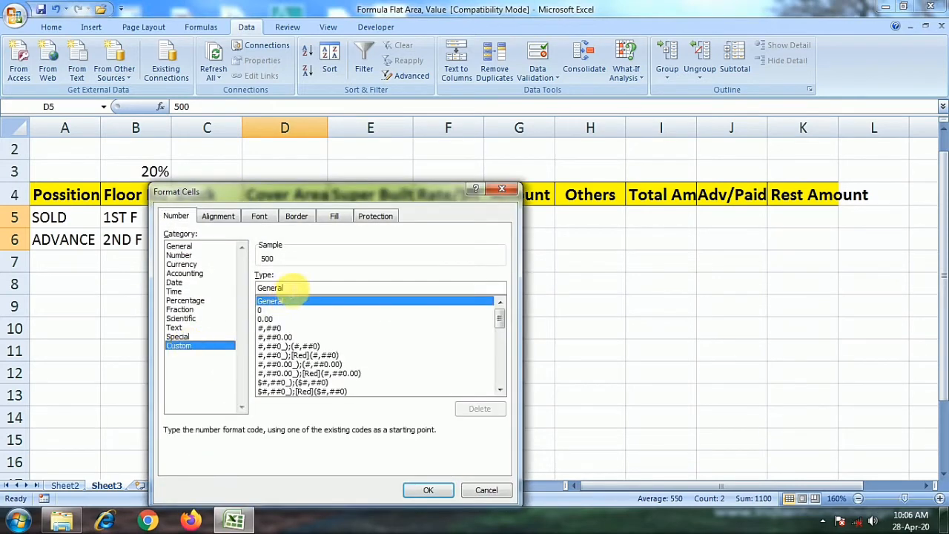
{"action": "left_click_drag", "start_coordinate": [289, 289], "coordinate": [240, 296]}
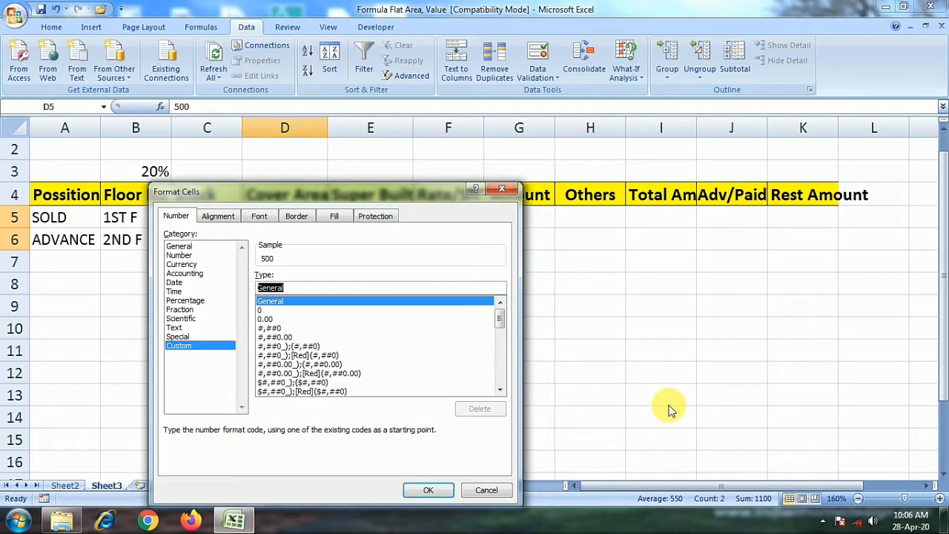
{"action": "type", "text": "# \"SFT"}
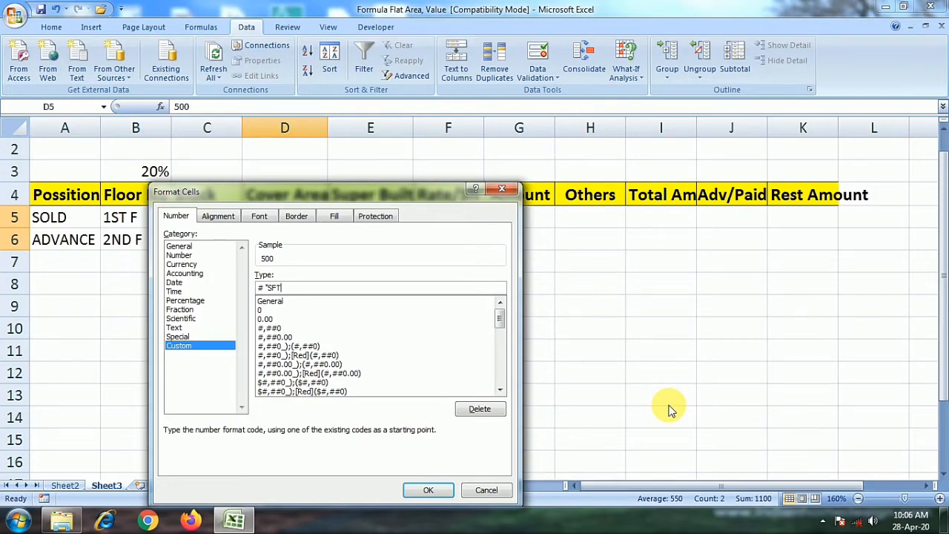
{"action": "left_click", "coordinate": [428, 490]}
{"action": "left_click", "coordinate": [295, 220]}
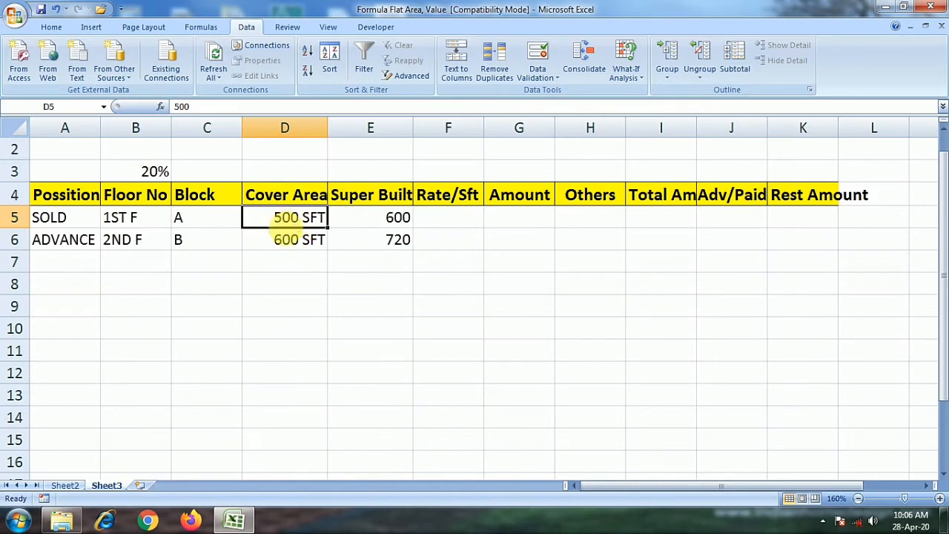
Format the Super Built cells E5:E6 as Number with two decimal places
{"action": "left_click", "coordinate": [285, 238]}
{"action": "left_click", "coordinate": [370, 218]}
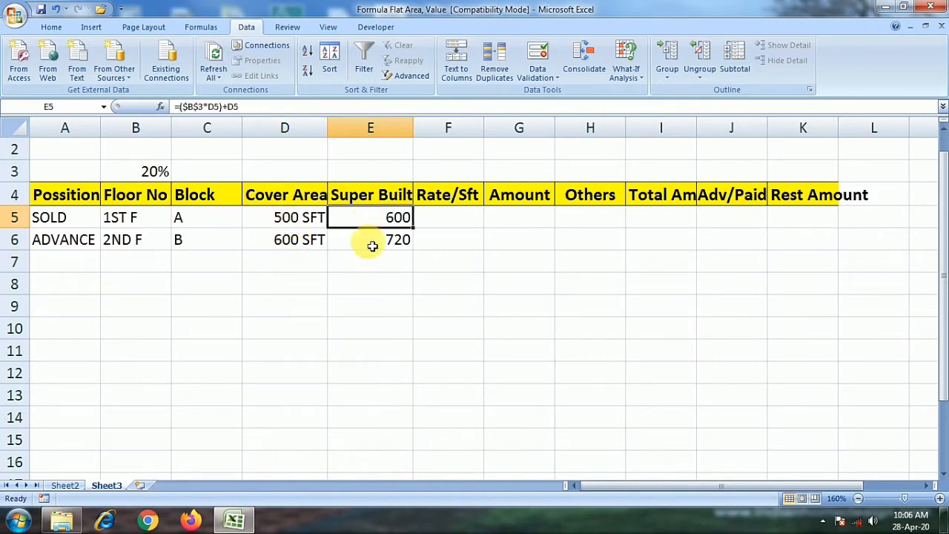
{"action": "left_click", "coordinate": [368, 242]}
{"action": "left_click", "coordinate": [383, 223]}
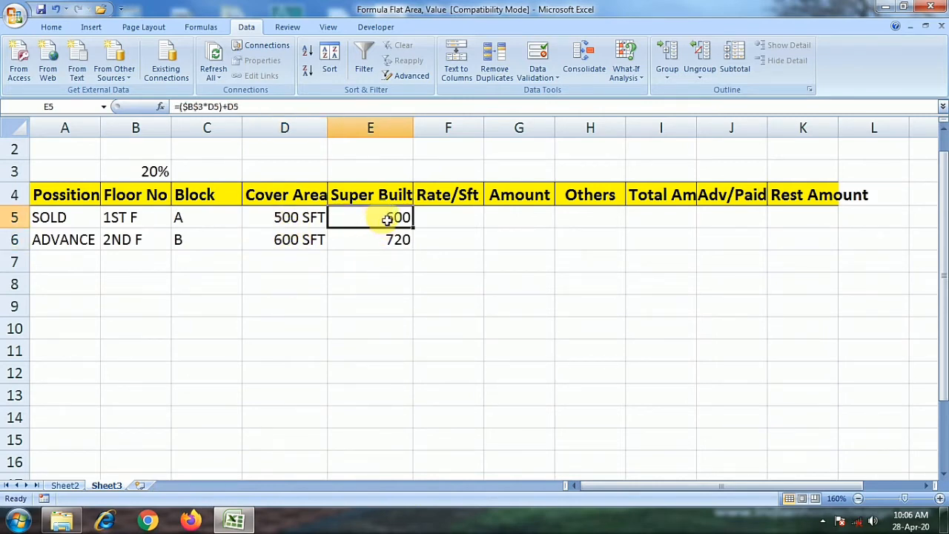
{"action": "left_click_drag", "start_coordinate": [387, 220], "coordinate": [388, 237]}
{"action": "right_click", "coordinate": [384, 235]}
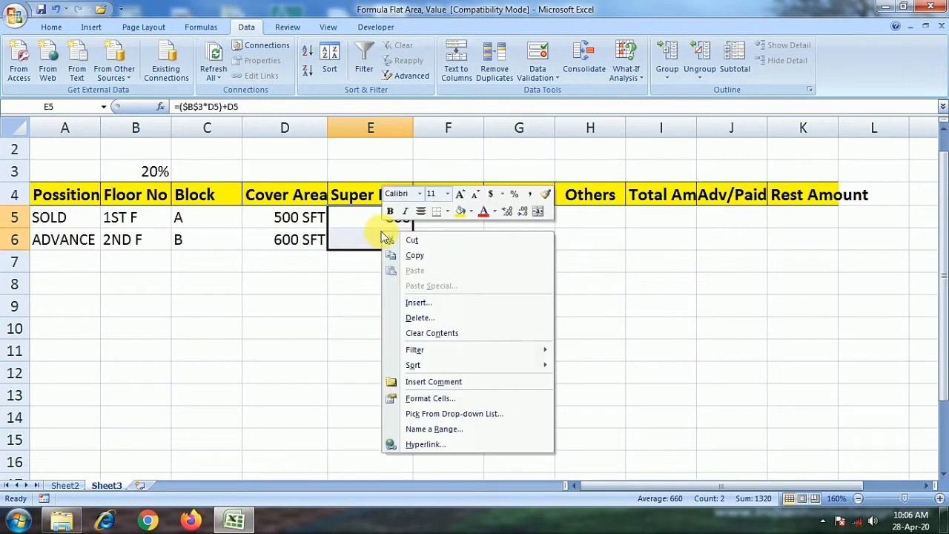
{"action": "left_click", "coordinate": [442, 400]}
{"action": "left_click", "coordinate": [297, 255]}
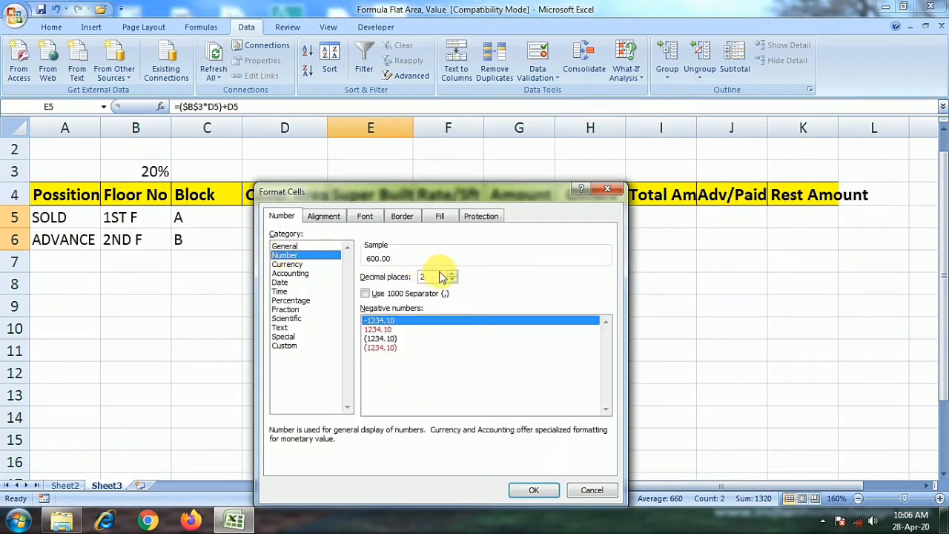
{"action": "left_click", "coordinate": [534, 490]}
Enter the Rate/Sft values 2500 in F5 and 2600 in F6
{"action": "left_click", "coordinate": [448, 223]}
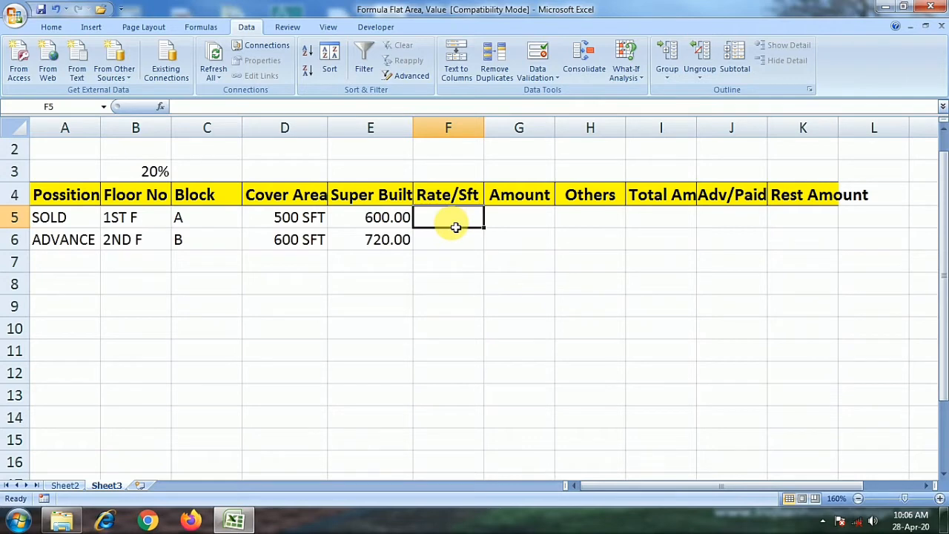
{"action": "type", "text": "25"}
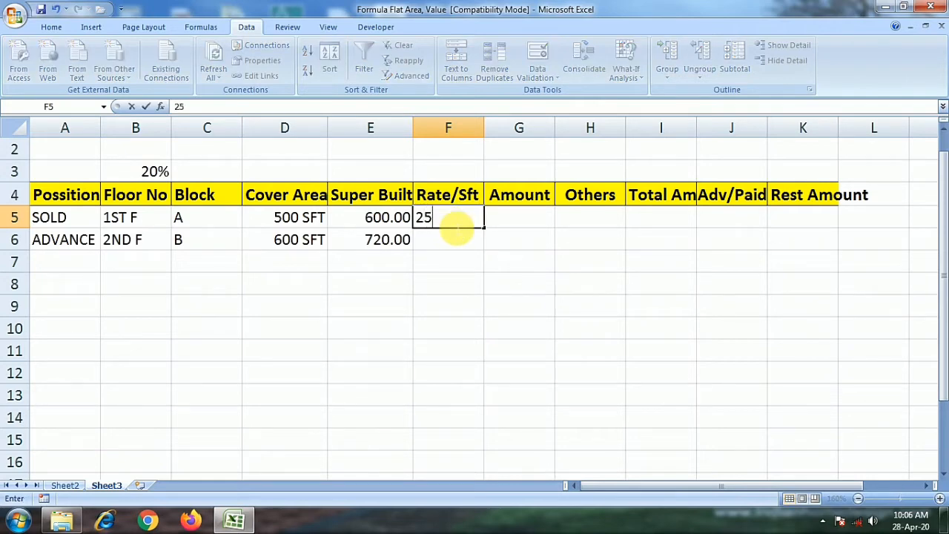
{"action": "type", "text": "00"}
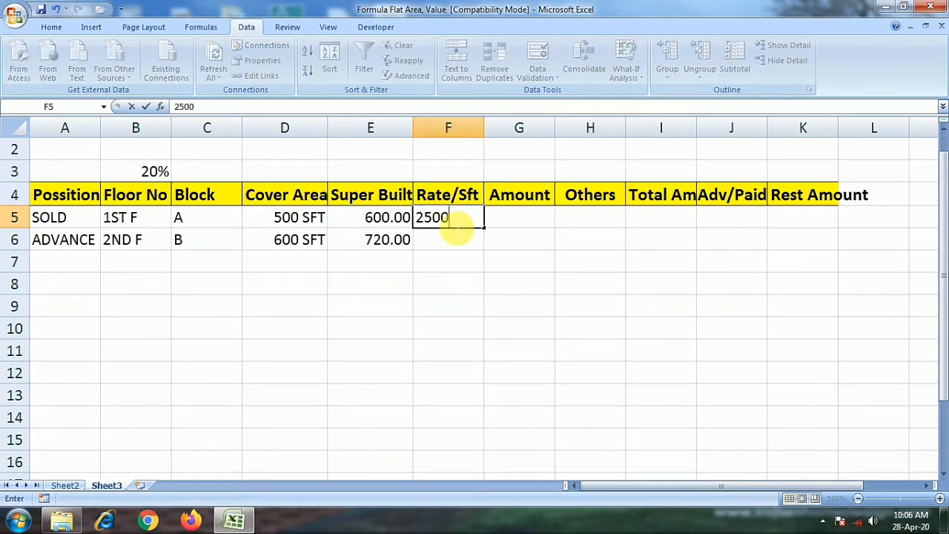
{"action": "left_click", "coordinate": [448, 247]}
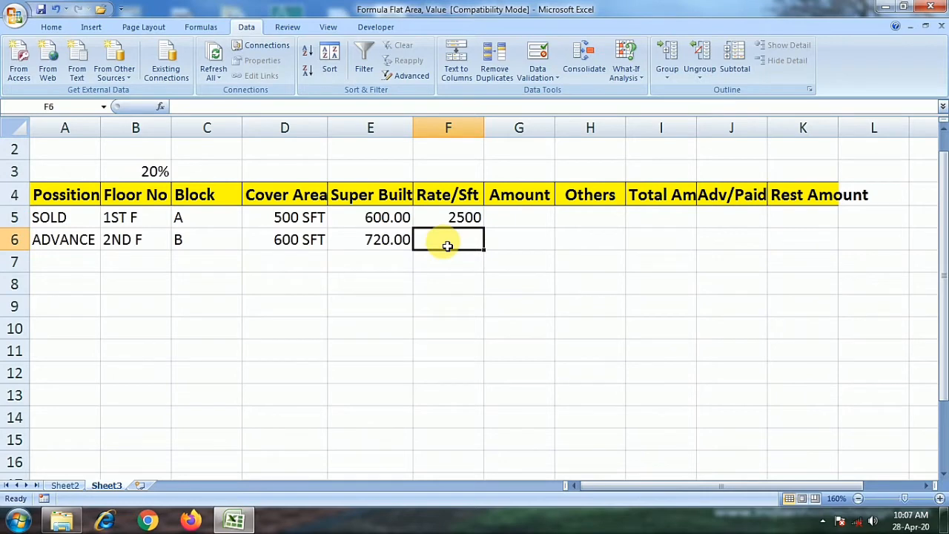
{"action": "type", "text": "2600"}
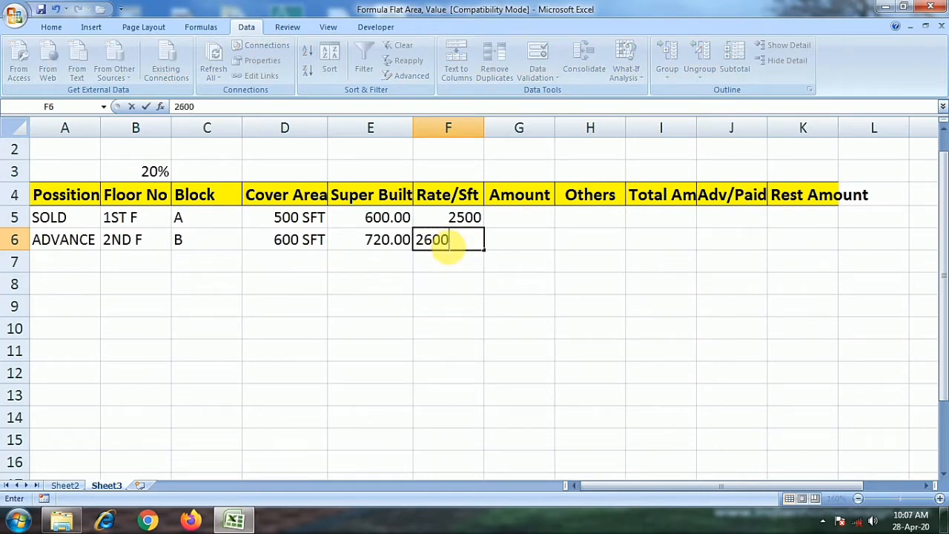
{"action": "left_click", "coordinate": [424, 282]}
Apply the custom number format "RS-" # to the Rate/Sft cells F5:F6
{"action": "left_click", "coordinate": [459, 220]}
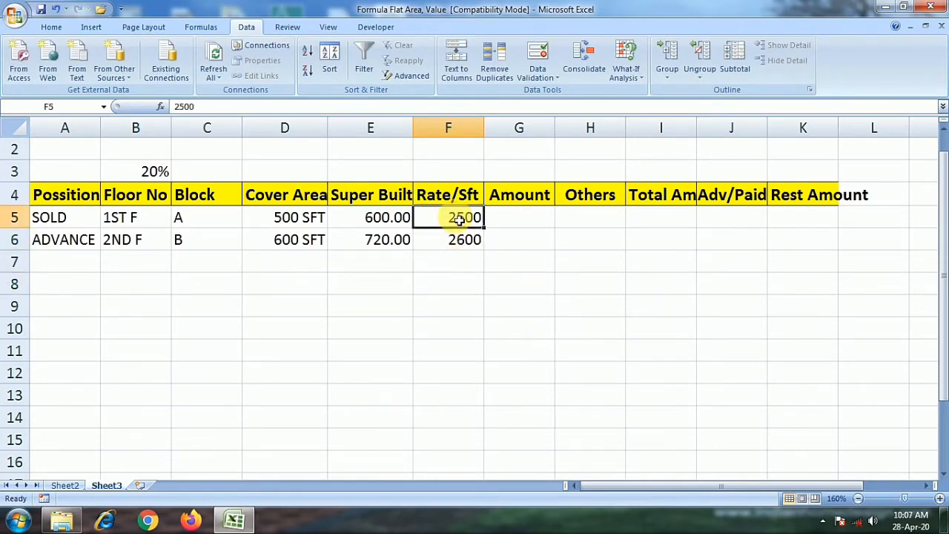
{"action": "left_click_drag", "start_coordinate": [459, 220], "coordinate": [449, 239]}
{"action": "right_click", "coordinate": [448, 238]}
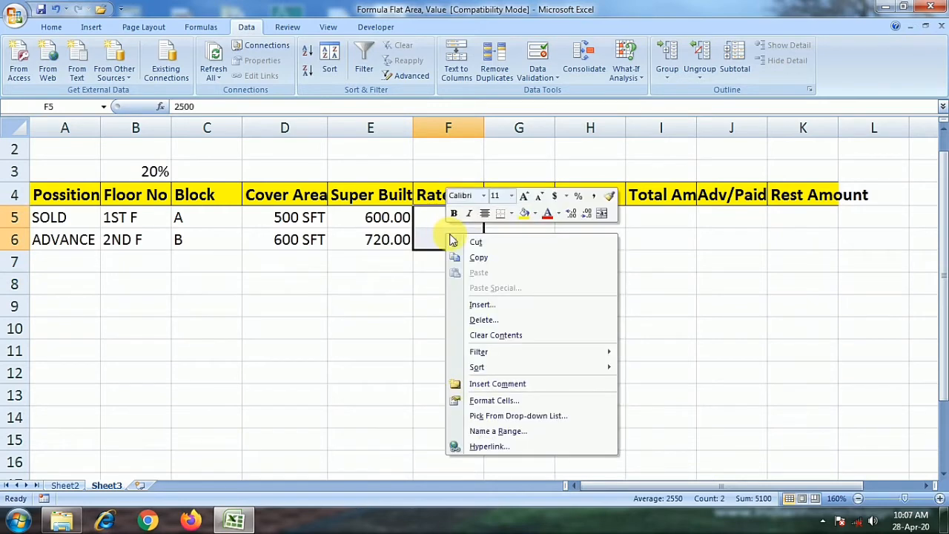
{"action": "left_click", "coordinate": [496, 401]}
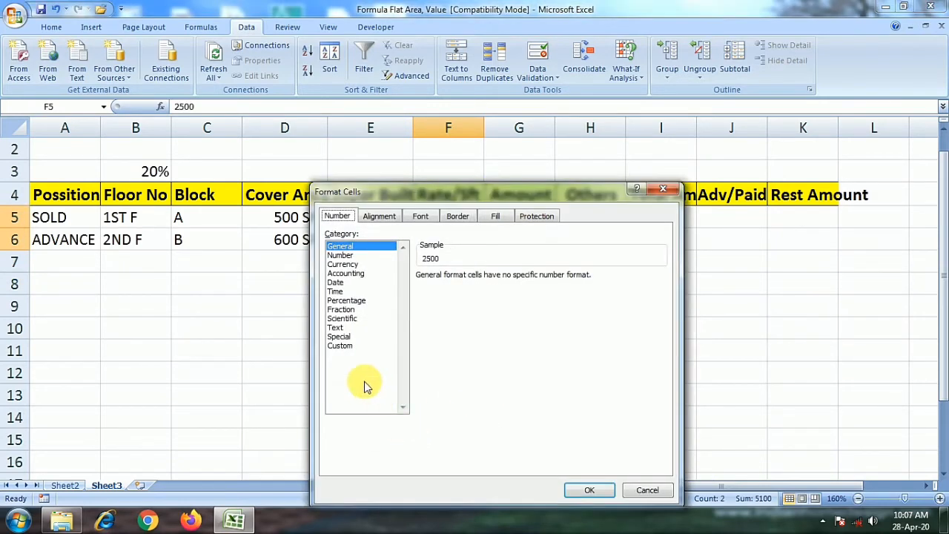
{"action": "left_click", "coordinate": [343, 346]}
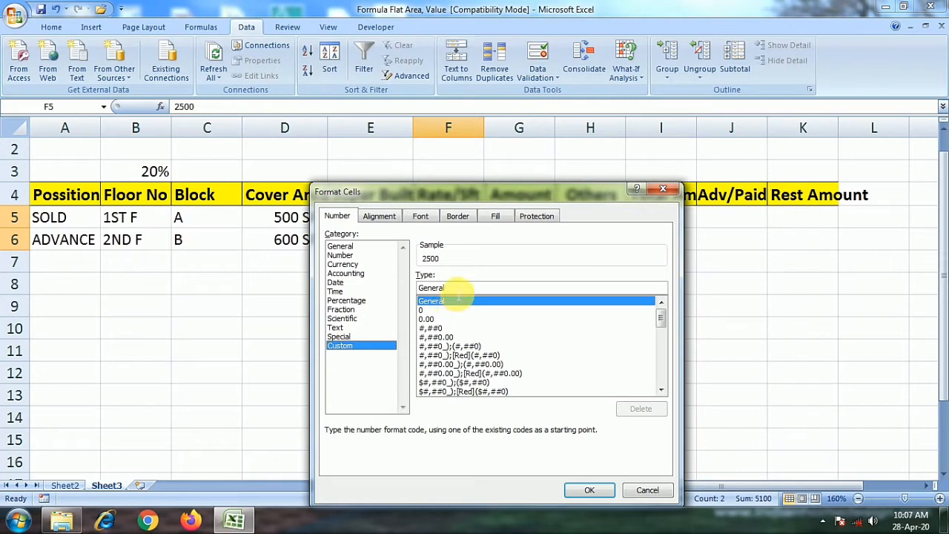
{"action": "left_click_drag", "start_coordinate": [460, 292], "coordinate": [395, 291]}
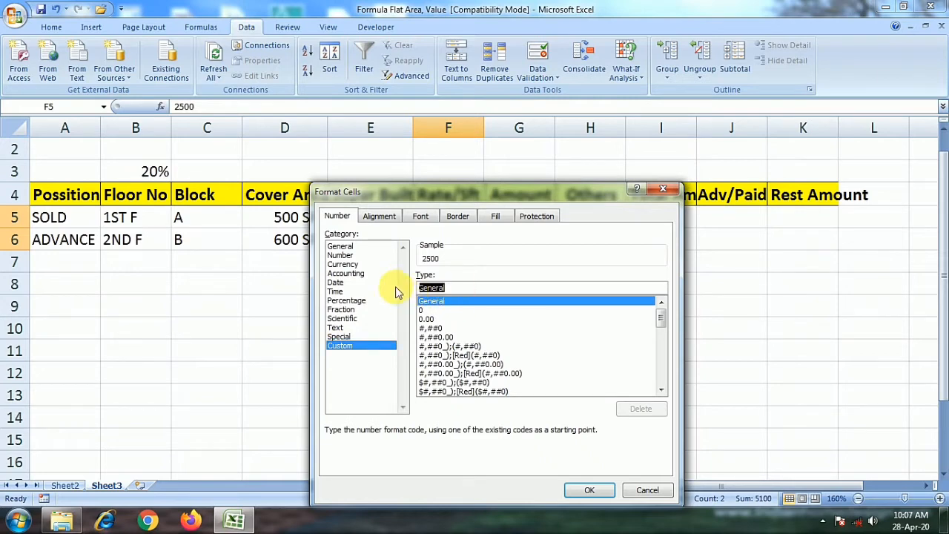
{"action": "type", "text": "\"RS-\" #"}
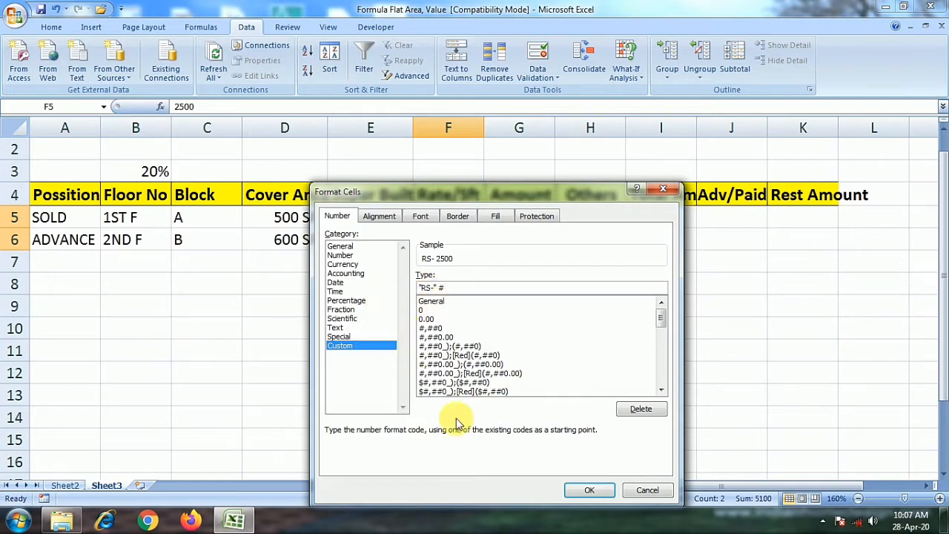
{"action": "left_click", "coordinate": [597, 493]}
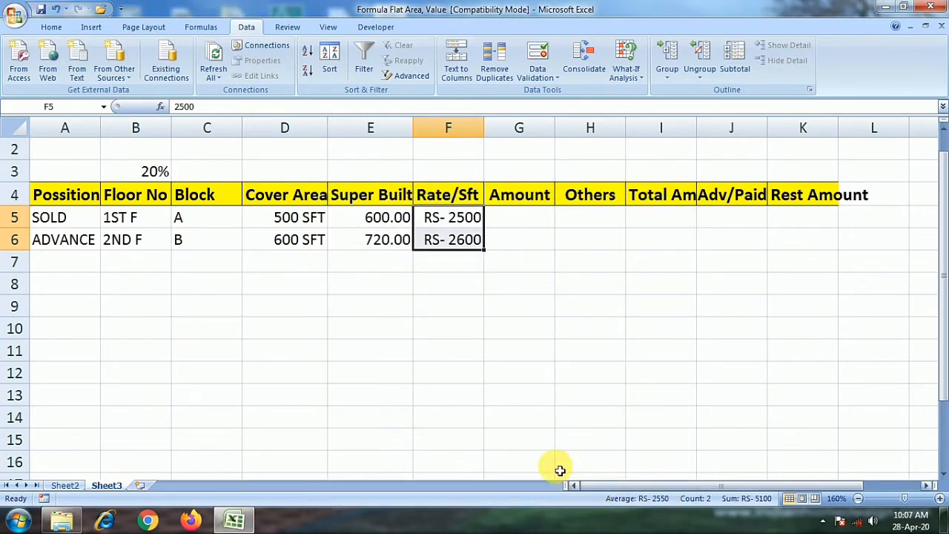
{"action": "left_click", "coordinate": [457, 215]}
{"action": "left_click", "coordinate": [449, 288]}
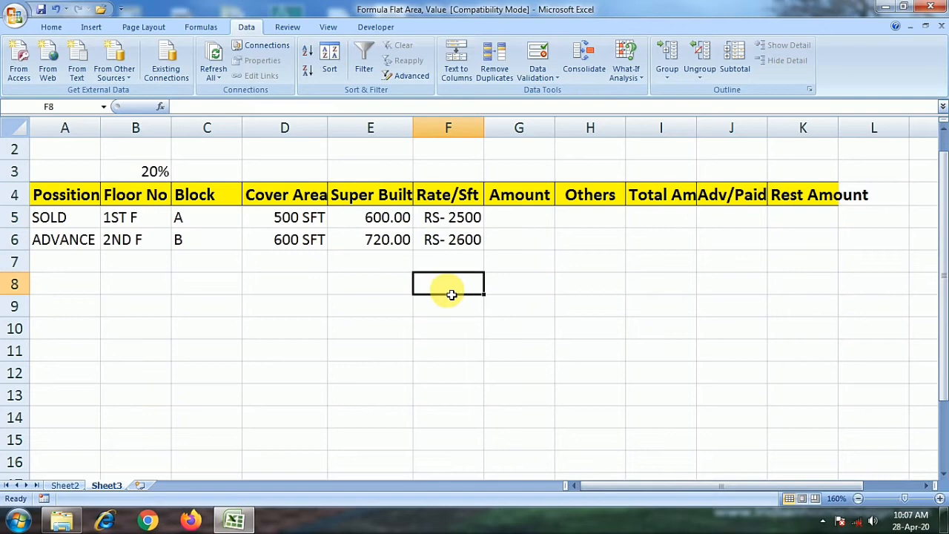
{"action": "left_click", "coordinate": [459, 247]}
Widen column E to fit the full Super Built Up header
{"action": "left_click", "coordinate": [520, 217]}
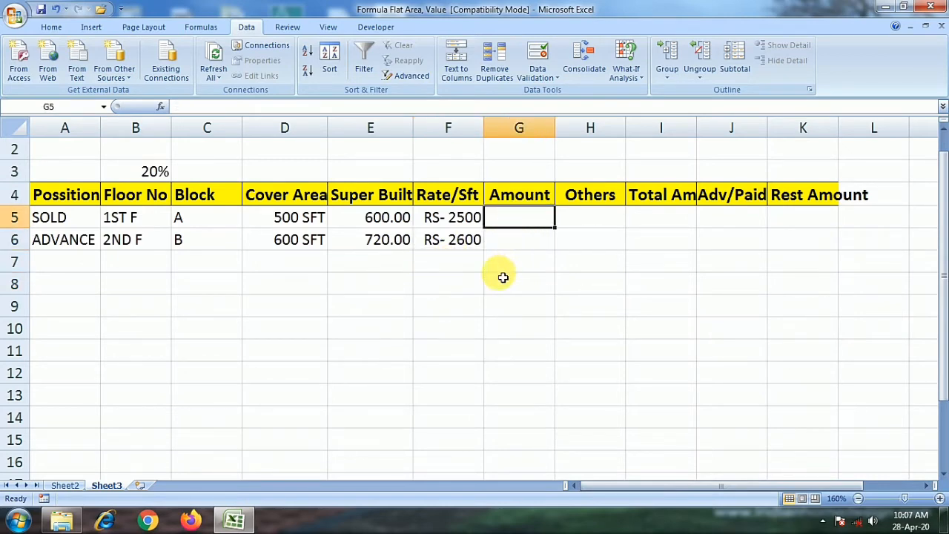
{"action": "left_click", "coordinate": [377, 225]}
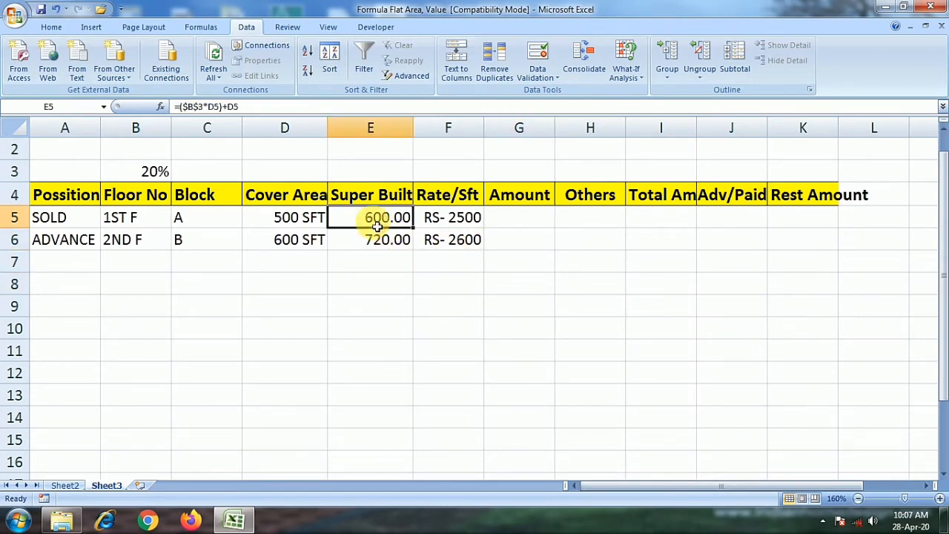
{"action": "double_click", "coordinate": [414, 130]}
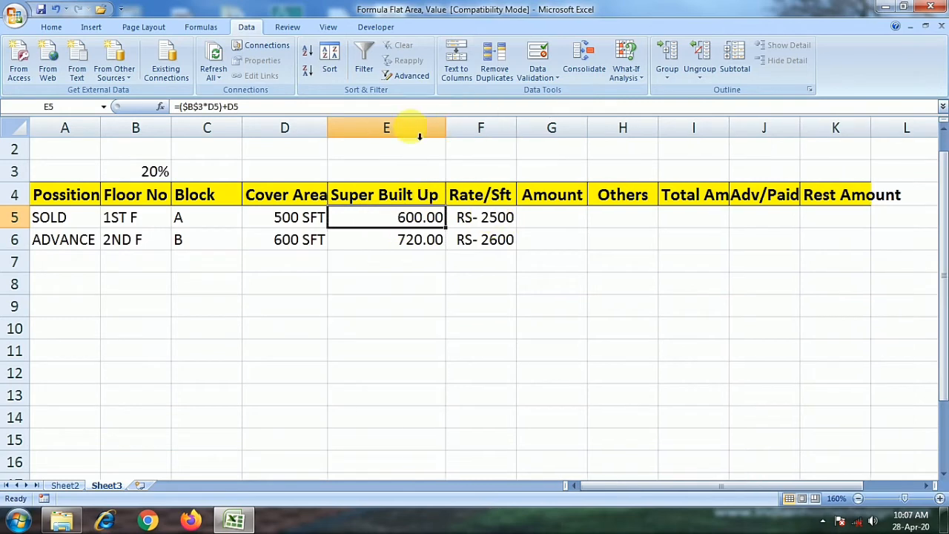
Calculate the Amount in G5 by multiplying super built area by rate with the formula =E5*F5
{"action": "left_click", "coordinate": [481, 219]}
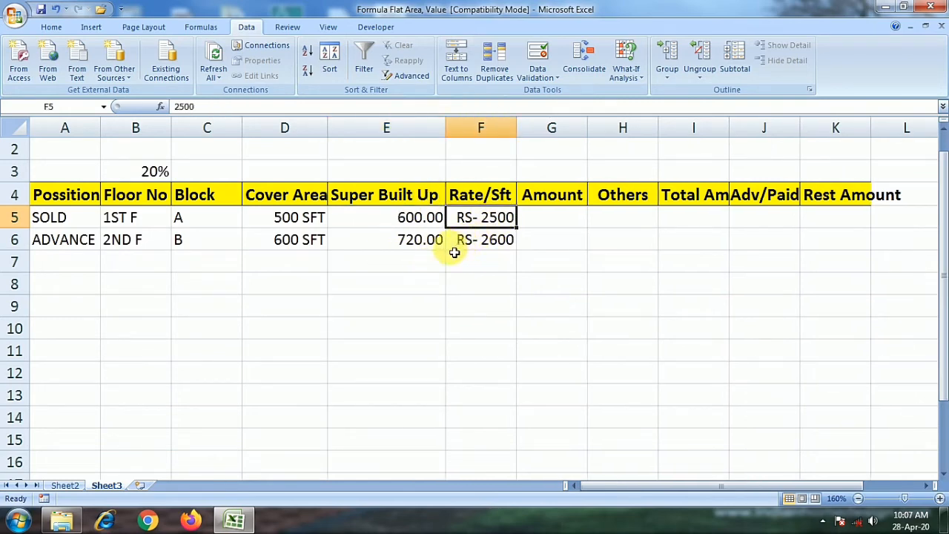
{"action": "left_click", "coordinate": [405, 218]}
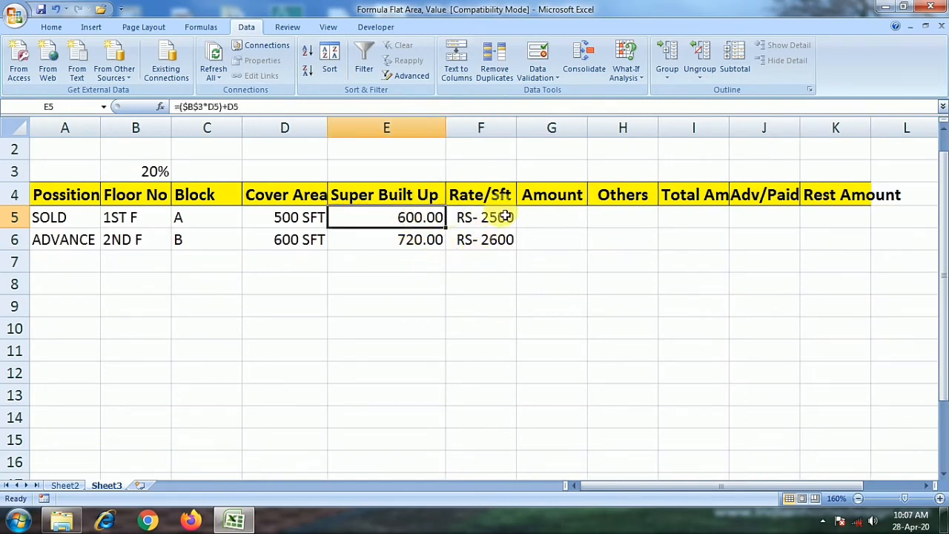
{"action": "left_click", "coordinate": [505, 216]}
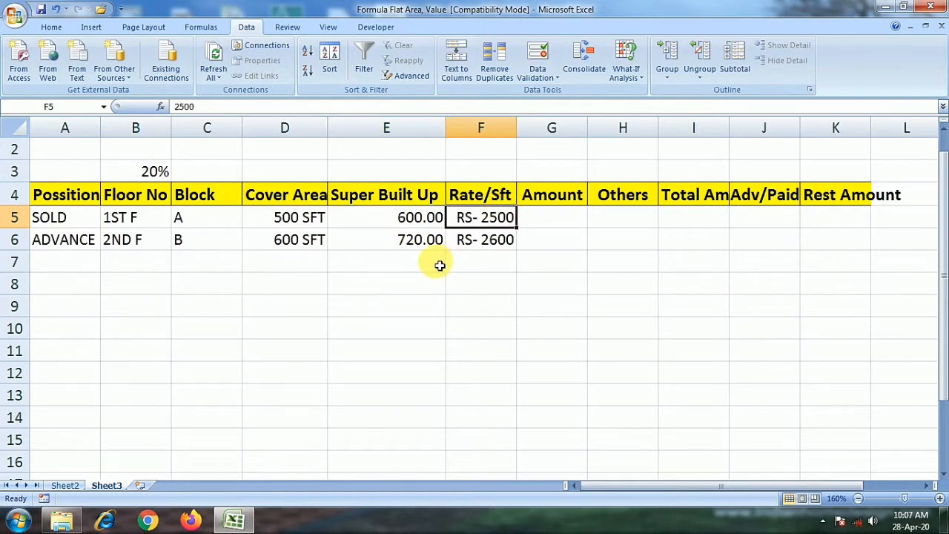
{"action": "left_click", "coordinate": [550, 220]}
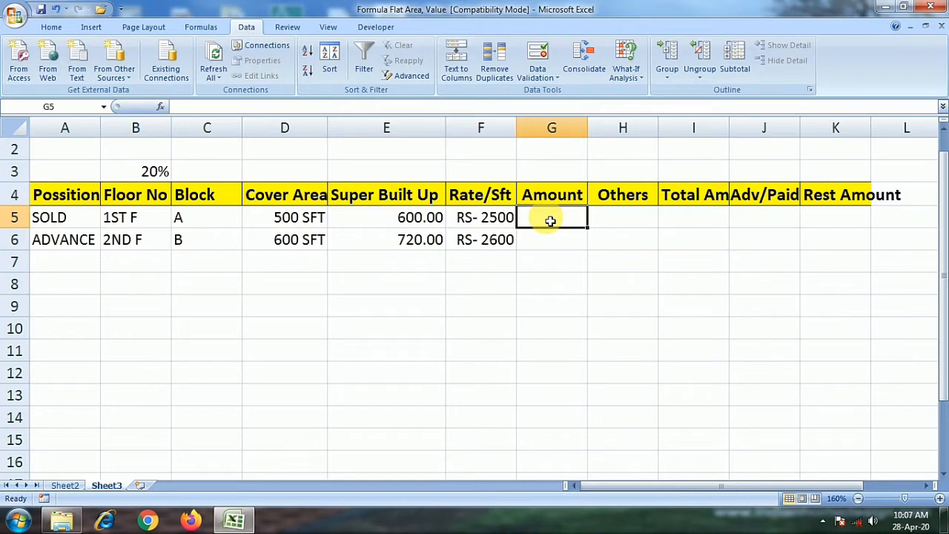
{"action": "left_click", "coordinate": [939, 499]}
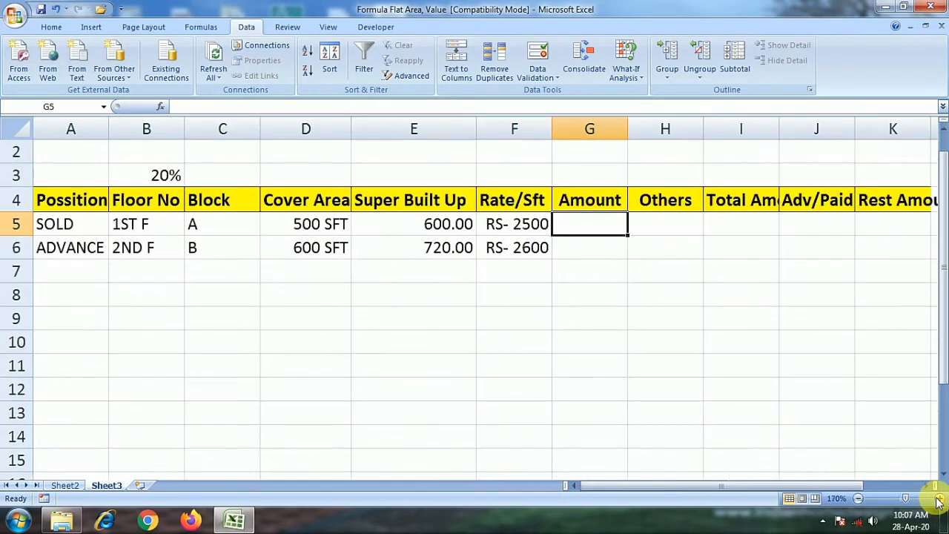
{"action": "left_click", "coordinate": [939, 499]}
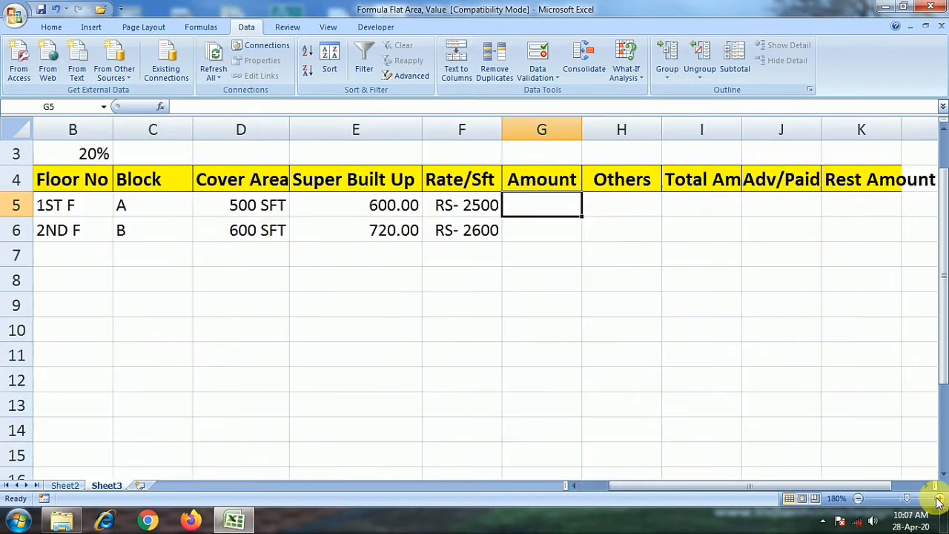
{"action": "left_click", "coordinate": [858, 498]}
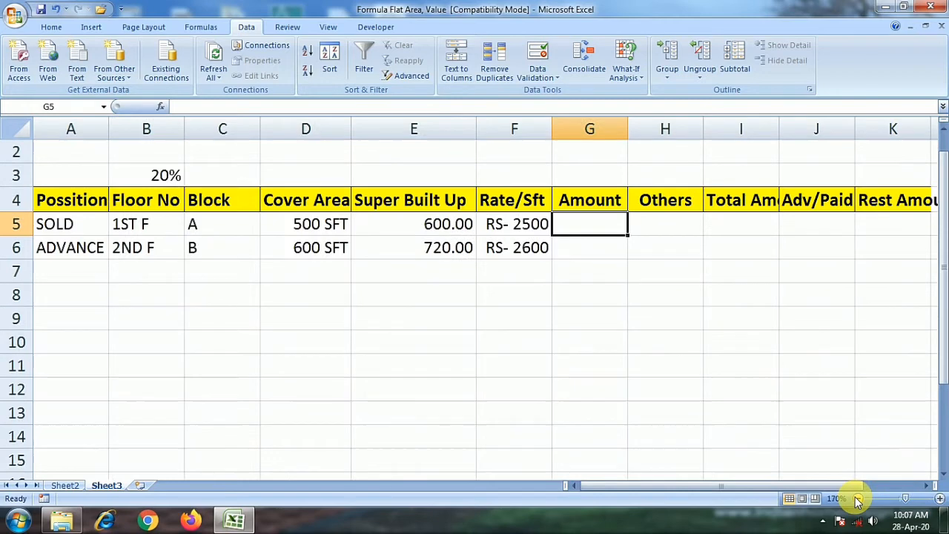
{"action": "left_click", "coordinate": [580, 226]}
{"action": "type", "text": "="}
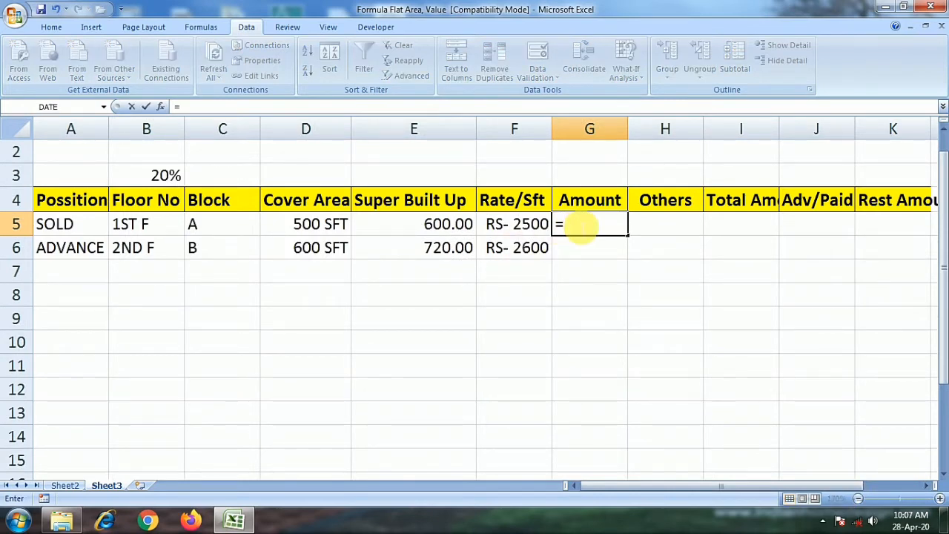
{"action": "left_click", "coordinate": [452, 230]}
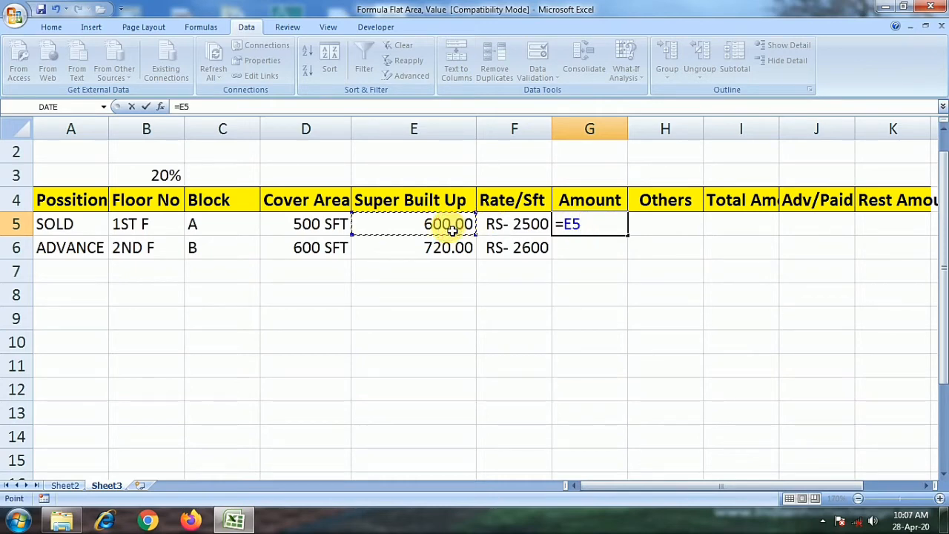
{"action": "type", "text": "*"}
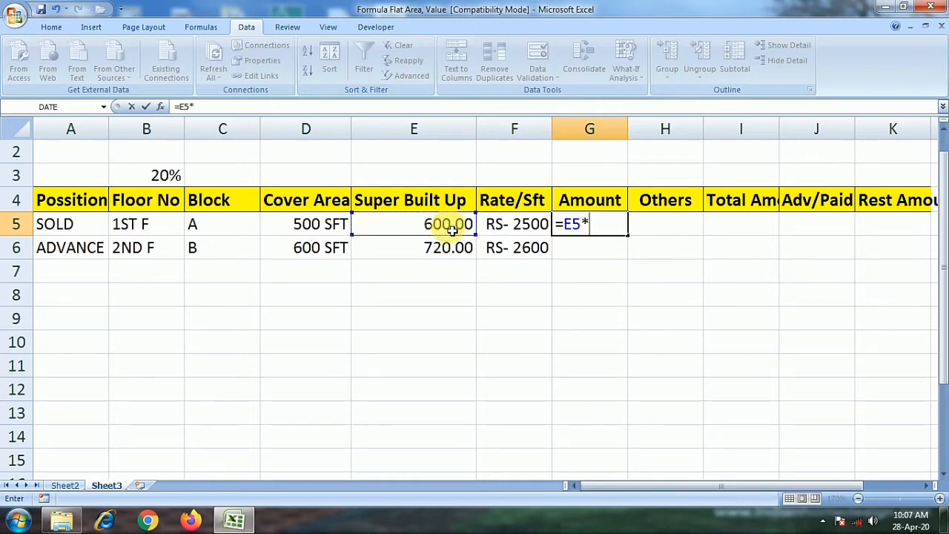
{"action": "left_click", "coordinate": [529, 227]}
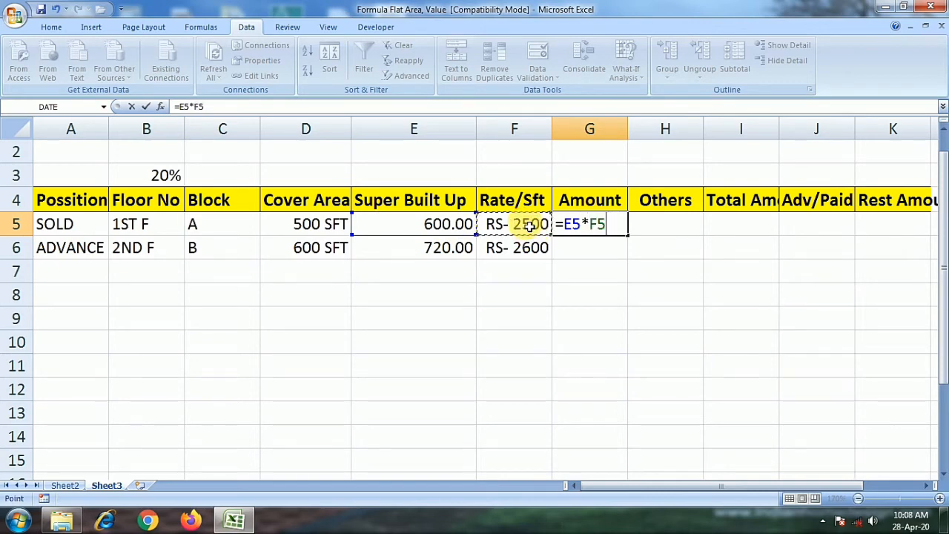
{"action": "key", "text": "Return"}
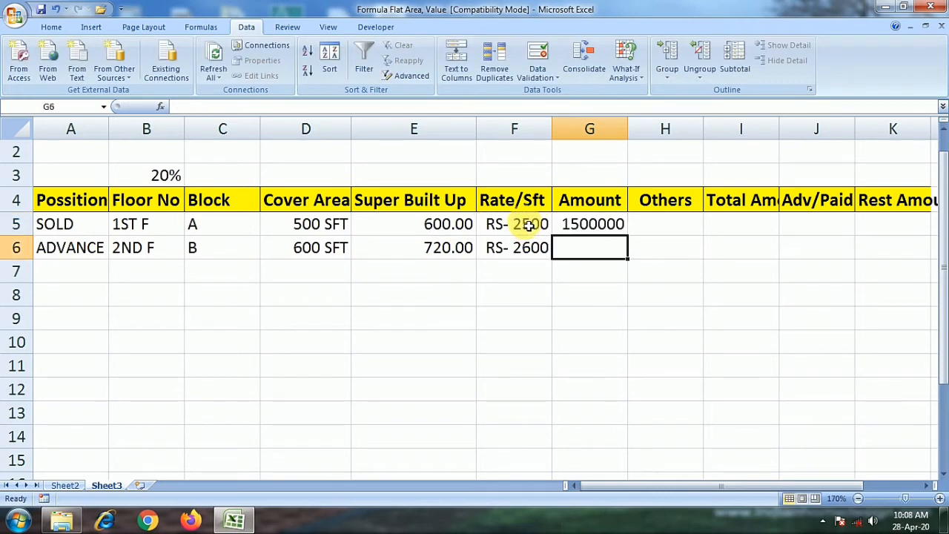
{"action": "left_click", "coordinate": [595, 225]}
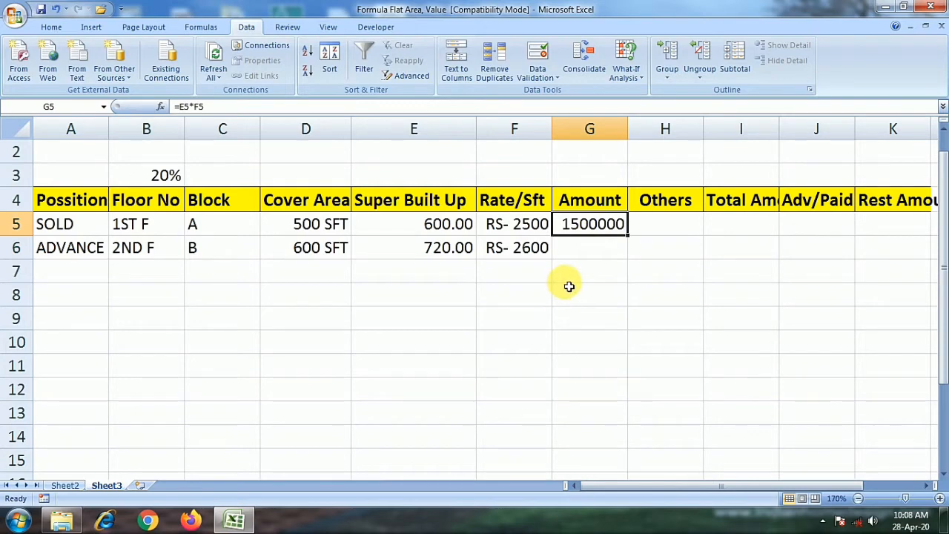
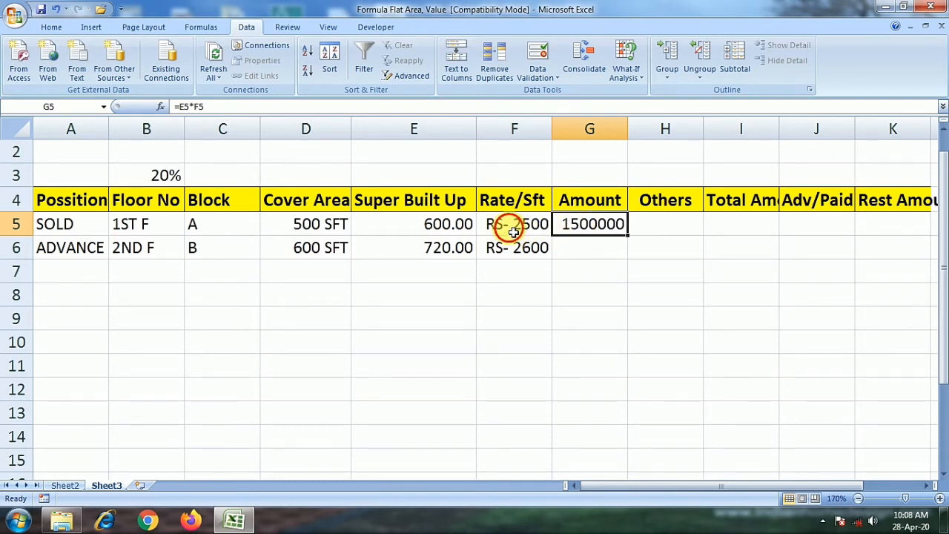
Copy the RS number format from F5 to the Amount cell G5 and widen column G to fit its contents
{"action": "left_click", "coordinate": [514, 232]}
{"action": "left_click", "coordinate": [51, 28]}
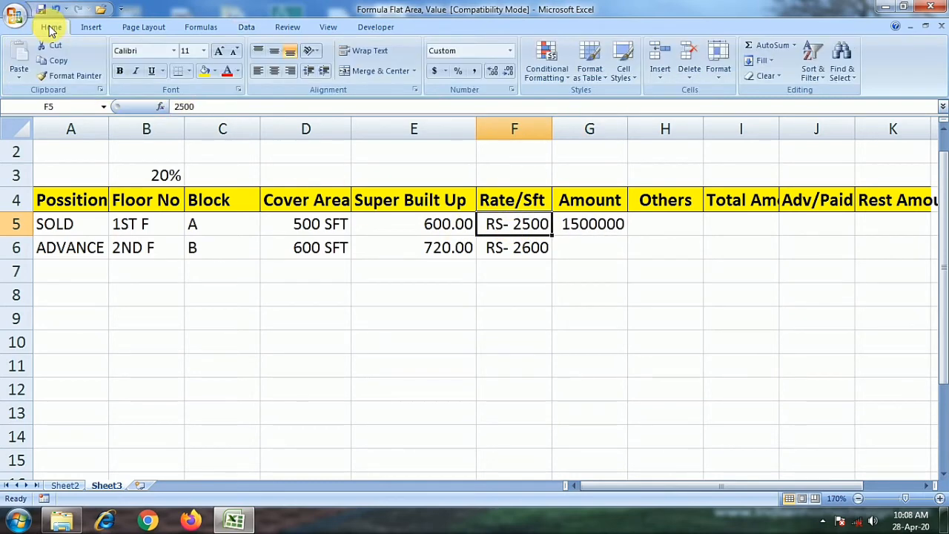
{"action": "left_click", "coordinate": [68, 75]}
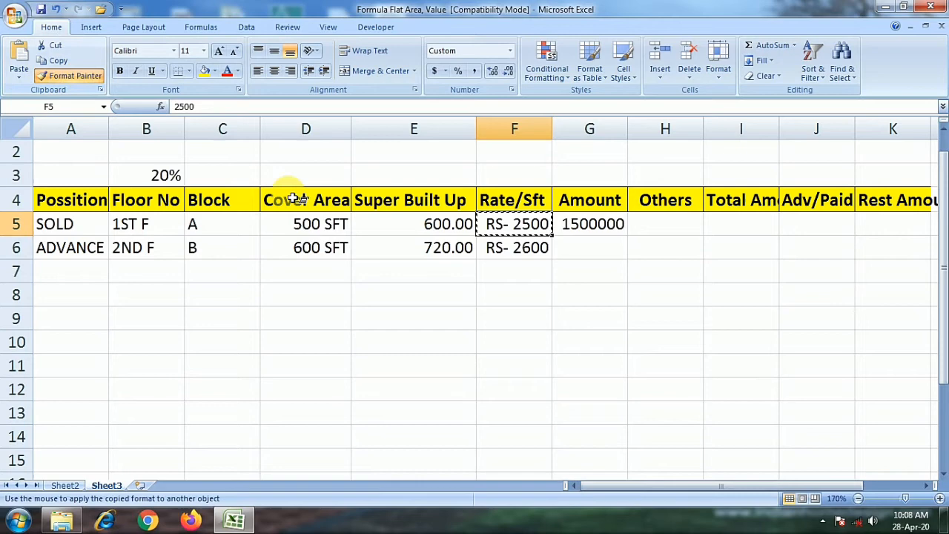
{"action": "left_click", "coordinate": [598, 225]}
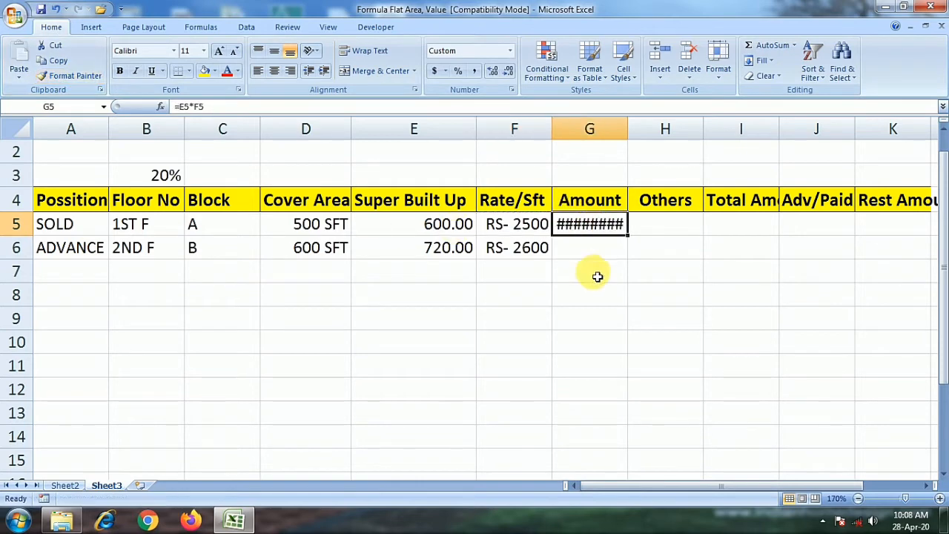
{"action": "double_click", "coordinate": [629, 132]}
{"action": "left_click", "coordinate": [597, 295]}
Fill the Amount formula from G5 down to G6
{"action": "left_click", "coordinate": [602, 224]}
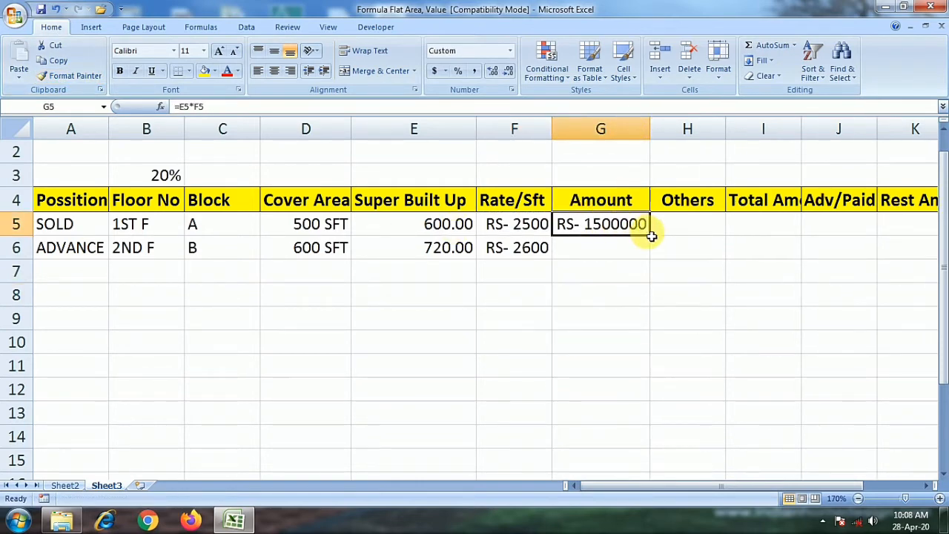
{"action": "left_click_drag", "start_coordinate": [654, 242], "coordinate": [657, 249]}
{"action": "left_click", "coordinate": [590, 248]}
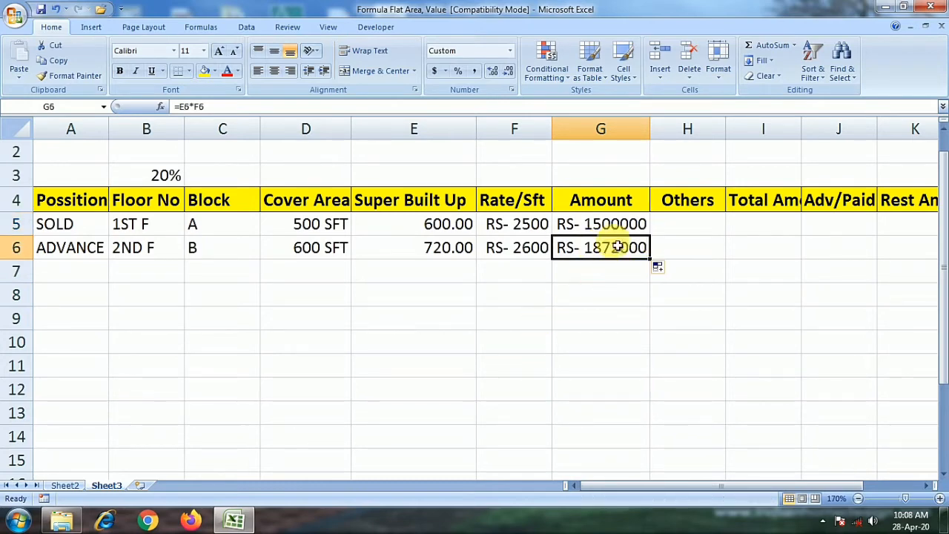
Enter 50000 as the Others charge in H5
{"action": "left_click", "coordinate": [690, 229]}
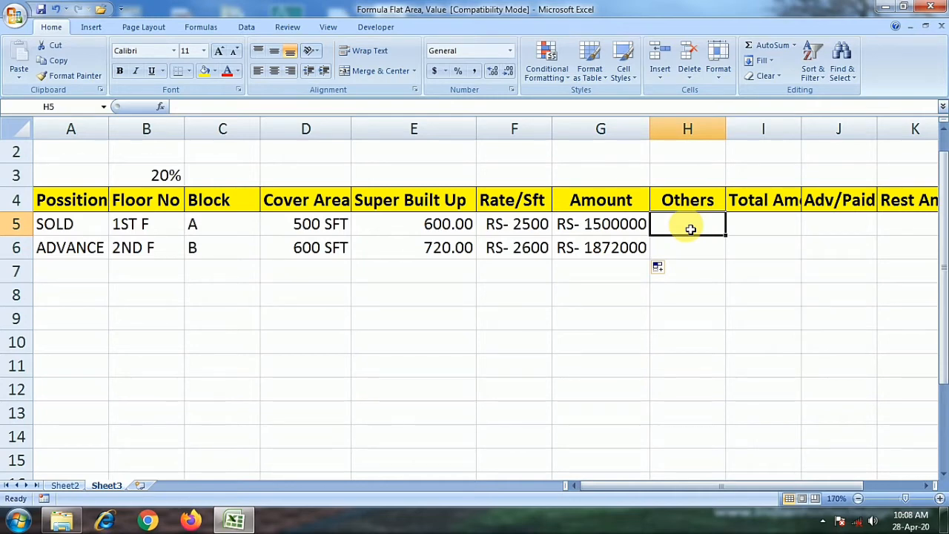
{"action": "type", "text": "5"}
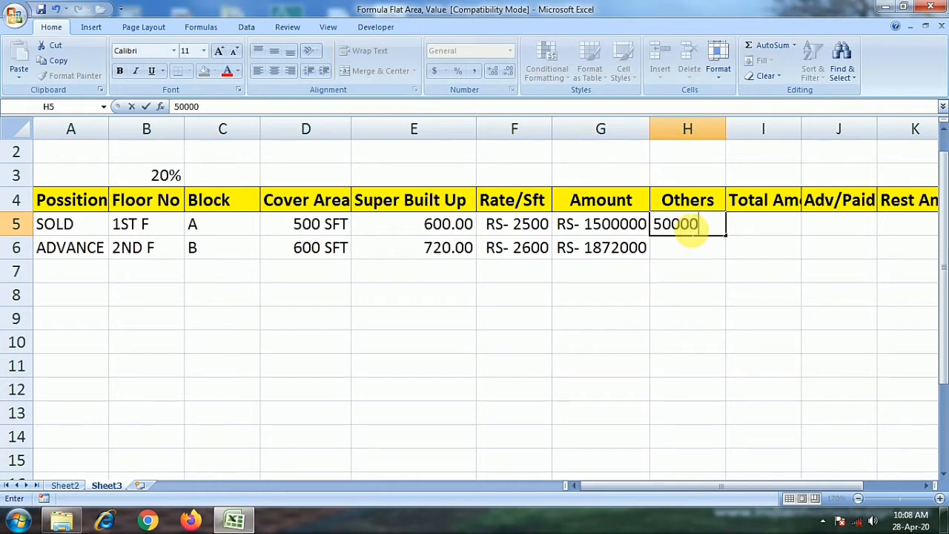
{"action": "type", "text": "0000"}
{"action": "left_click", "coordinate": [678, 250]}
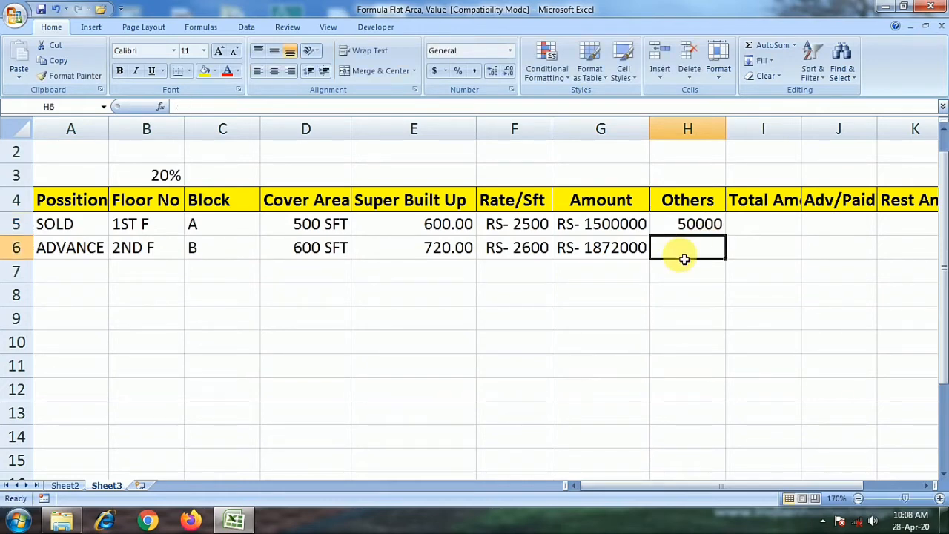
Copy the RS number format from G5 to the Others cells H5:H6 and widen column H to fit
{"action": "left_click", "coordinate": [599, 222]}
{"action": "left_click", "coordinate": [71, 76]}
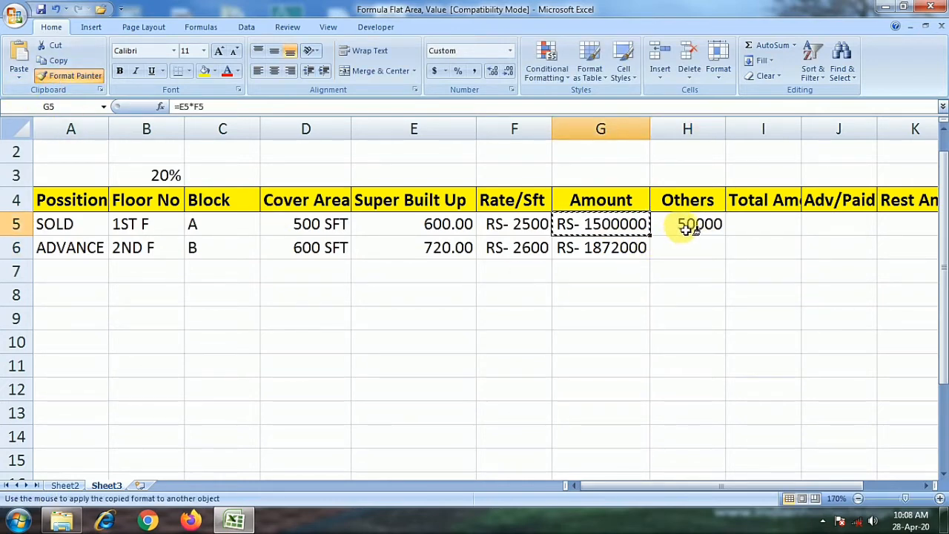
{"action": "left_click_drag", "start_coordinate": [682, 226], "coordinate": [689, 251]}
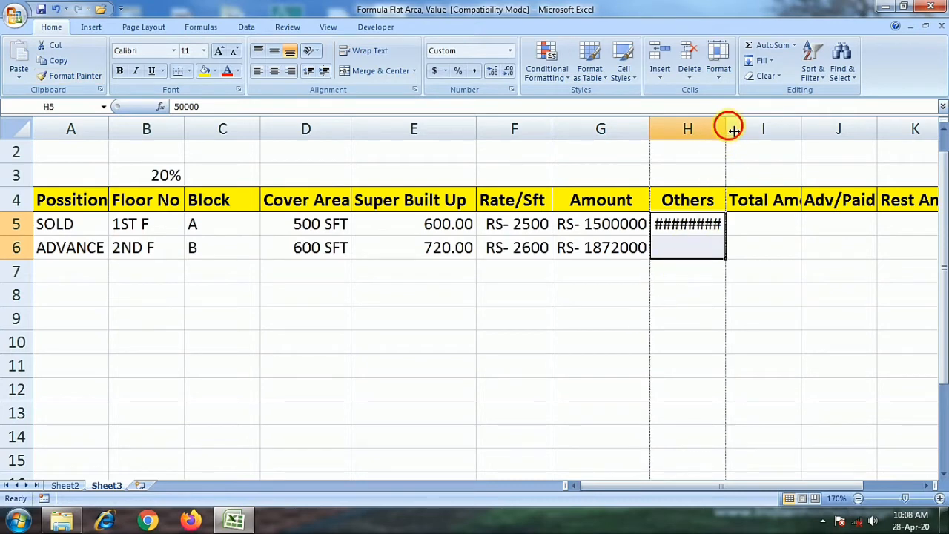
{"action": "double_click", "coordinate": [726, 128]}
Enter 70000 as the Others charge in H6
{"action": "left_click", "coordinate": [684, 249]}
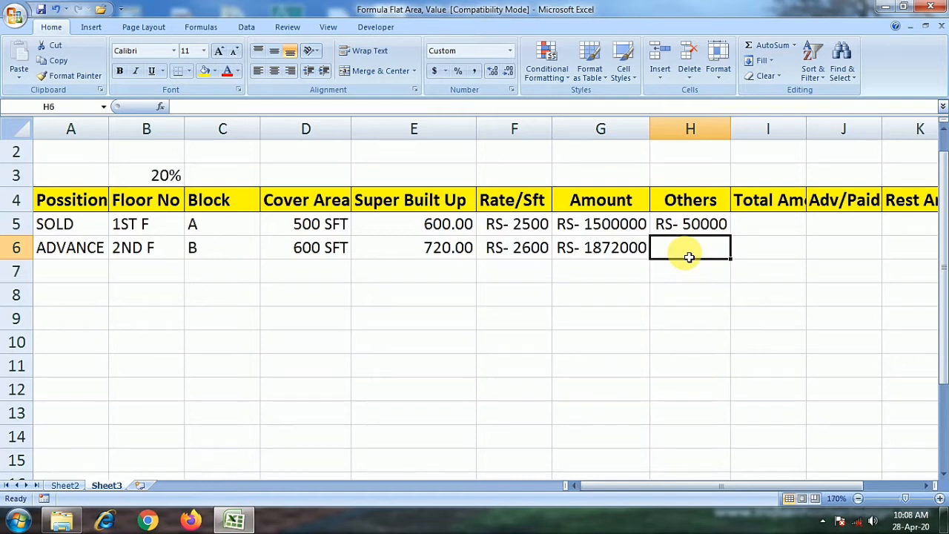
{"action": "type", "text": "70000"}
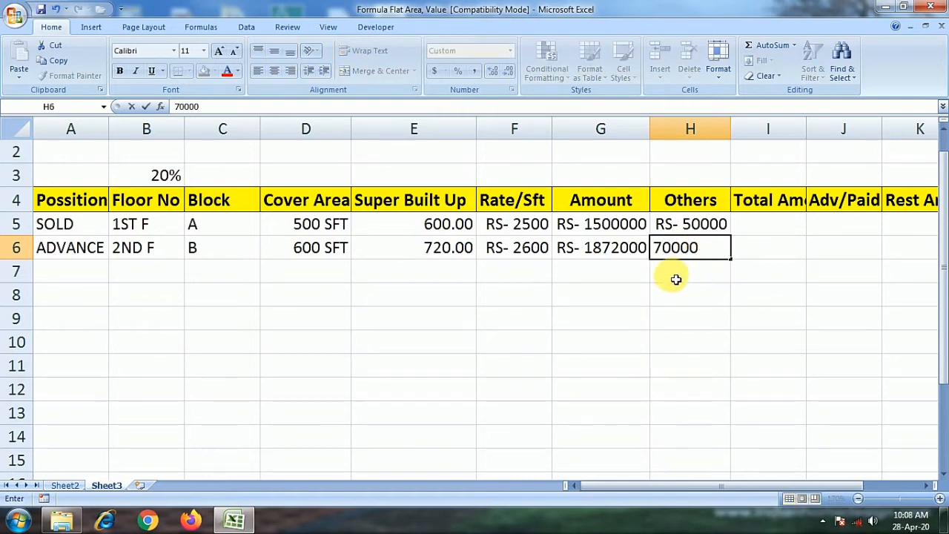
{"action": "key", "text": "Return"}
{"action": "left_click", "coordinate": [685, 250]}
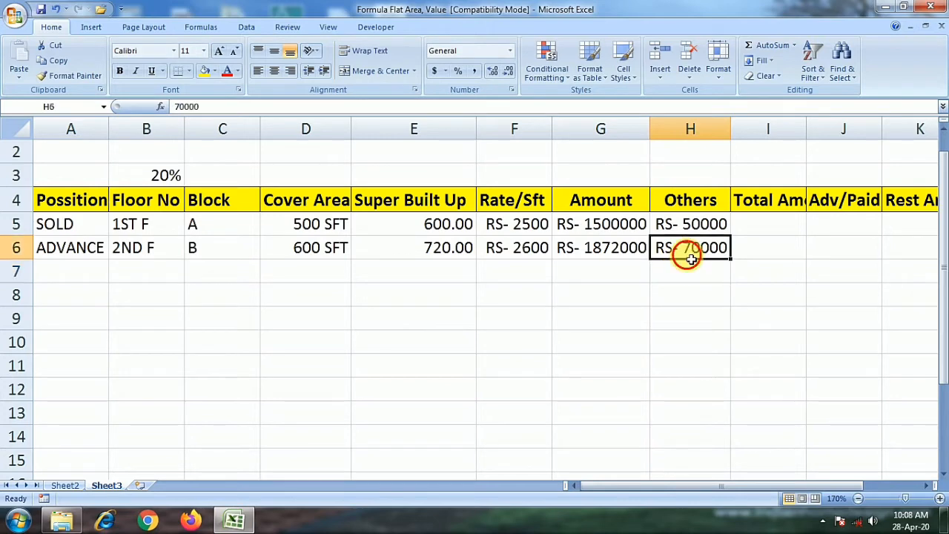
Copy the RS number format from the Others cell H5 to the total amount cells I5:I6
{"action": "left_click", "coordinate": [769, 234]}
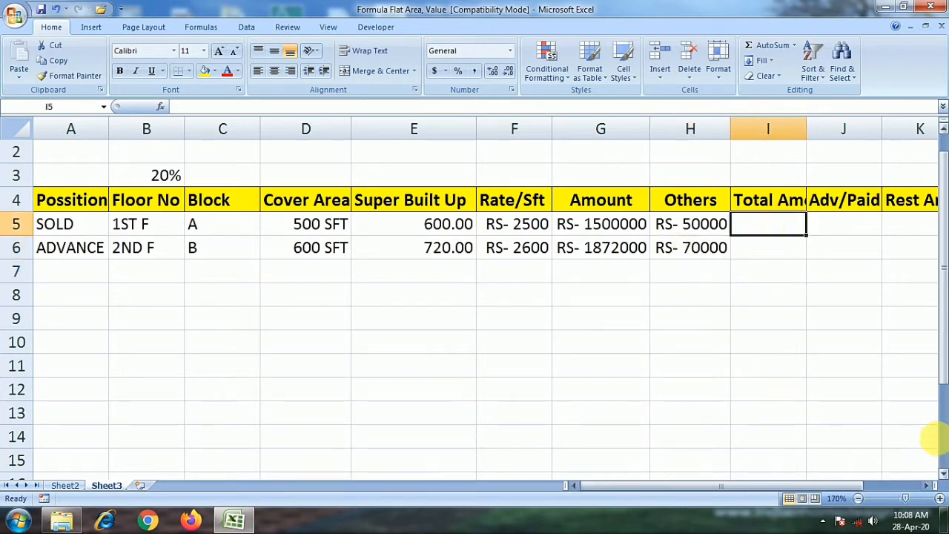
{"action": "left_click_drag", "start_coordinate": [811, 484], "coordinate": [846, 491]}
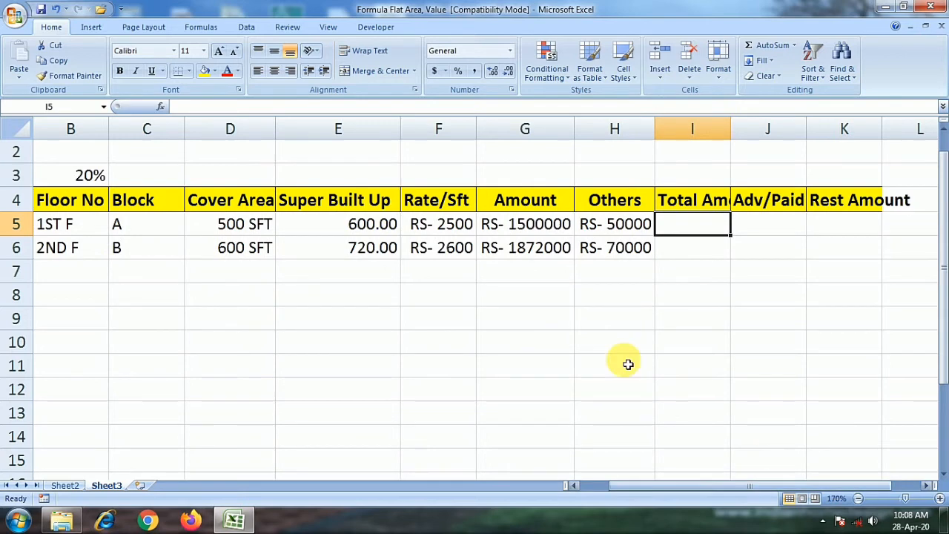
{"action": "left_click", "coordinate": [530, 226]}
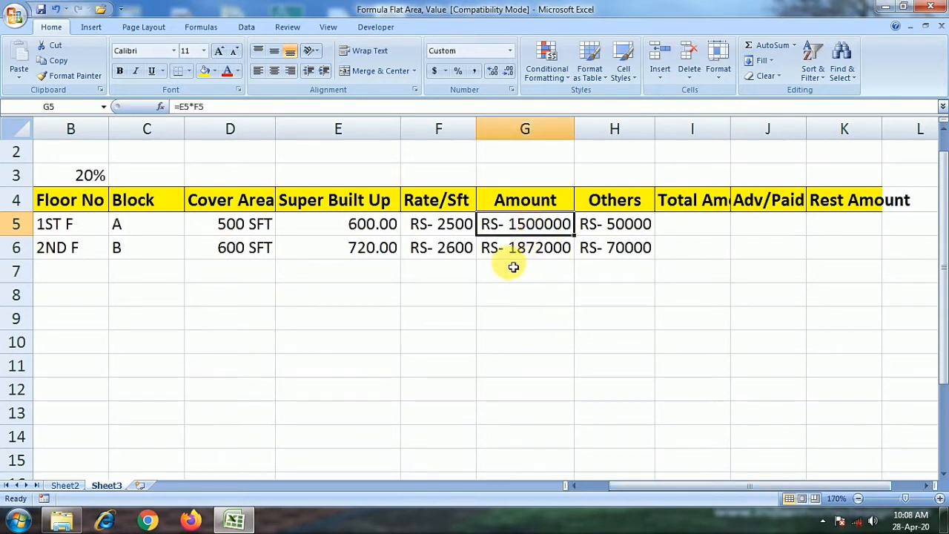
{"action": "left_click", "coordinate": [627, 226]}
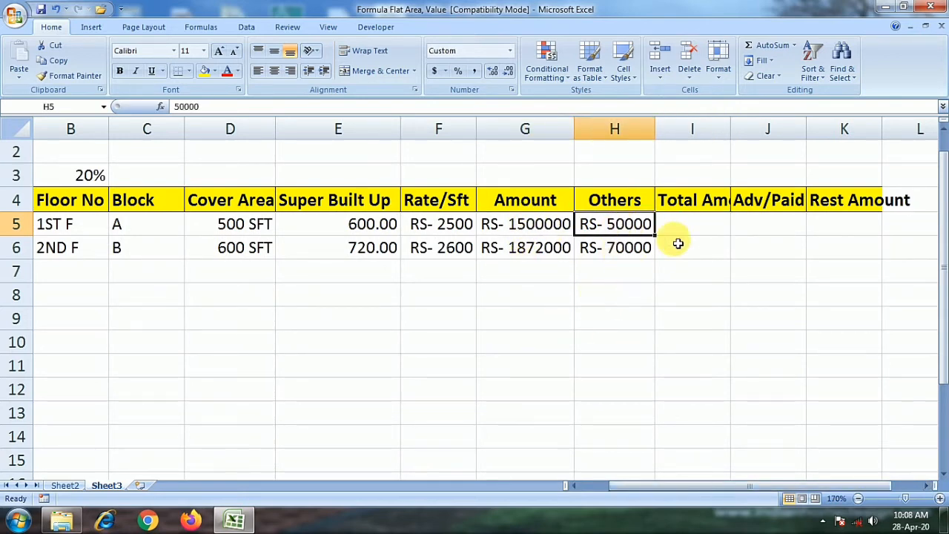
{"action": "left_click", "coordinate": [692, 223]}
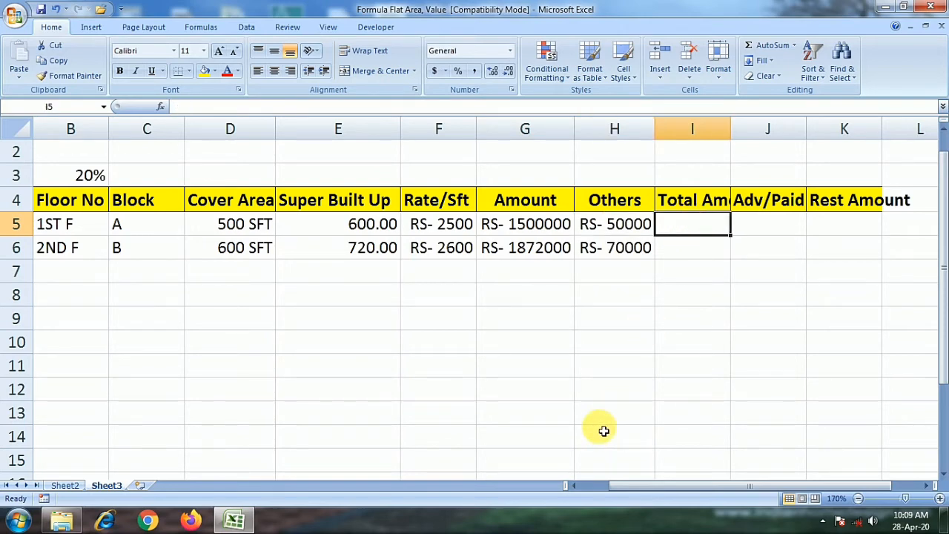
{"action": "left_click", "coordinate": [631, 224]}
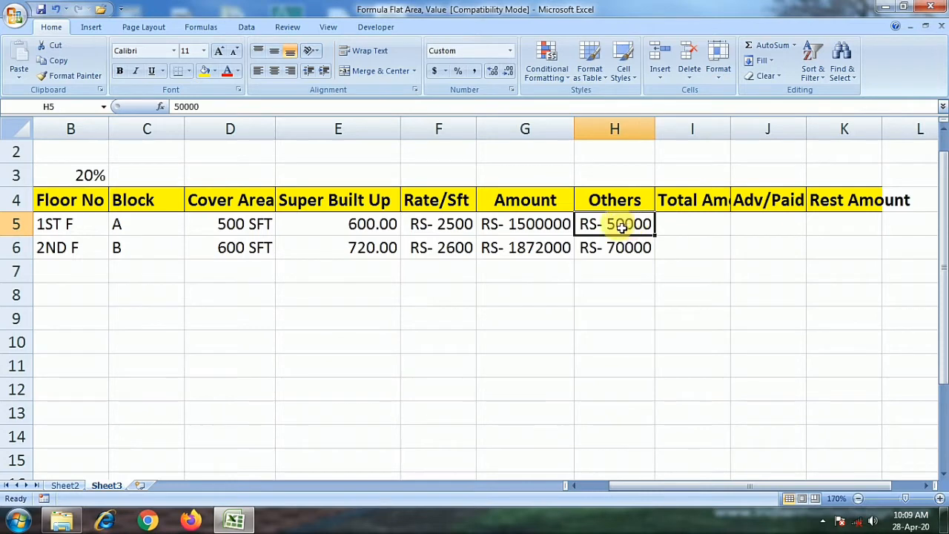
{"action": "left_click", "coordinate": [74, 76]}
{"action": "left_click_drag", "start_coordinate": [705, 230], "coordinate": [700, 255]}
{"action": "left_click", "coordinate": [633, 224]}
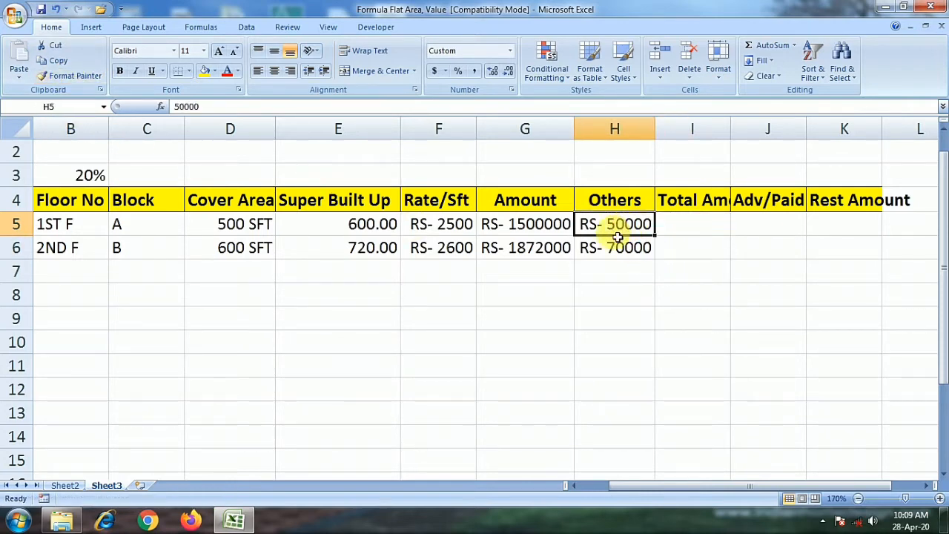
Calculate the total amount in I5 by adding Amount and Others with the formula =G5+H5
{"action": "left_click", "coordinate": [689, 224]}
{"action": "type", "text": "="}
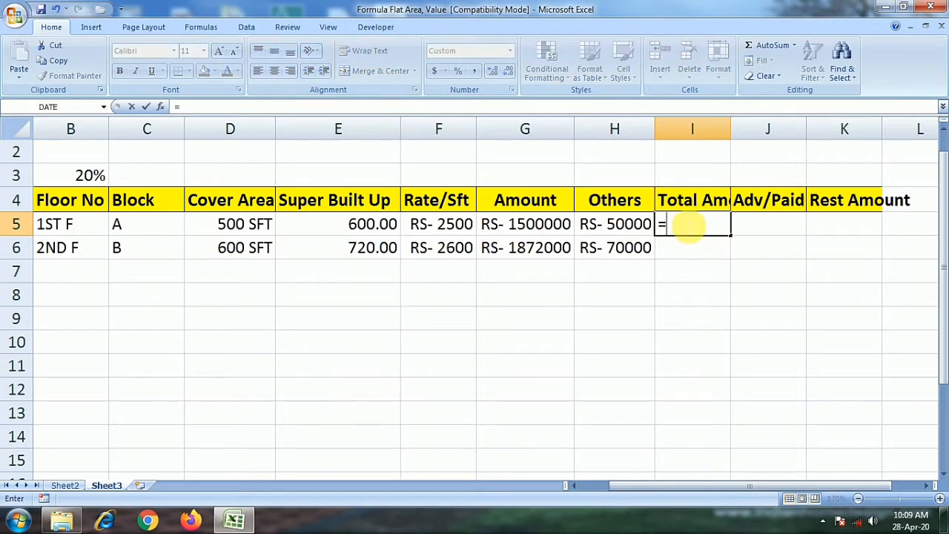
{"action": "left_click", "coordinate": [533, 235]}
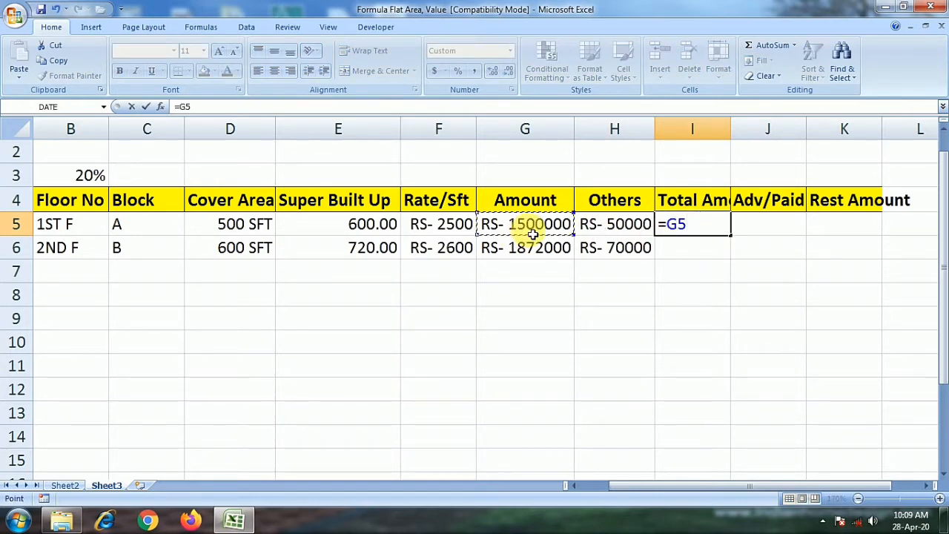
{"action": "type", "text": "+"}
{"action": "left_click", "coordinate": [648, 230]}
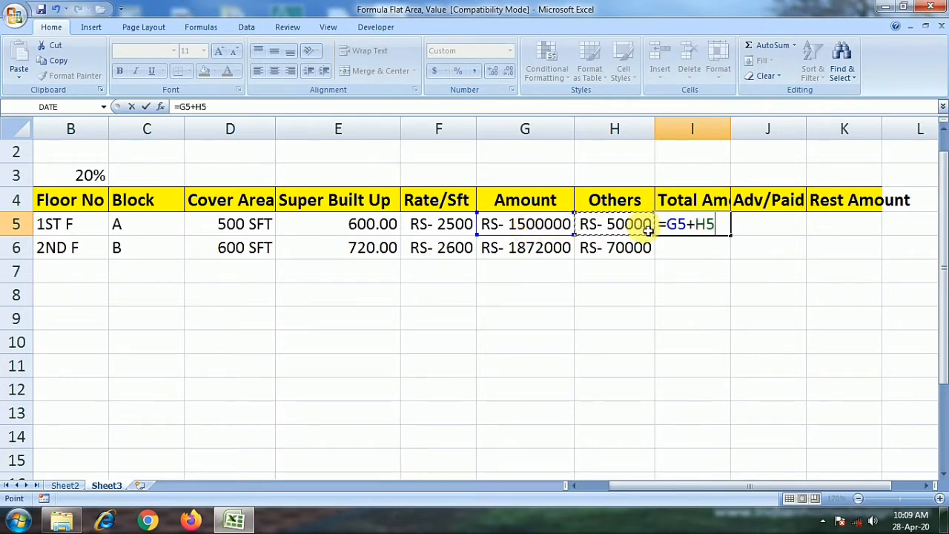
{"action": "key", "text": "Return"}
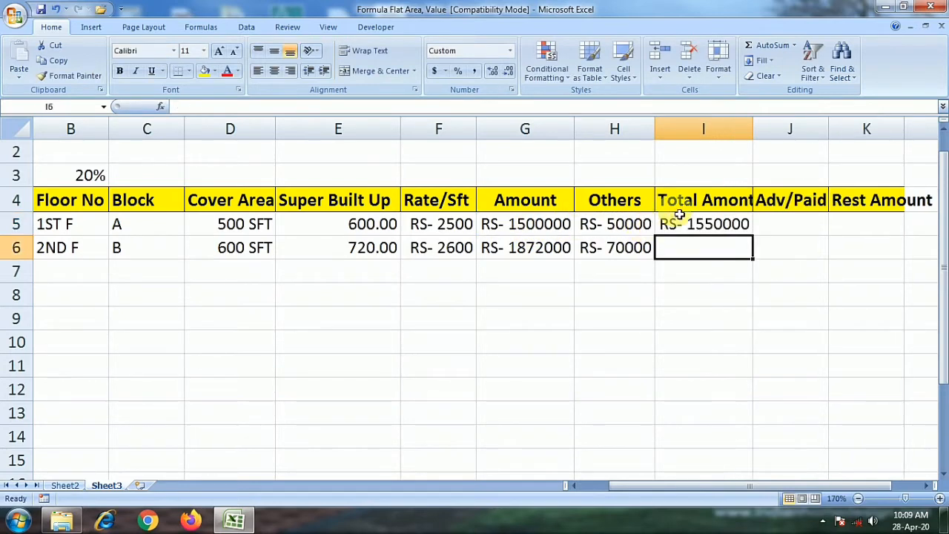
Fill the total amount formula from I5 down to I6
{"action": "left_click", "coordinate": [731, 224]}
{"action": "left_click_drag", "start_coordinate": [754, 236], "coordinate": [758, 256]}
{"action": "left_click", "coordinate": [667, 250]}
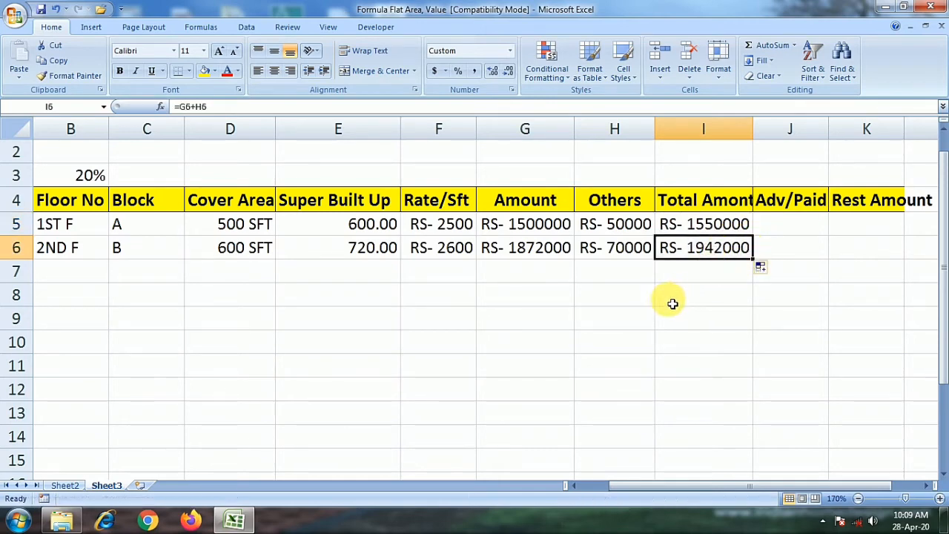
Select the first Adv/Paid cell, J5
{"action": "left_click", "coordinate": [797, 224]}
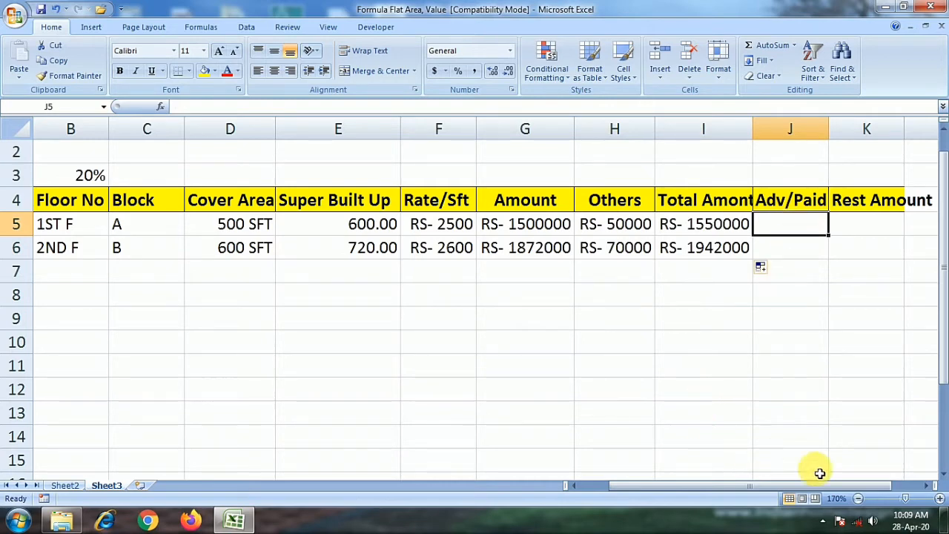
{"action": "left_click", "coordinate": [926, 486]}
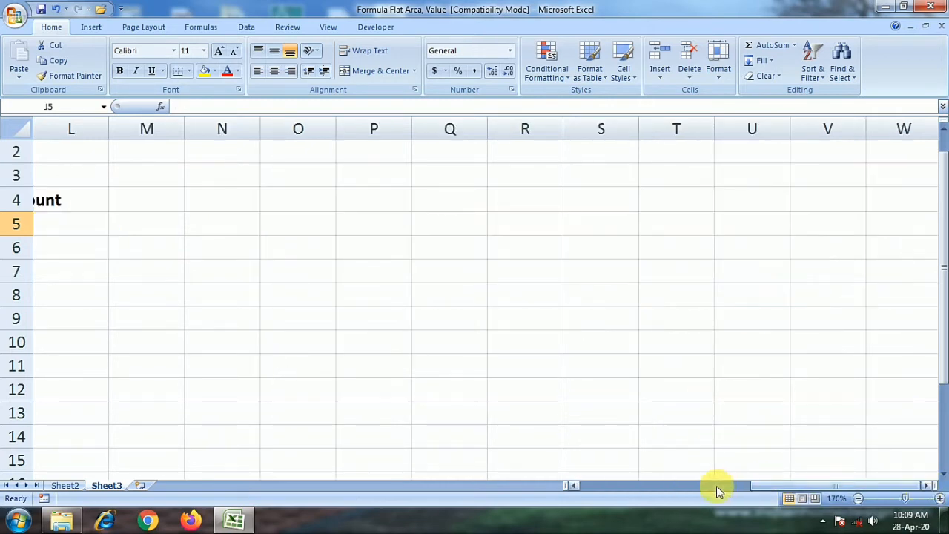
Widen the Rest Amount column to fit its heading and make the Adv/Paid column slightly wider
{"action": "scroll", "coordinate": [575, 485], "scroll_direction": "left", "scroll_amount": 6}
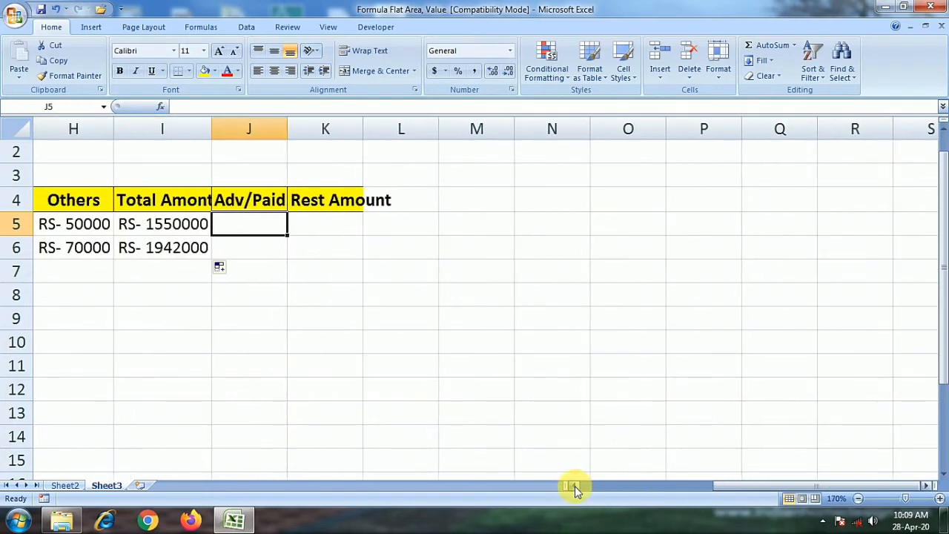
{"action": "left_click", "coordinate": [483, 227]}
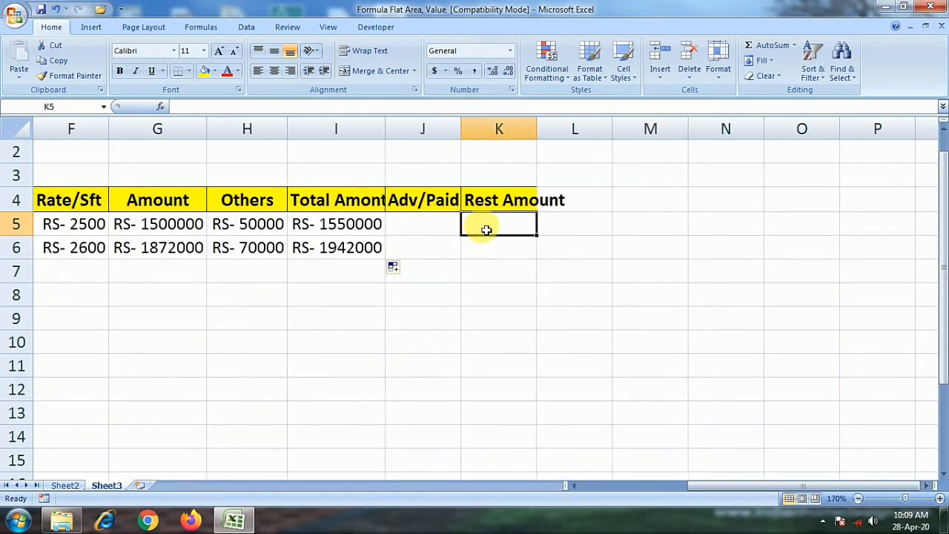
{"action": "double_click", "coordinate": [541, 132]}
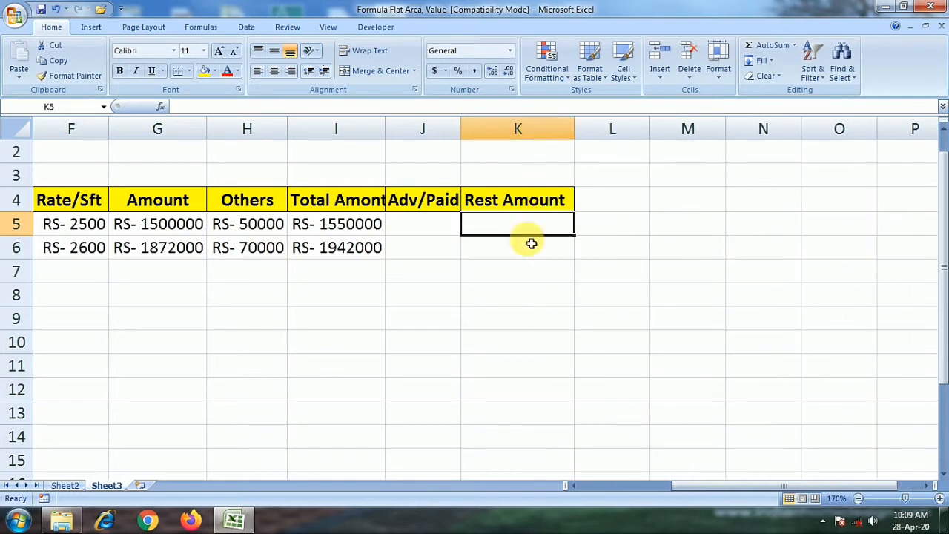
{"action": "left_click_drag", "start_coordinate": [466, 139], "coordinate": [469, 135]}
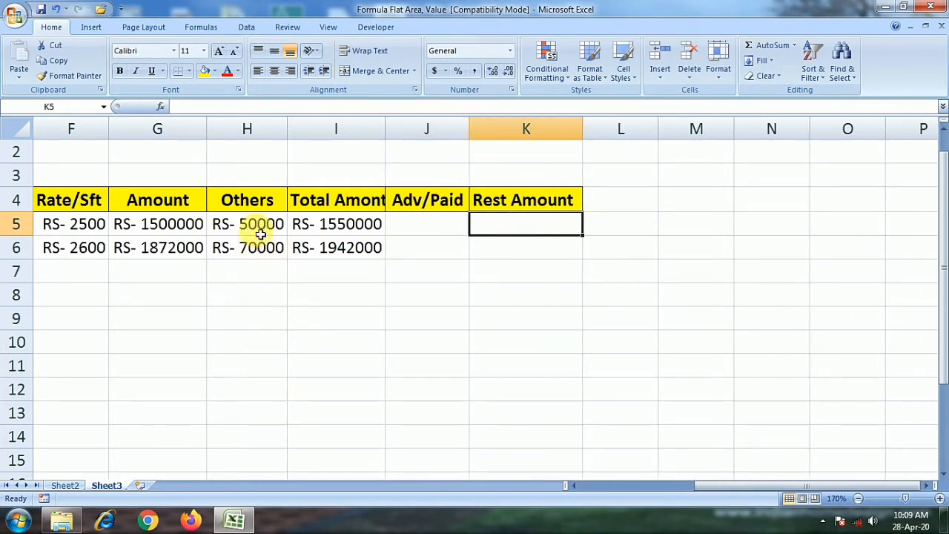
{"action": "left_click", "coordinate": [408, 232]}
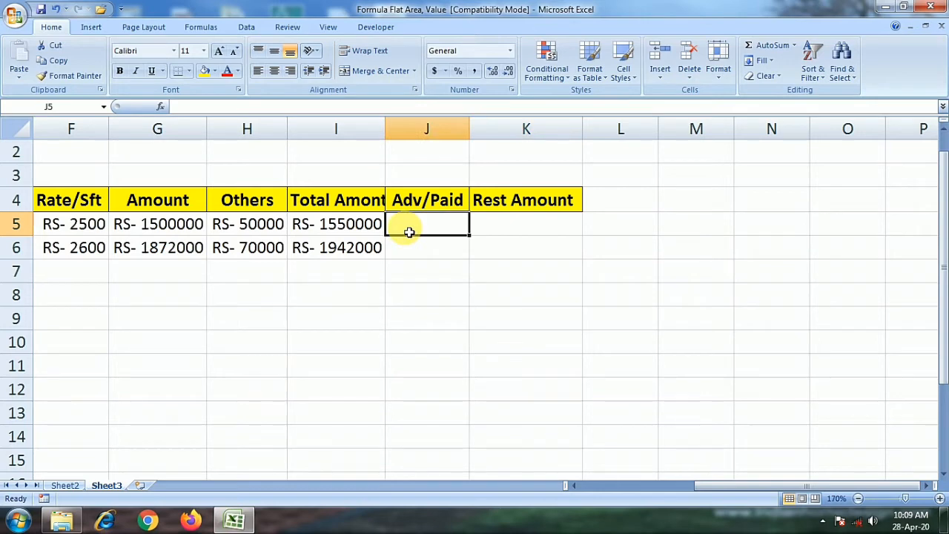
{"action": "left_click", "coordinate": [518, 227]}
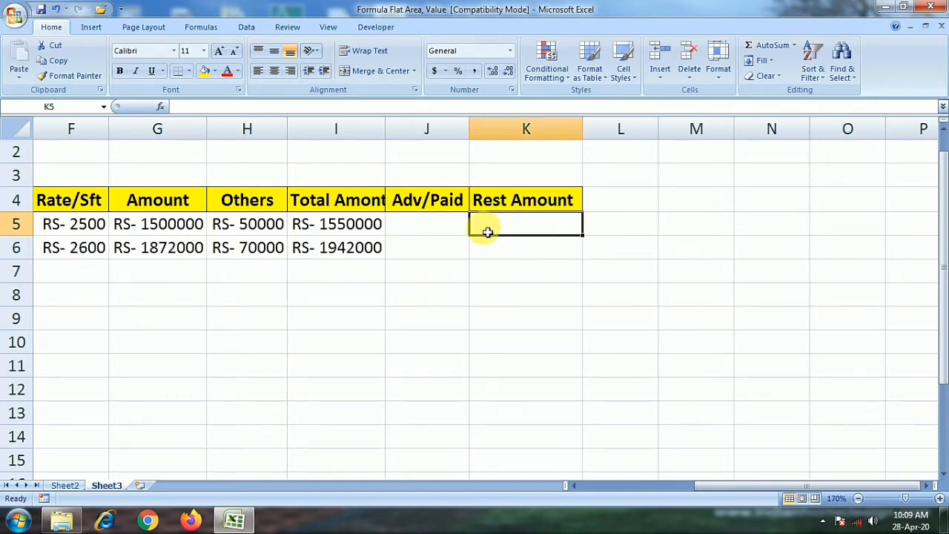
{"action": "left_click", "coordinate": [448, 232]}
Copy the RS- number format from Total Amont cell I5 to the Adv/Paid and Rest Amount cells J5:K6
{"action": "left_click", "coordinate": [378, 230]}
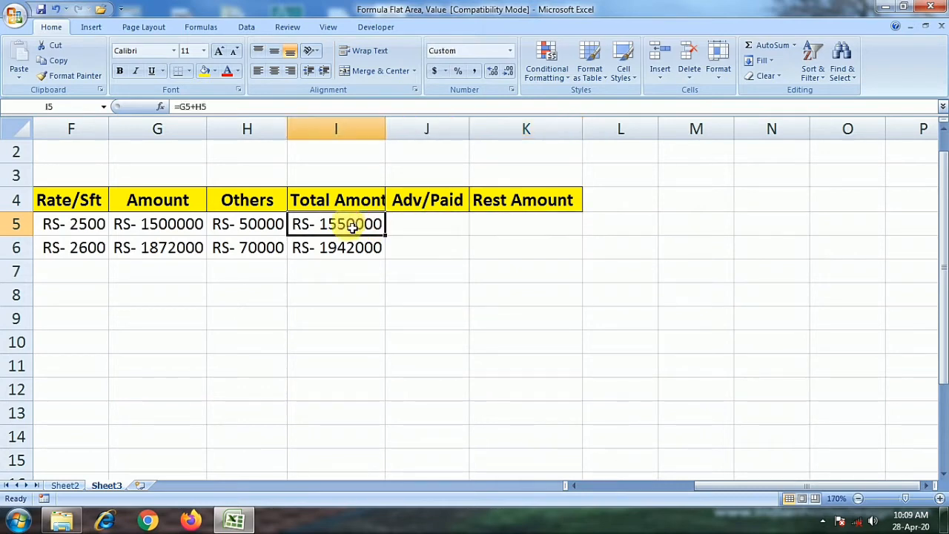
{"action": "left_click", "coordinate": [72, 76]}
{"action": "left_click_drag", "start_coordinate": [460, 228], "coordinate": [500, 248]}
{"action": "left_click", "coordinate": [503, 236]}
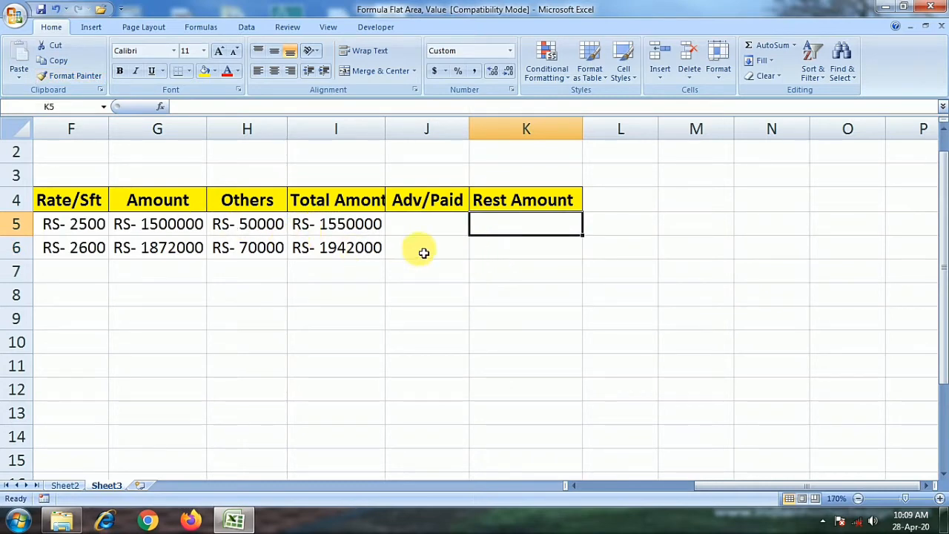
{"action": "left_click", "coordinate": [526, 232]}
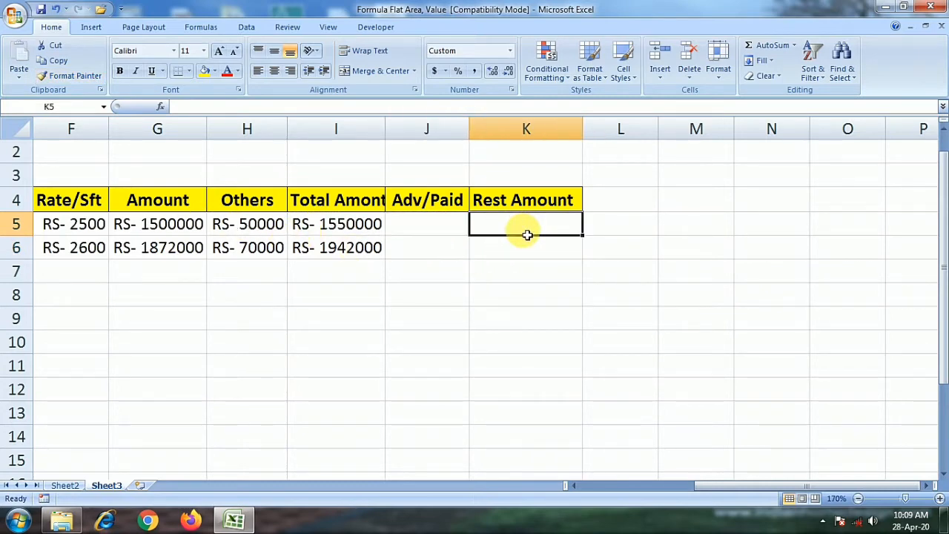
Enter 1550000 as the Adv/Paid amount for the SOLD flat in cell J5
{"action": "left_click_drag", "start_coordinate": [720, 485], "coordinate": [627, 489]}
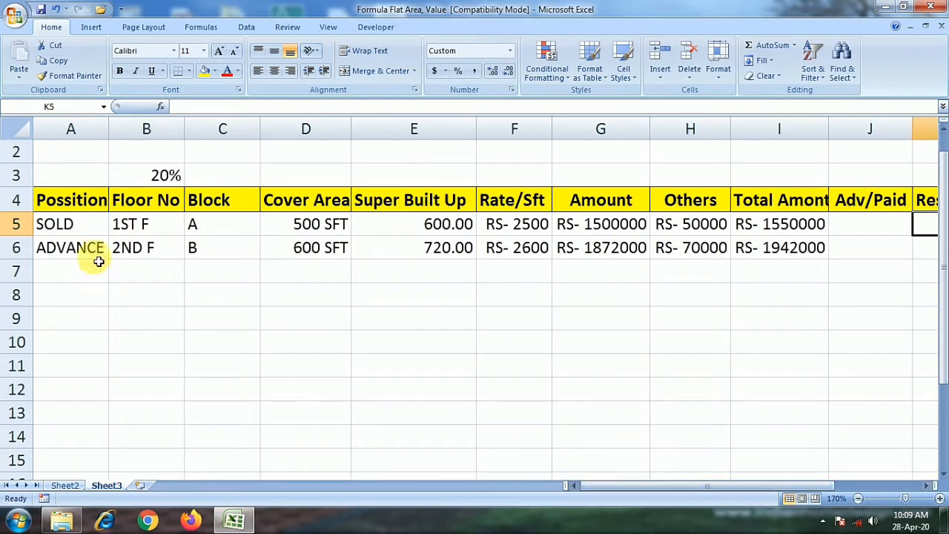
{"action": "left_click", "coordinate": [74, 227]}
{"action": "left_click_drag", "start_coordinate": [742, 483], "coordinate": [854, 480]}
{"action": "left_click", "coordinate": [628, 224]}
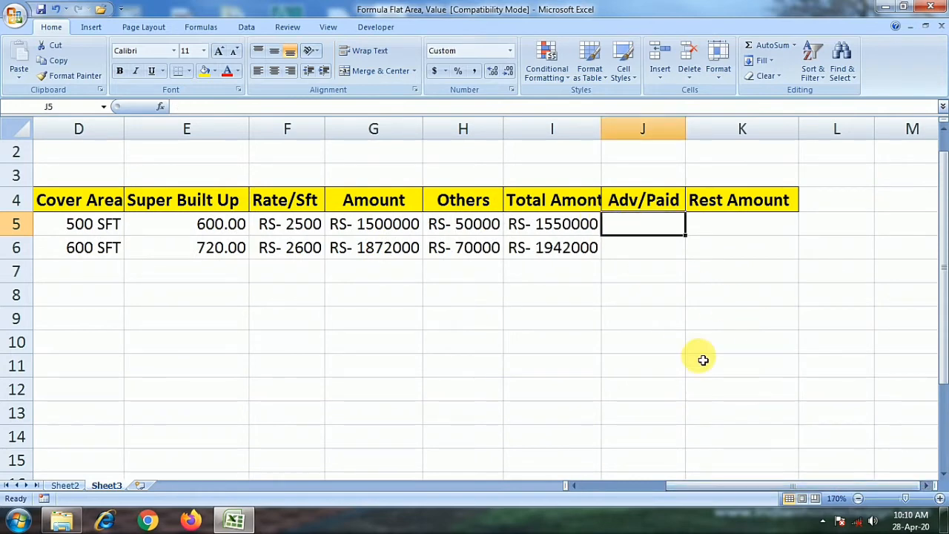
{"action": "type", "text": "15"}
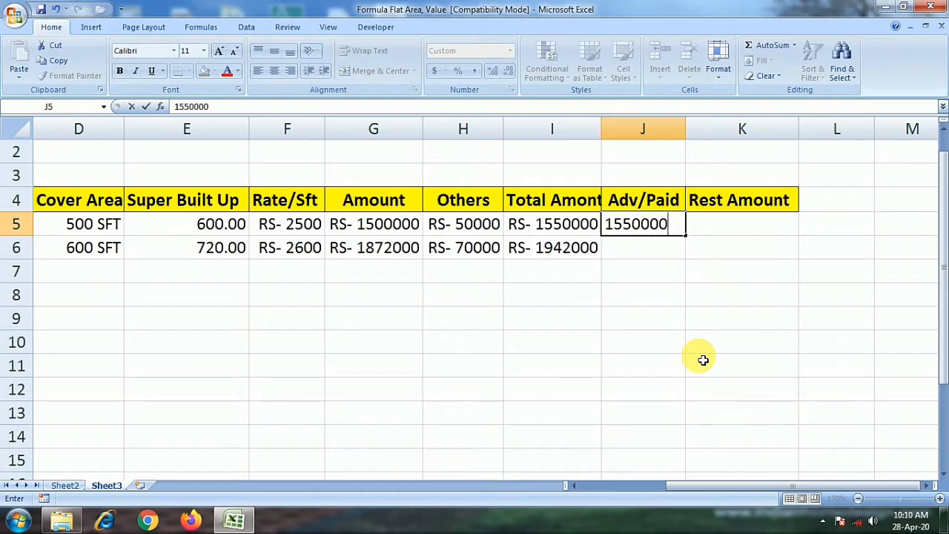
{"action": "type", "text": "50000"}
{"action": "scroll", "coordinate": [701, 357], "scroll_direction": "up", "scroll_amount": 1}
{"action": "left_click", "coordinate": [720, 257]}
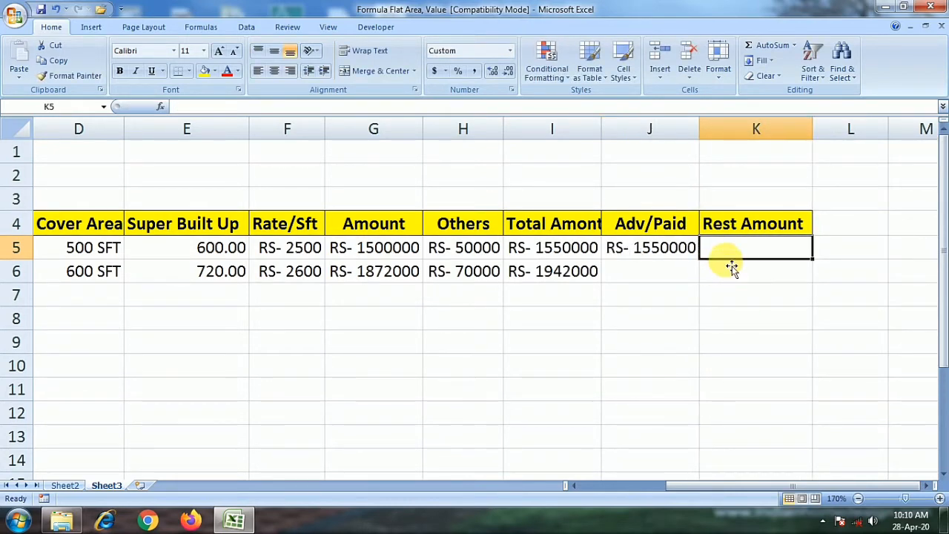
Enter 900000 as the Adv/Paid amount for the ADVANCE flat in cell J6
{"action": "left_click", "coordinate": [631, 273]}
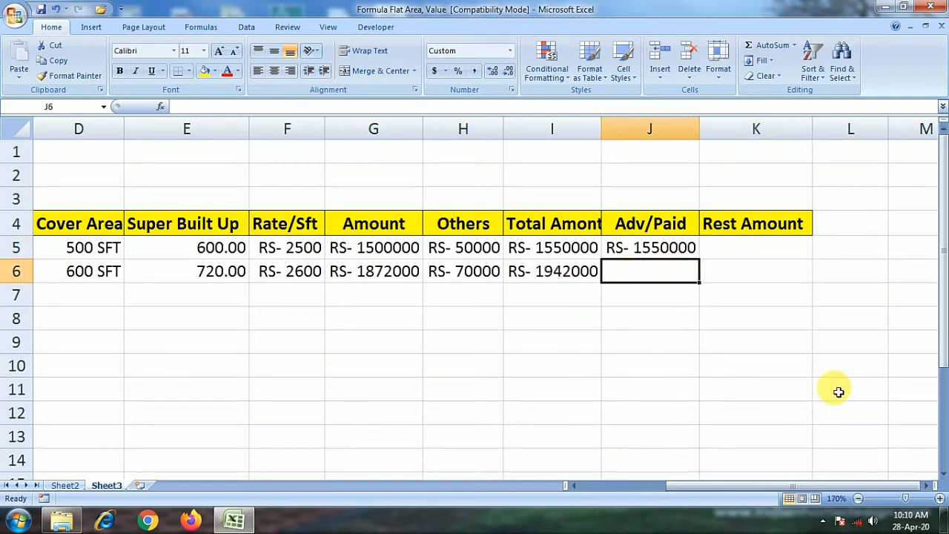
{"action": "type", "text": "900000"}
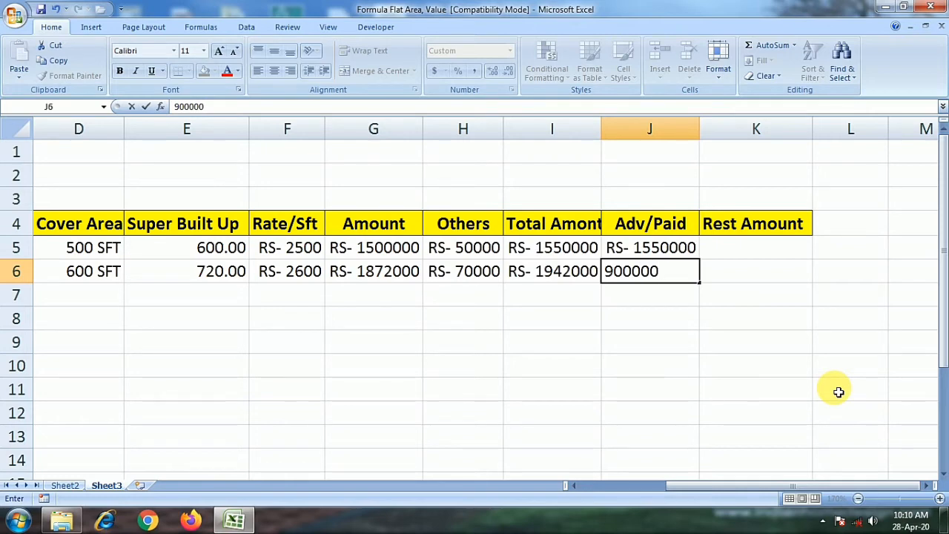
{"action": "key", "text": "Tab"}
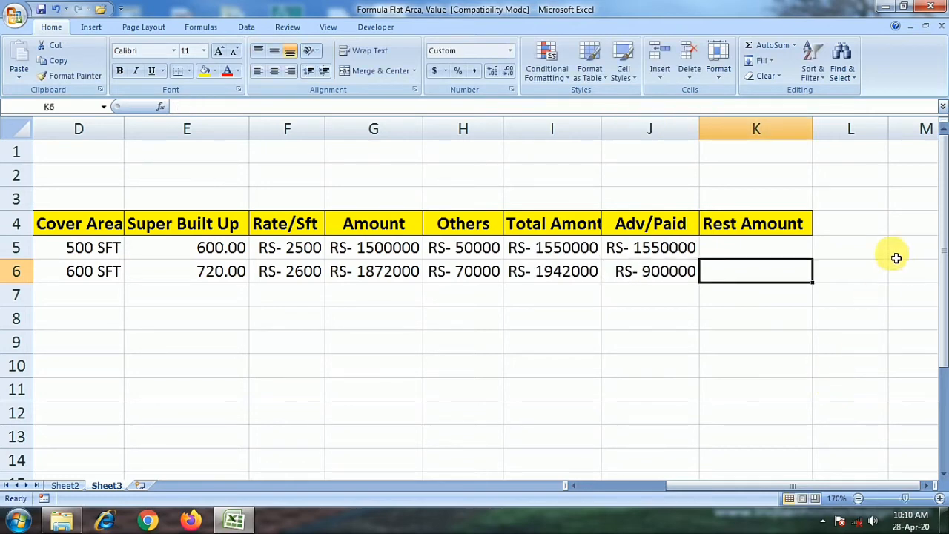
Calculate the Rest Amount in cell K5 with the formula =I5-J5
{"action": "left_click", "coordinate": [723, 248]}
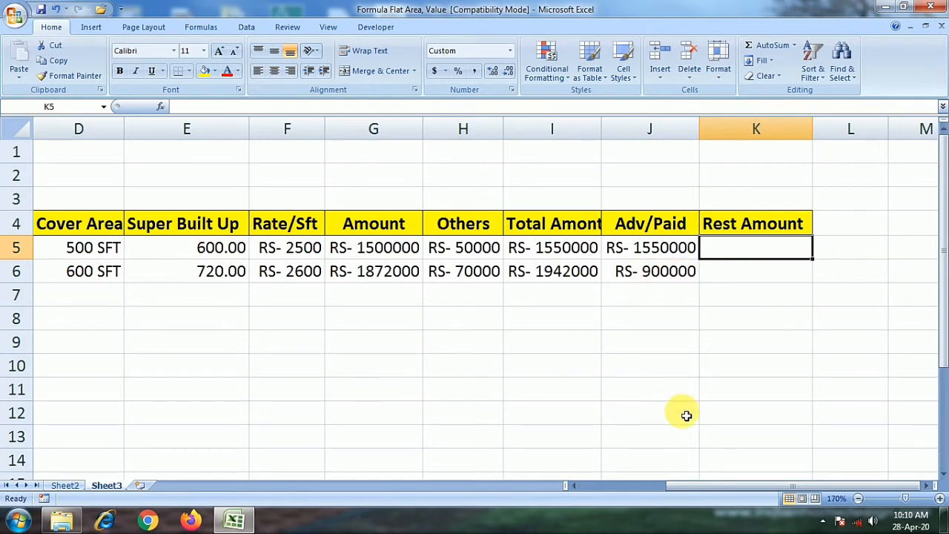
{"action": "left_click", "coordinate": [730, 253]}
{"action": "type", "text": "="}
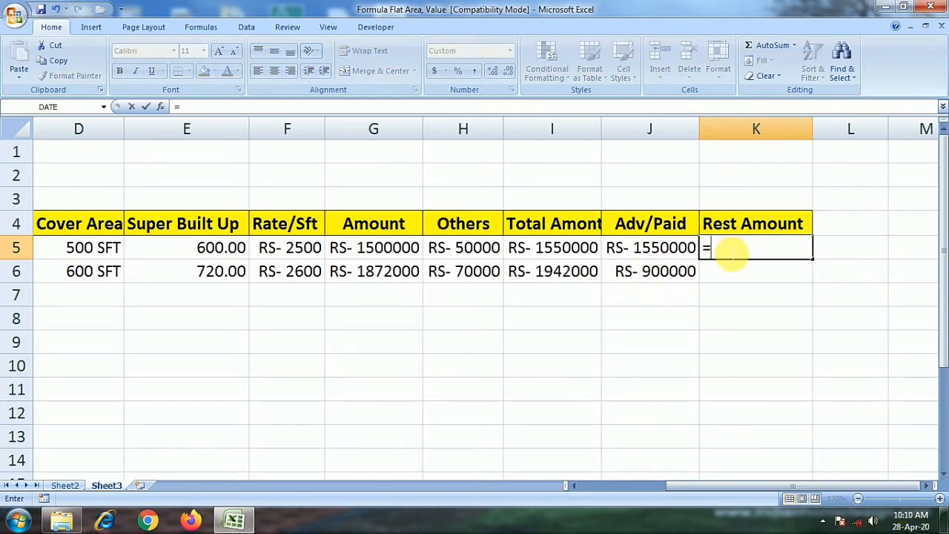
{"action": "left_click", "coordinate": [548, 254]}
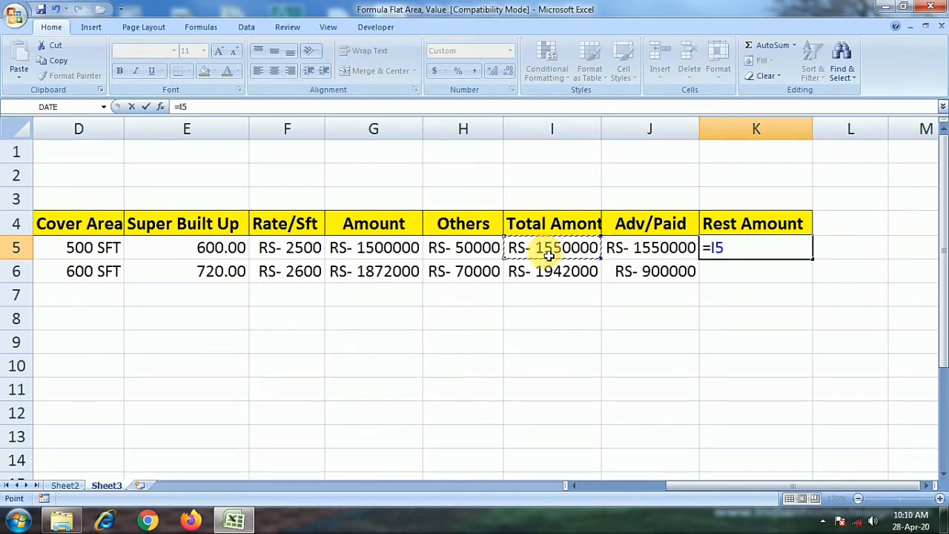
{"action": "type", "text": "-"}
{"action": "left_click", "coordinate": [654, 254]}
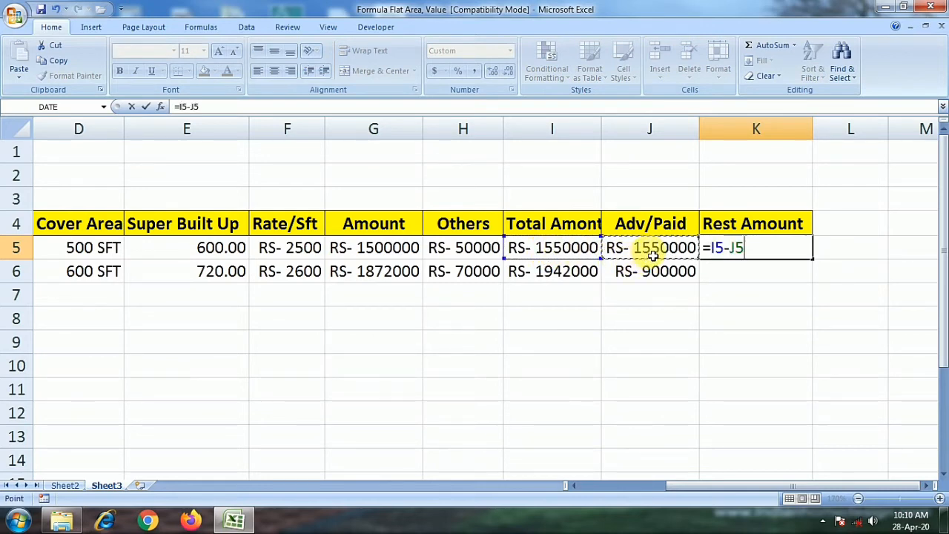
{"action": "key", "text": "Return"}
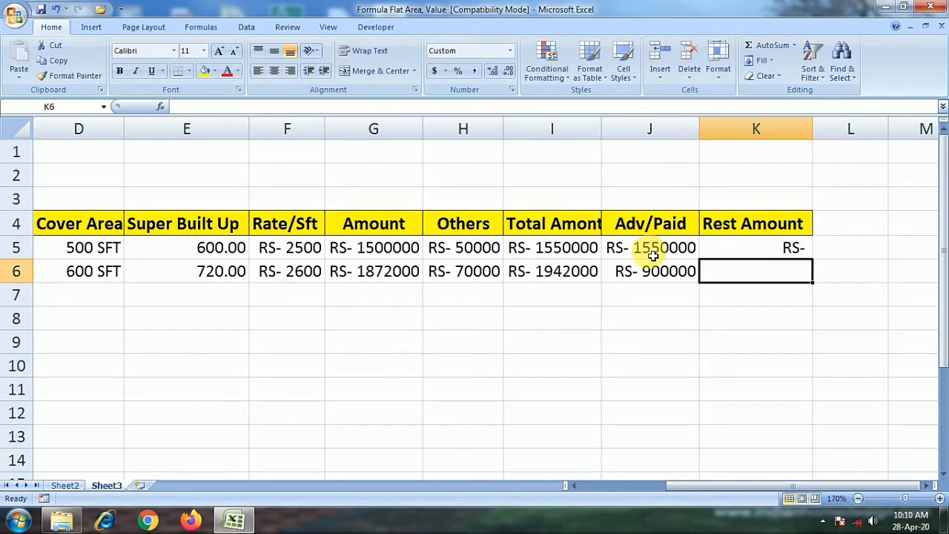
Fill the Rest Amount formula from K5 down to K6
{"action": "left_click", "coordinate": [807, 250]}
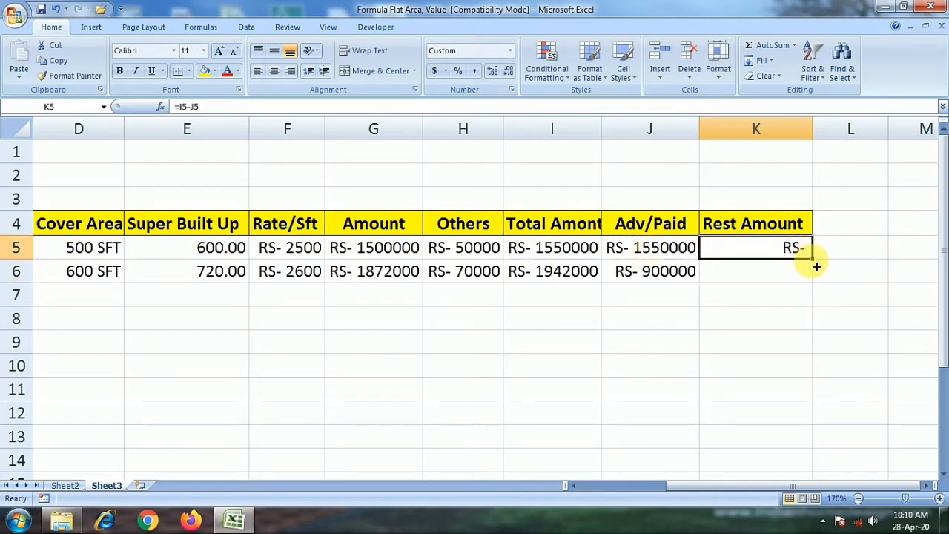
{"action": "left_click_drag", "start_coordinate": [816, 266], "coordinate": [815, 275]}
{"action": "left_click", "coordinate": [769, 272]}
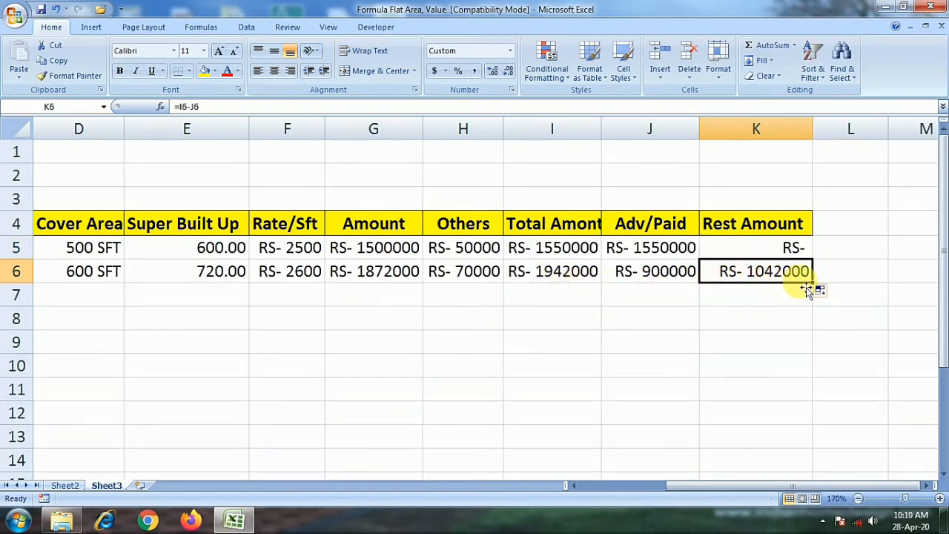
{"action": "left_click", "coordinate": [762, 254]}
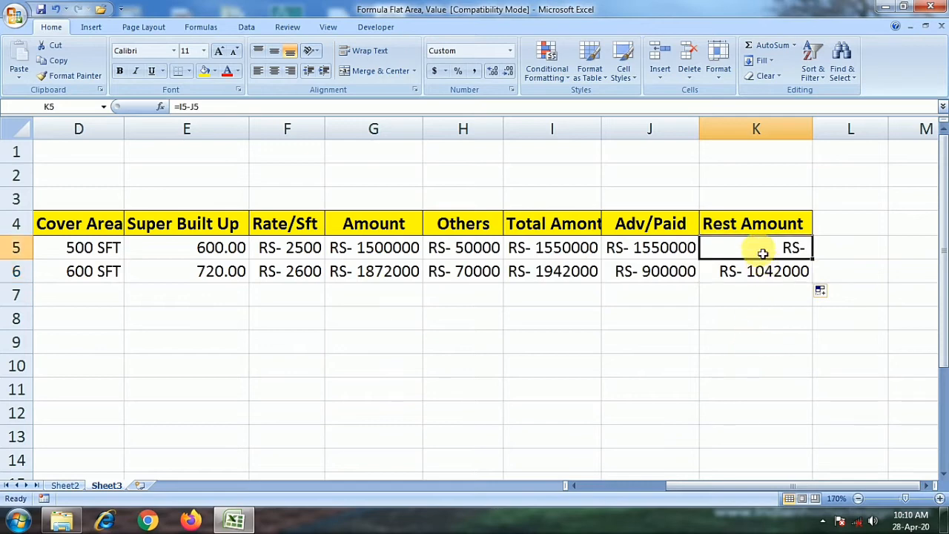
{"action": "left_click", "coordinate": [635, 249]}
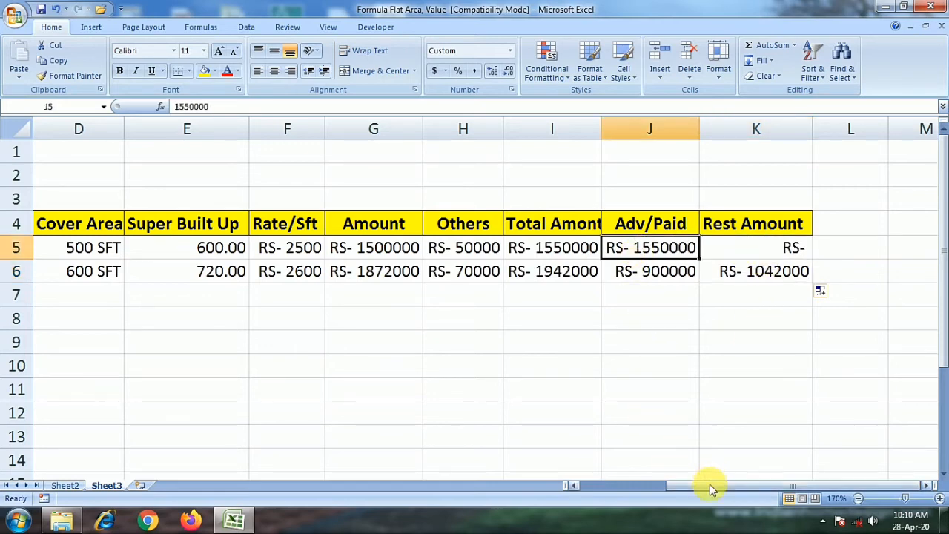
{"action": "left_click", "coordinate": [787, 247]}
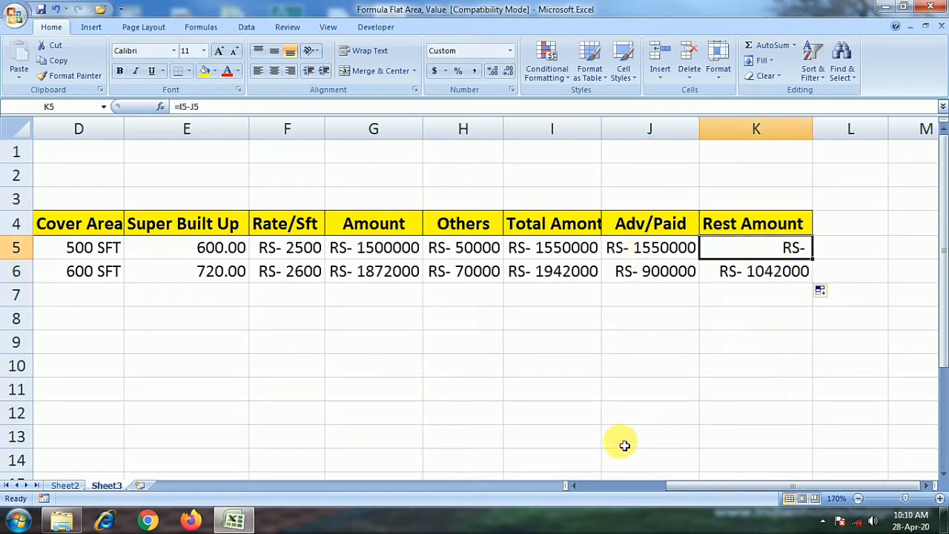
Center the Possition, Floor No and Block entries in cells A5:C6 horizontally
{"action": "left_click_drag", "start_coordinate": [706, 489], "coordinate": [589, 492]}
{"action": "left_click", "coordinate": [72, 274]}
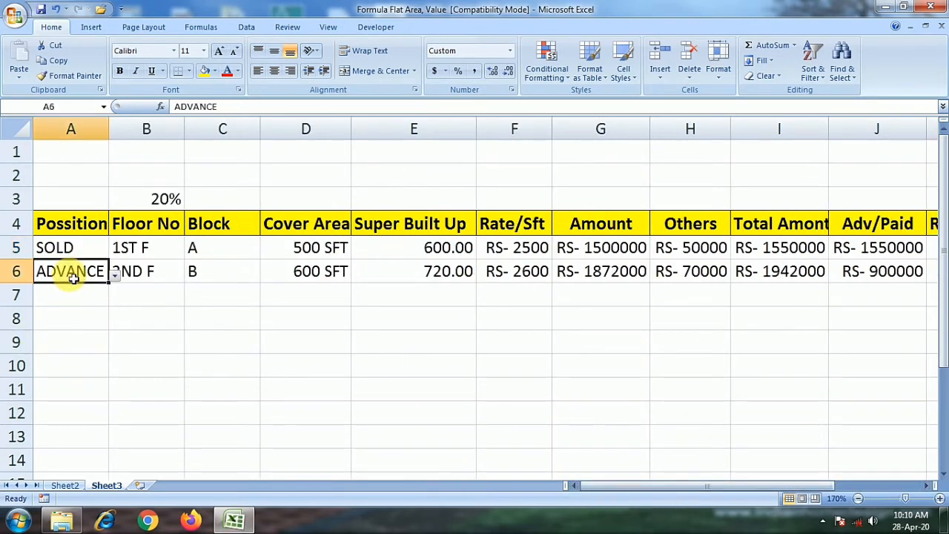
{"action": "left_click", "coordinate": [70, 245]}
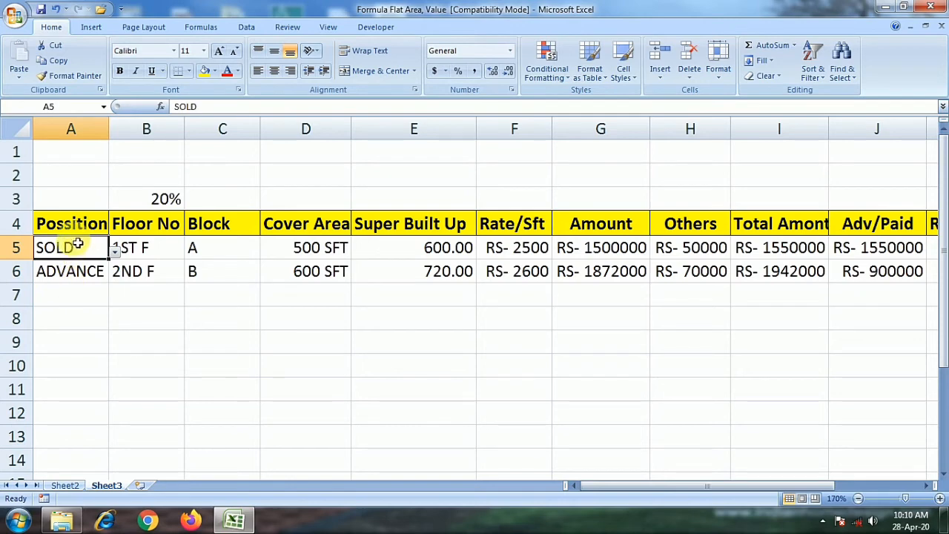
{"action": "left_click_drag", "start_coordinate": [77, 249], "coordinate": [191, 283]}
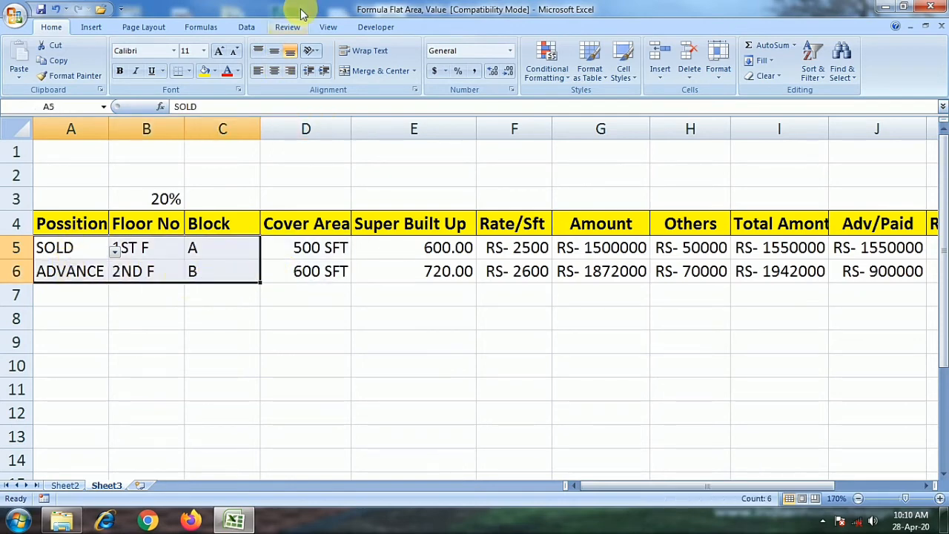
{"action": "left_click", "coordinate": [274, 74]}
{"action": "left_click", "coordinate": [223, 343]}
Apply all borders to the whole flat table in range A4:K6
{"action": "left_click_drag", "start_coordinate": [65, 224], "coordinate": [926, 260]}
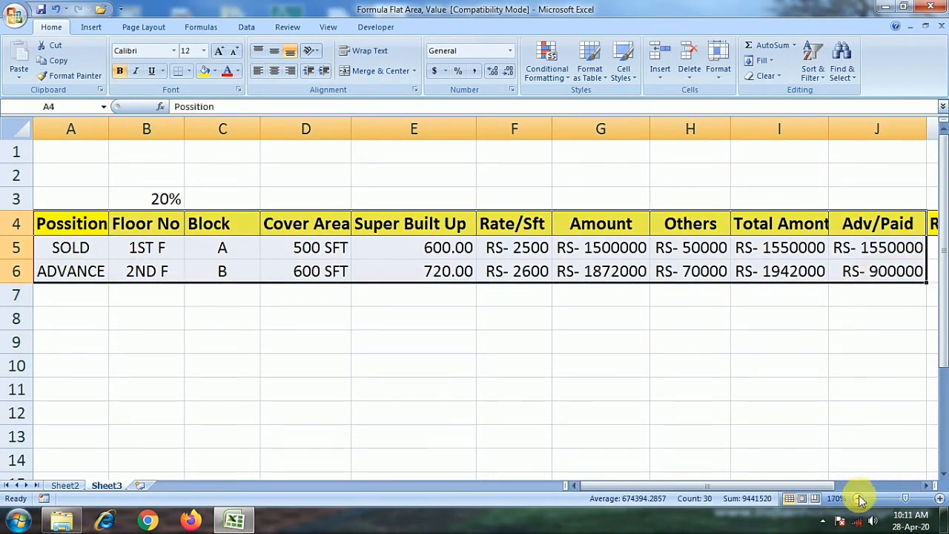
{"action": "left_click", "coordinate": [858, 498]}
{"action": "left_click", "coordinate": [859, 499]}
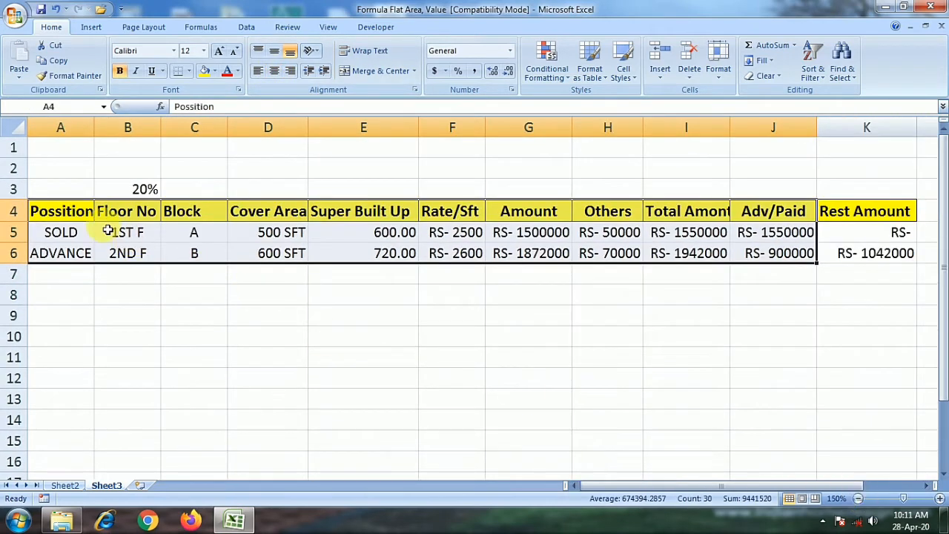
{"action": "left_click_drag", "start_coordinate": [70, 211], "coordinate": [881, 254]}
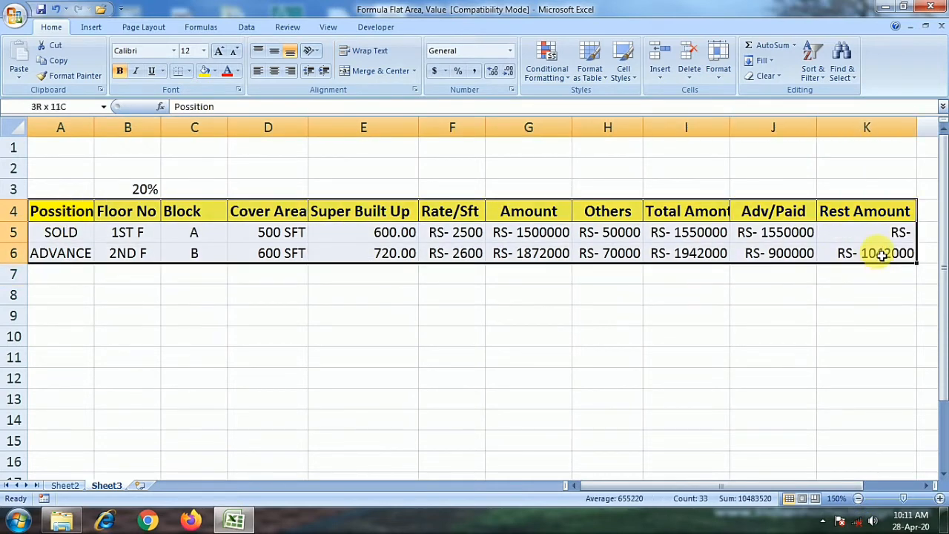
{"action": "left_click", "coordinate": [187, 71]}
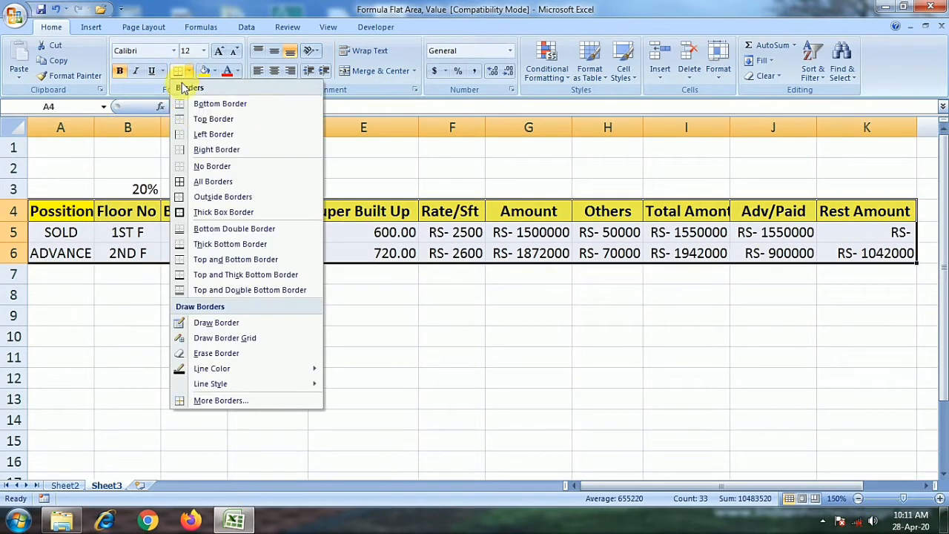
{"action": "left_click", "coordinate": [215, 183]}
{"action": "left_click", "coordinate": [275, 333]}
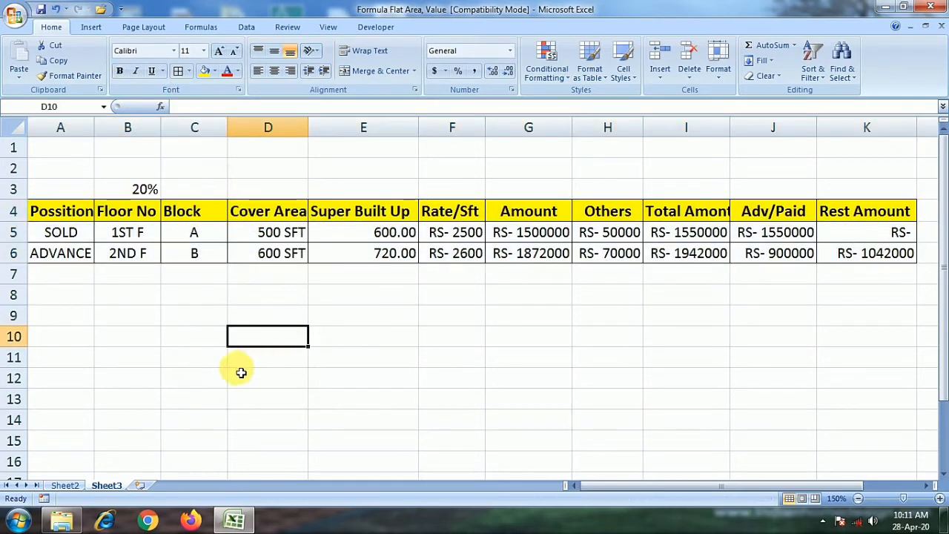
Enter the label SUPER BUILT UP in cell B2, above the 20% rate
{"action": "left_click", "coordinate": [141, 175]}
{"action": "type", "text": "s"}
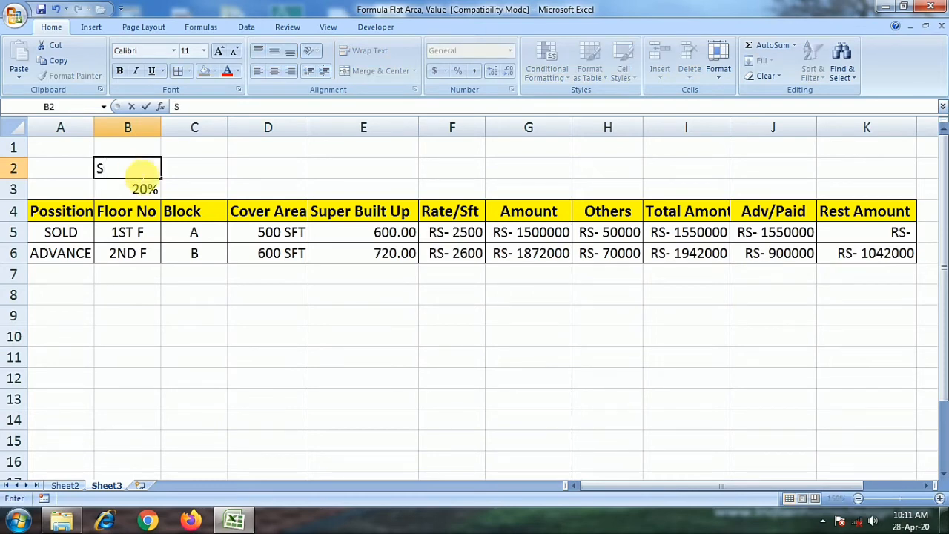
{"action": "type", "text": "UPER BUILT"}
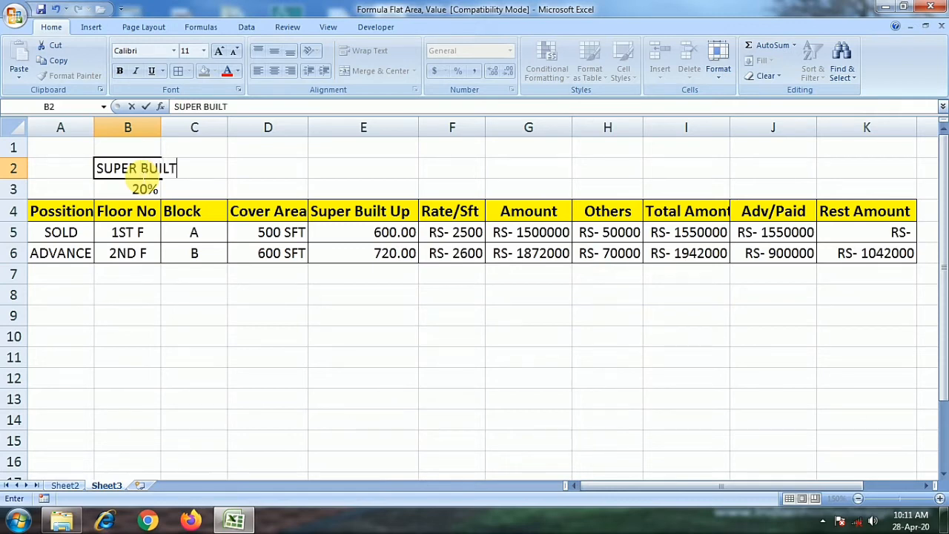
{"action": "type", "text": " UP"}
{"action": "left_click", "coordinate": [186, 289]}
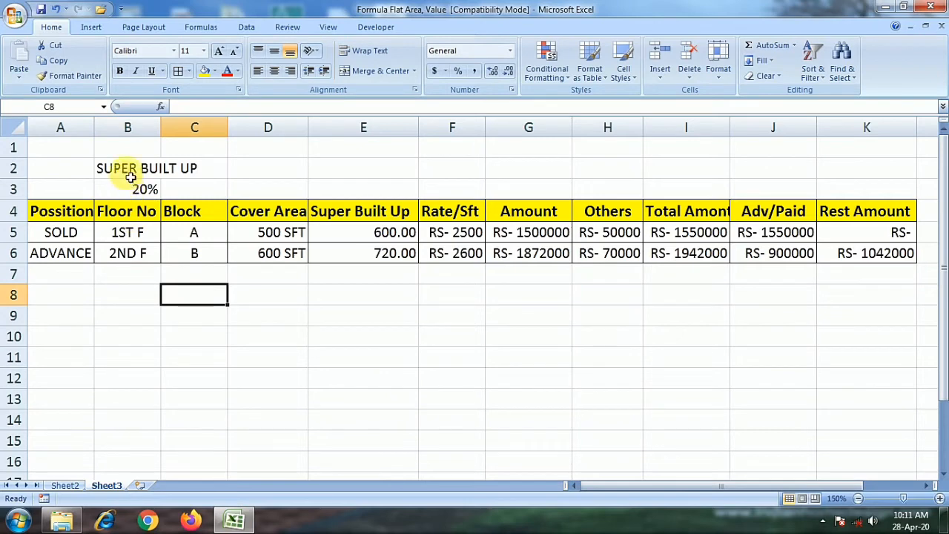
Merge and center the SUPER BUILT UP label across B2:C2 and the 20% rate across B3:C3
{"action": "left_click_drag", "start_coordinate": [127, 172], "coordinate": [182, 195]}
{"action": "left_click", "coordinate": [376, 70]}
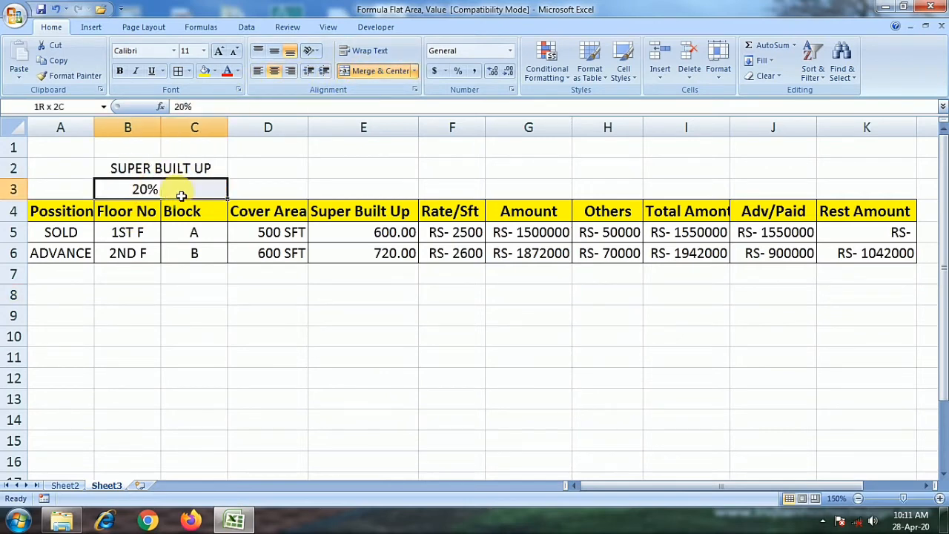
{"action": "left_click", "coordinate": [376, 70]}
{"action": "left_click", "coordinate": [171, 278]}
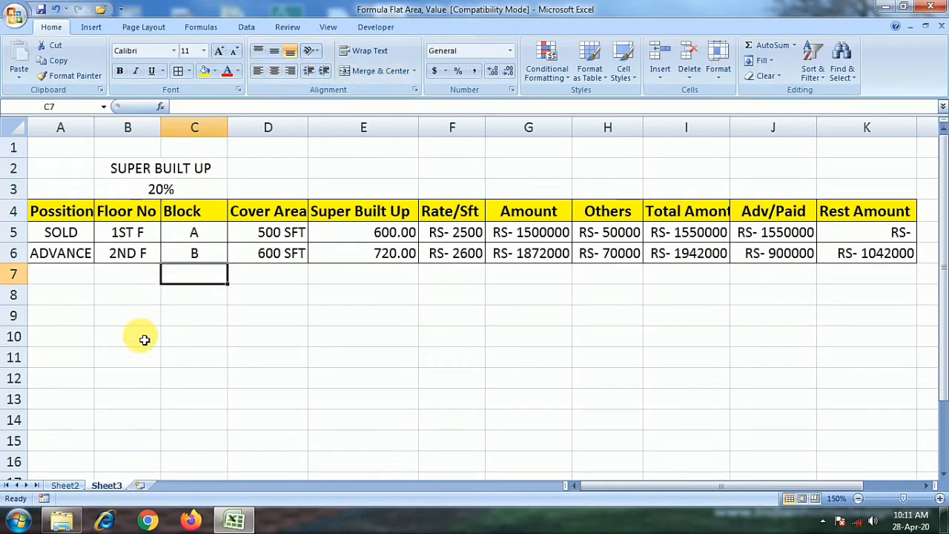
Enter the label COUNT in cell A2
{"action": "left_click", "coordinate": [126, 177]}
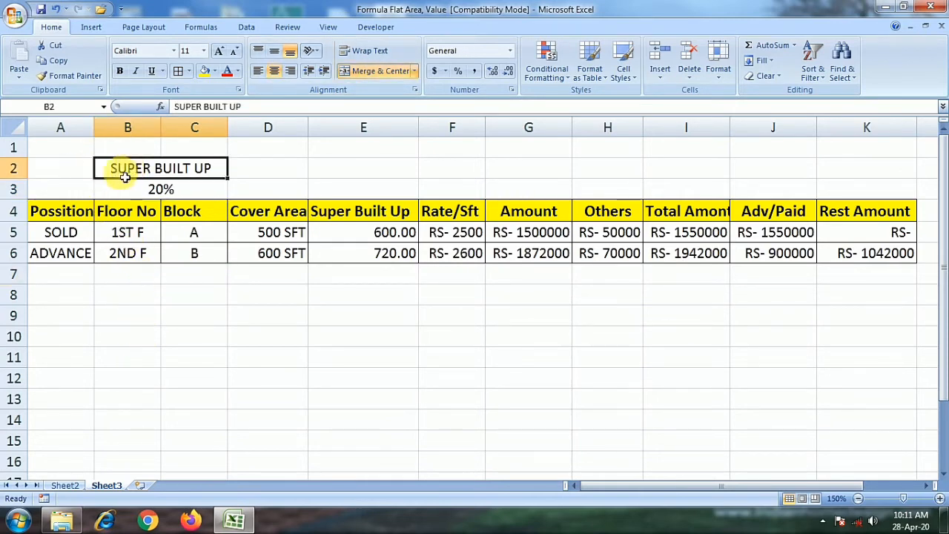
{"action": "left_click", "coordinate": [65, 173]}
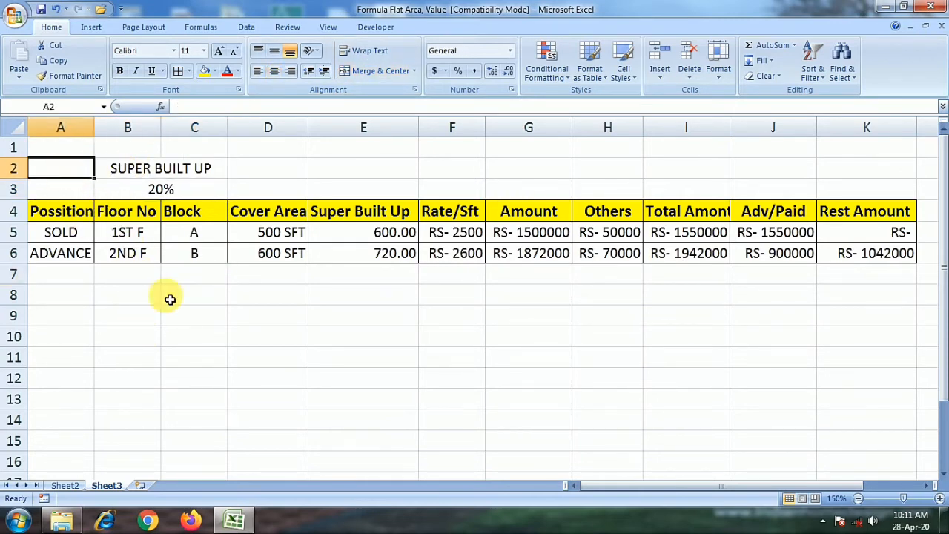
{"action": "type", "text": "cOUNT"}
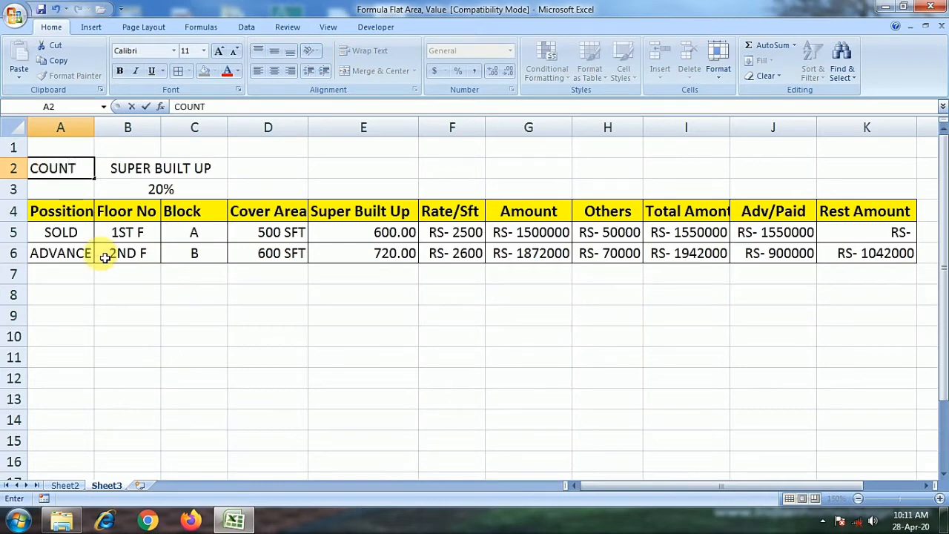
Count the Possition entries in cell A3 with the formula =SUBTOTAL(3,A5:A6) and center the result horizontally
{"action": "left_click", "coordinate": [53, 190]}
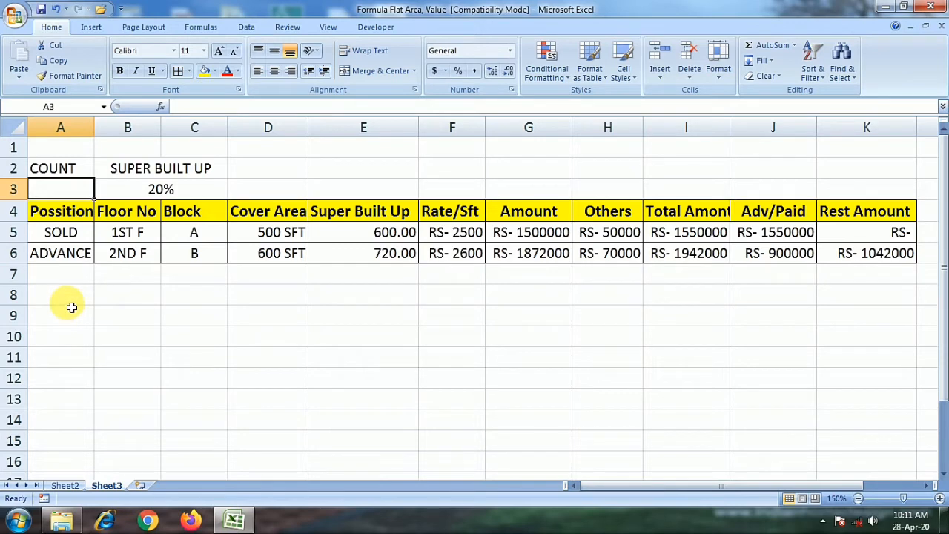
{"action": "type", "text": "=SUBTOTAL("}
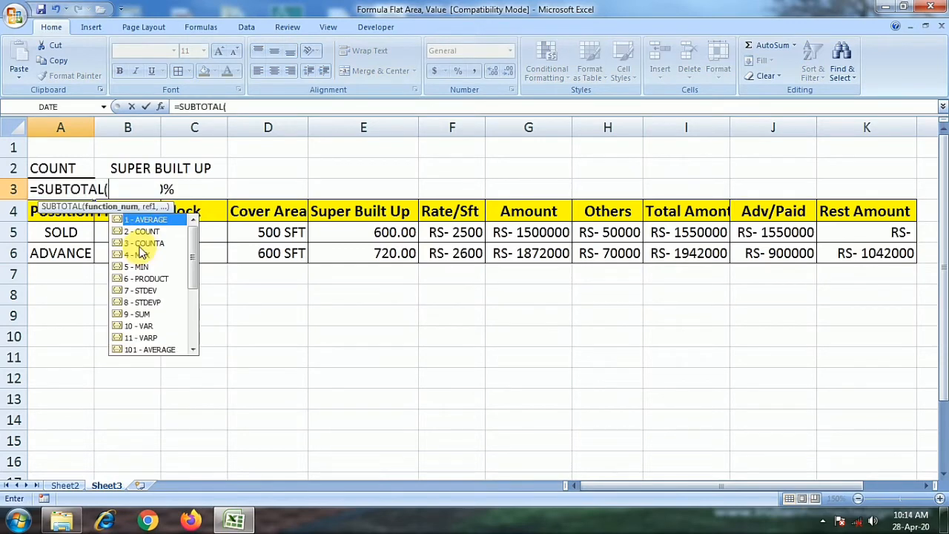
{"action": "double_click", "coordinate": [139, 244]}
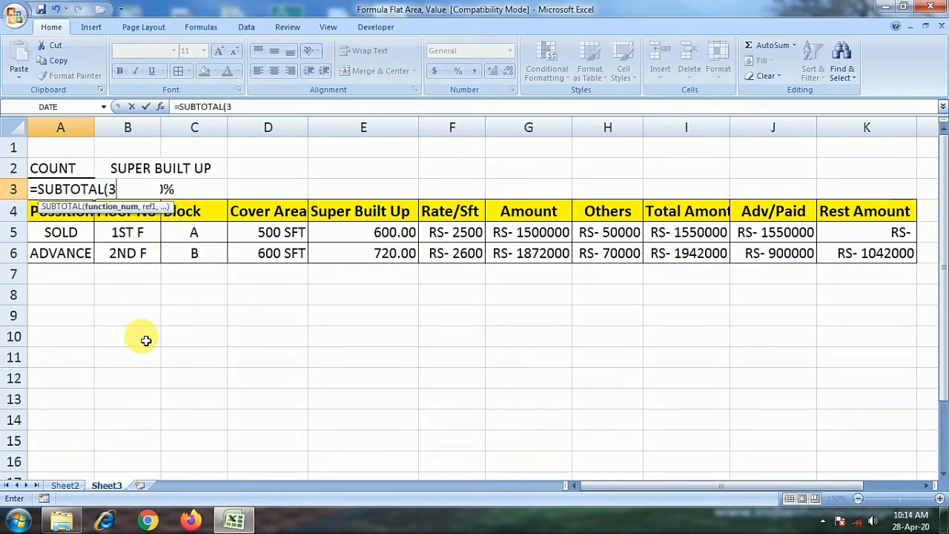
{"action": "type", "text": ","}
{"action": "left_click_drag", "start_coordinate": [70, 238], "coordinate": [78, 251]}
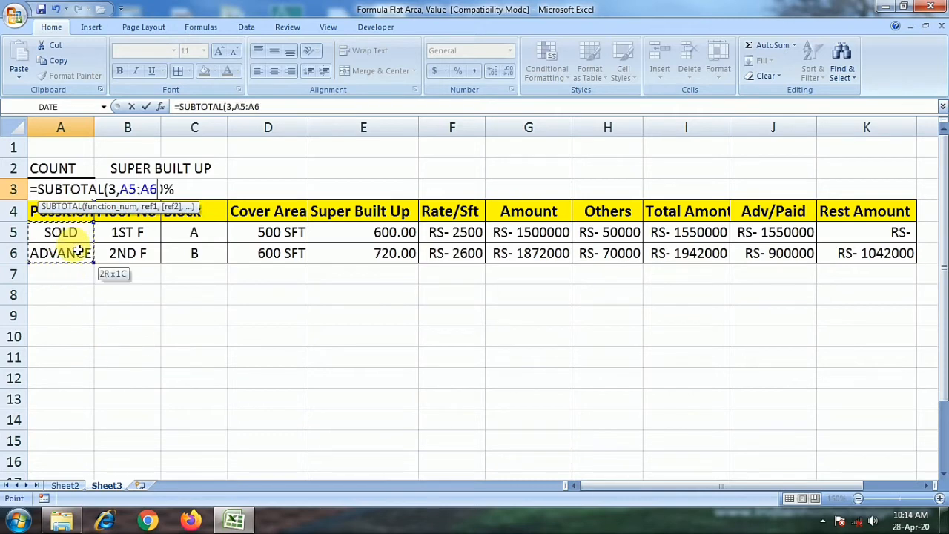
{"action": "key", "text": "Return"}
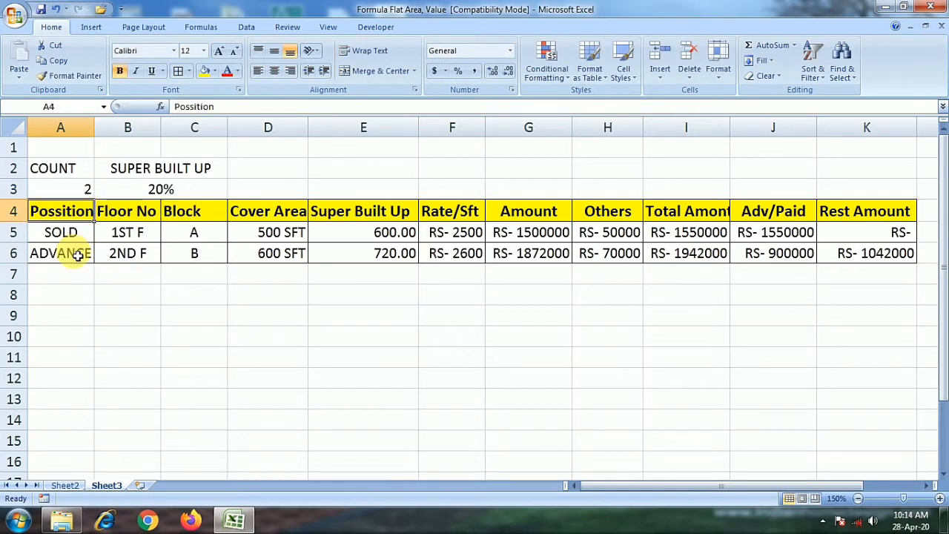
{"action": "left_click", "coordinate": [78, 190]}
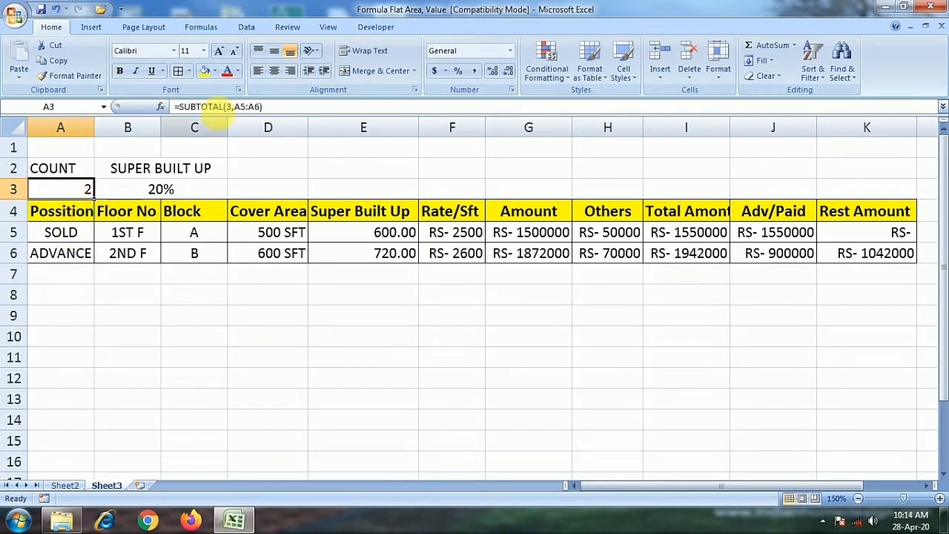
{"action": "left_click", "coordinate": [273, 70]}
Enter the label TOTAL C AREA in cell D2
{"action": "left_click", "coordinate": [159, 195]}
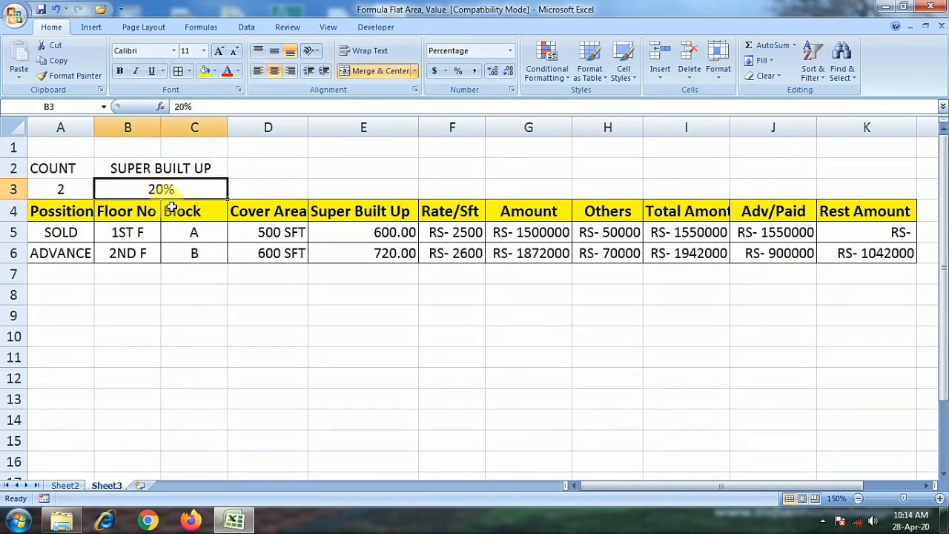
{"action": "left_click", "coordinate": [270, 193]}
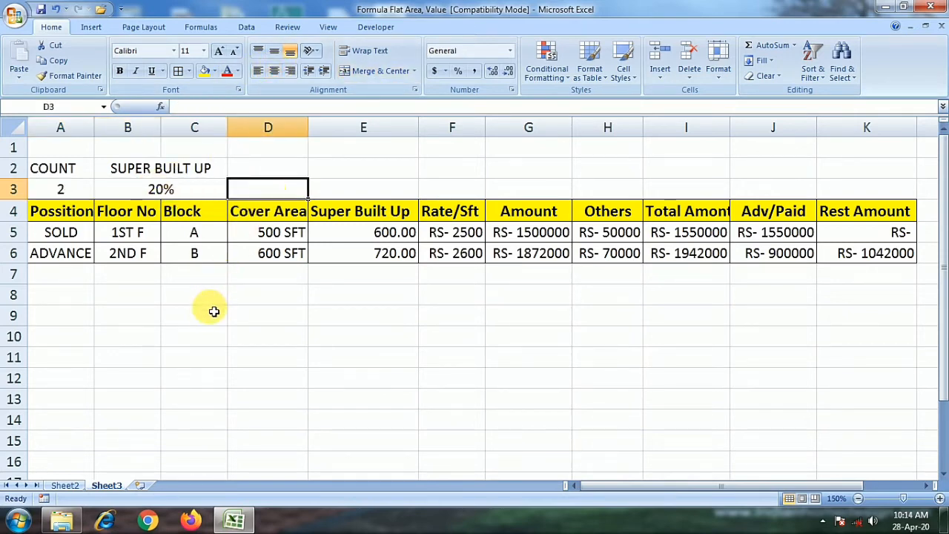
{"action": "left_click", "coordinate": [263, 151]}
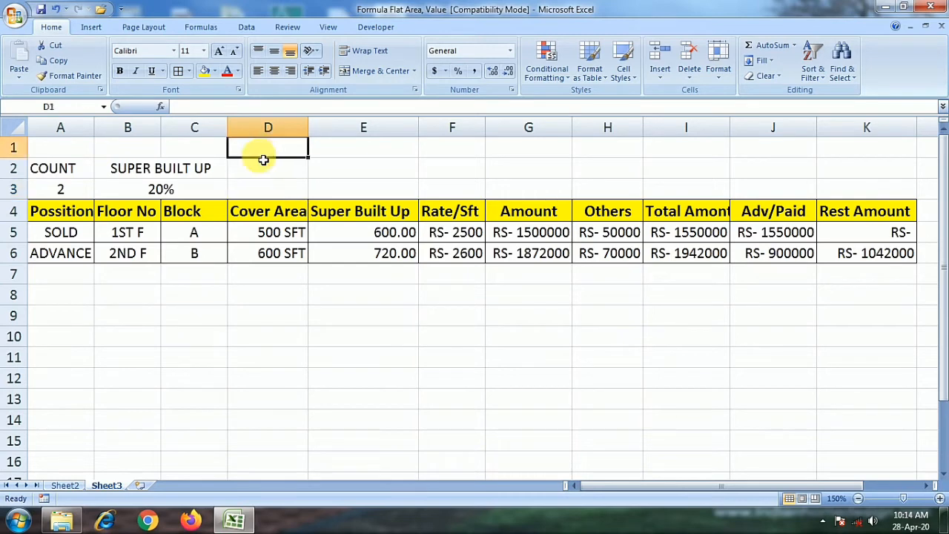
{"action": "left_click", "coordinate": [264, 162]}
{"action": "type", "text": "t"}
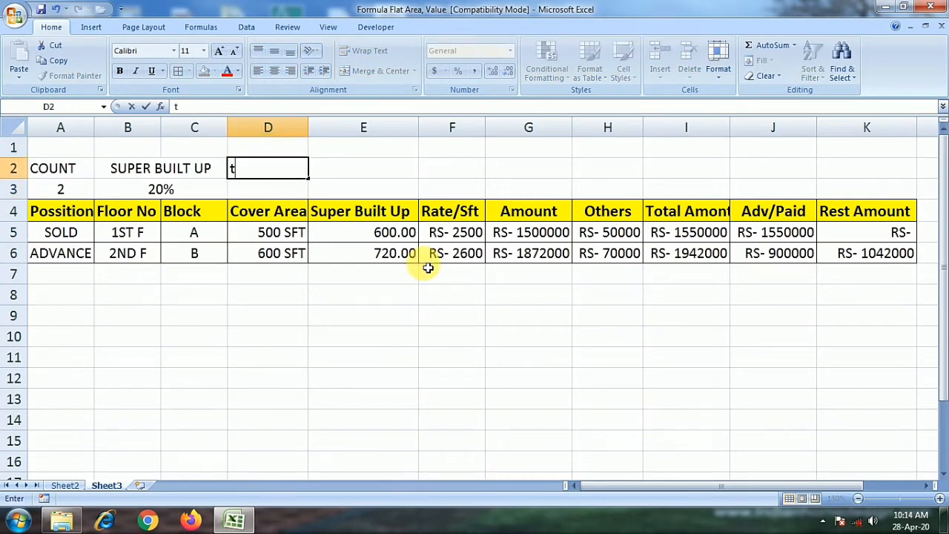
{"action": "type", "text": "OTAL"}
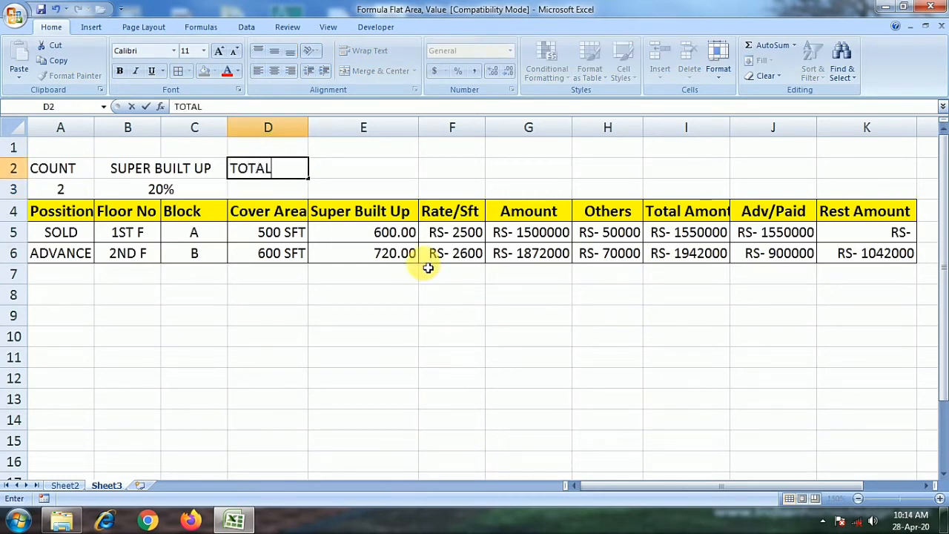
{"action": "type", "text": " C AR"}
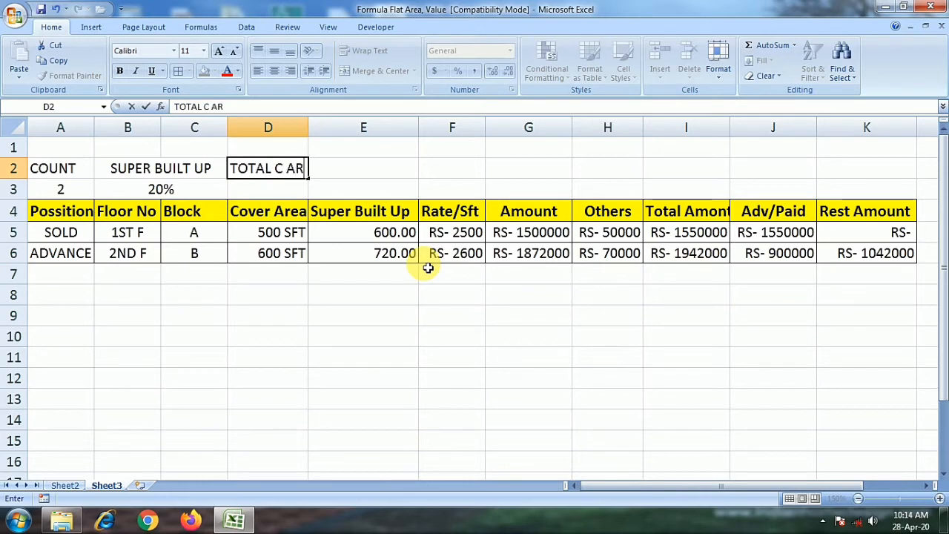
{"action": "type", "text": "EA"}
{"action": "left_click", "coordinate": [251, 186]}
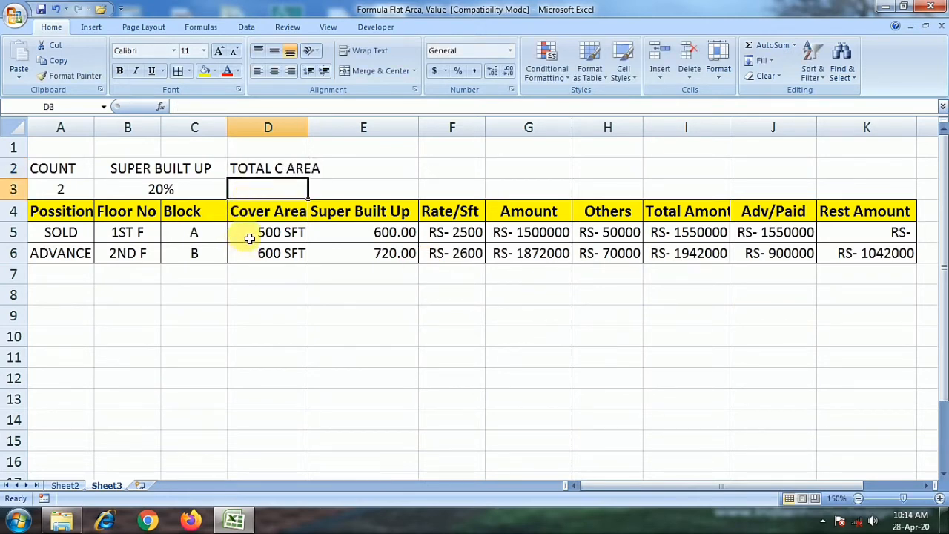
{"action": "type", "text": "SUBT"}
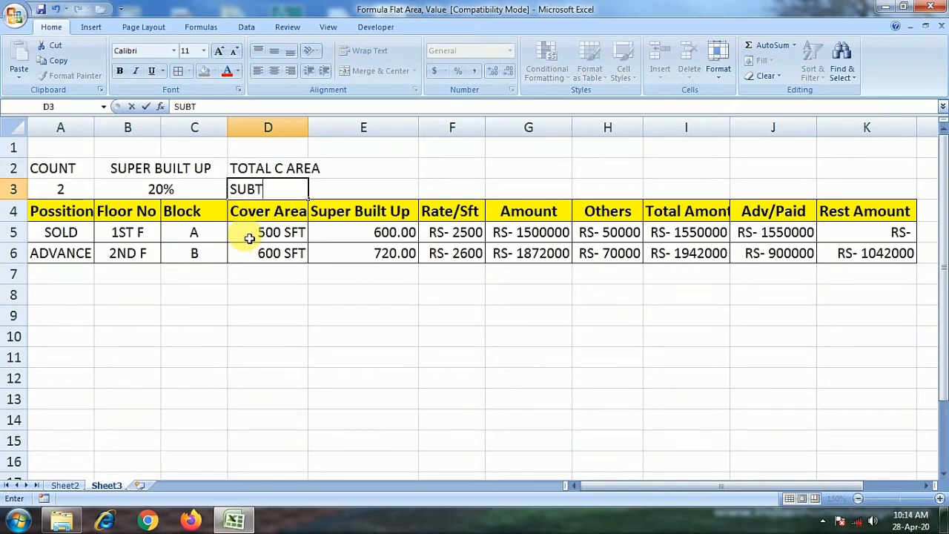
{"action": "type", "text": "O"}
{"action": "key", "text": "BackSpace"}
{"action": "key", "text": "BackSpace"}
{"action": "key", "text": "BackSpace"}
{"action": "key", "text": "BackSpace"}
{"action": "key", "text": "BackSpace"}
Sum the Cover Area values in cell D3 with the formula =SUBTOTAL(9,D5:D6)
{"action": "type", "text": "=SUB"}
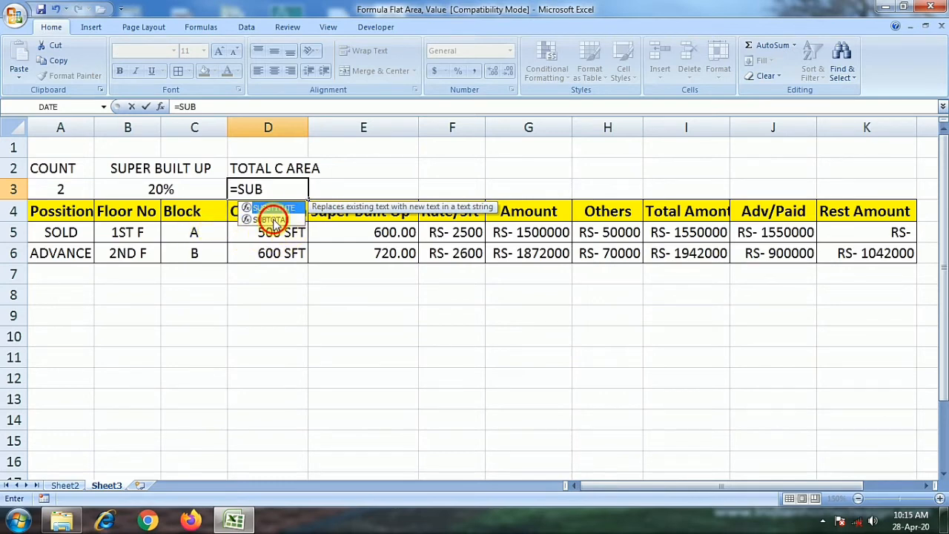
{"action": "double_click", "coordinate": [270, 219]}
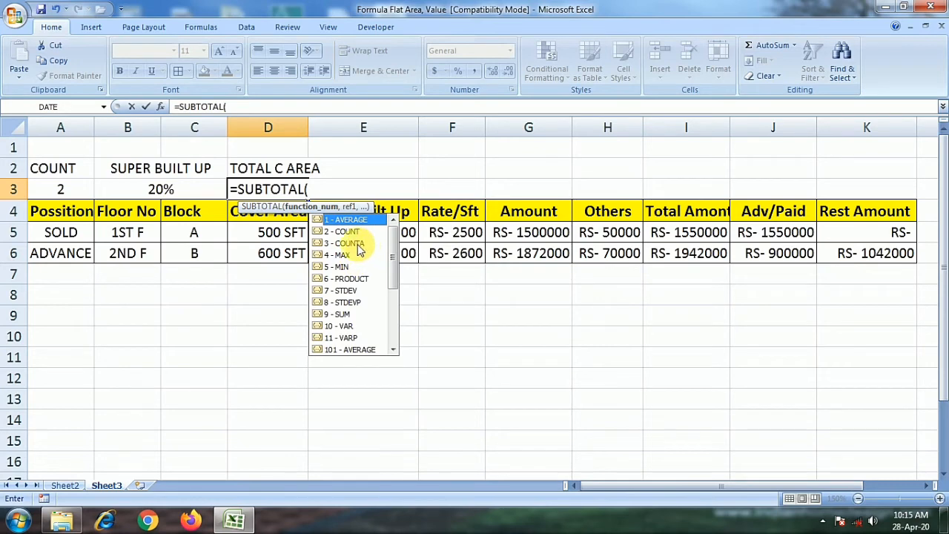
{"action": "double_click", "coordinate": [342, 314]}
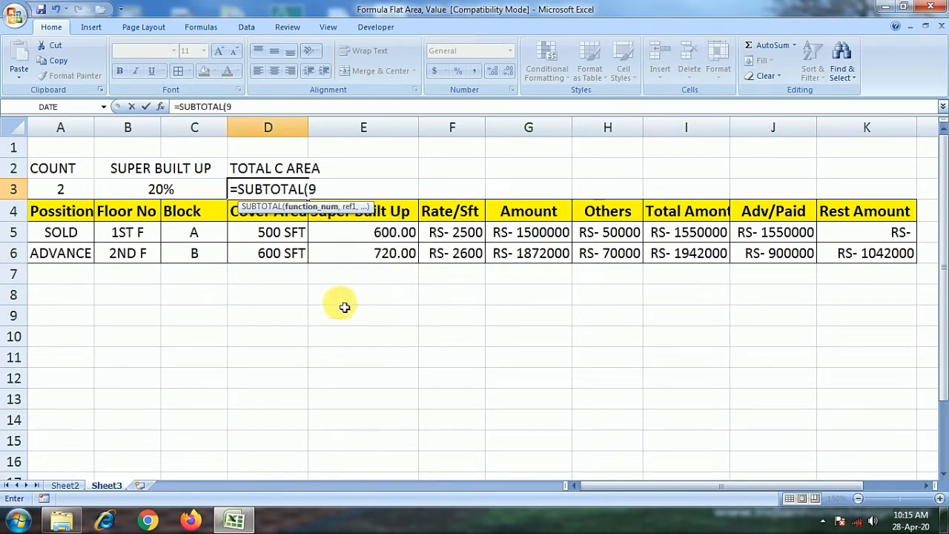
{"action": "type", "text": ","}
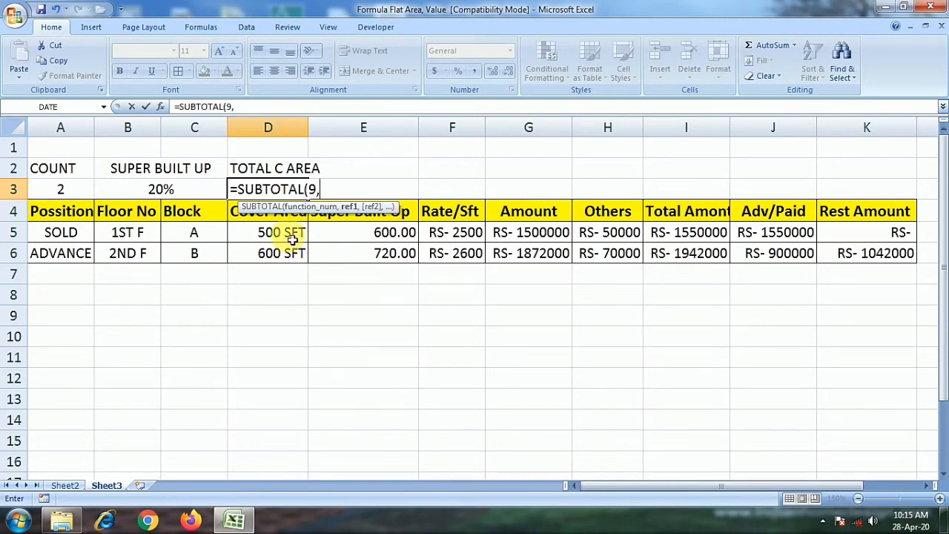
{"action": "left_click_drag", "start_coordinate": [288, 236], "coordinate": [289, 254]}
{"action": "key", "text": "Return"}
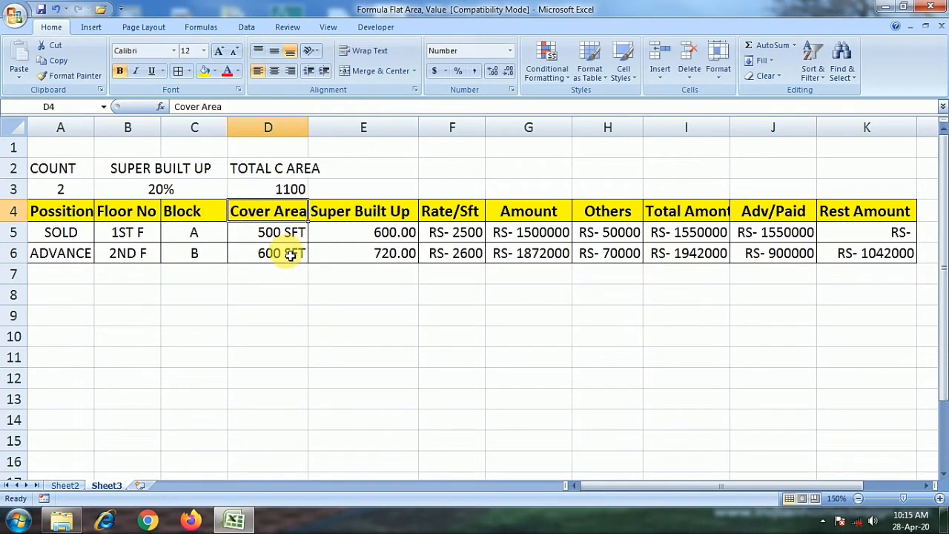
Center the TOTAL C AREA label and its total in D2:D3 horizontally, and widen column D slightly to fit the label
{"action": "left_click", "coordinate": [281, 188]}
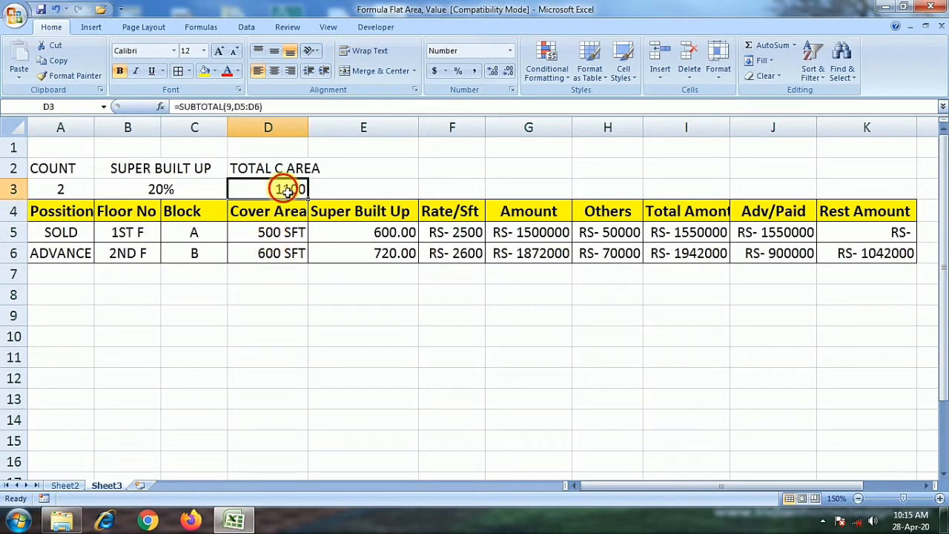
{"action": "left_click", "coordinate": [273, 70]}
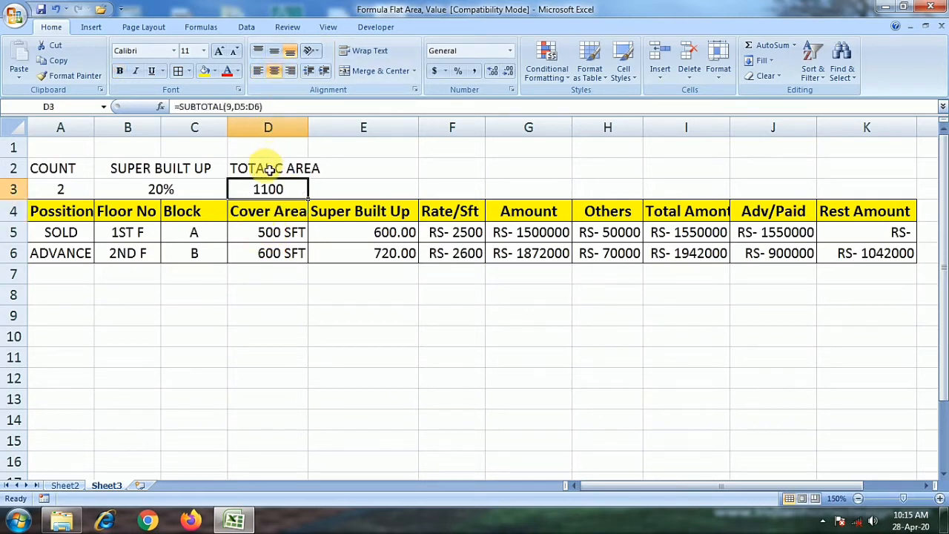
{"action": "left_click", "coordinate": [272, 166]}
{"action": "left_click", "coordinate": [274, 70]}
{"action": "left_click", "coordinate": [275, 188]}
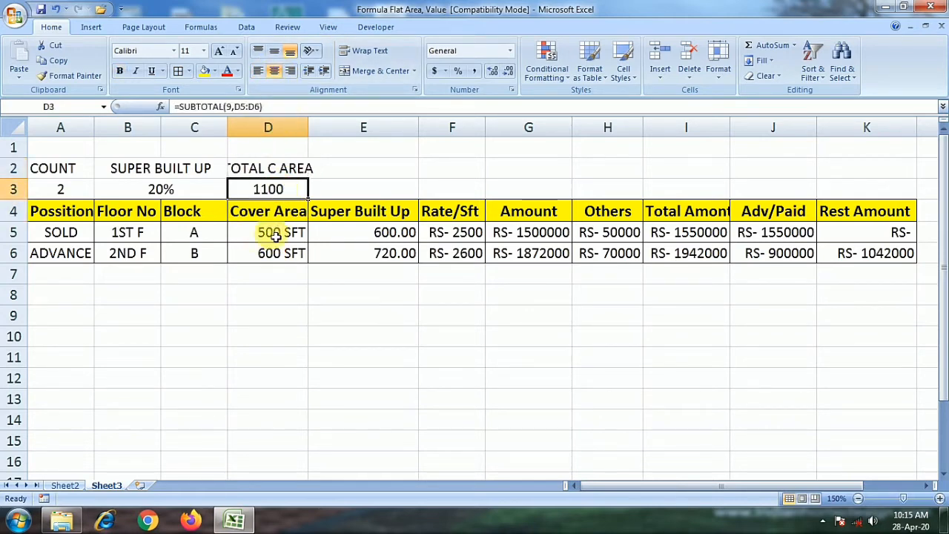
{"action": "left_click_drag", "start_coordinate": [305, 122], "coordinate": [316, 127]}
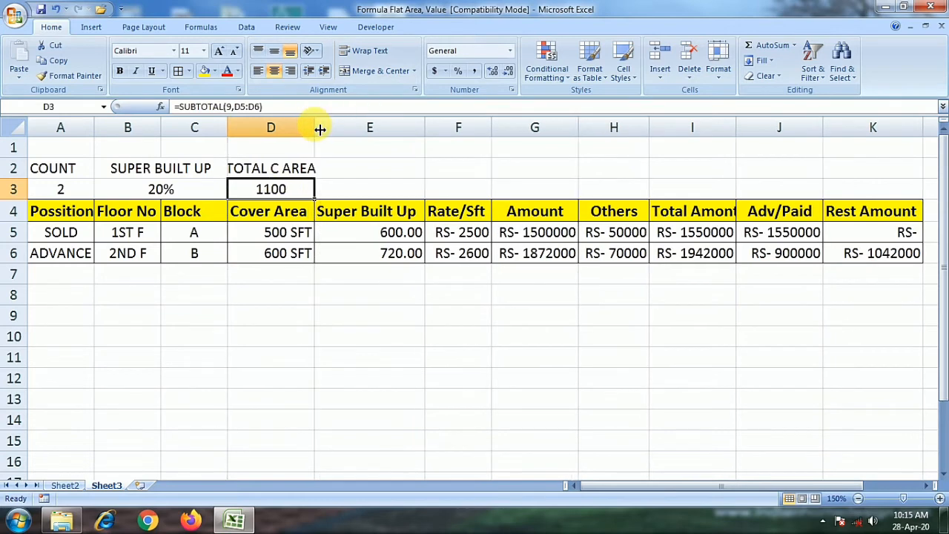
Enter the label TOTAL S.B.U AREA in cell E2
{"action": "left_click", "coordinate": [351, 189]}
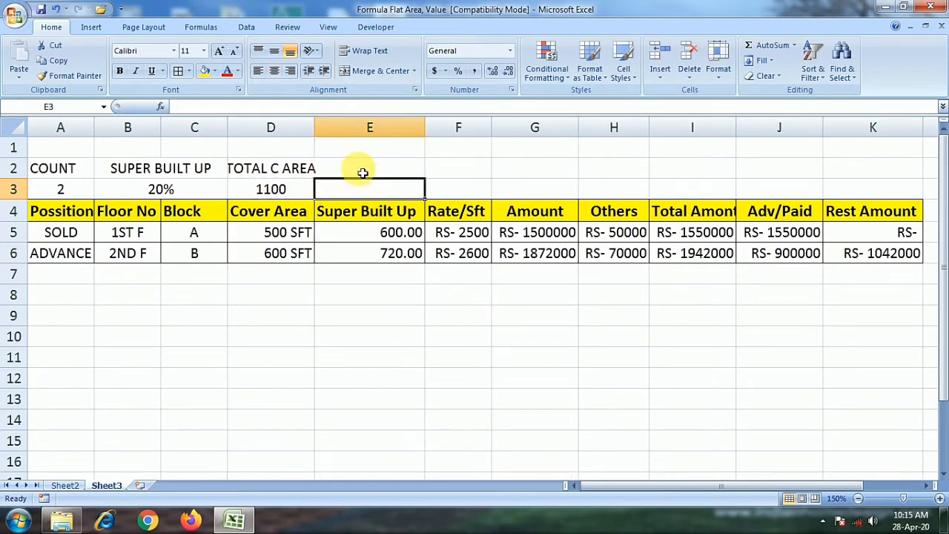
{"action": "left_click", "coordinate": [363, 170]}
{"action": "type", "text": "t"}
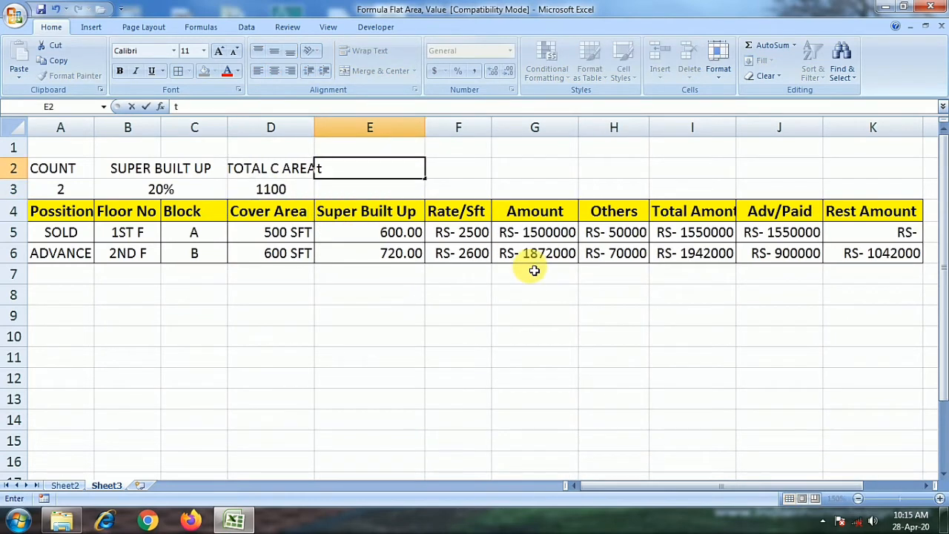
{"action": "type", "text": "OTAL S.B"}
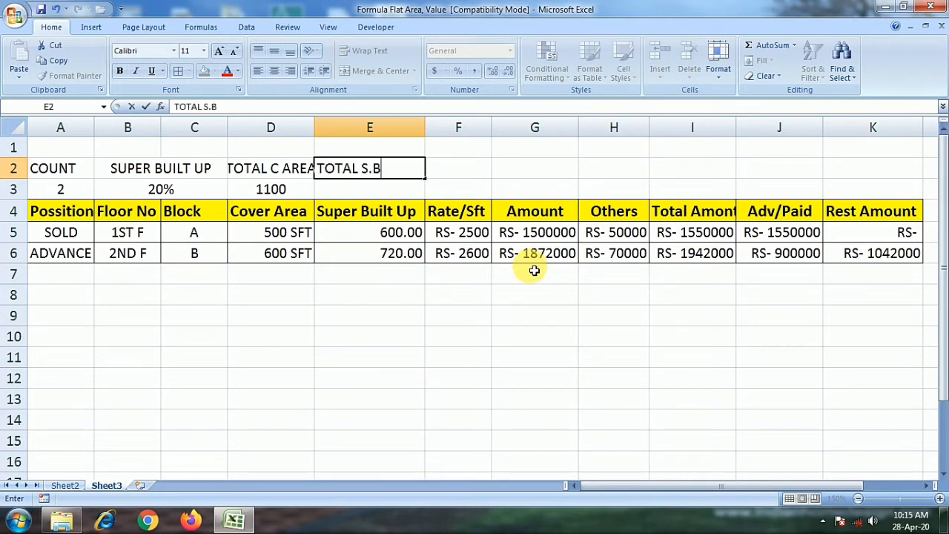
{"action": "type", "text": ".U AREA"}
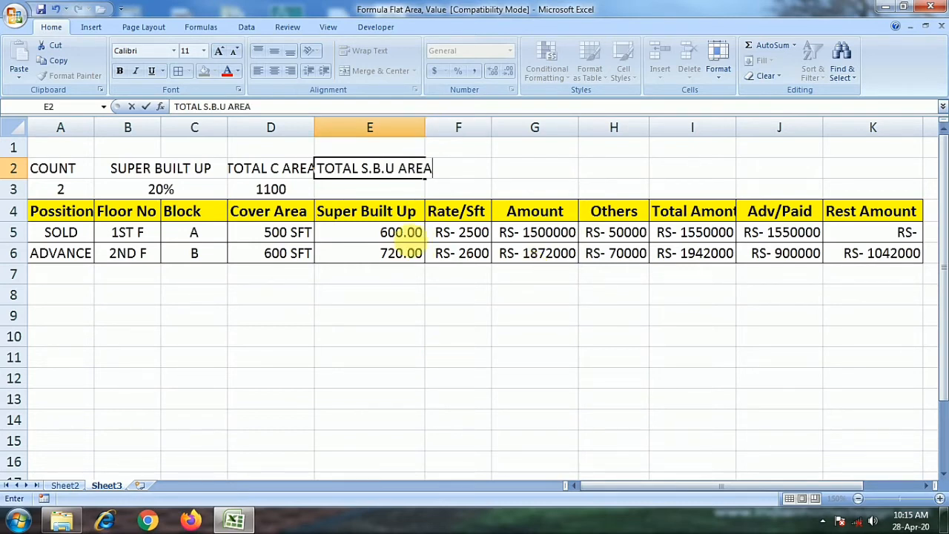
Widen column E so the TOTAL S.B.U AREA label fits inside cell E2
{"action": "left_click", "coordinate": [397, 335]}
{"action": "left_click_drag", "start_coordinate": [424, 127], "coordinate": [437, 128]}
{"action": "left_click", "coordinate": [391, 236]}
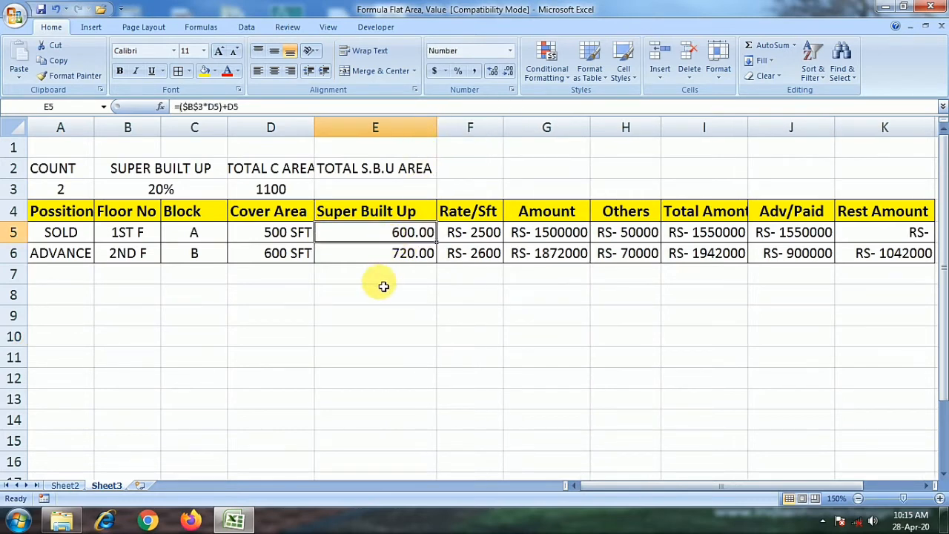
Sum the Super Built Up values in cell E3 with the formula =SUBTOTAL(9,E5:E6)
{"action": "left_click", "coordinate": [350, 191]}
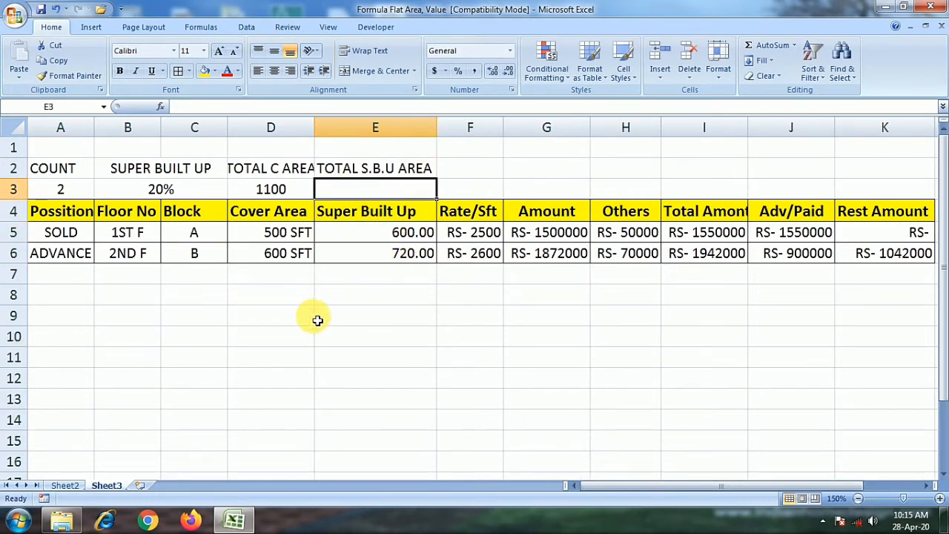
{"action": "type", "text": "=SUB"}
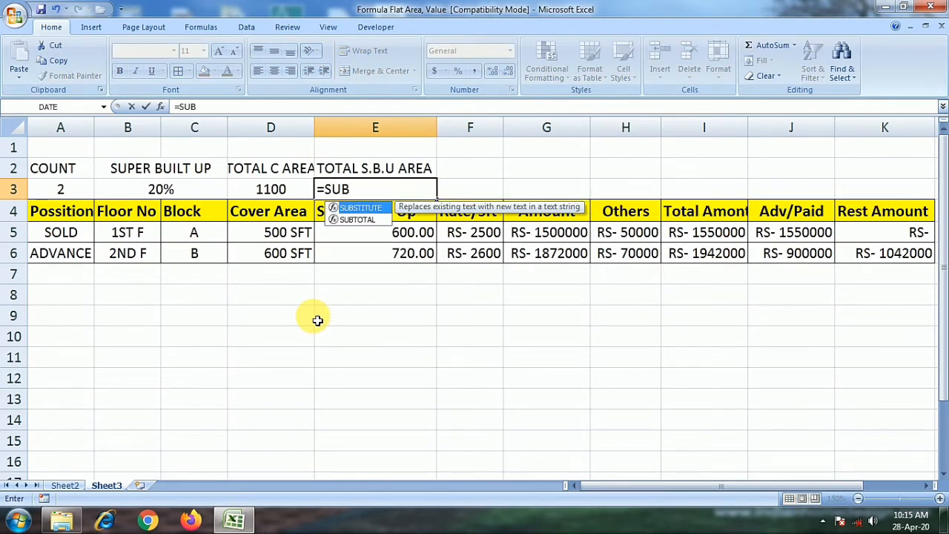
{"action": "double_click", "coordinate": [358, 219]}
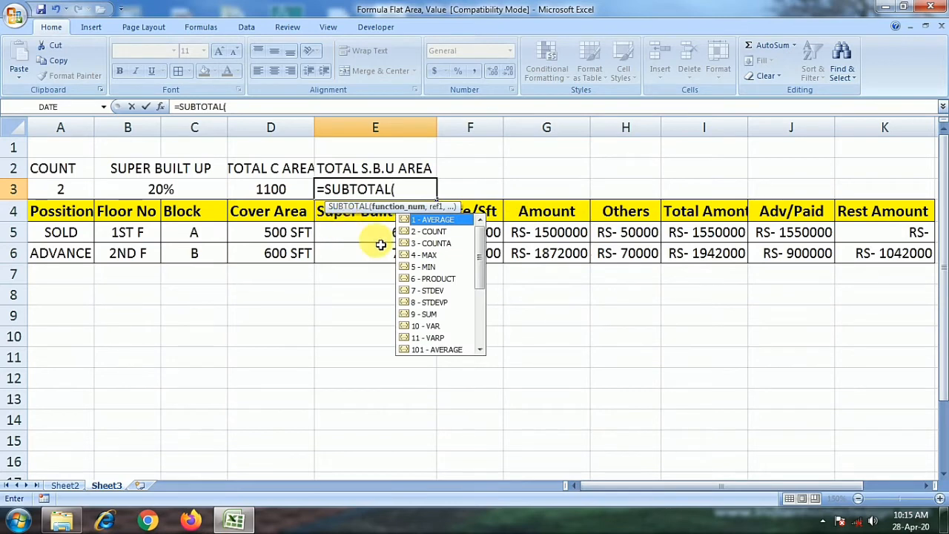
{"action": "double_click", "coordinate": [424, 314]}
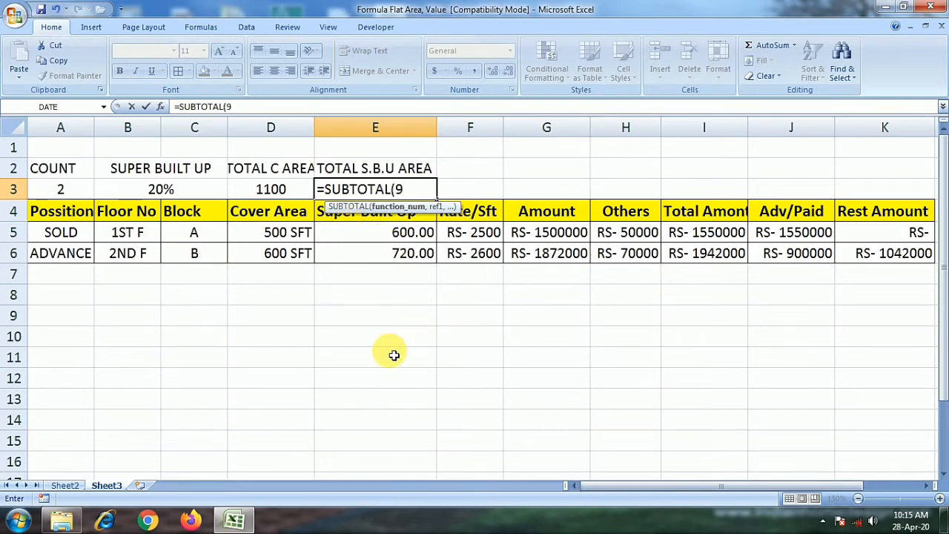
{"action": "type", "text": ","}
{"action": "left_click_drag", "start_coordinate": [394, 233], "coordinate": [394, 252]}
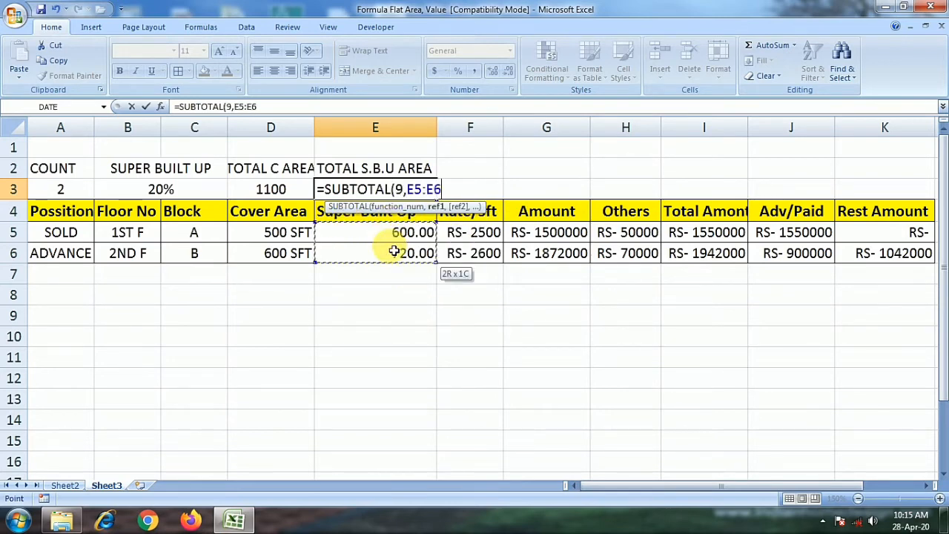
{"action": "key", "text": "Return"}
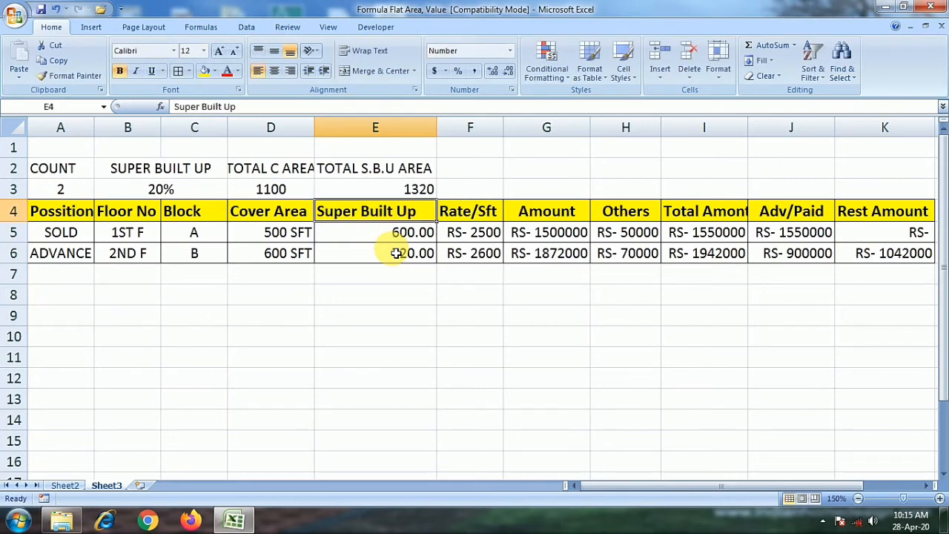
Center the total in cell E3 horizontally and widen column D to fit the TOTAL C AREA label
{"action": "left_click", "coordinate": [408, 188]}
{"action": "left_click", "coordinate": [412, 302]}
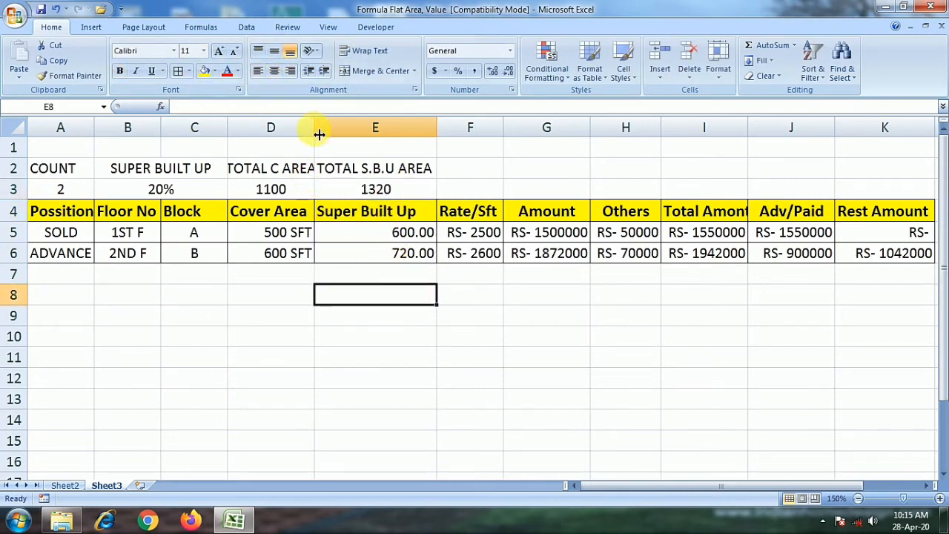
{"action": "left_click_drag", "start_coordinate": [319, 135], "coordinate": [328, 135]}
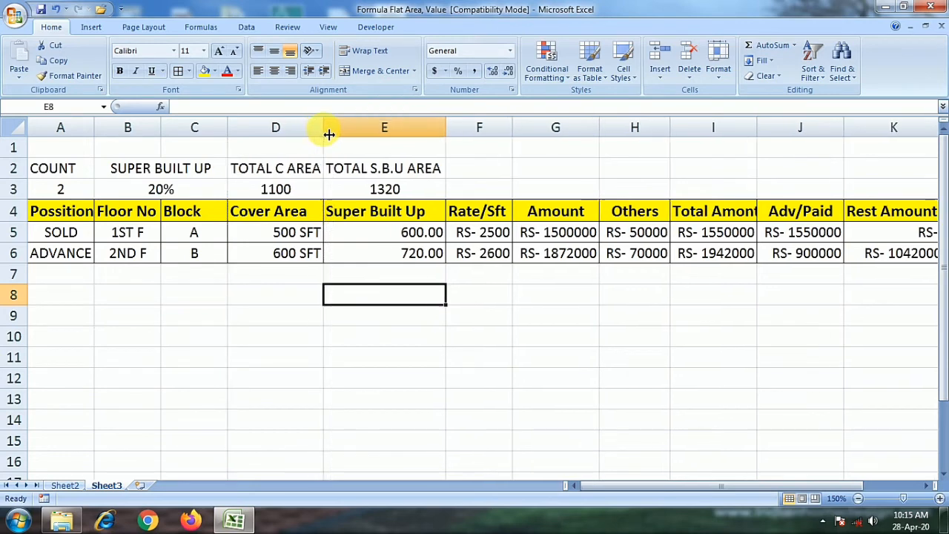
Enter the label SUB TOTAL AMOUNT in cell F2
{"action": "left_click", "coordinate": [507, 251]}
{"action": "left_click", "coordinate": [567, 253]}
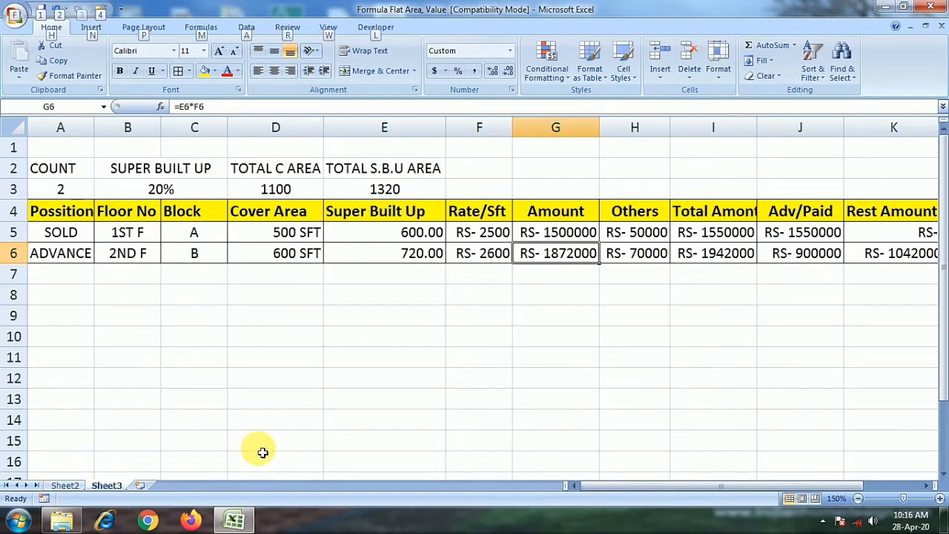
{"action": "left_click", "coordinate": [495, 177]}
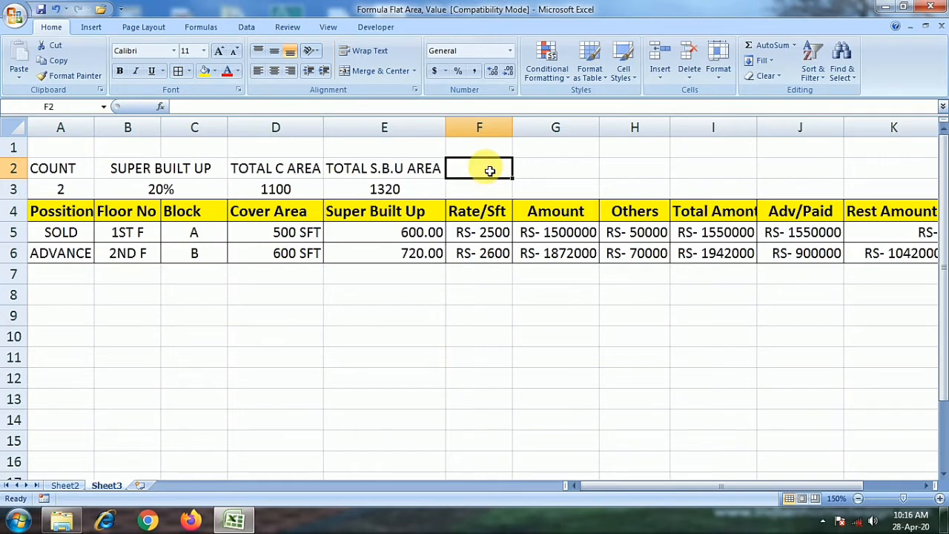
{"action": "type", "text": "SUB TOTA"}
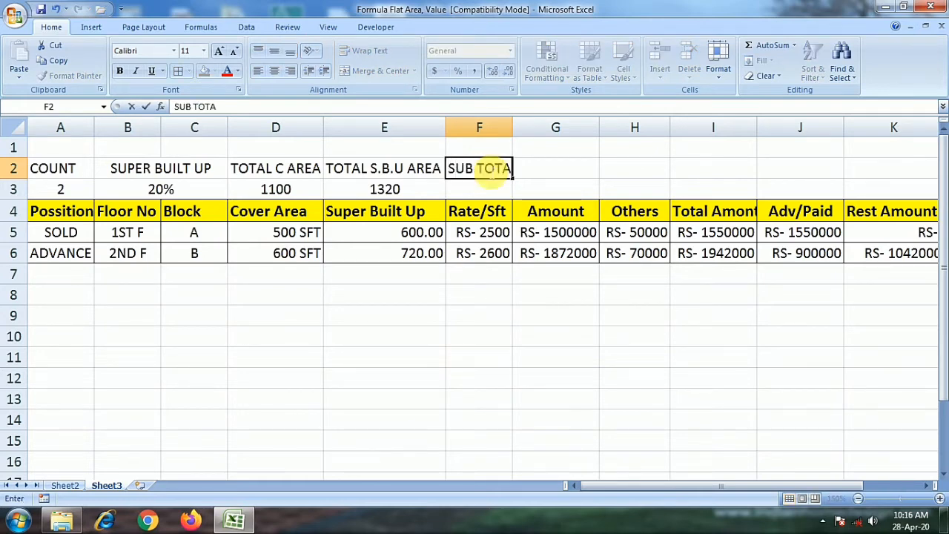
{"action": "type", "text": "L AMOUNT"}
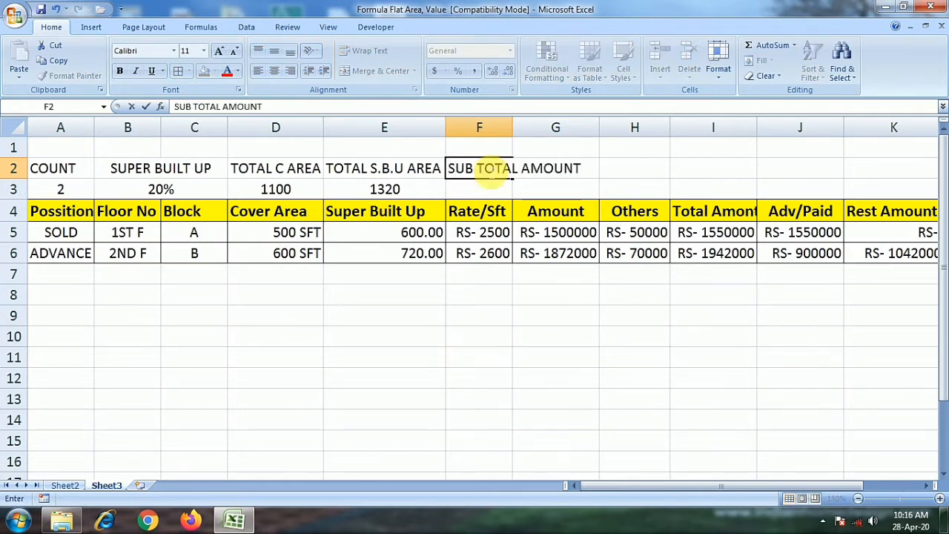
{"action": "key", "text": "Return"}
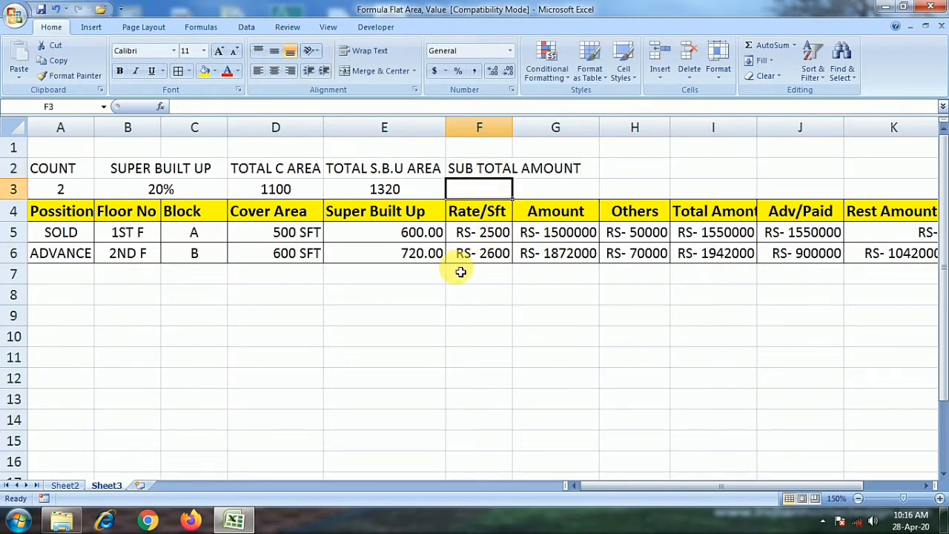
{"action": "left_click", "coordinate": [643, 169]}
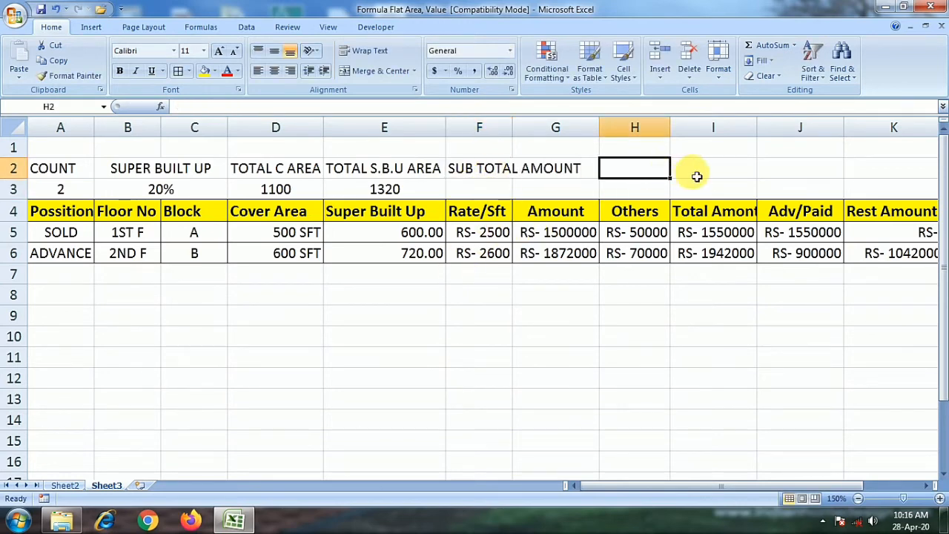
{"action": "left_click", "coordinate": [698, 176]}
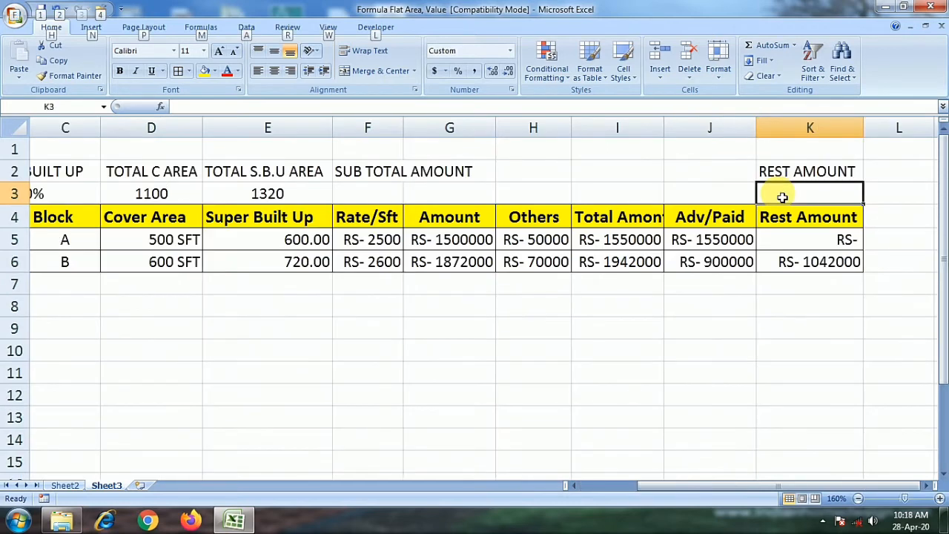
Sum the Rest Amount of the ADVANCE flats in cell K3 with the formula =SUMIF(A5:A6,"ADVANCE",K5:K6)
{"action": "type", "text": "=SUMIF"}
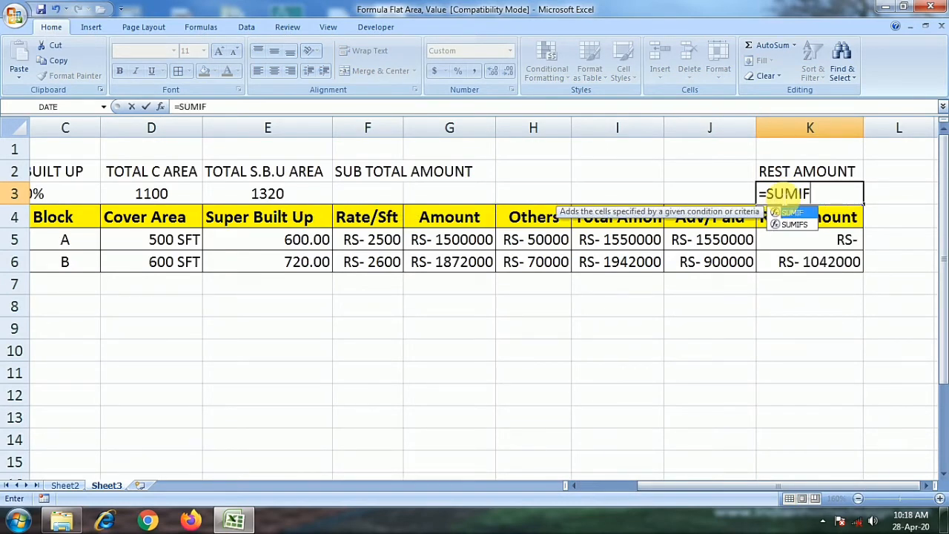
{"action": "type", "text": "("}
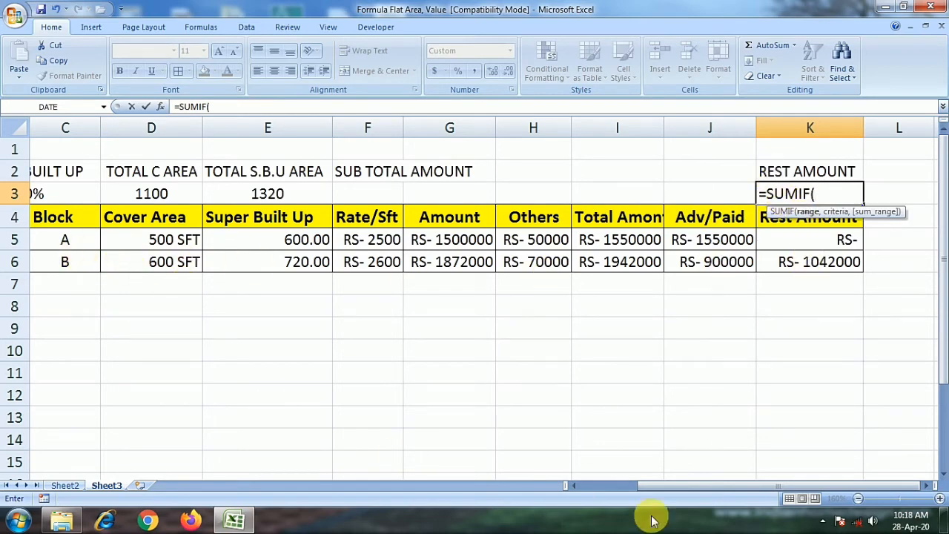
{"action": "left_click_drag", "start_coordinate": [704, 487], "coordinate": [613, 492]}
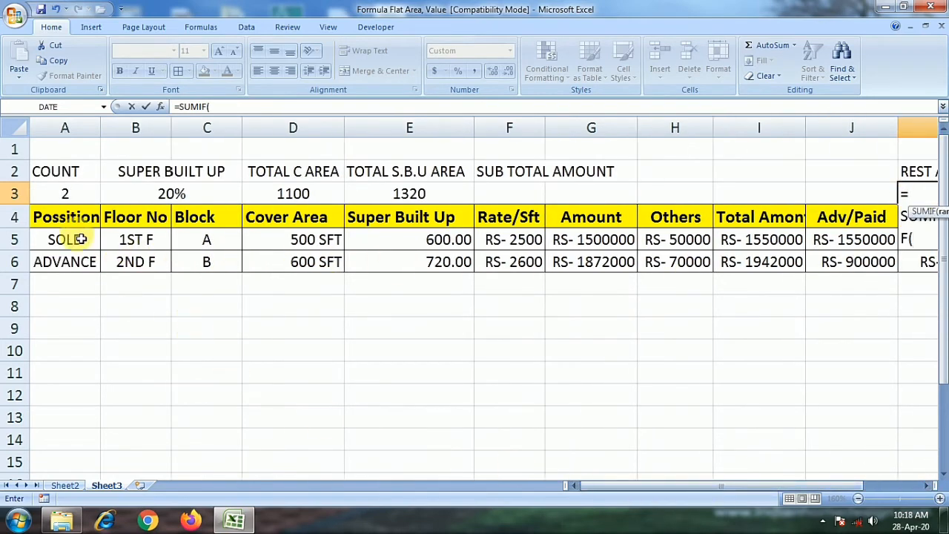
{"action": "left_click_drag", "start_coordinate": [80, 239], "coordinate": [81, 261]}
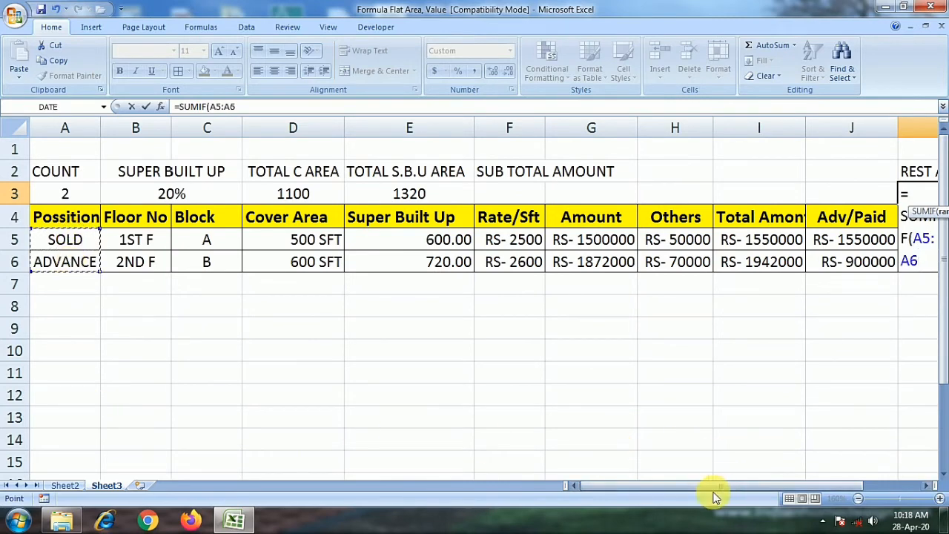
{"action": "left_click_drag", "start_coordinate": [709, 488], "coordinate": [801, 485]}
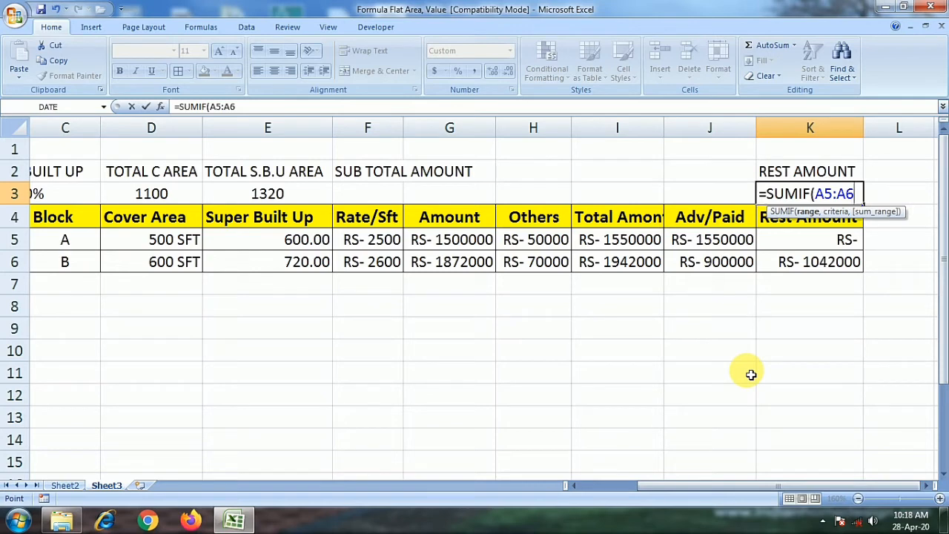
{"action": "type", "text": ","}
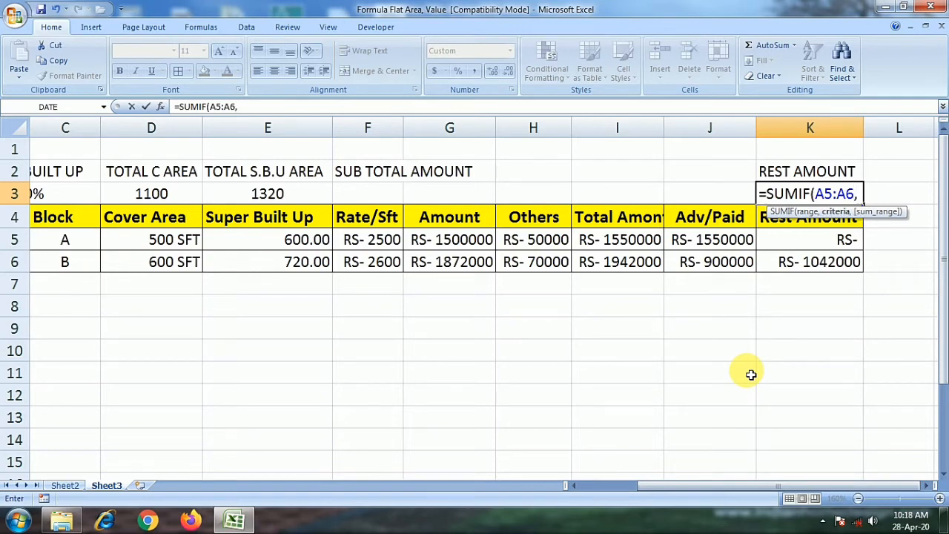
{"action": "type", "text": "\"ADVANCE"}
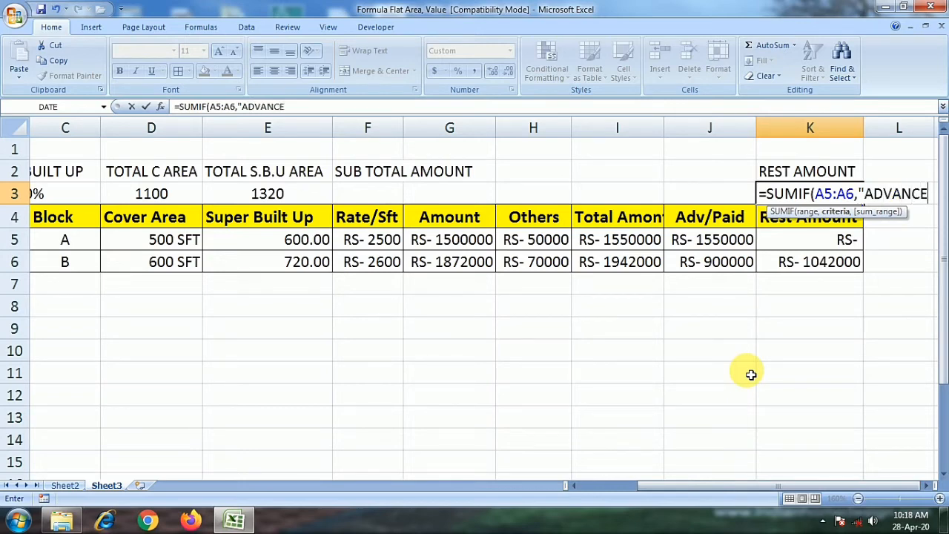
{"action": "type", "text": "\","}
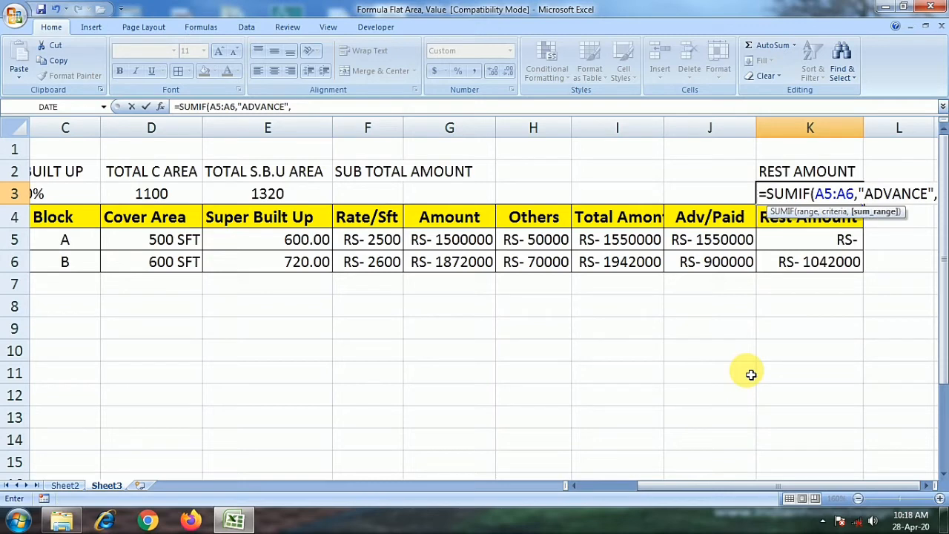
{"action": "left_click_drag", "start_coordinate": [811, 239], "coordinate": [809, 261]}
{"action": "key", "text": "Return"}
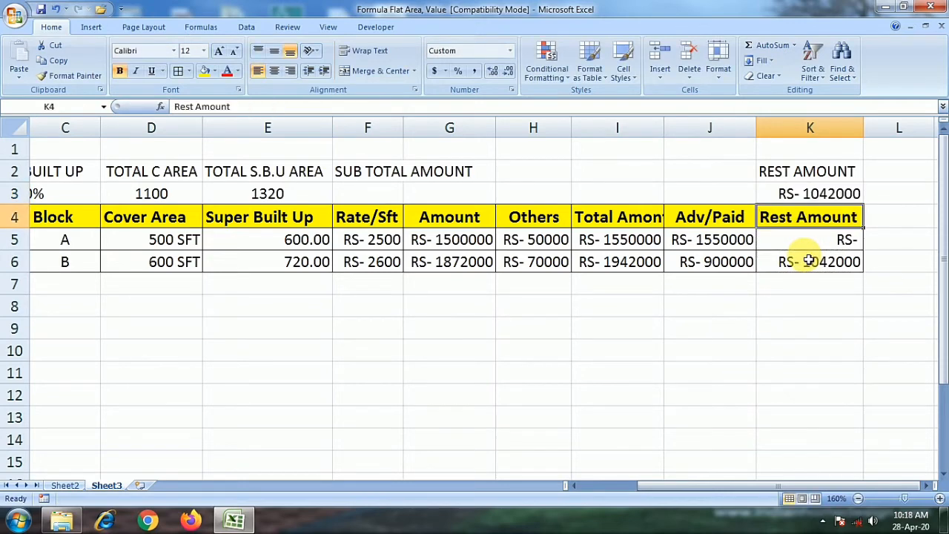
{"action": "left_click", "coordinate": [815, 194]}
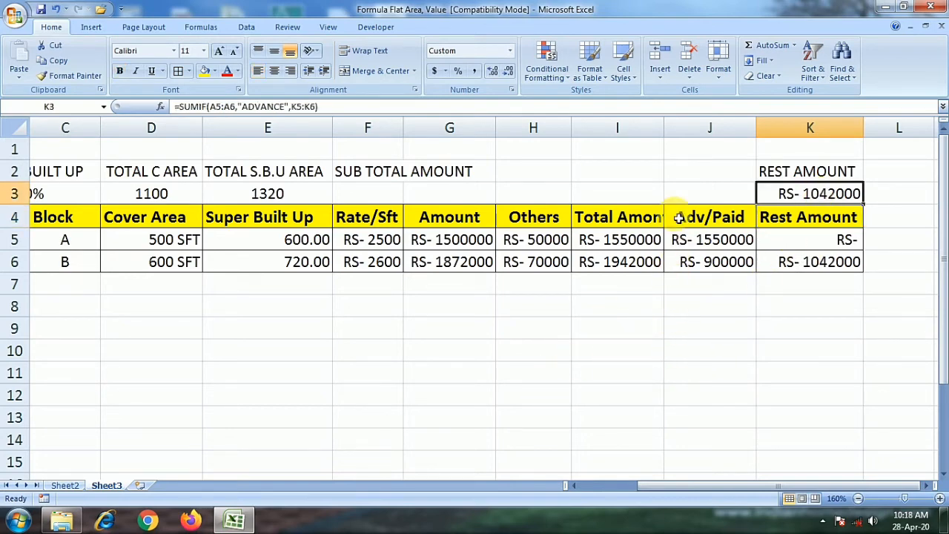
Enter the label TOTAL ADV in cell J2 above the Adv/Paid column
{"action": "left_click", "coordinate": [696, 166]}
{"action": "mouse_move", "coordinate": [893, 514]}
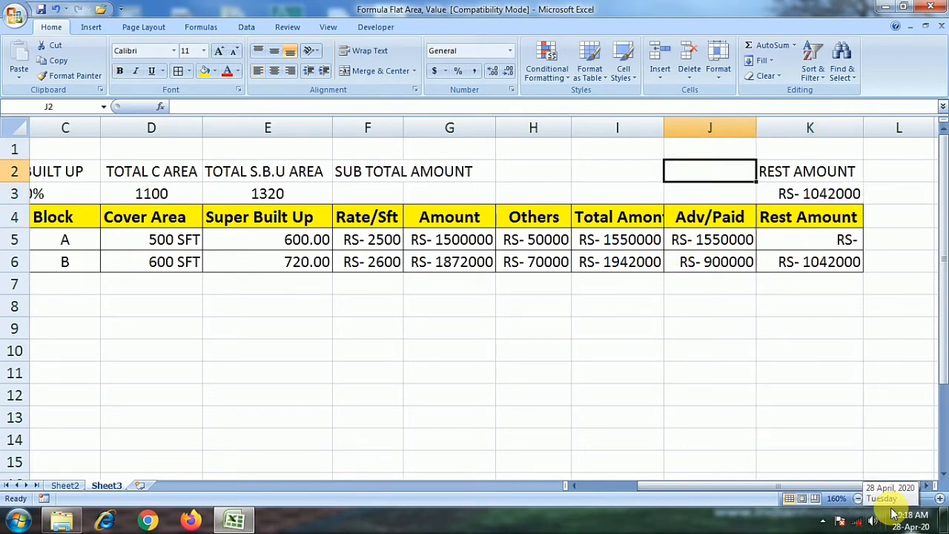
{"action": "type", "text": "T"}
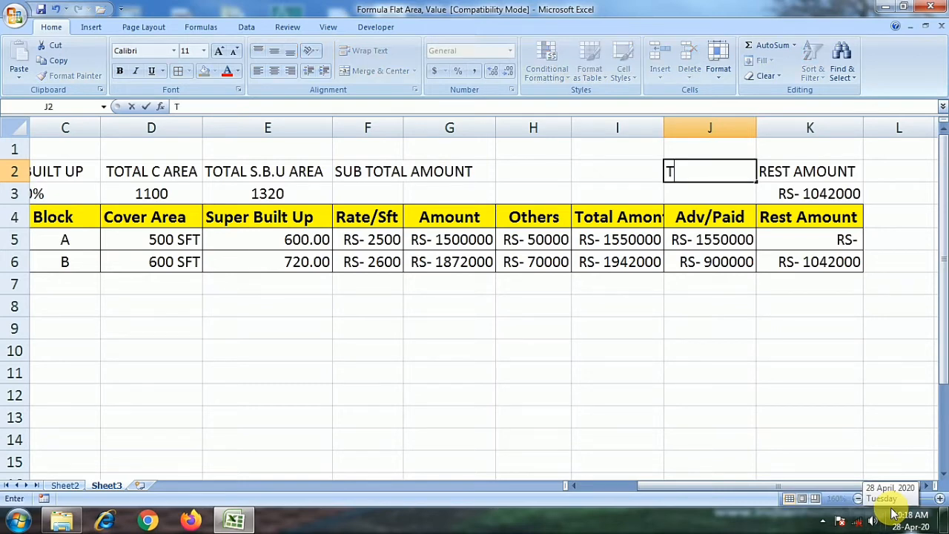
{"action": "type", "text": "OTAL AD"}
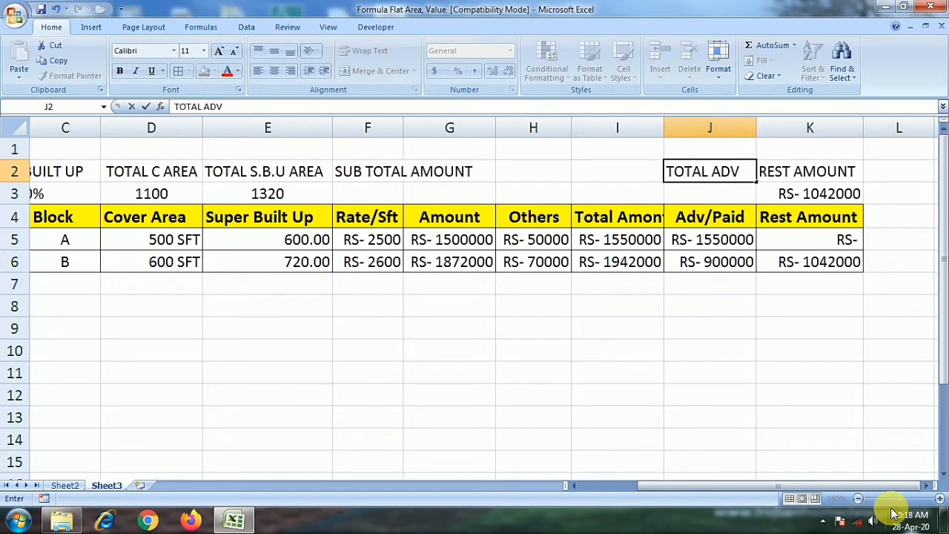
{"action": "type", "text": "V"}
Sum the Adv/Paid values of the ADVANCE flats in cell J3 with the formula =SUMIF(A5:A6,"ADVANCE",J5:J6)
{"action": "left_click", "coordinate": [695, 201]}
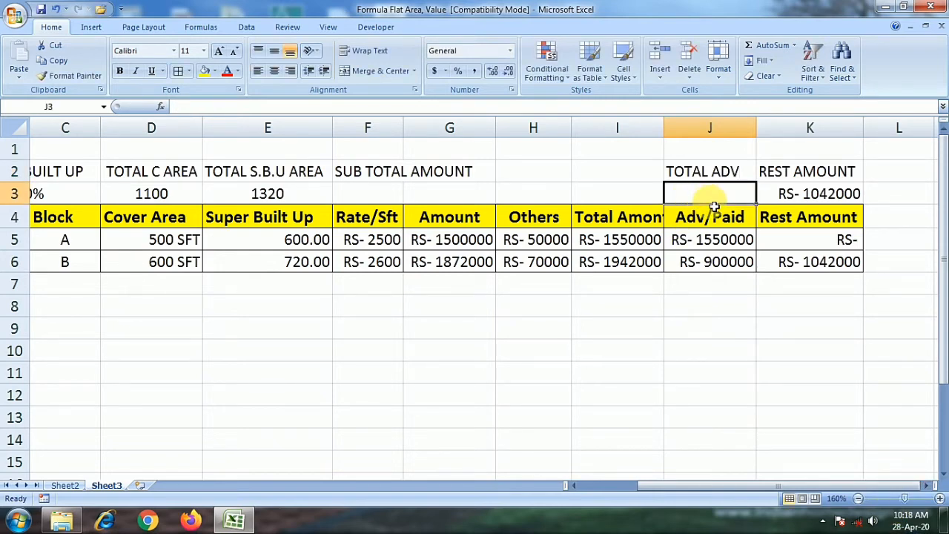
{"action": "type", "text": "=SUM"}
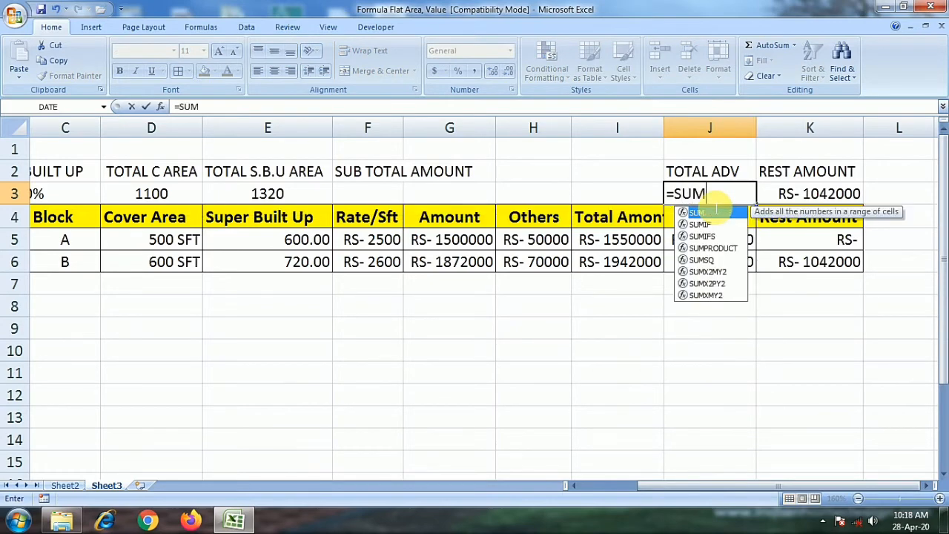
{"action": "type", "text": "IF"}
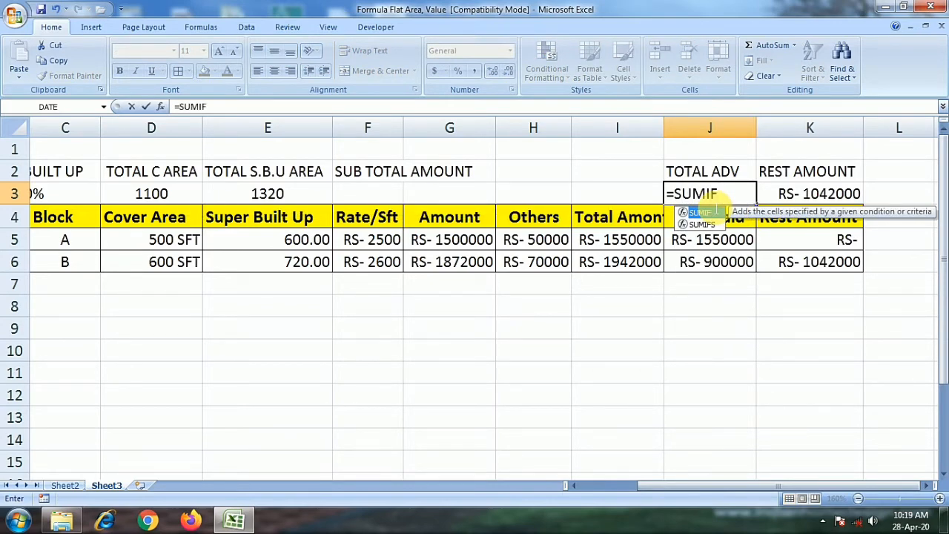
{"action": "type", "text": "("}
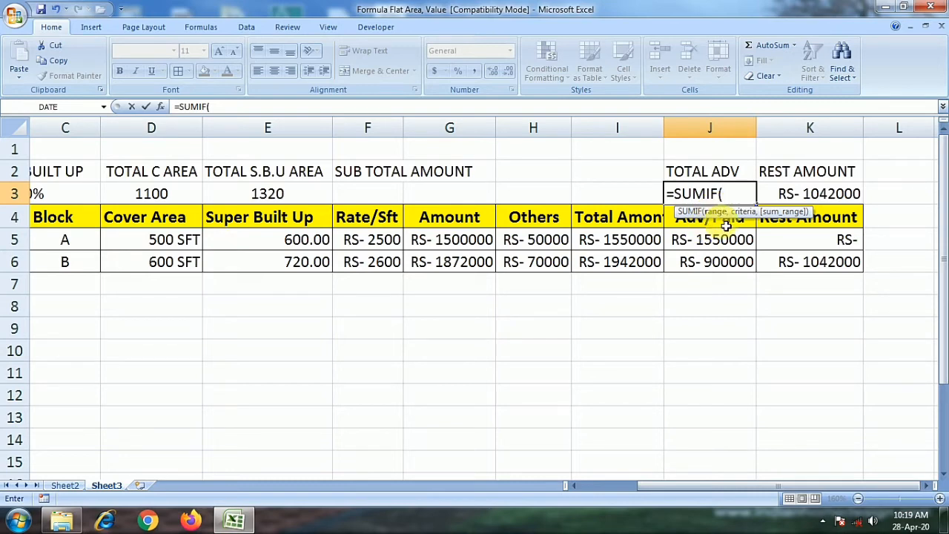
{"action": "left_click_drag", "start_coordinate": [661, 486], "coordinate": [577, 490]}
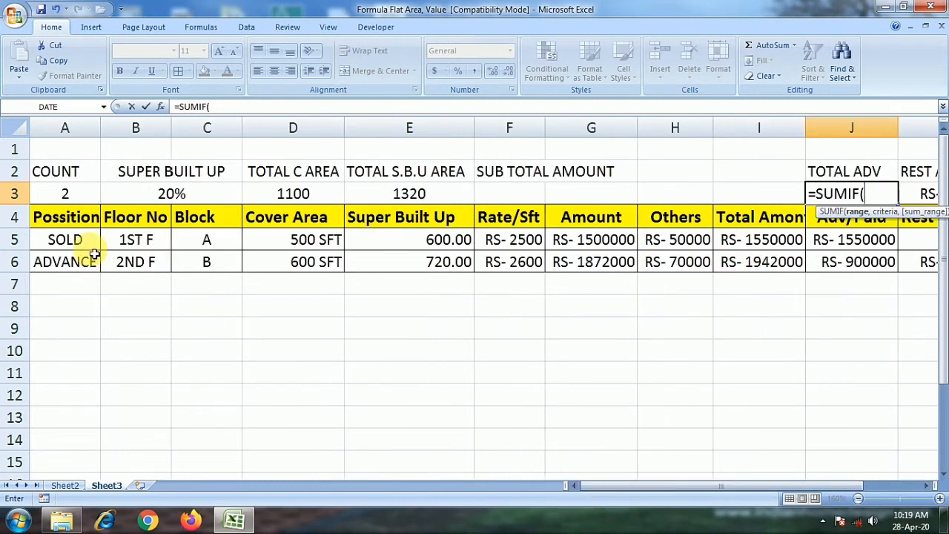
{"action": "left_click_drag", "start_coordinate": [75, 241], "coordinate": [79, 267]}
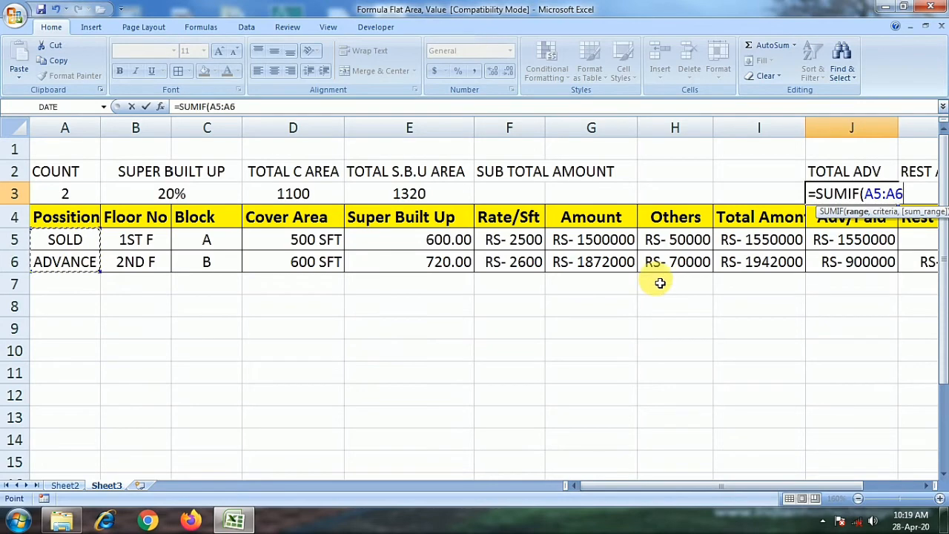
{"action": "type", "text": ","}
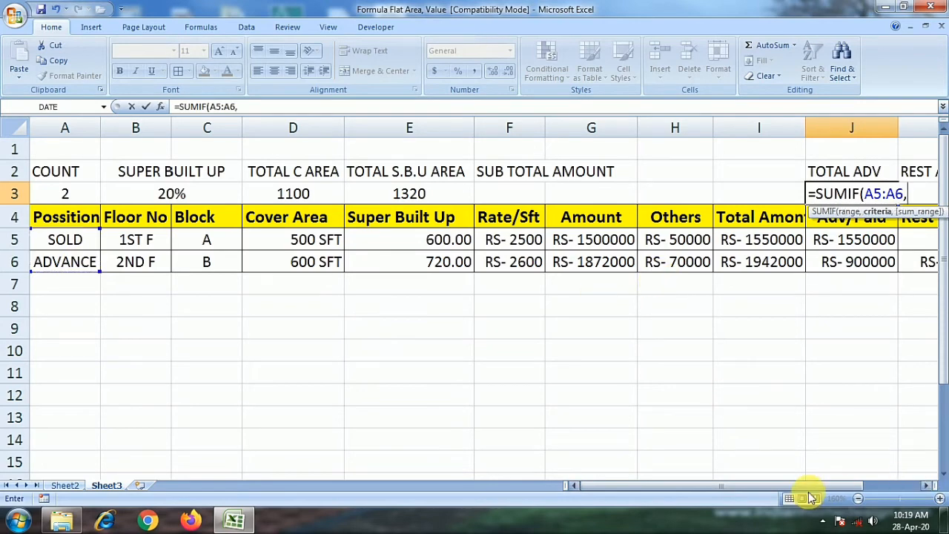
{"action": "left_click_drag", "start_coordinate": [815, 489], "coordinate": [858, 492]}
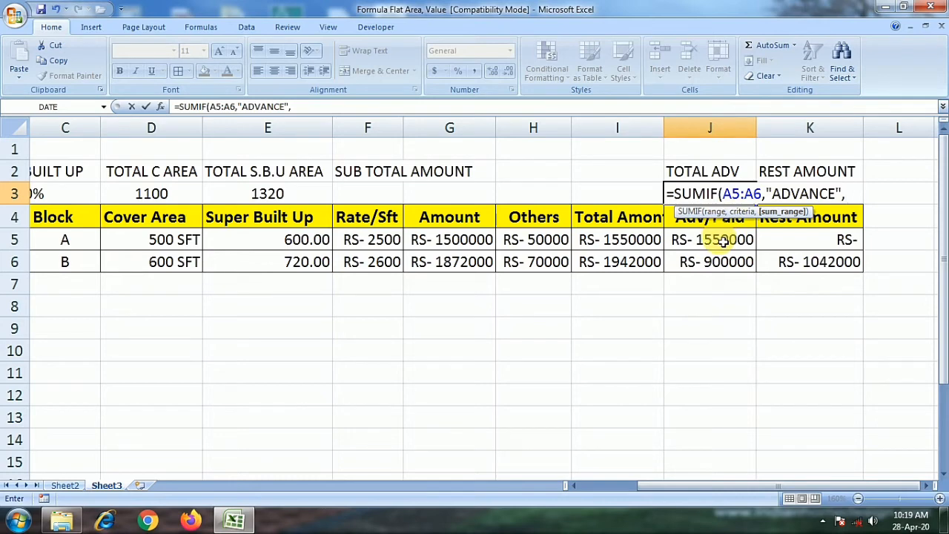
{"action": "left_click_drag", "start_coordinate": [727, 251], "coordinate": [729, 266]}
{"action": "key", "text": "Return"}
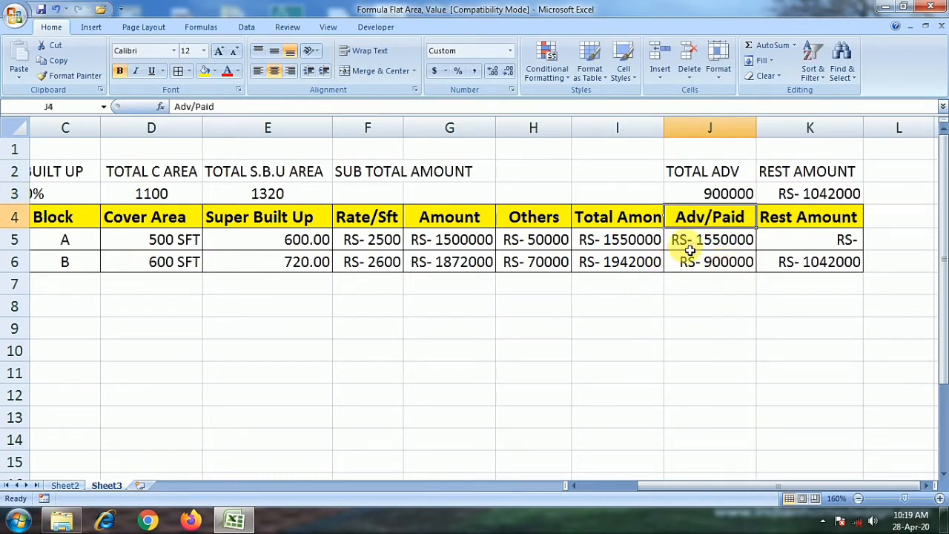
{"action": "left_click", "coordinate": [718, 197]}
{"action": "left_click", "coordinate": [712, 264]}
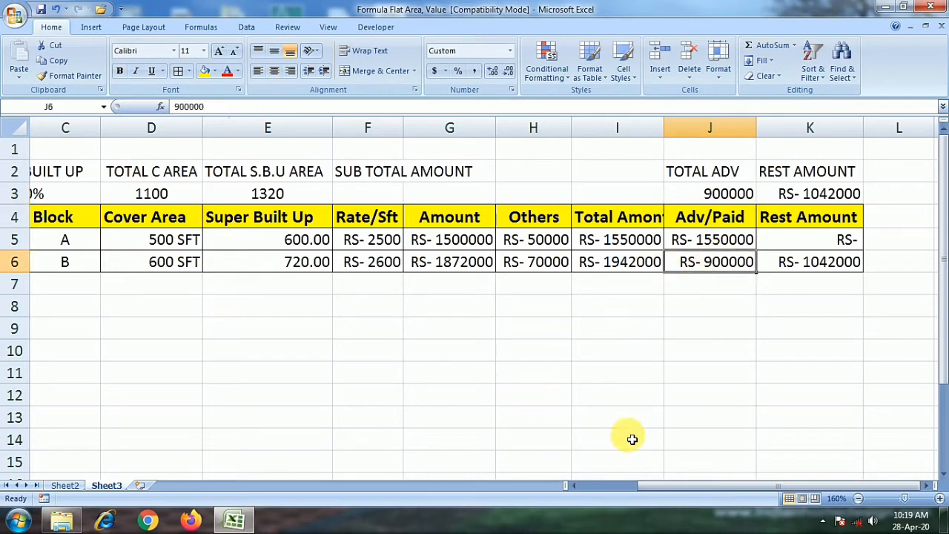
{"action": "left_click_drag", "start_coordinate": [686, 491], "coordinate": [629, 492]}
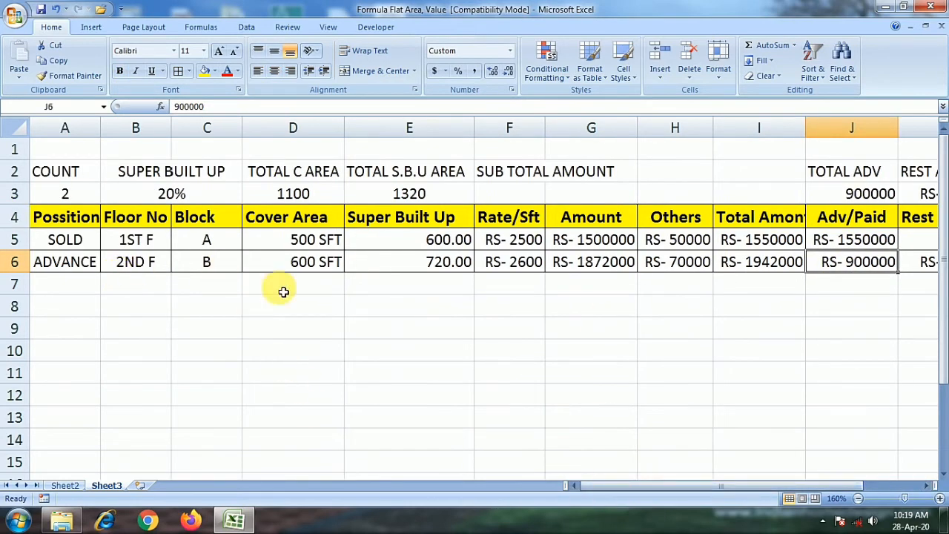
{"action": "left_click_drag", "start_coordinate": [726, 491], "coordinate": [772, 492]}
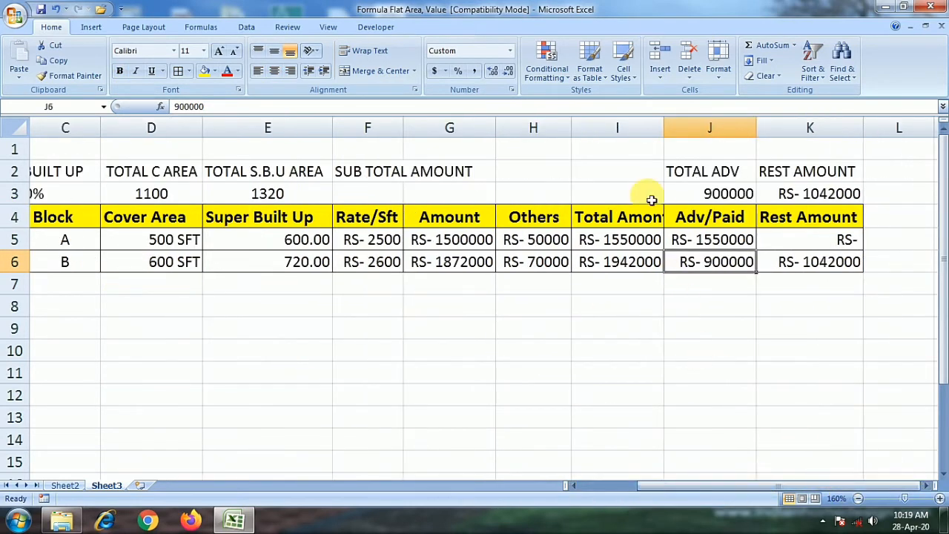
Enter the label TOTAL SOLD in cell I2 above the total amount column
{"action": "left_click", "coordinate": [617, 170]}
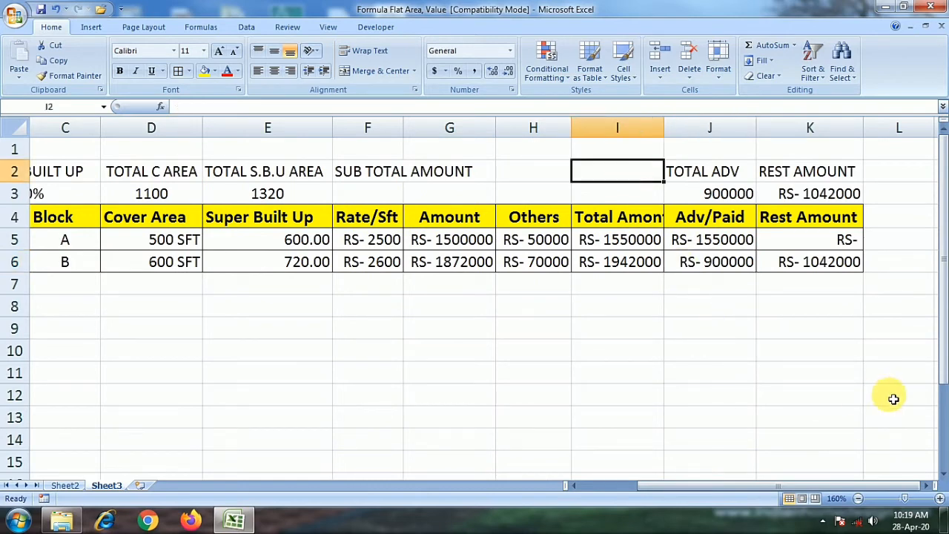
{"action": "type", "text": "T"}
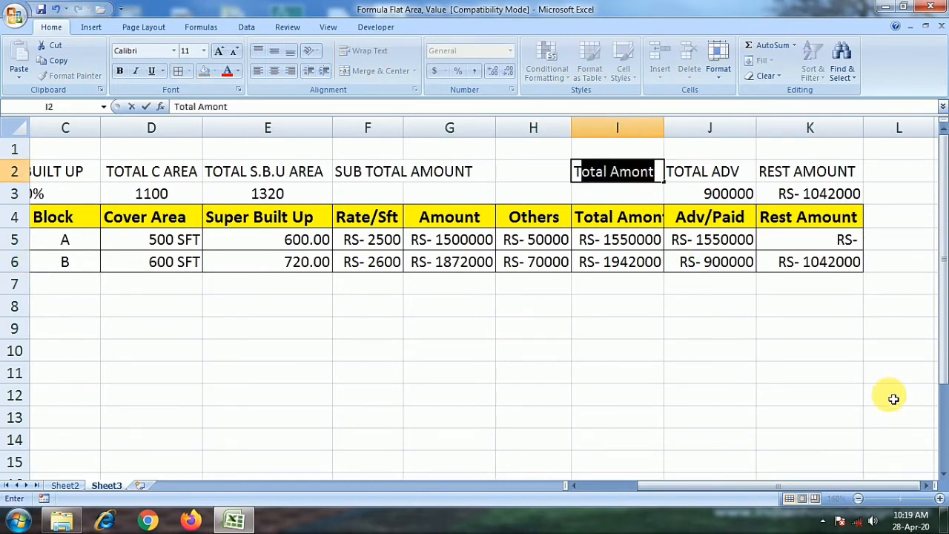
{"action": "type", "text": "OTAL "}
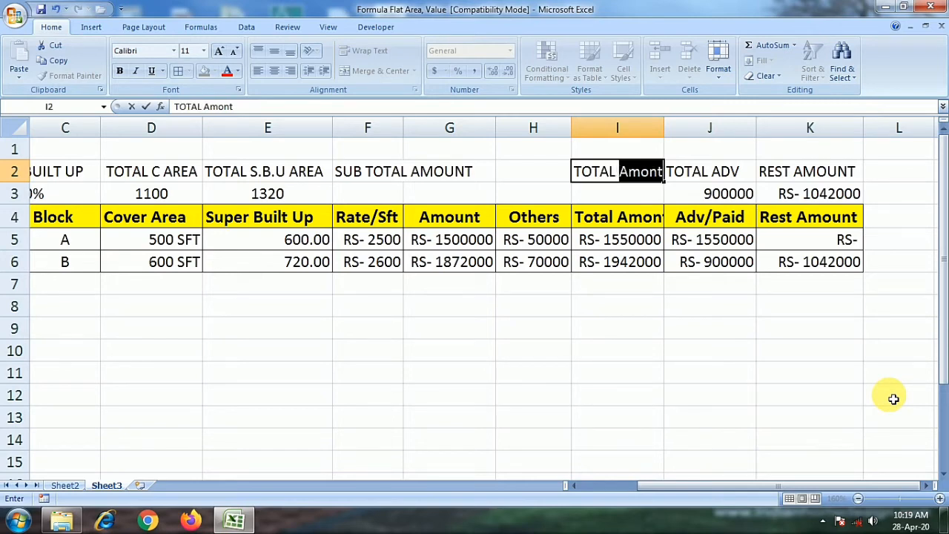
{"action": "type", "text": "S"}
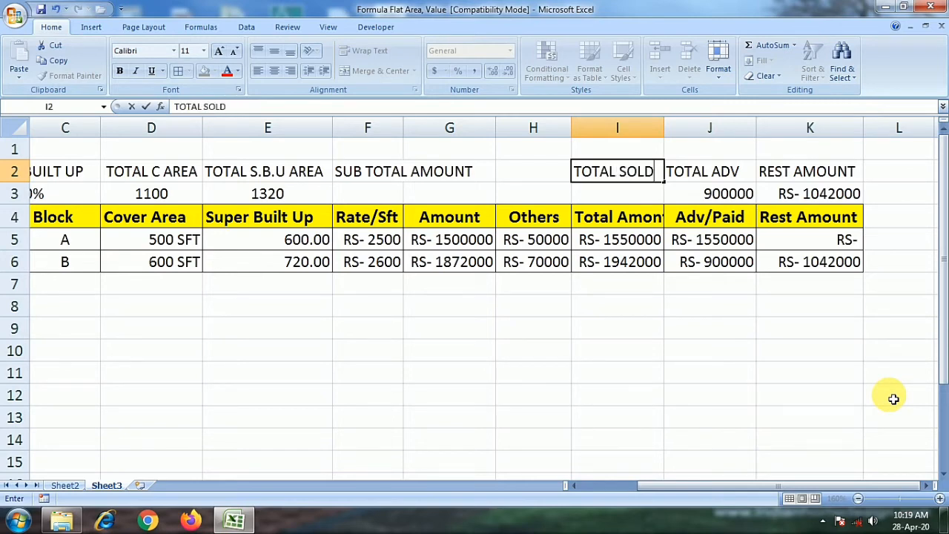
{"action": "type", "text": "OLD"}
{"action": "key", "text": "Return"}
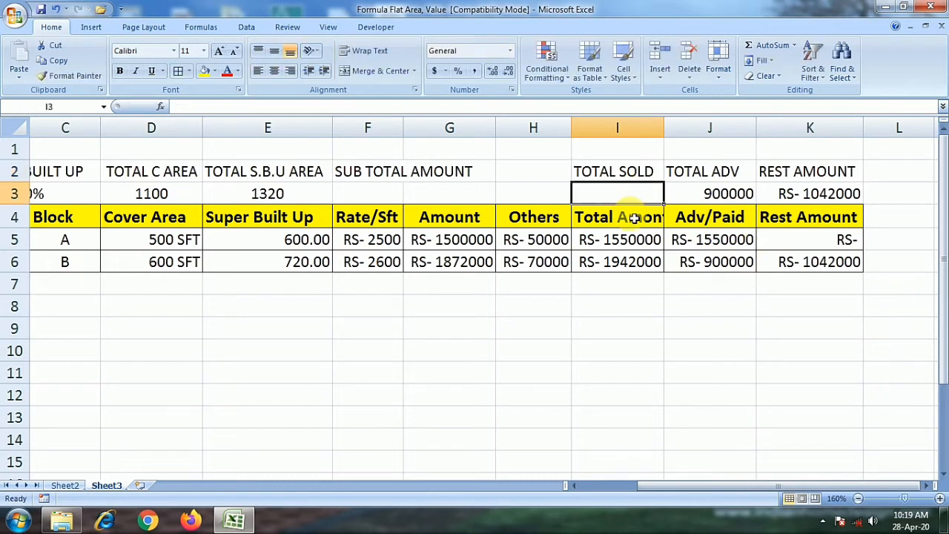
{"action": "type", "text": "="}
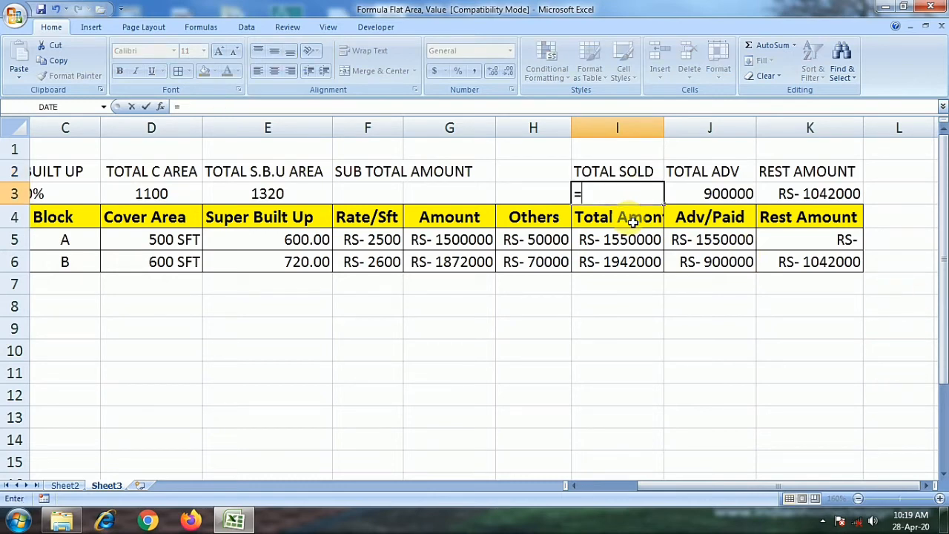
{"action": "type", "text": "SA"}
{"action": "key", "text": "BackSpace"}
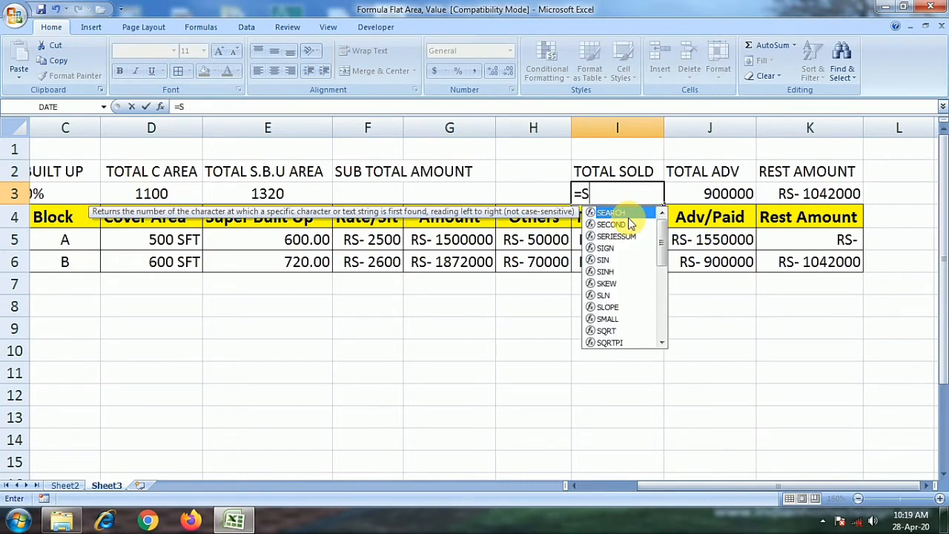
{"action": "type", "text": "UMIF"}
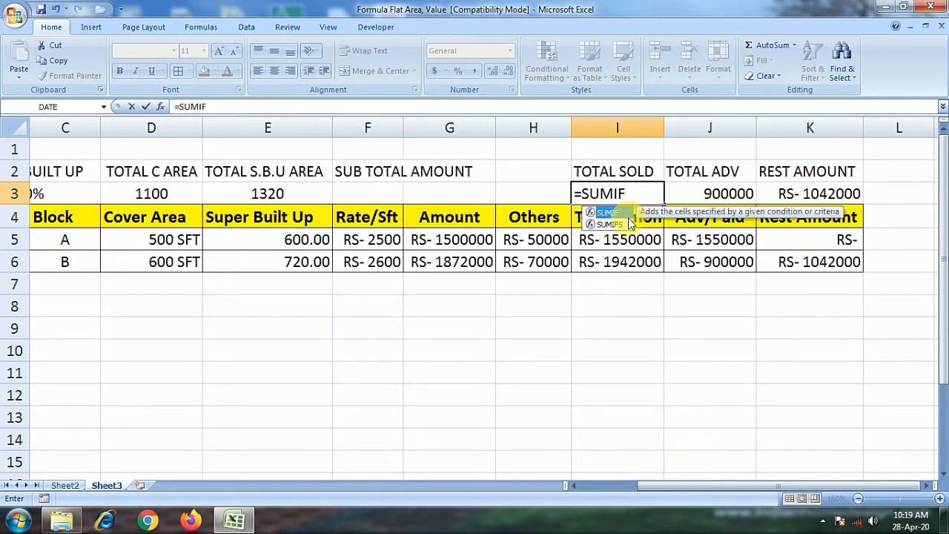
{"action": "left_click_drag", "start_coordinate": [682, 485], "coordinate": [597, 482]}
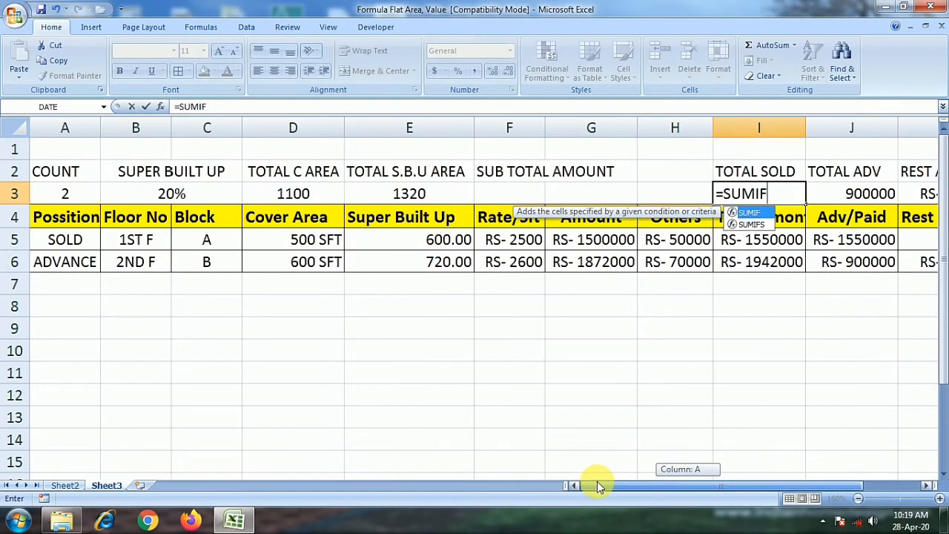
{"action": "left_click_drag", "start_coordinate": [87, 241], "coordinate": [84, 258]}
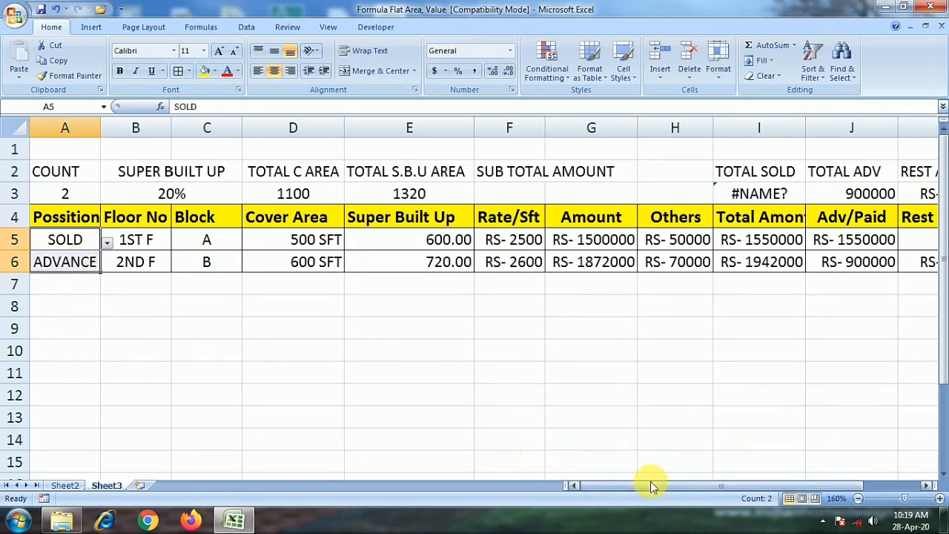
{"action": "left_click_drag", "start_coordinate": [657, 483], "coordinate": [746, 483]}
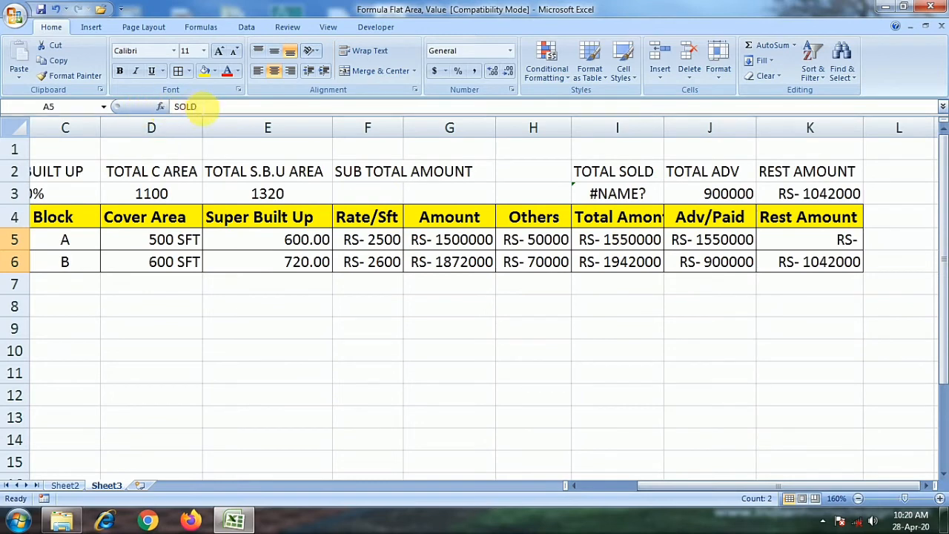
{"action": "key", "text": "BackSpace"}
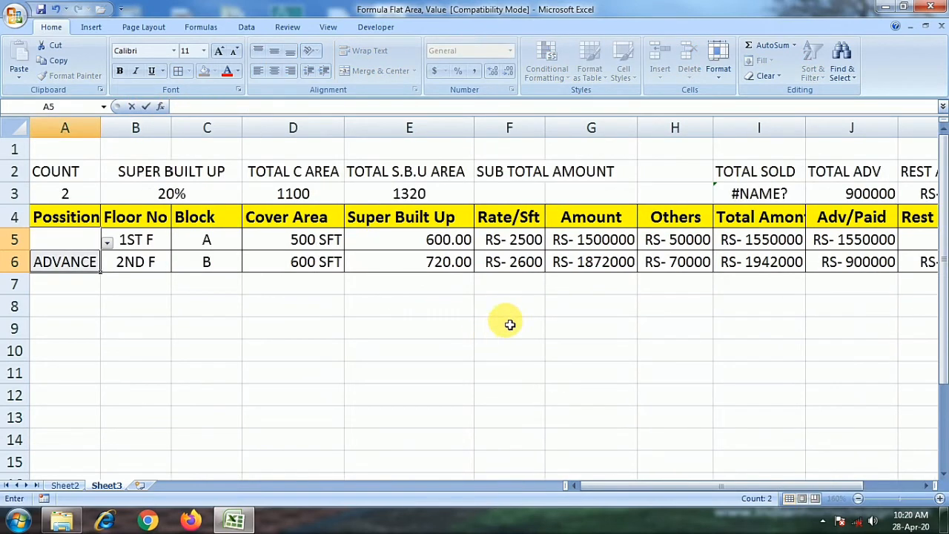
{"action": "left_click", "coordinate": [760, 194]}
{"action": "key", "text": "Delete"}
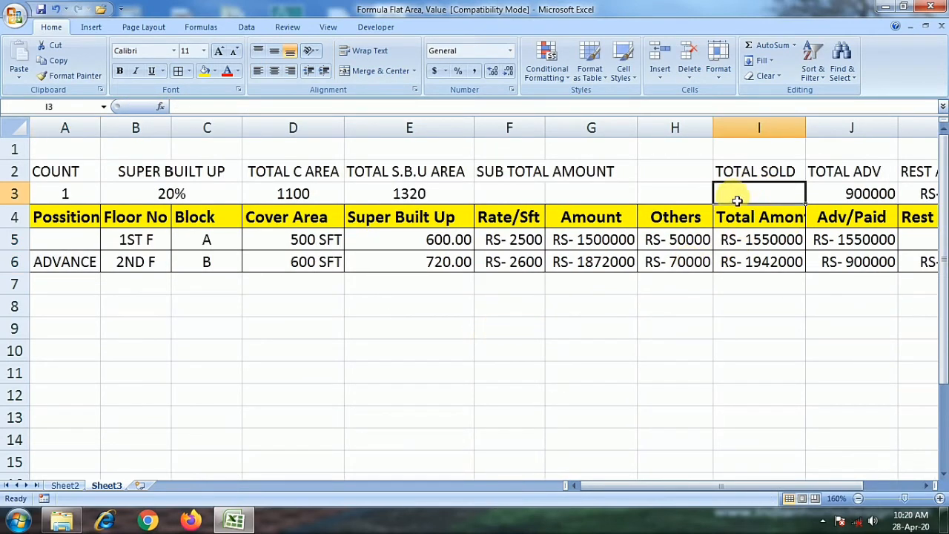
Sum the Adv/Paid values of the SOLD flats in cell I3 with the formula =SUMIF(A5:A6,"SOLD",J5:J6)
{"action": "type", "text": "=S"}
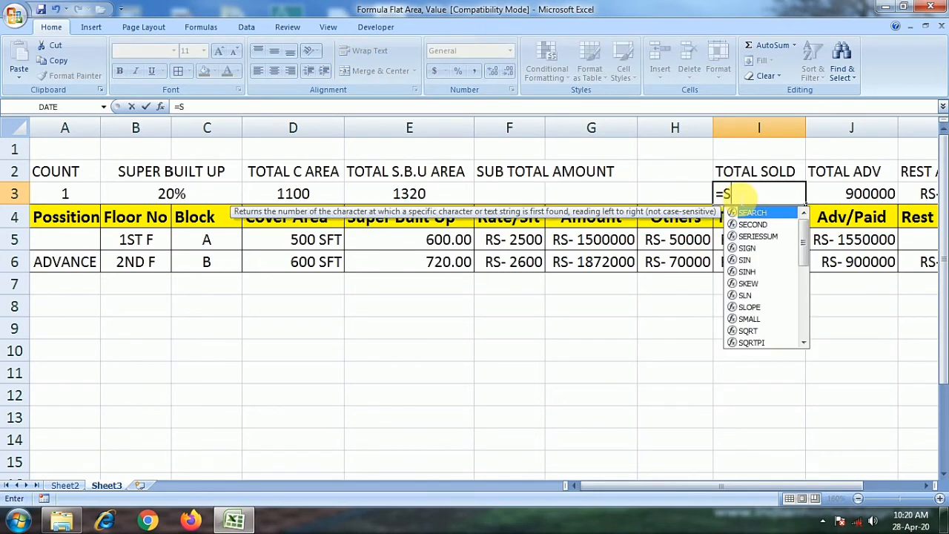
{"action": "type", "text": "UMIF"}
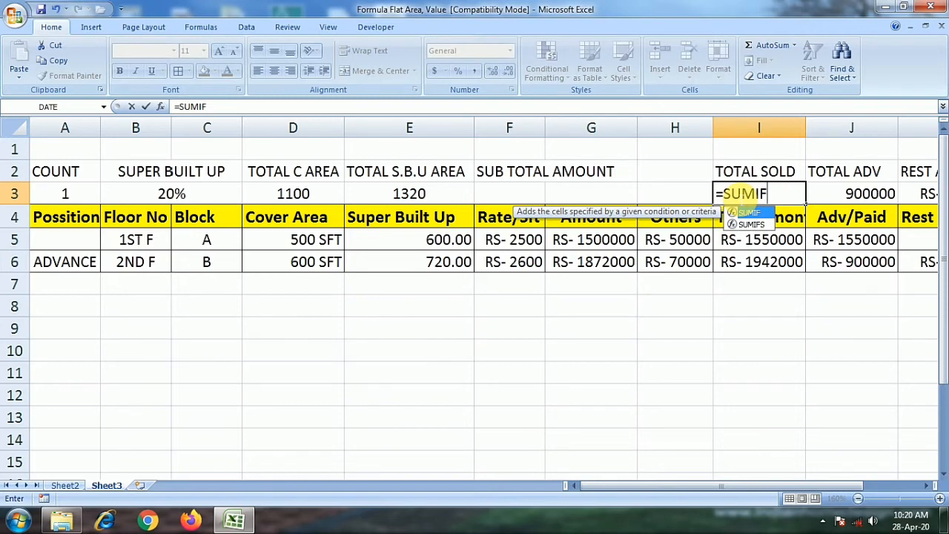
{"action": "type", "text": "("}
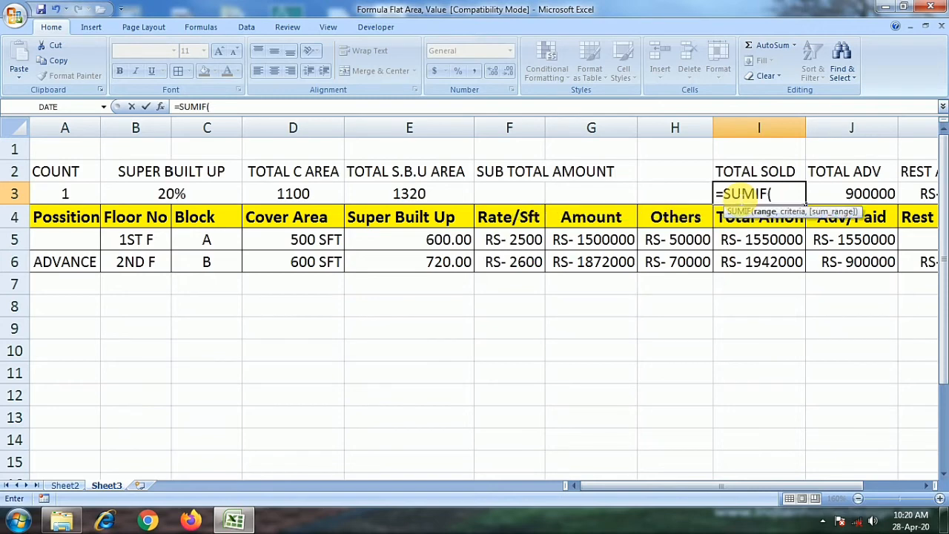
{"action": "left_click_drag", "start_coordinate": [607, 489], "coordinate": [586, 491]}
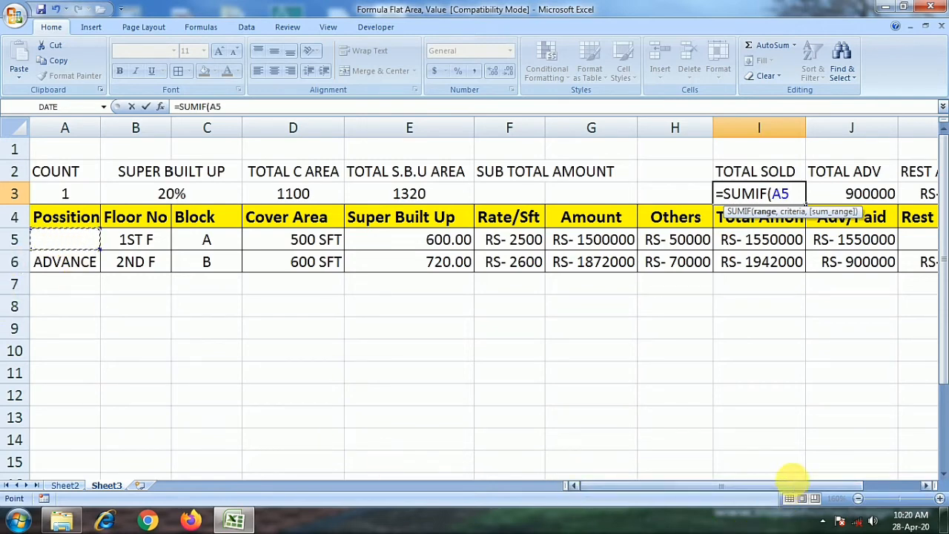
{"action": "left_click_drag", "start_coordinate": [783, 491], "coordinate": [708, 487]}
{"action": "left_click", "coordinate": [64, 264]}
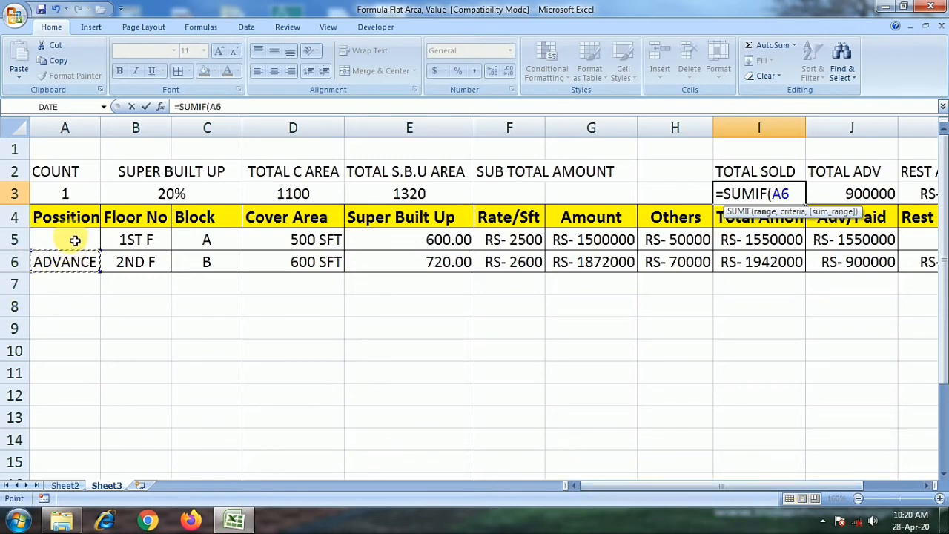
{"action": "left_click_drag", "start_coordinate": [74, 240], "coordinate": [67, 263]}
{"action": "type", "text": ",\"SOLD\","}
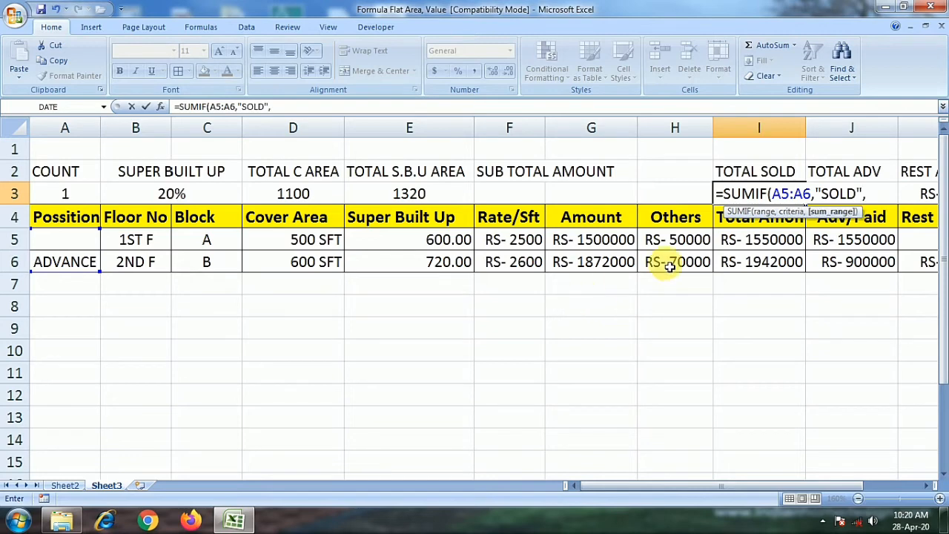
{"action": "left_click_drag", "start_coordinate": [846, 243], "coordinate": [847, 264]}
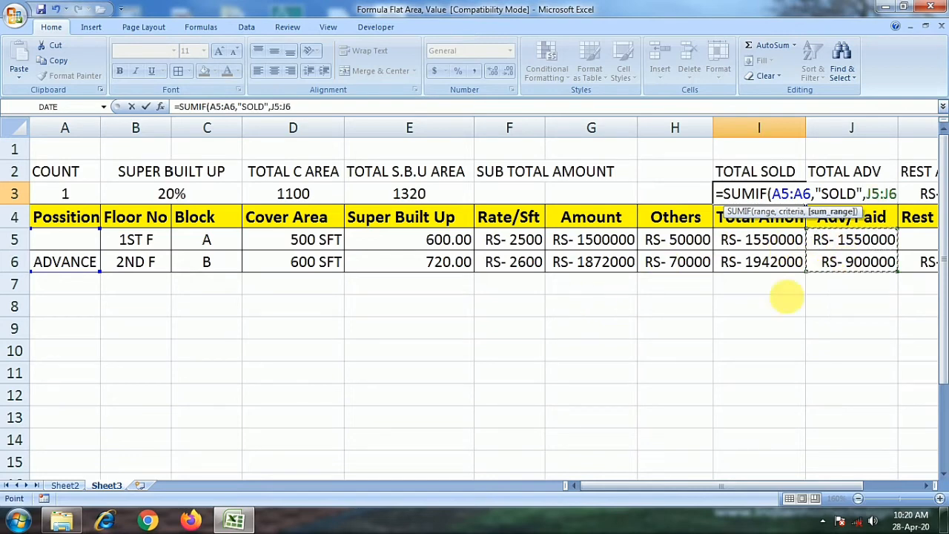
{"action": "key", "text": "Return"}
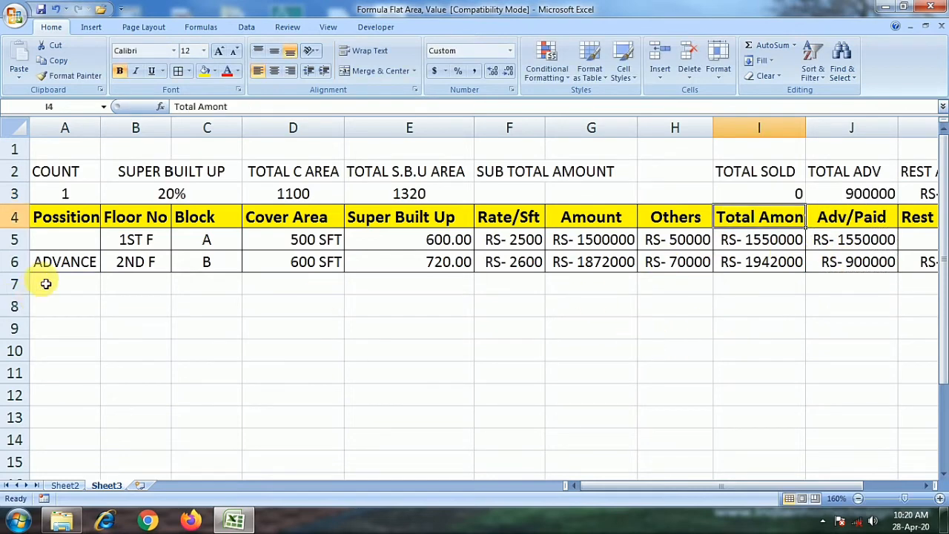
Set the position of the 1ST F flat to SOLD in cell A5 and check the TOTAL SOLD cell I3
{"action": "left_click", "coordinate": [71, 241]}
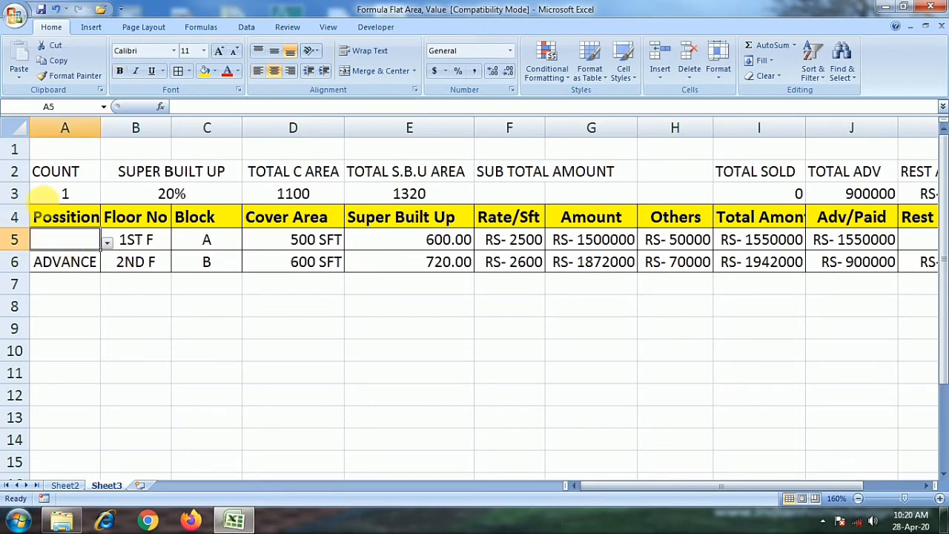
{"action": "left_click", "coordinate": [107, 243]}
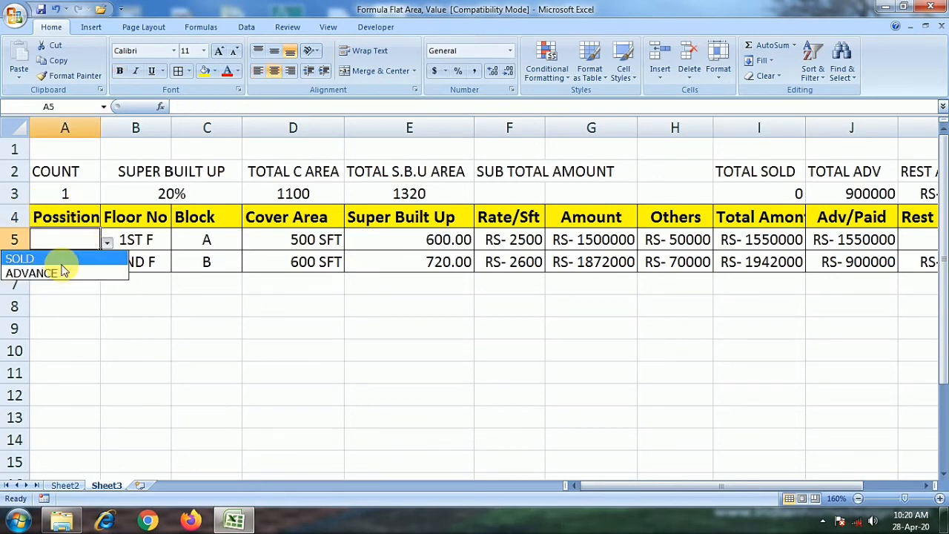
{"action": "left_click", "coordinate": [63, 253]}
{"action": "left_click", "coordinate": [836, 244]}
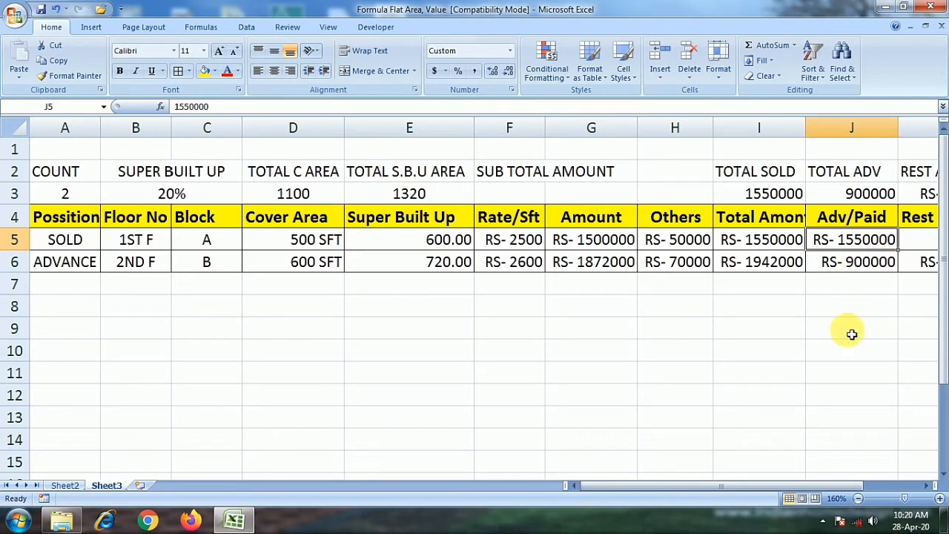
{"action": "left_click_drag", "start_coordinate": [705, 489], "coordinate": [721, 488]}
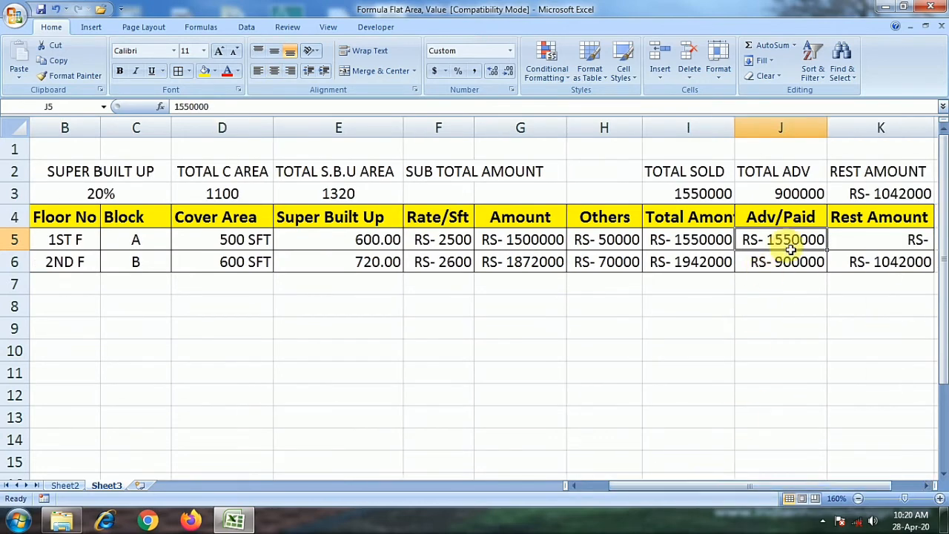
{"action": "left_click", "coordinate": [698, 191]}
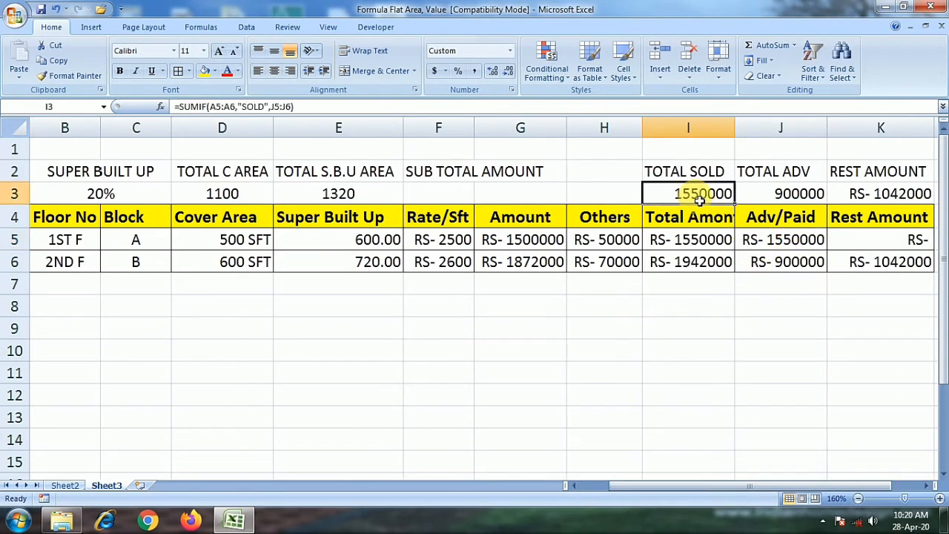
Add the sold and advance totals in cell F3 under SUB TOTAL AMOUNT with the formula =SUM(I3:J3)
{"action": "left_click", "coordinate": [510, 171]}
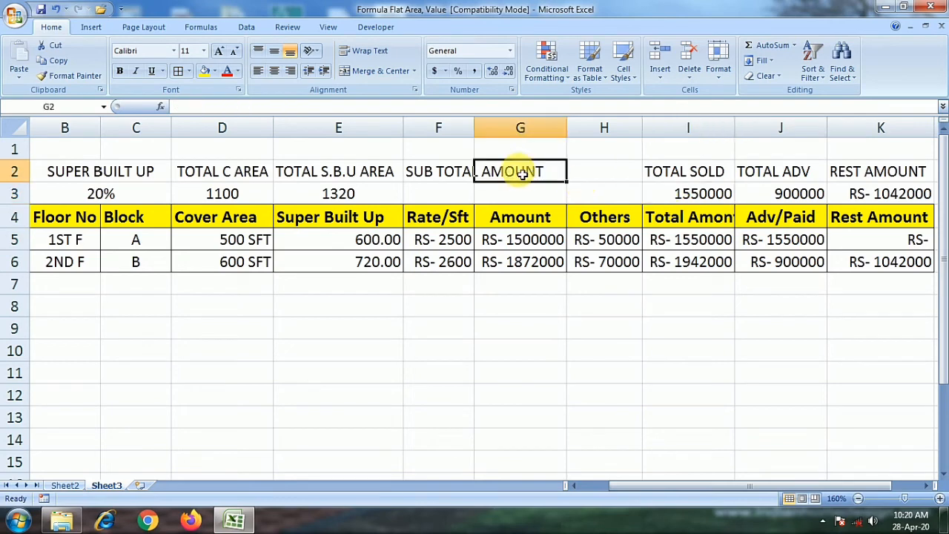
{"action": "left_click", "coordinate": [419, 172]}
{"action": "left_click", "coordinate": [530, 176]}
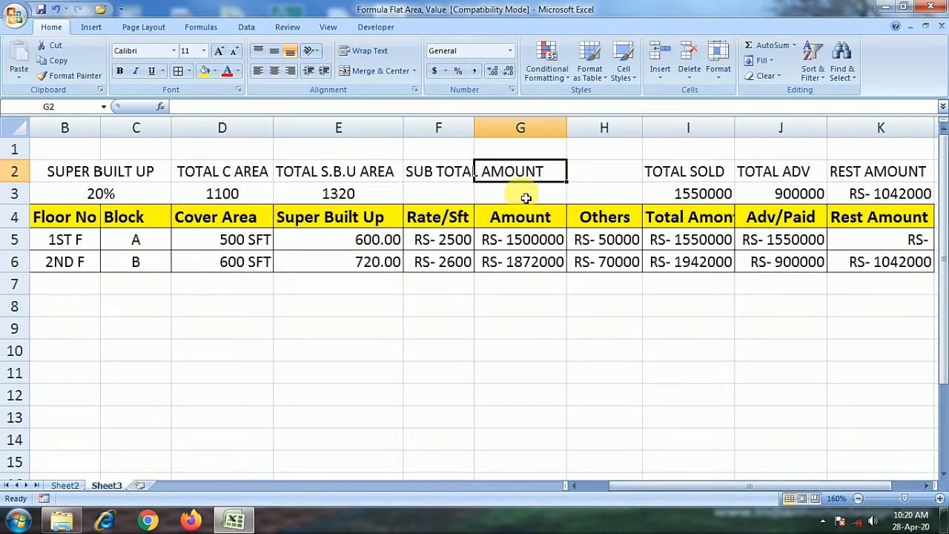
{"action": "left_click", "coordinate": [585, 174]}
{"action": "left_click", "coordinate": [467, 172]}
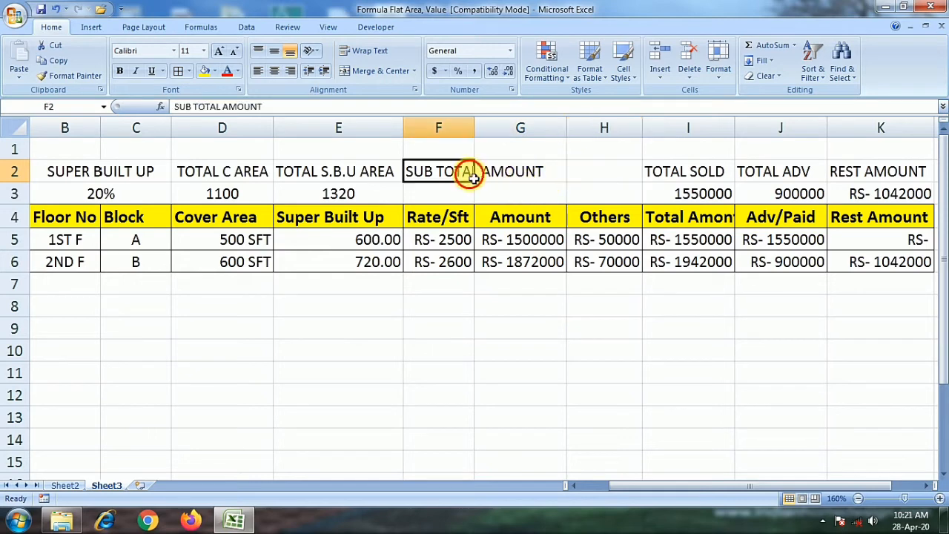
{"action": "left_click", "coordinate": [446, 193]}
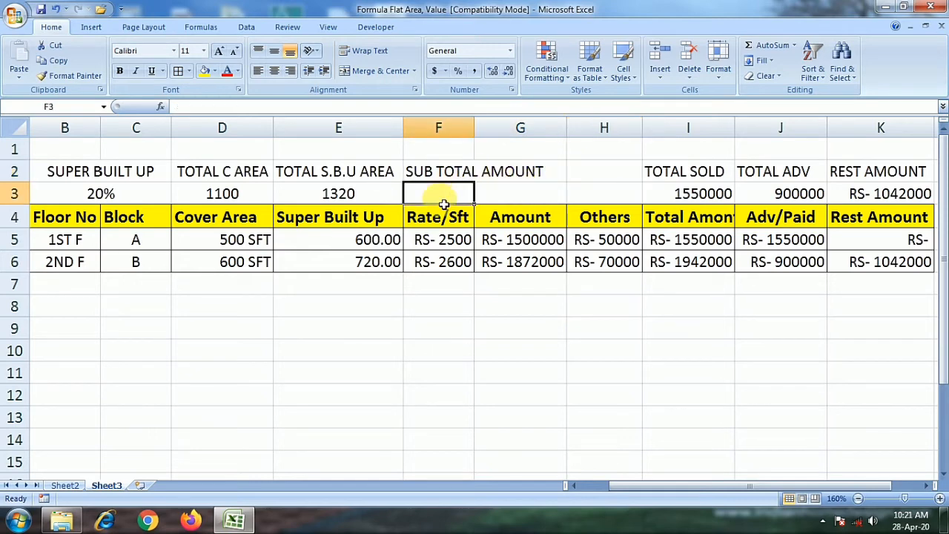
{"action": "type", "text": "="}
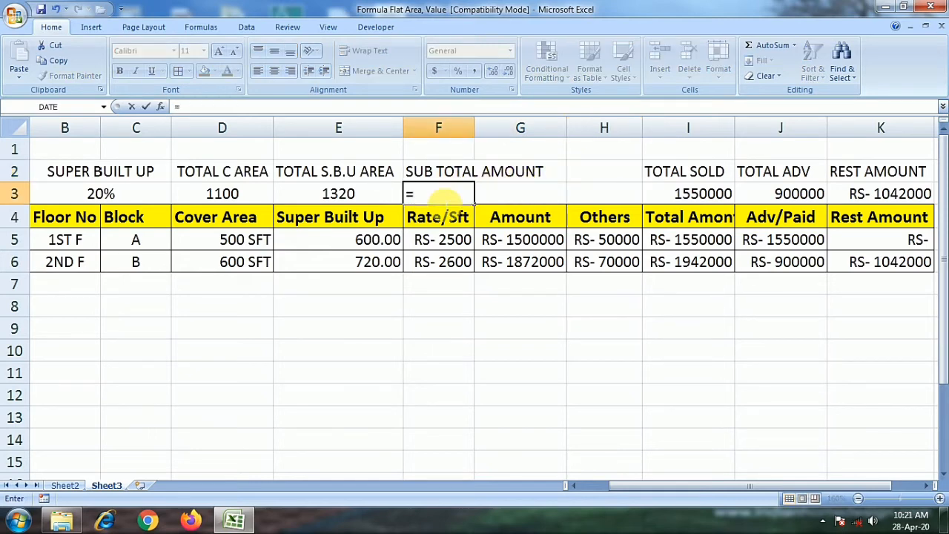
{"action": "type", "text": "SUM"}
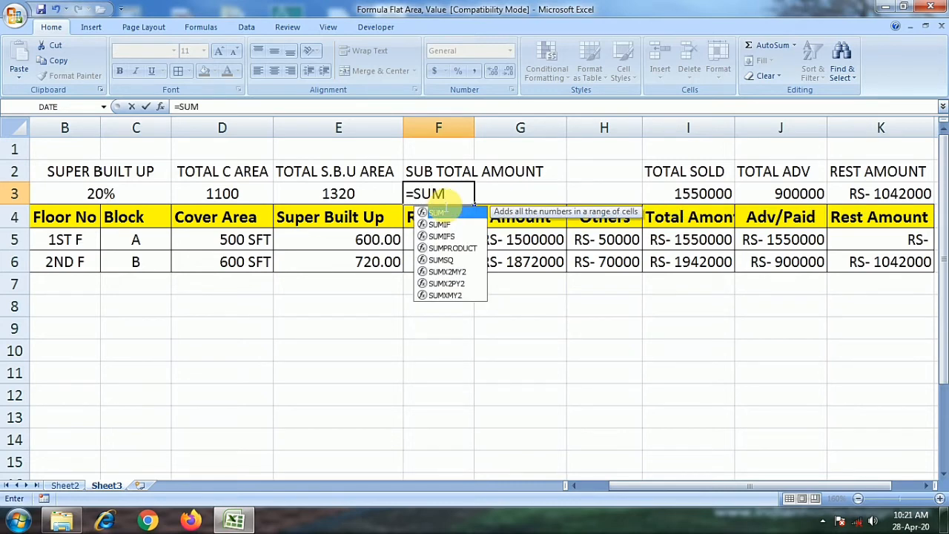
{"action": "type", "text": "("}
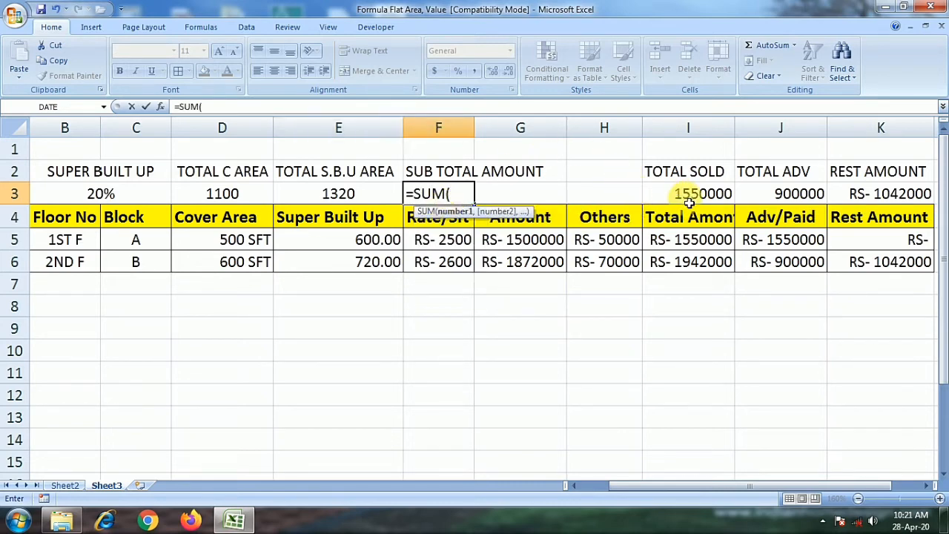
{"action": "left_click_drag", "start_coordinate": [689, 199], "coordinate": [757, 200]}
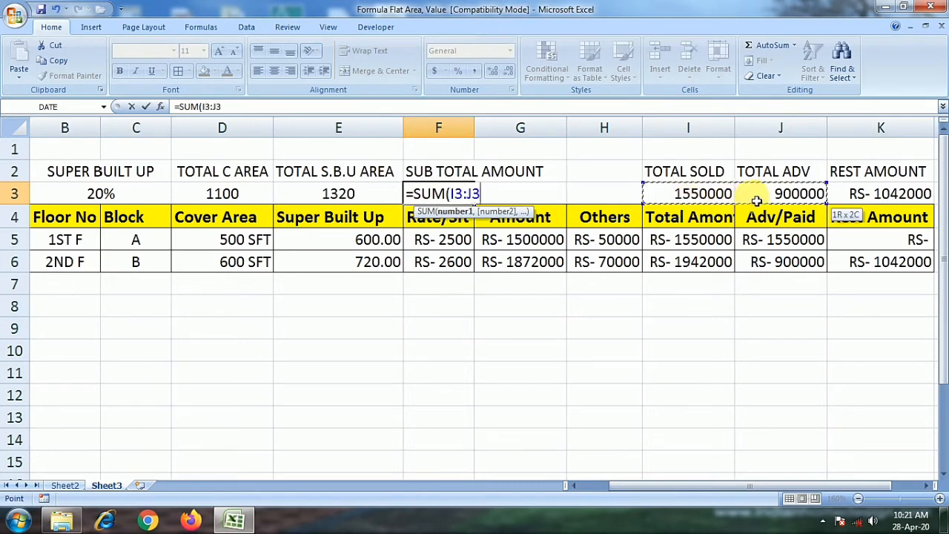
{"action": "key", "text": "Return"}
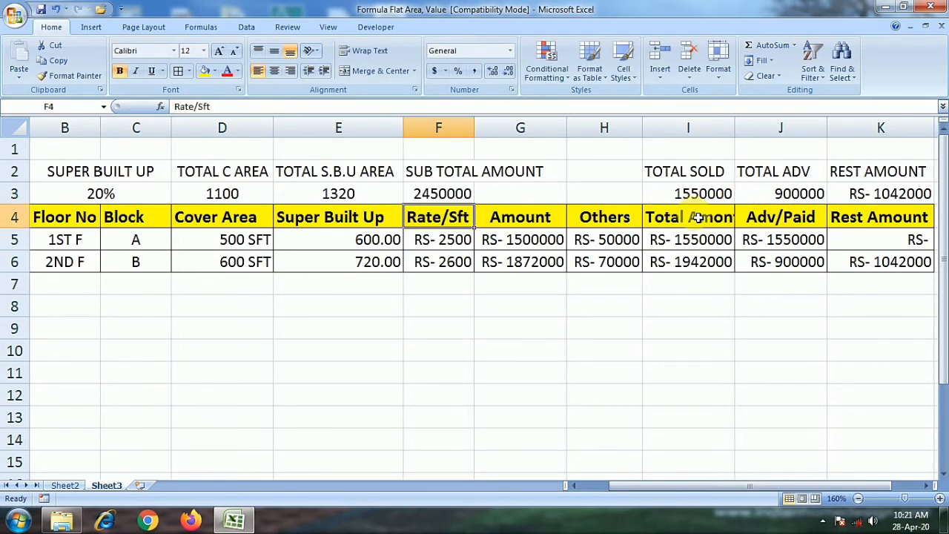
Merge and center the SUB TOTAL AMOUNT label across F2:G2 and its value across F3:G3
{"action": "left_click_drag", "start_coordinate": [437, 178], "coordinate": [523, 182]}
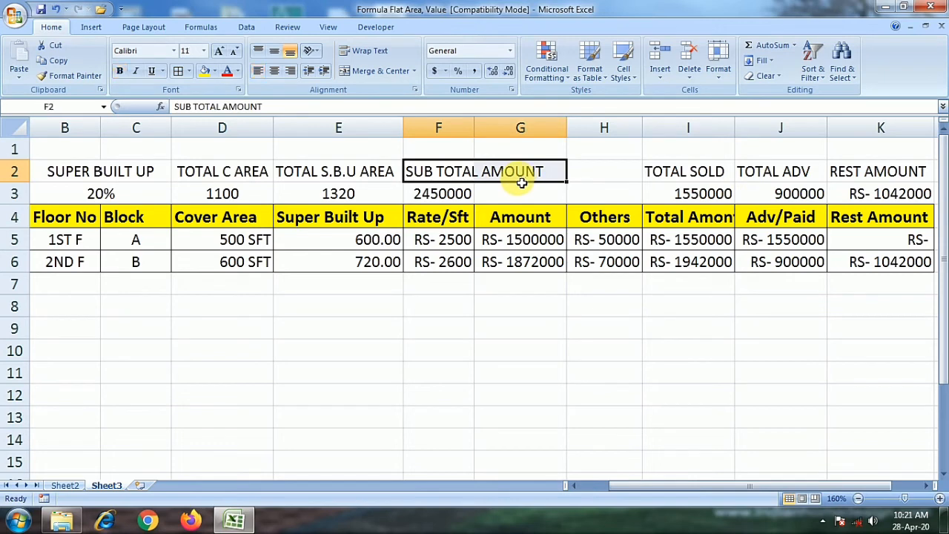
{"action": "left_click", "coordinate": [378, 71]}
{"action": "left_click_drag", "start_coordinate": [441, 195], "coordinate": [564, 207]}
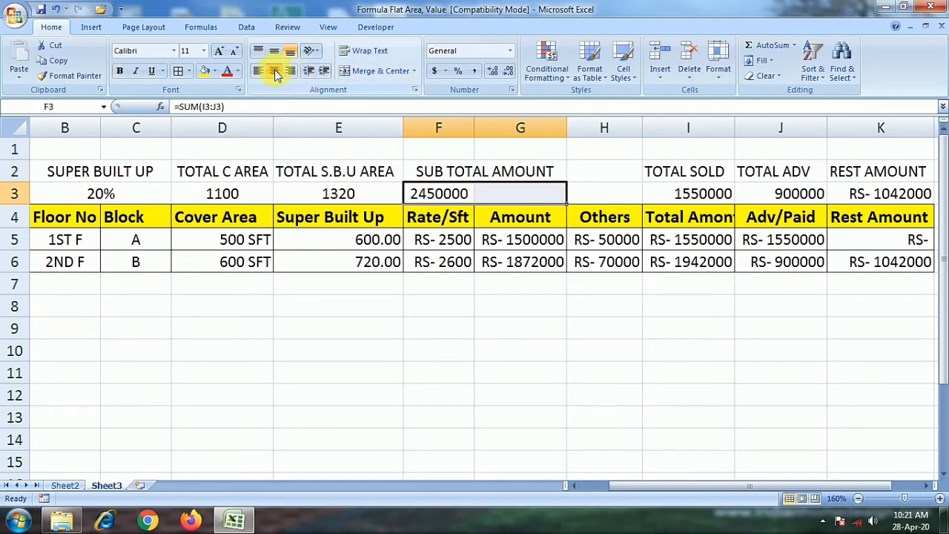
{"action": "left_click_drag", "start_coordinate": [441, 196], "coordinate": [505, 197]}
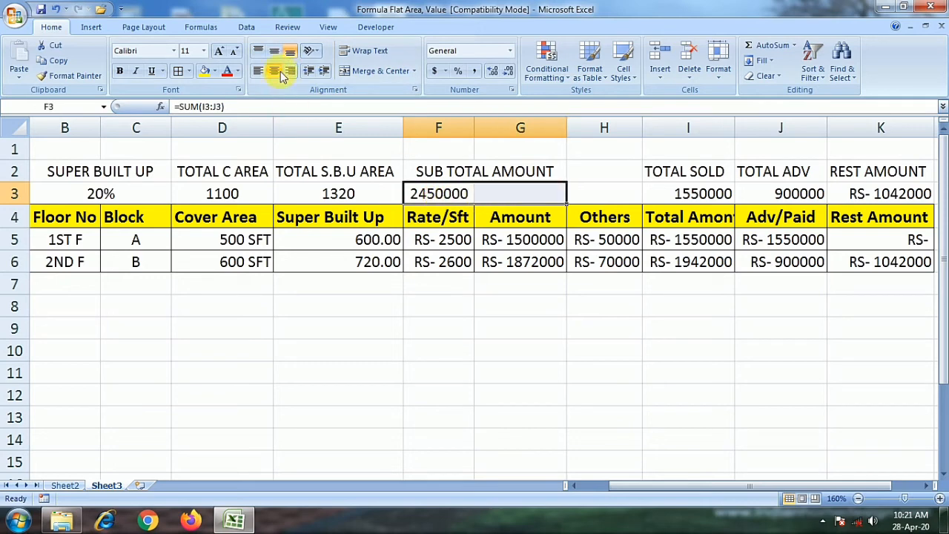
{"action": "left_click", "coordinate": [374, 71]}
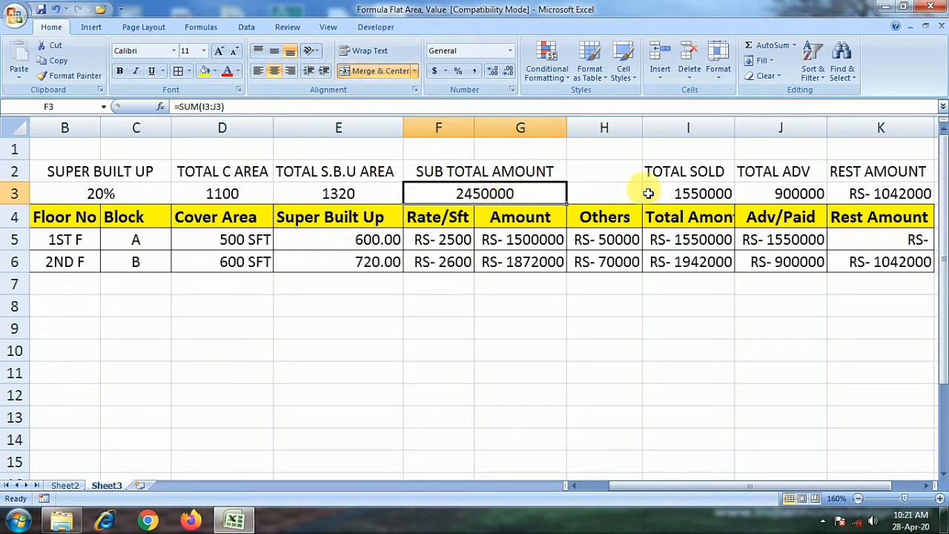
Copy the RS- currency format of cell I5 to the subtotal in F3 and merge and center it across F3:G3 again
{"action": "left_click", "coordinate": [686, 193]}
{"action": "left_click", "coordinate": [784, 194]}
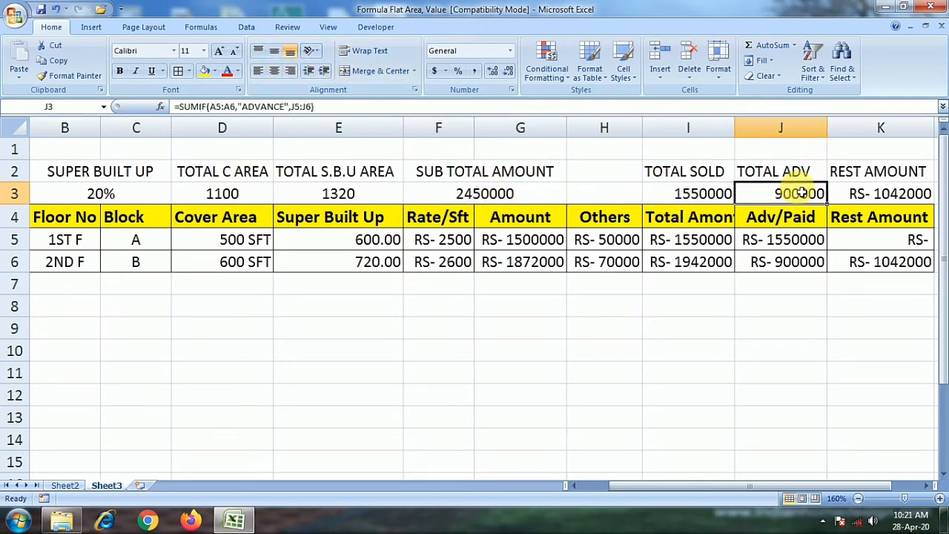
{"action": "left_click", "coordinate": [750, 238]}
{"action": "left_click", "coordinate": [699, 194]}
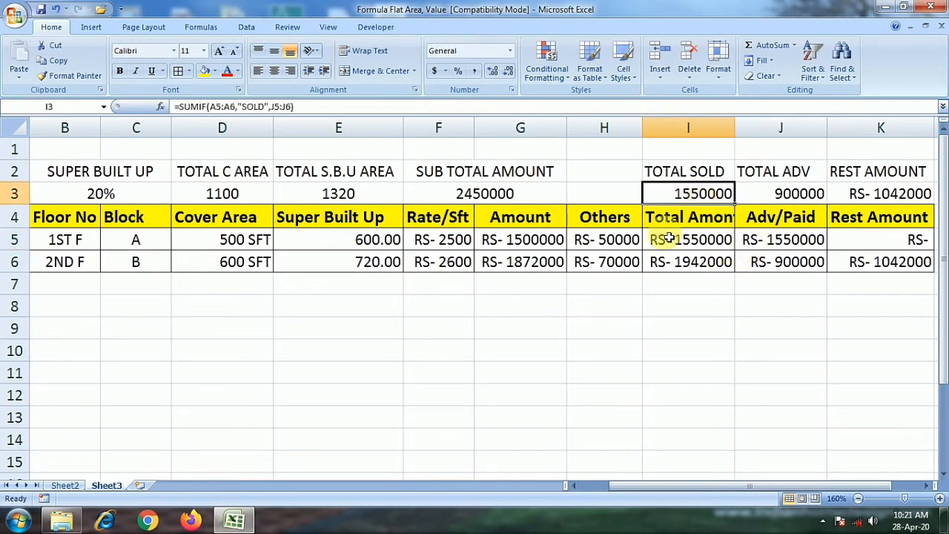
{"action": "left_click", "coordinate": [669, 238]}
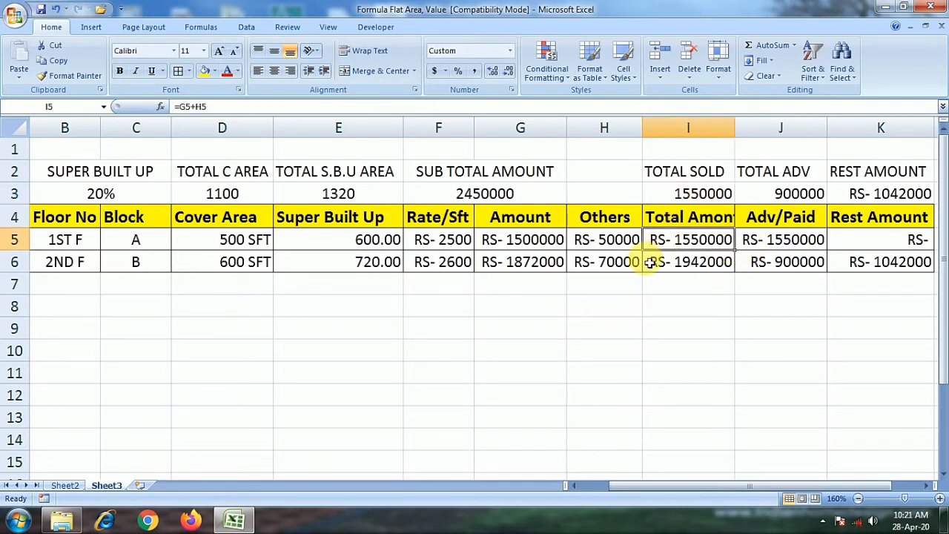
{"action": "left_click", "coordinate": [59, 79]}
{"action": "left_click", "coordinate": [483, 194]}
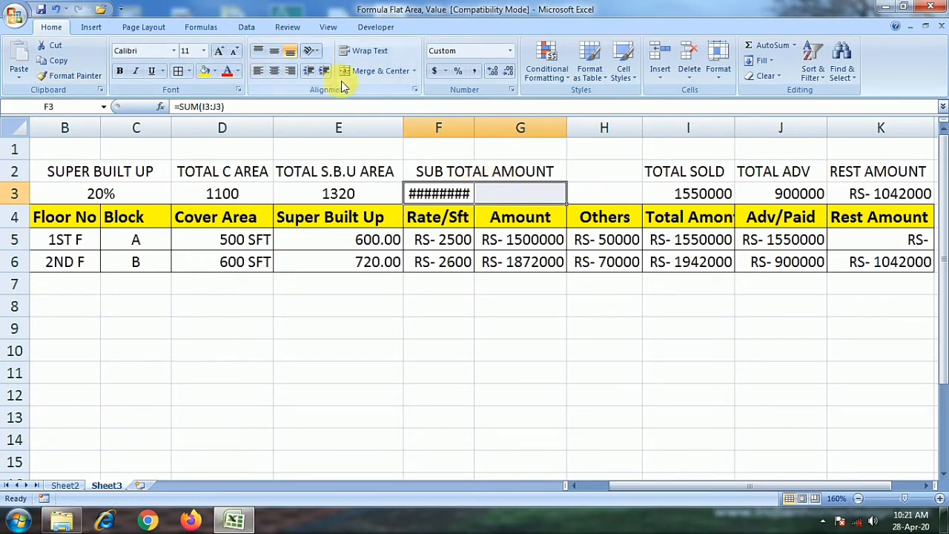
{"action": "left_click", "coordinate": [363, 71]}
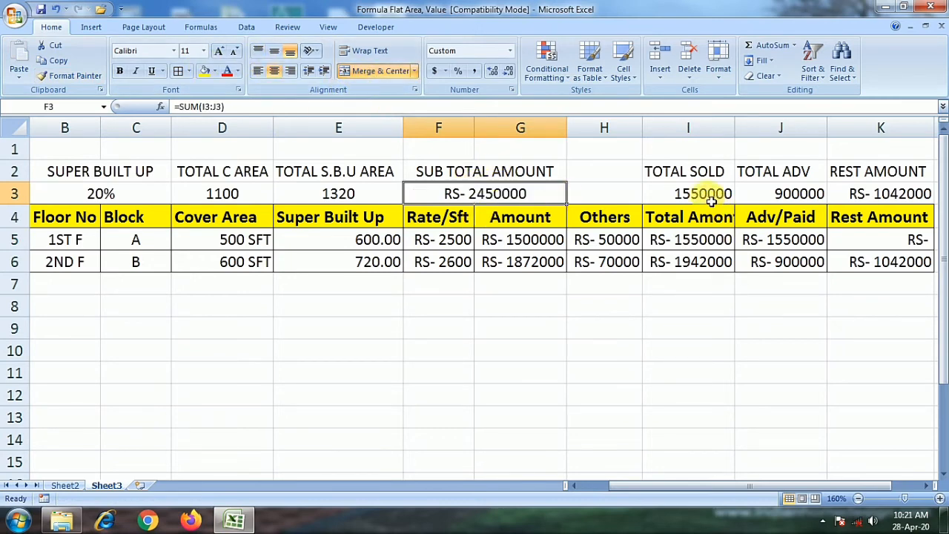
{"action": "left_click", "coordinate": [71, 76]}
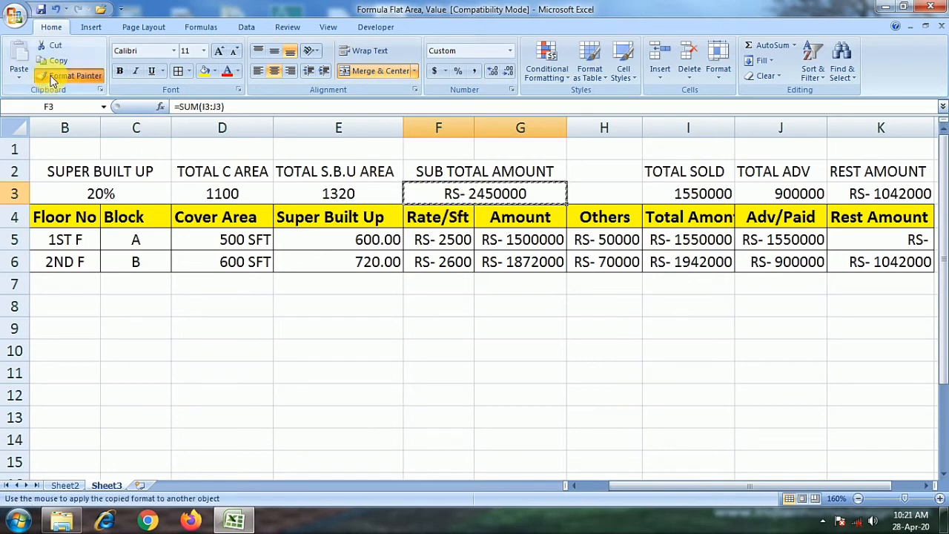
{"action": "left_click_drag", "start_coordinate": [711, 194], "coordinate": [779, 194]}
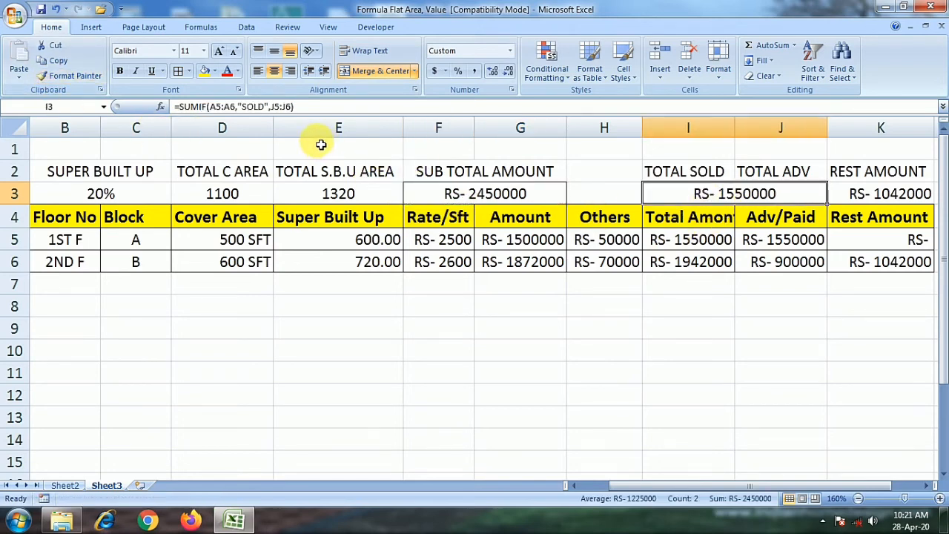
{"action": "key", "text": "ctrl+z"}
Apply the bordered RS- currency format of cell I5 to the TOTAL SOLD, TOTAL ADV and REST AMOUNT values in I3:K3
{"action": "left_click", "coordinate": [685, 239]}
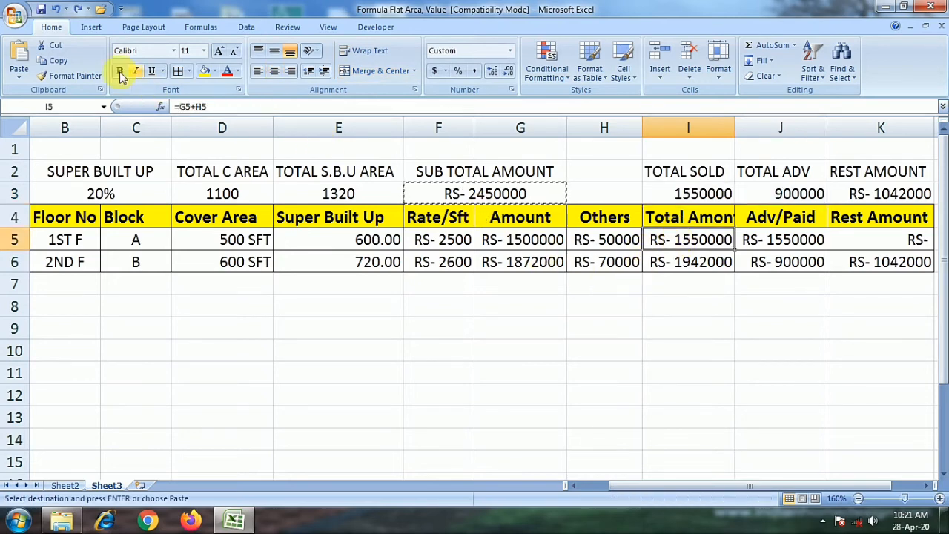
{"action": "left_click", "coordinate": [71, 76]}
{"action": "left_click", "coordinate": [697, 197]}
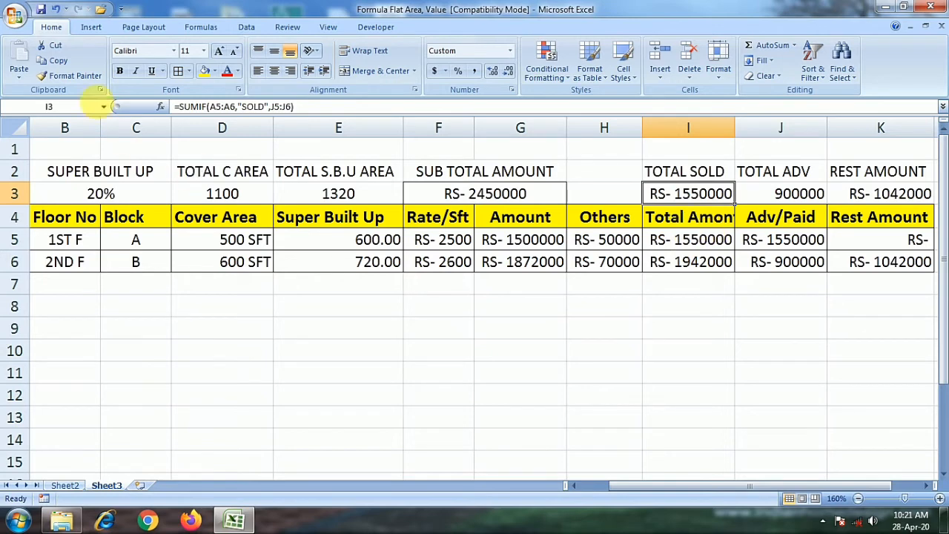
{"action": "left_click", "coordinate": [71, 75]}
{"action": "left_click", "coordinate": [779, 195]}
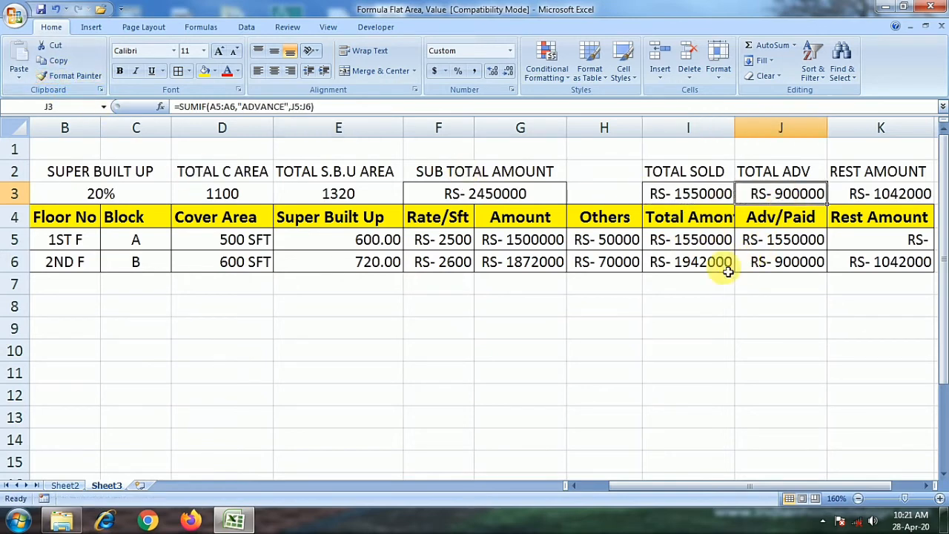
{"action": "left_click", "coordinate": [70, 76]}
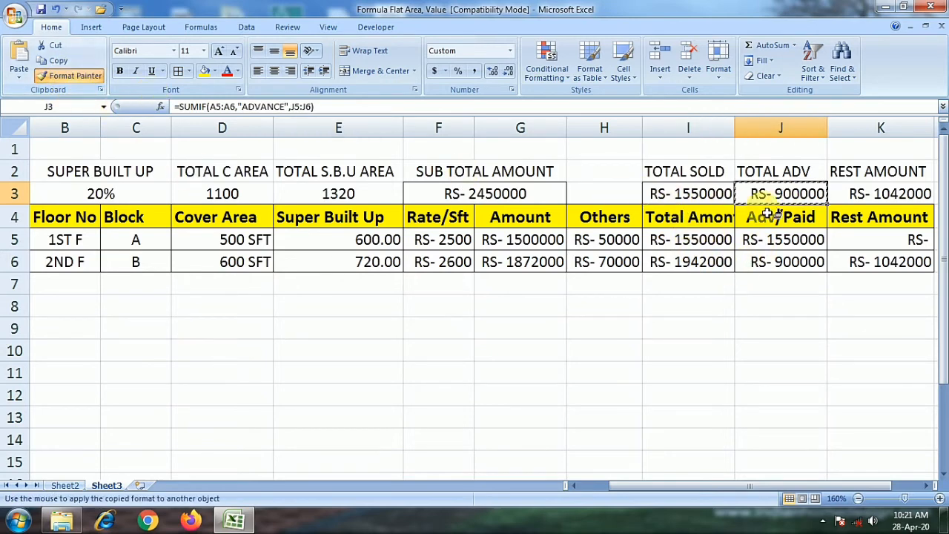
{"action": "left_click", "coordinate": [866, 200]}
{"action": "left_click", "coordinate": [686, 348]}
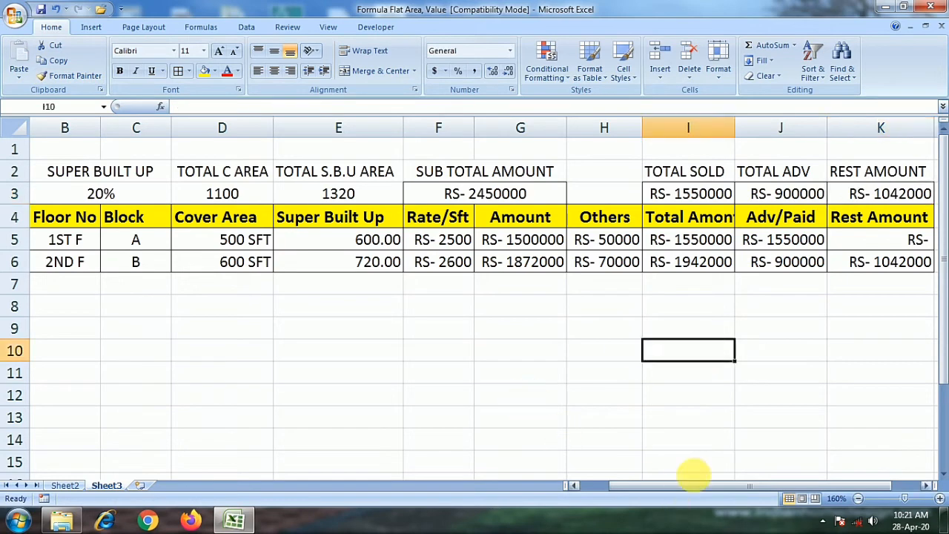
Review the whole flat sales sheet from the COUNT column to the REST AMOUNT column at 140% zoom
{"action": "left_click", "coordinate": [858, 498]}
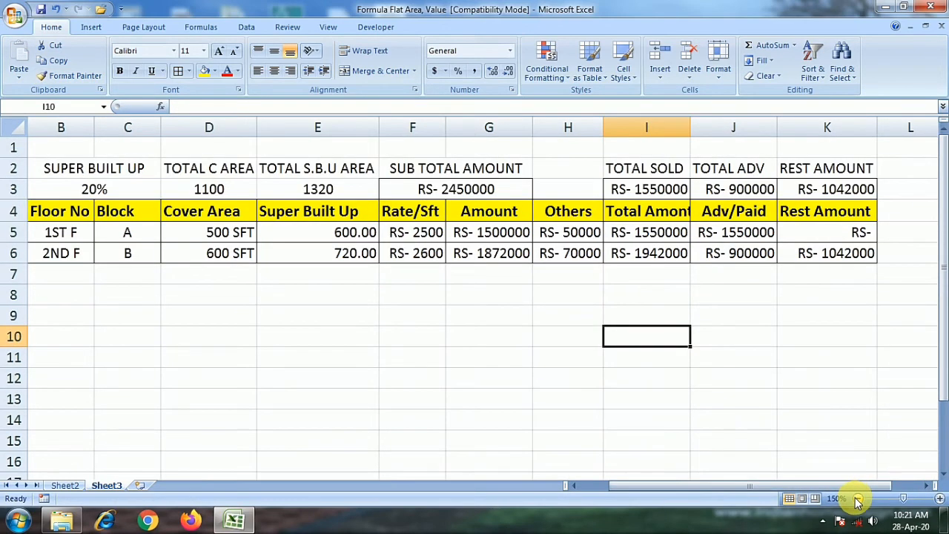
{"action": "left_click", "coordinate": [858, 498]}
{"action": "left_click", "coordinate": [858, 499]}
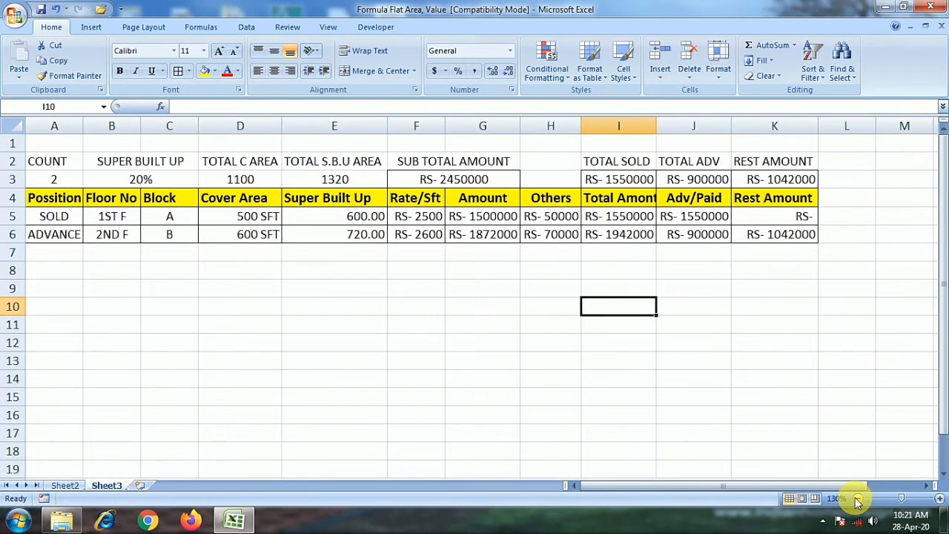
{"action": "left_click", "coordinate": [940, 498]}
{"action": "left_click", "coordinate": [939, 499]}
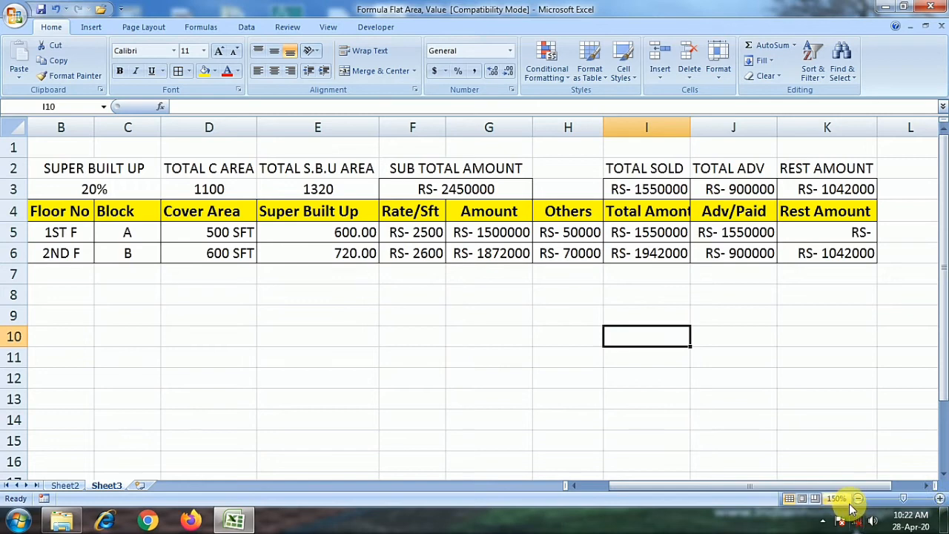
{"action": "left_click_drag", "start_coordinate": [657, 487], "coordinate": [593, 493]}
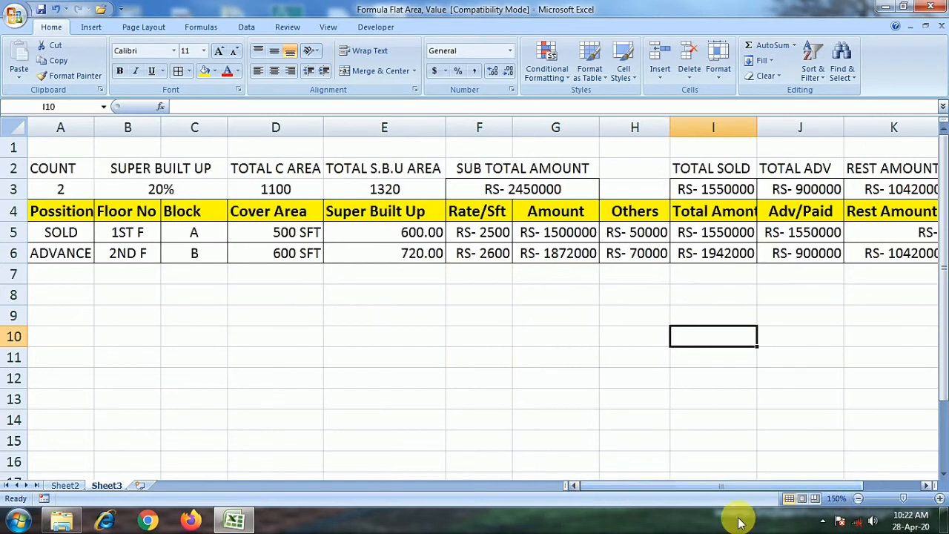
{"action": "left_click", "coordinate": [858, 498]}
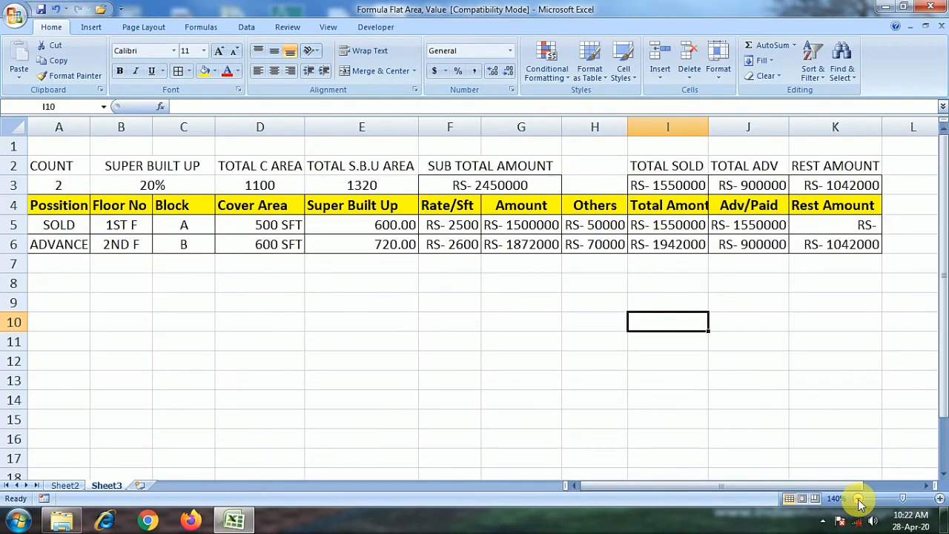
Apply all borders to the whole sheet block from the COUNT label in A2 to the last flat's rest amount in K6
{"action": "left_click", "coordinate": [25, 248]}
{"action": "left_click", "coordinate": [57, 226]}
{"action": "left_click", "coordinate": [58, 249]}
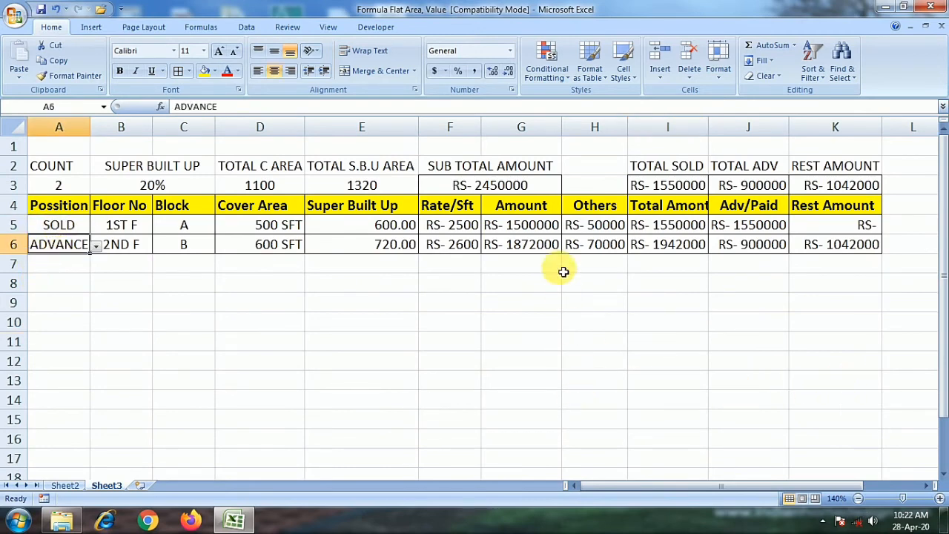
{"action": "left_click_drag", "start_coordinate": [64, 165], "coordinate": [853, 253]}
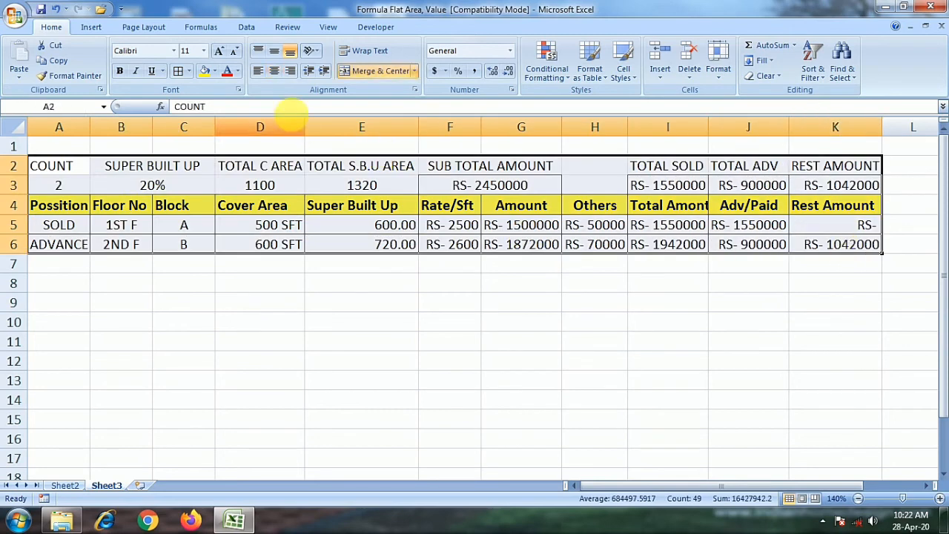
{"action": "left_click", "coordinate": [178, 72]}
{"action": "left_click", "coordinate": [357, 230]}
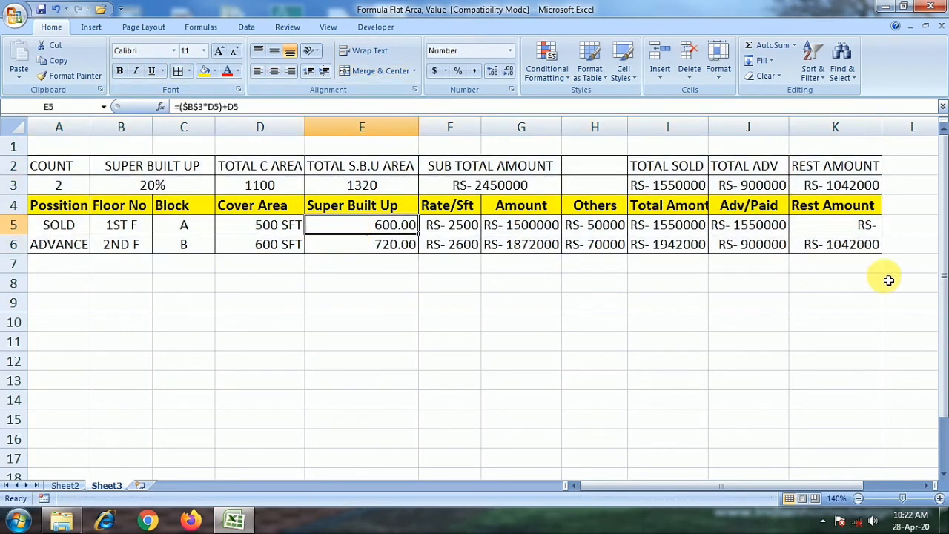
{"action": "left_click", "coordinate": [888, 280]}
{"action": "left_click", "coordinate": [866, 246]}
{"action": "left_click", "coordinate": [63, 248]}
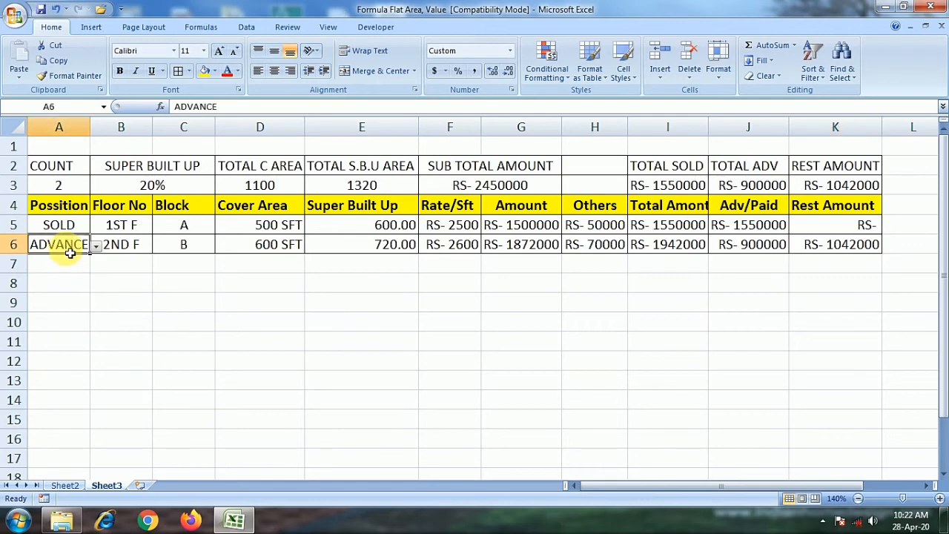
{"action": "left_click", "coordinate": [127, 269]}
{"action": "left_click", "coordinate": [184, 261]}
{"action": "type", "text": "C"}
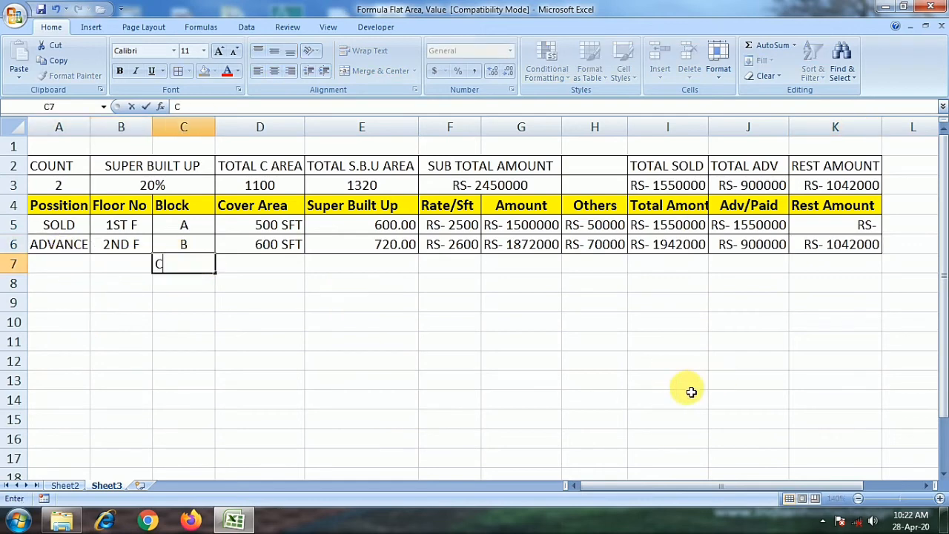
{"action": "key", "text": "Tab"}
{"action": "key", "text": "Tab"}
{"action": "key", "text": "Tab"}
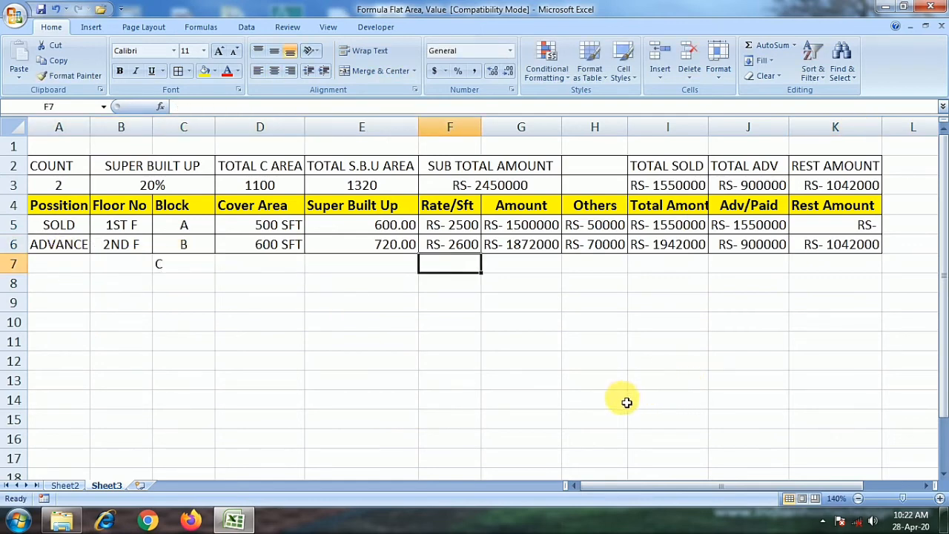
{"action": "left_click", "coordinate": [181, 265]}
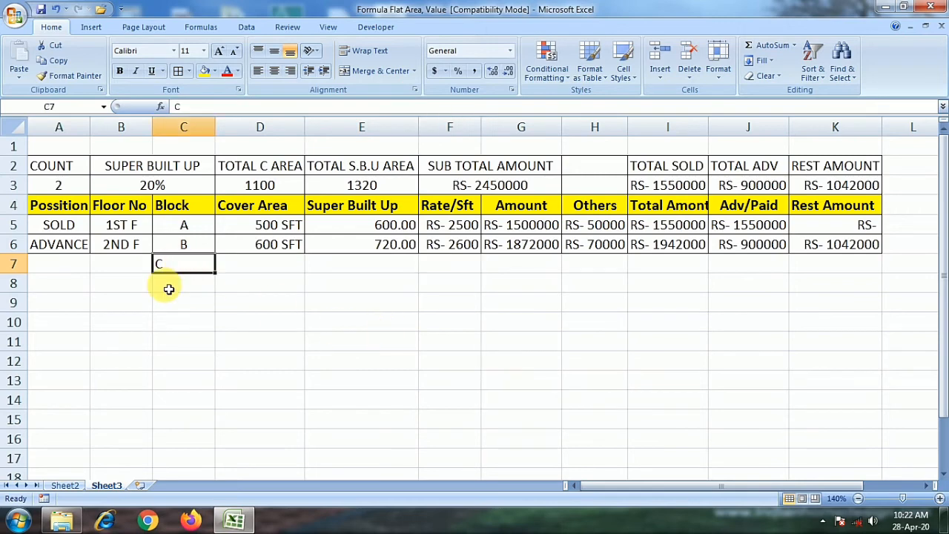
{"action": "key", "text": "Delete"}
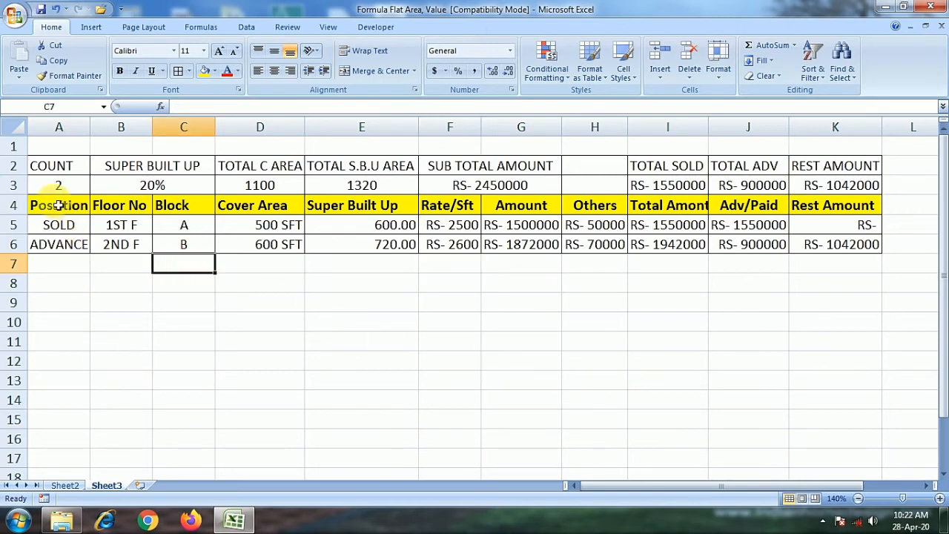
Convert the flat list in A4:K6, including its header row, into an Excel table with headers
{"action": "left_click_drag", "start_coordinate": [59, 205], "coordinate": [853, 244]}
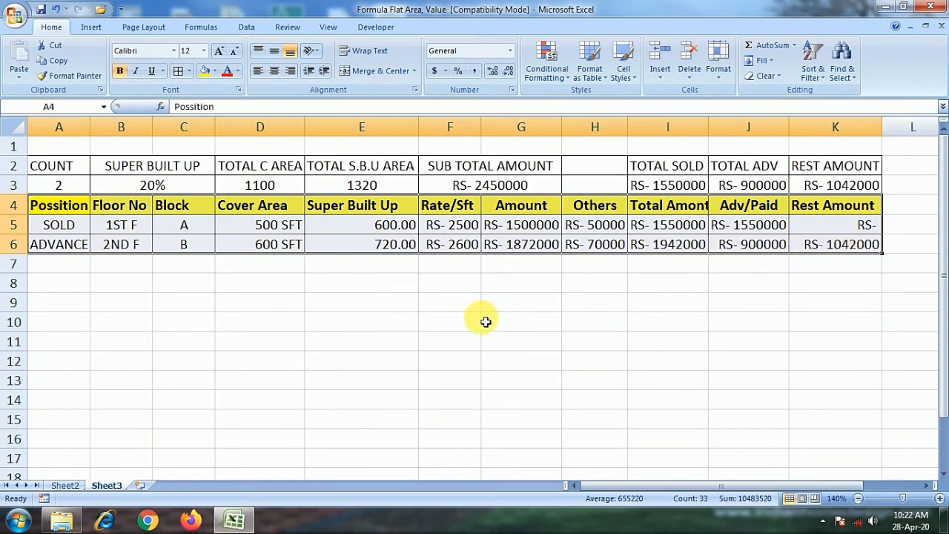
{"action": "key", "text": "ctrl+t"}
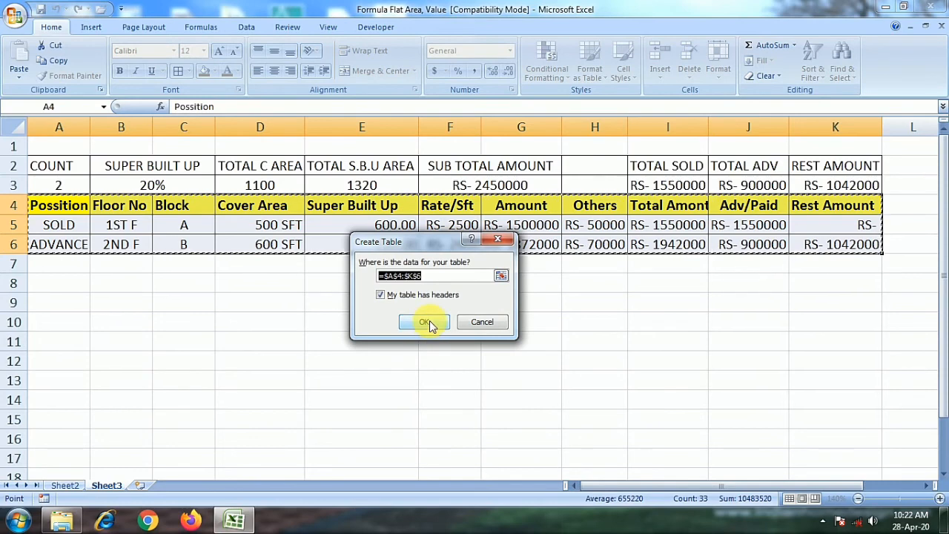
{"action": "left_click", "coordinate": [424, 322]}
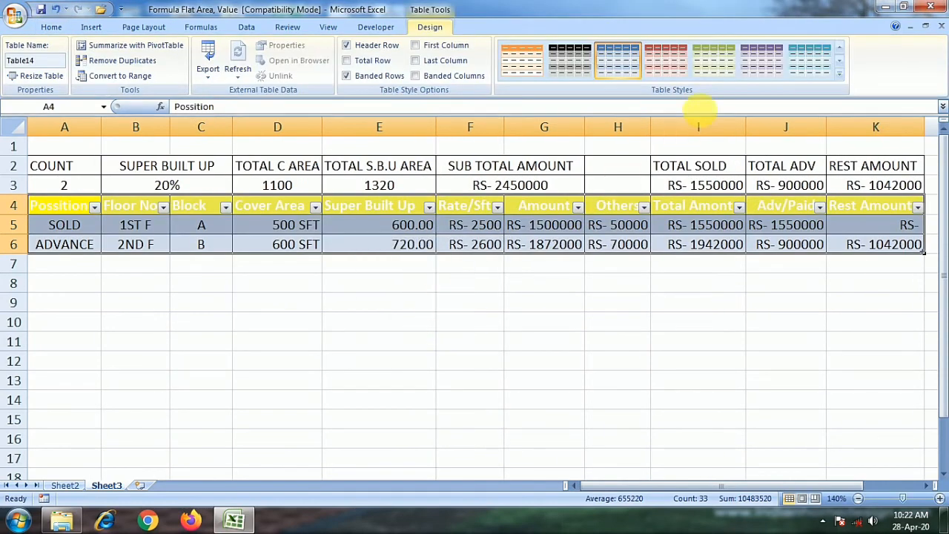
Apply the plain light table style without banding colours to the new flat table
{"action": "left_click", "coordinate": [838, 48]}
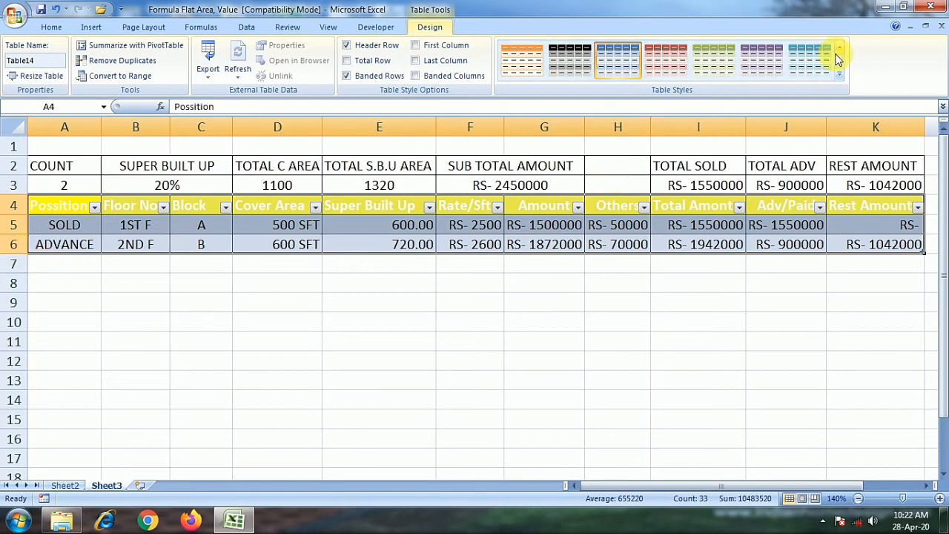
{"action": "left_click", "coordinate": [839, 48]}
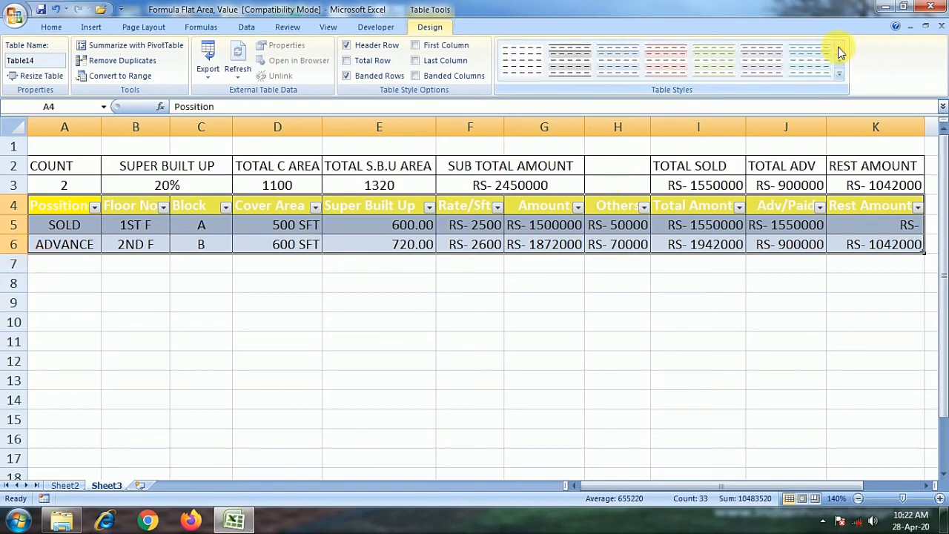
{"action": "left_click", "coordinate": [524, 61]}
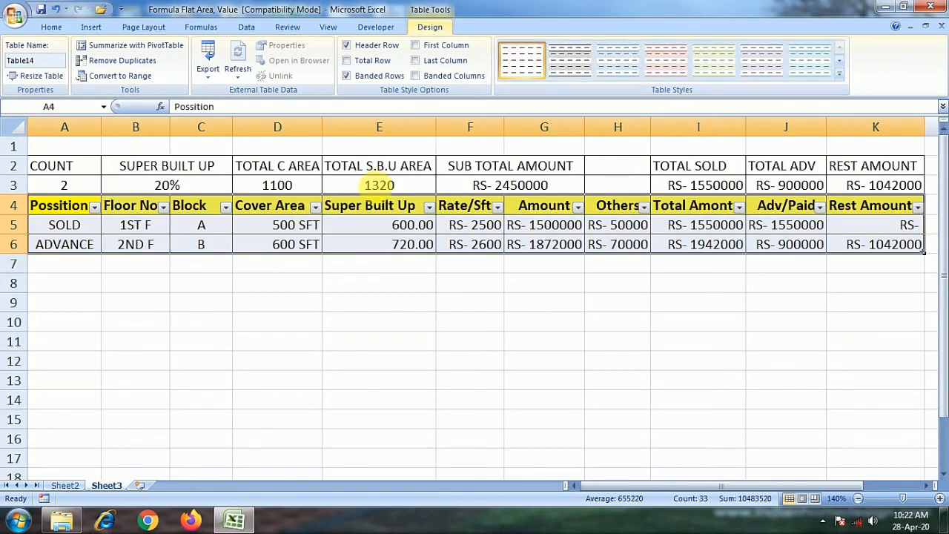
{"action": "left_click", "coordinate": [352, 302]}
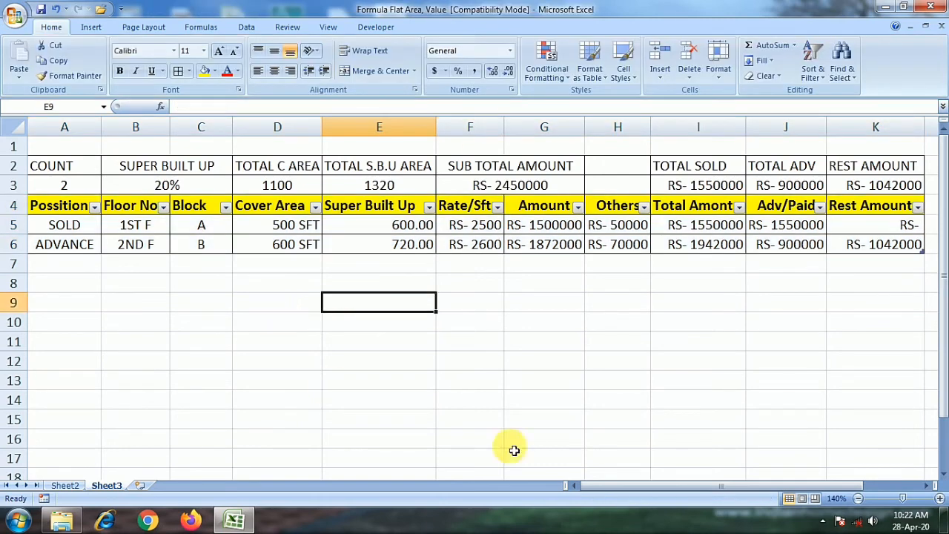
Extend the flat table with a new row by entering block C in C7
{"action": "left_click", "coordinate": [858, 499]}
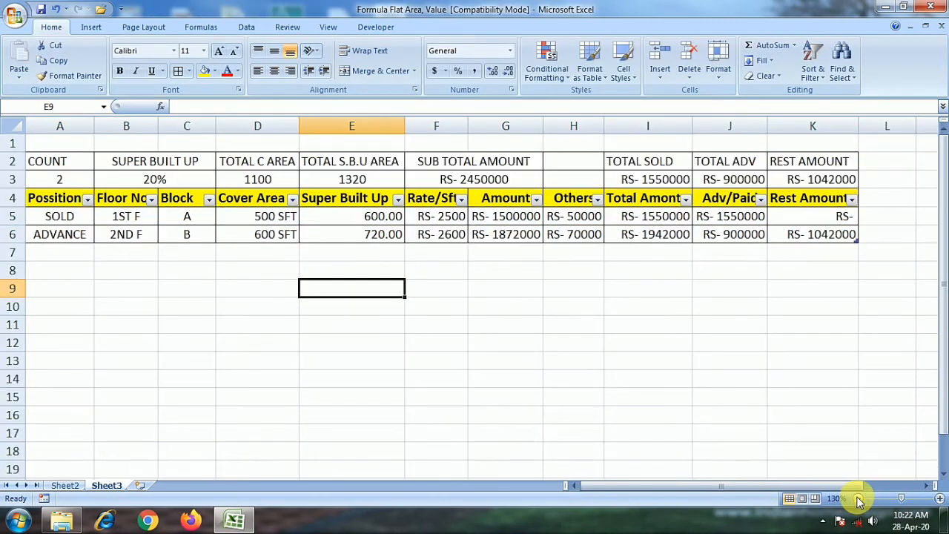
{"action": "left_click", "coordinate": [63, 254]}
{"action": "left_click", "coordinate": [137, 253]}
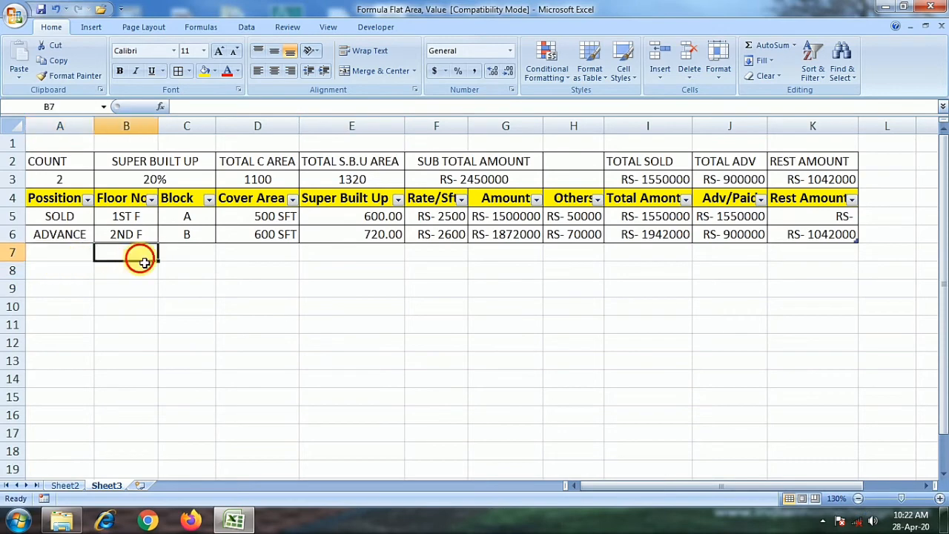
{"action": "left_click", "coordinate": [200, 255]}
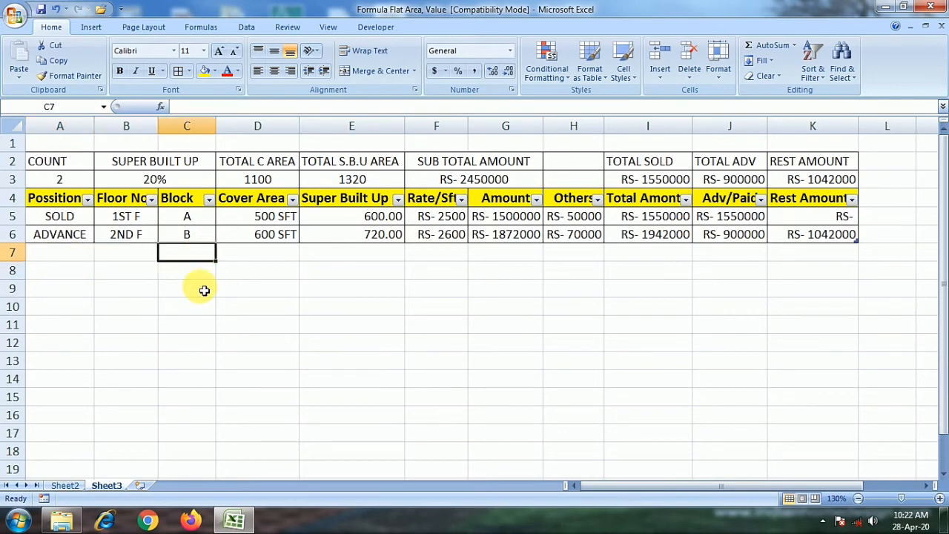
{"action": "type", "text": "C"}
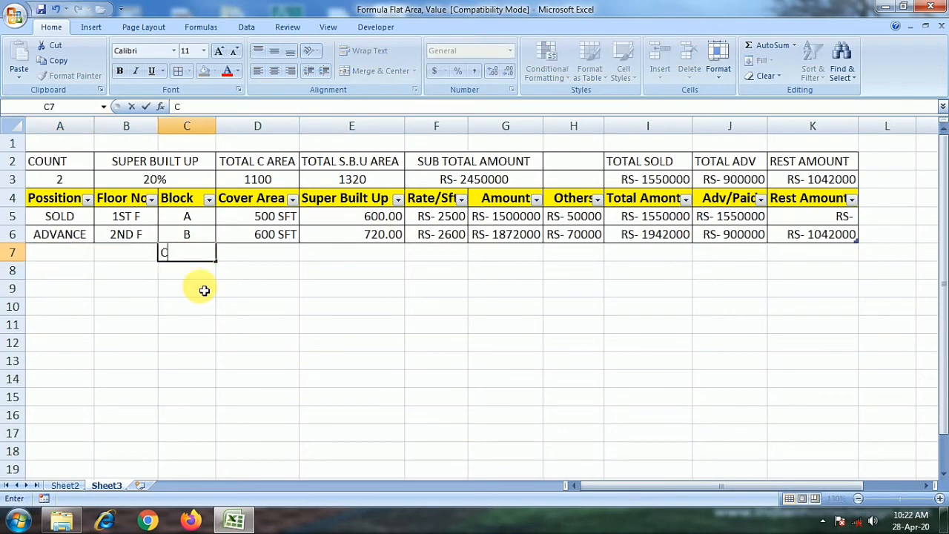
{"action": "key", "text": "Tab"}
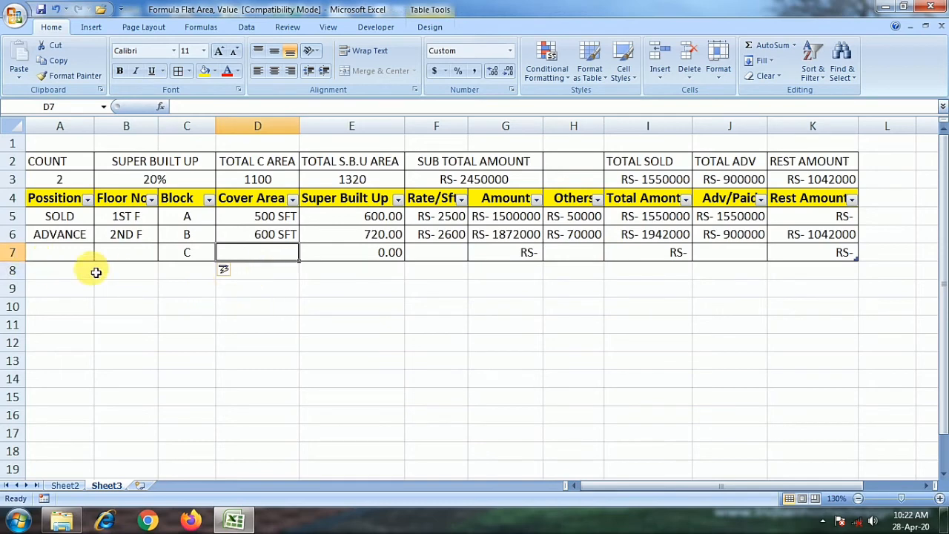
Set the block C flat's Possition to ADVANCE and its Floor No to 1ST F in row 7
{"action": "left_click", "coordinate": [49, 256]}
{"action": "left_click", "coordinate": [101, 256]}
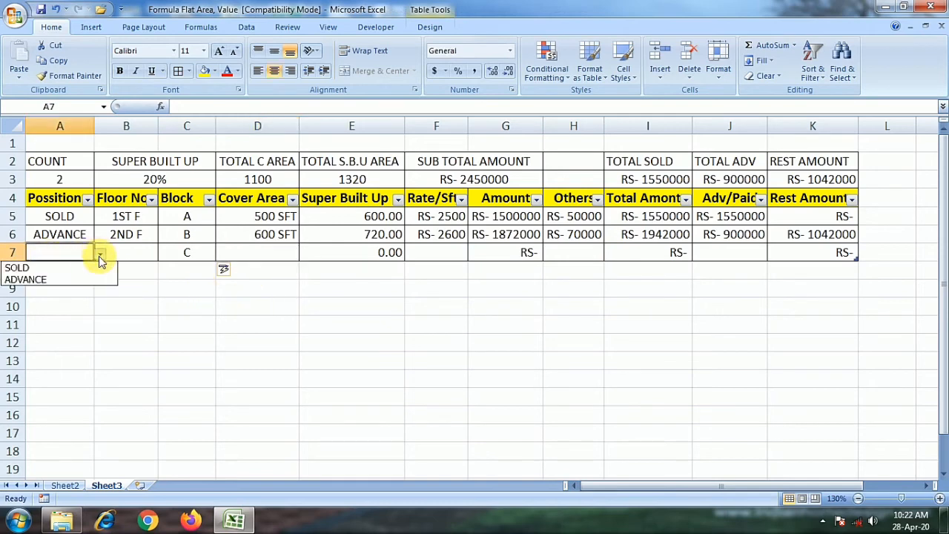
{"action": "left_click", "coordinate": [53, 279]}
{"action": "left_click", "coordinate": [154, 256]}
{"action": "left_click", "coordinate": [164, 253]}
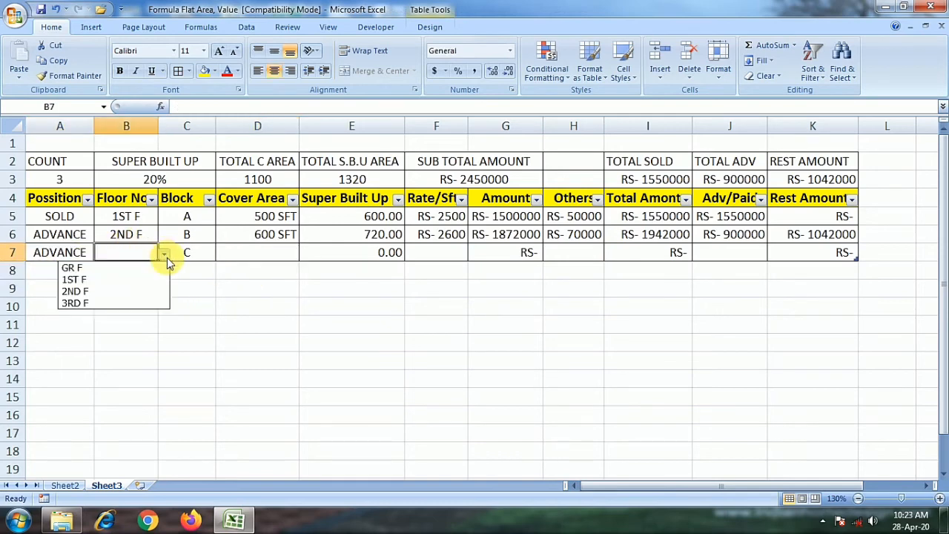
{"action": "left_click", "coordinate": [110, 281]}
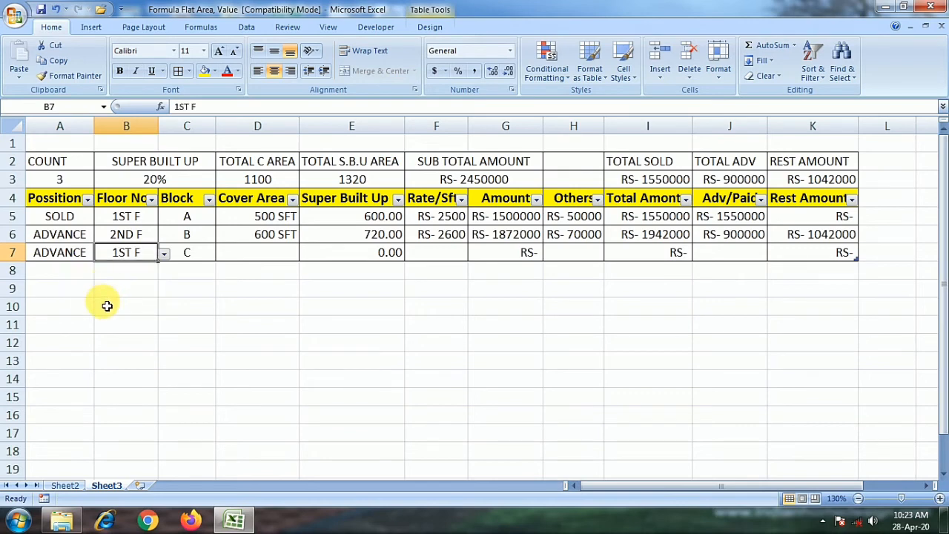
Enter a Cover Area of 500 and a Rate/Sft of 2600 for the block C flat in row 7
{"action": "left_click", "coordinate": [270, 256]}
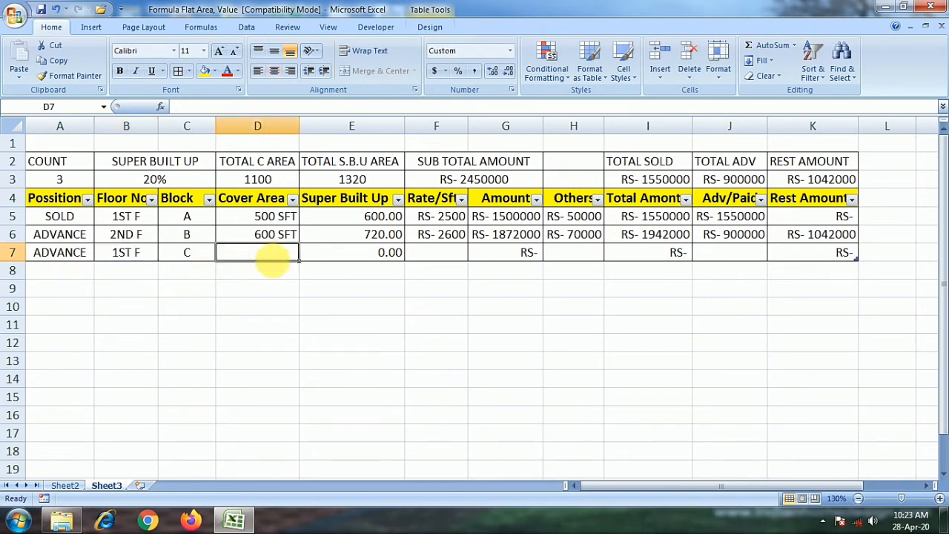
{"action": "type", "text": "500"}
{"action": "key", "text": "Tab"}
{"action": "key", "text": "Tab"}
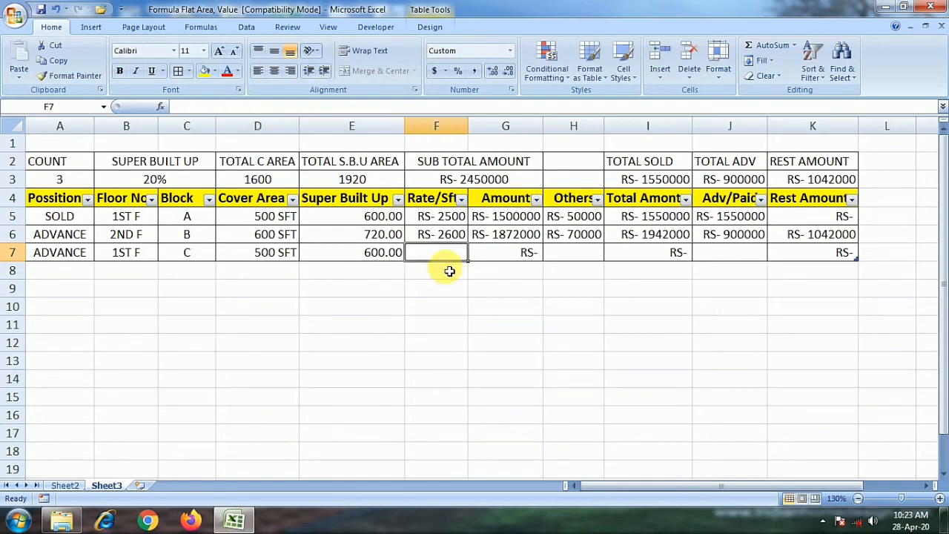
{"action": "type", "text": "2600"}
{"action": "key", "text": "Tab"}
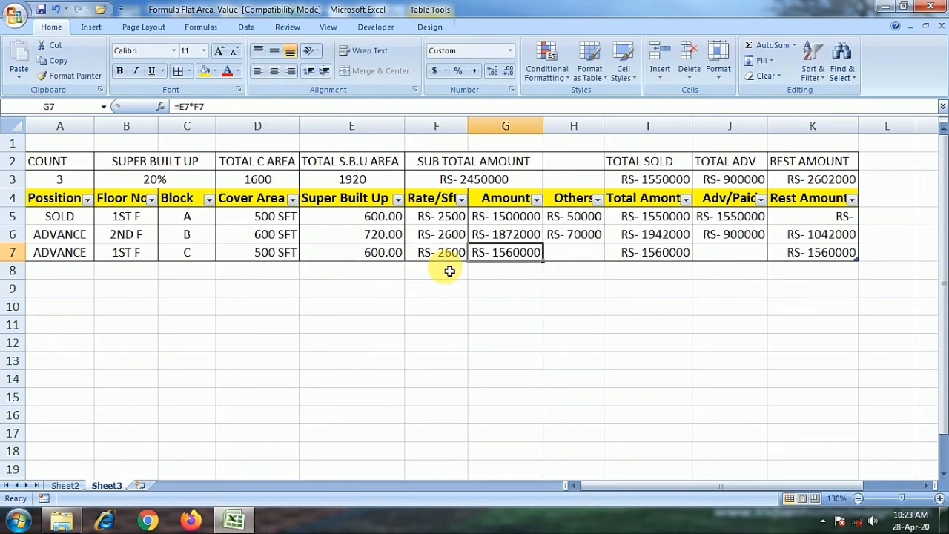
Enter 50000 under Others and 600000 under Adv/Paid for the block C flat, and check the SUB TOTAL AMOUNT formula
{"action": "key", "text": "Tab"}
{"action": "type", "text": "5"}
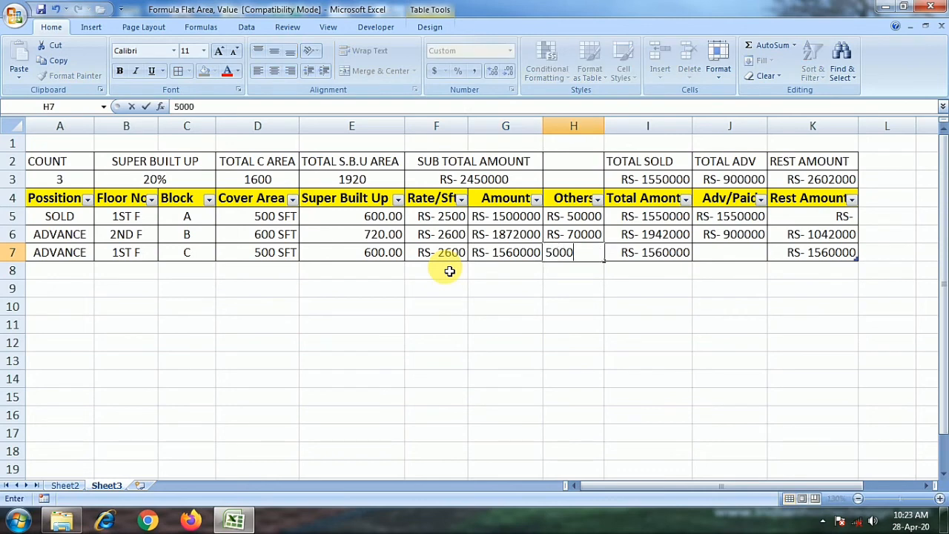
{"action": "key", "text": "Tab"}
{"action": "key", "text": "Tab"}
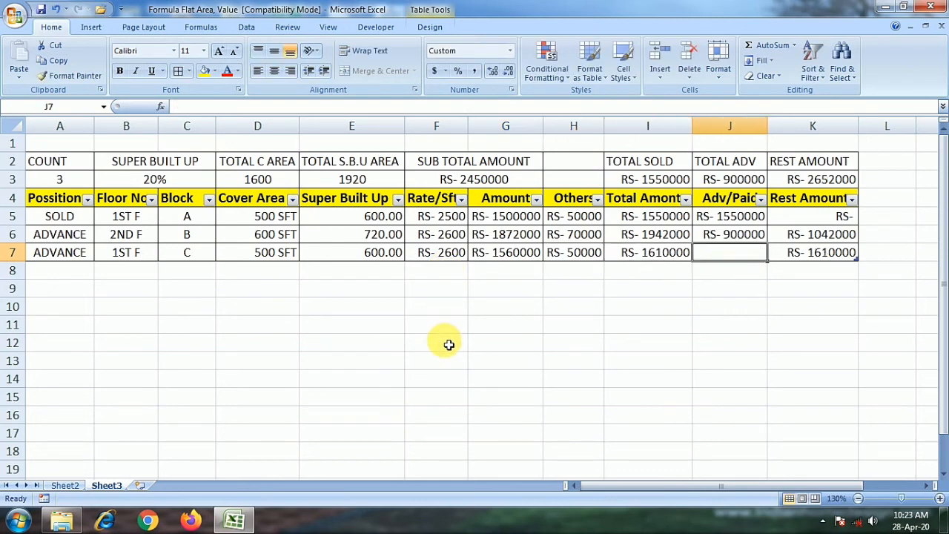
{"action": "type", "text": "60000"}
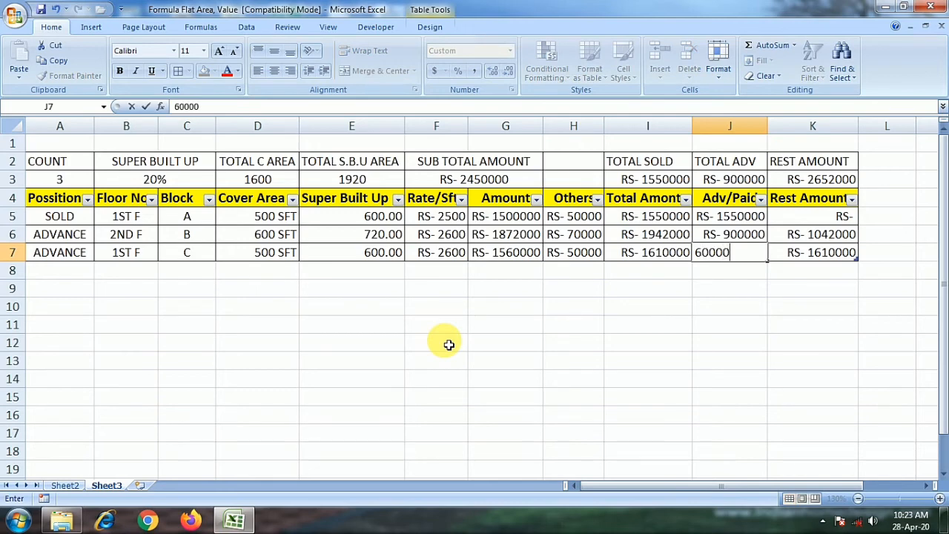
{"action": "type", "text": "0"}
{"action": "key", "text": "Tab"}
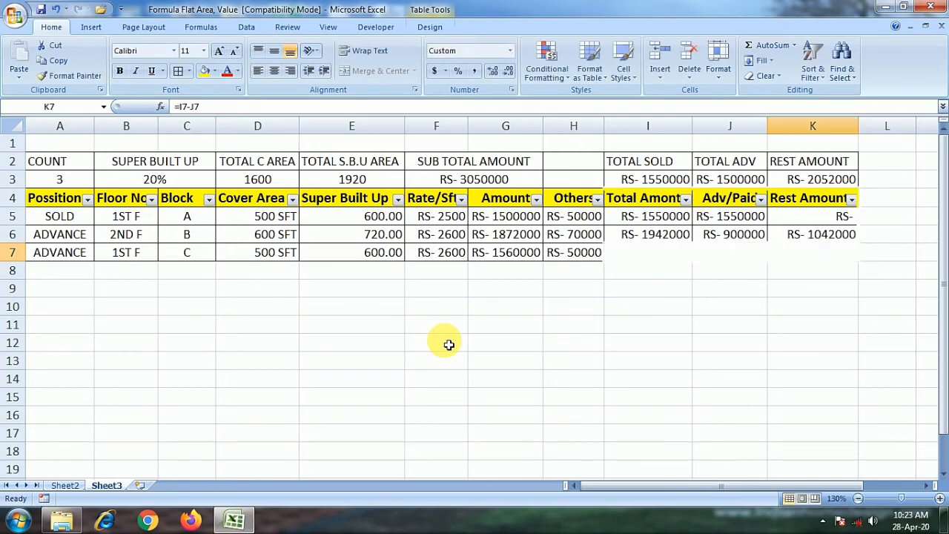
{"action": "left_click", "coordinate": [493, 181]}
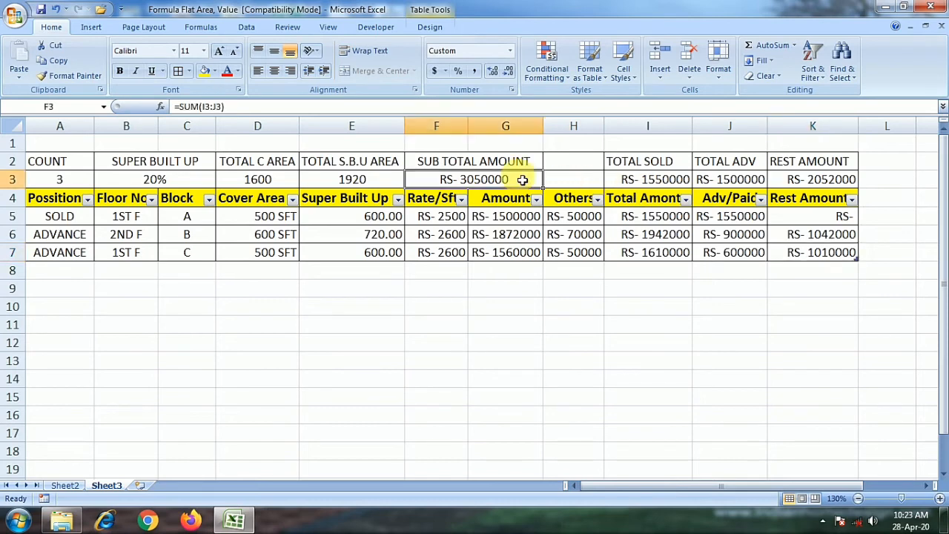
Center the COUNT label in A2 and fill its cell yellow
{"action": "left_click", "coordinate": [53, 168]}
{"action": "left_click", "coordinate": [274, 71]}
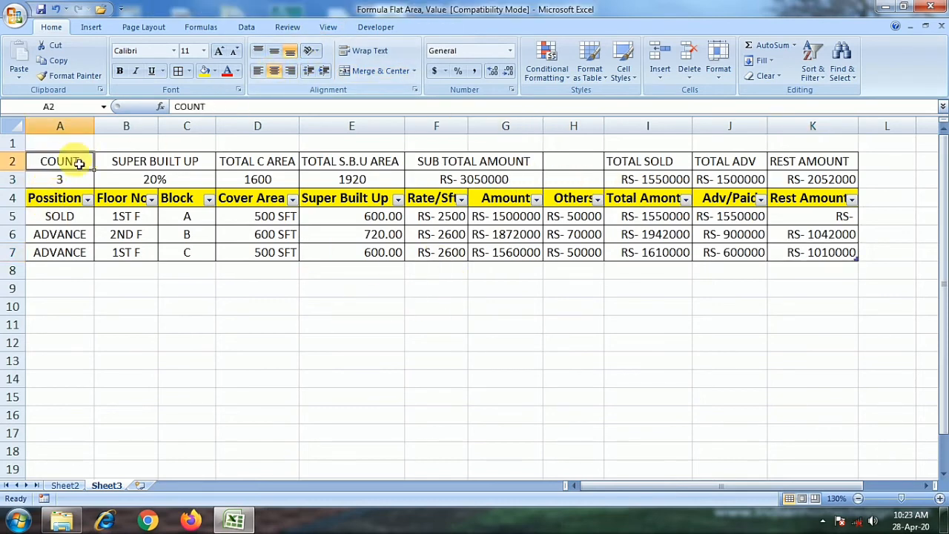
{"action": "left_click", "coordinate": [204, 71]}
Fill the summary labels in B2:G2 and I2:K2 yellow and set the font colour of the values in A3:K3 to red
{"action": "left_click", "coordinate": [138, 169]}
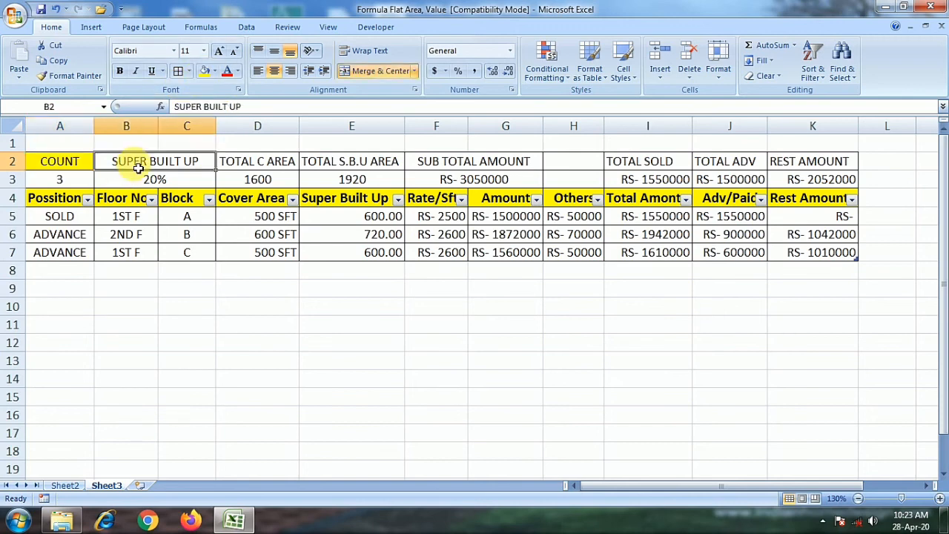
{"action": "left_click_drag", "start_coordinate": [138, 167], "coordinate": [445, 170]}
{"action": "left_click", "coordinate": [204, 70]}
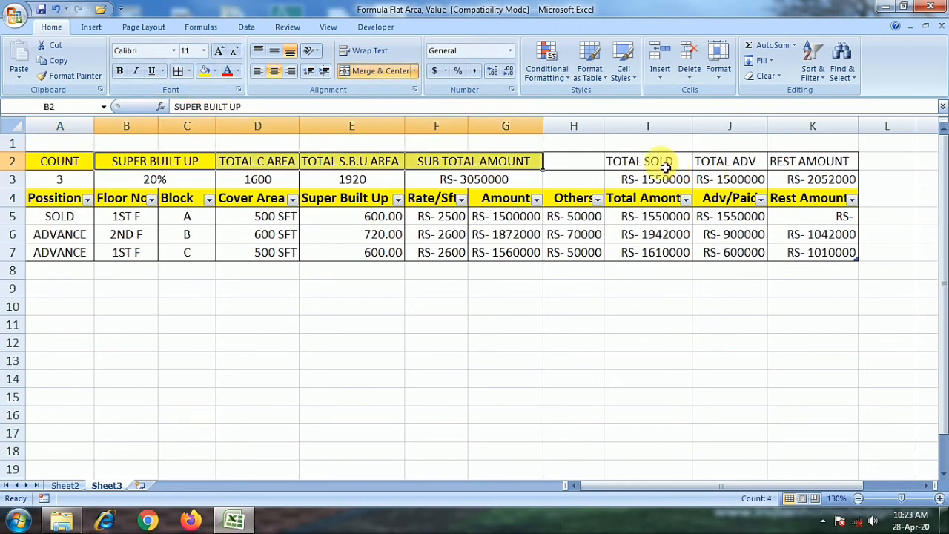
{"action": "left_click_drag", "start_coordinate": [638, 164], "coordinate": [808, 172]}
{"action": "left_click", "coordinate": [201, 70]}
{"action": "left_click_drag", "start_coordinate": [46, 180], "coordinate": [809, 183]}
{"action": "left_click", "coordinate": [227, 70]}
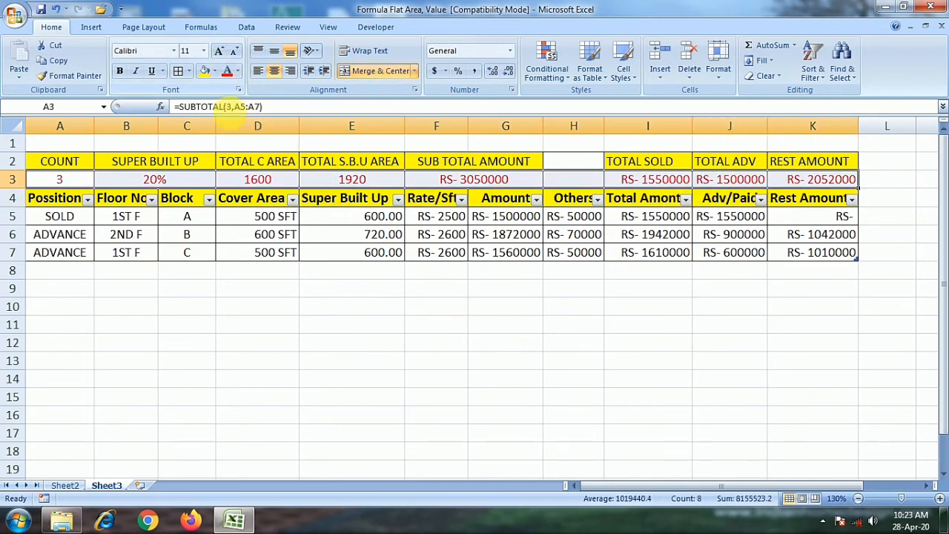
Try a super built-up percentage of 25% in B3, check the TOTAL S.B.U AREA cell, and restore the percentage to 20%
{"action": "left_click", "coordinate": [245, 252]}
{"action": "left_click", "coordinate": [562, 288]}
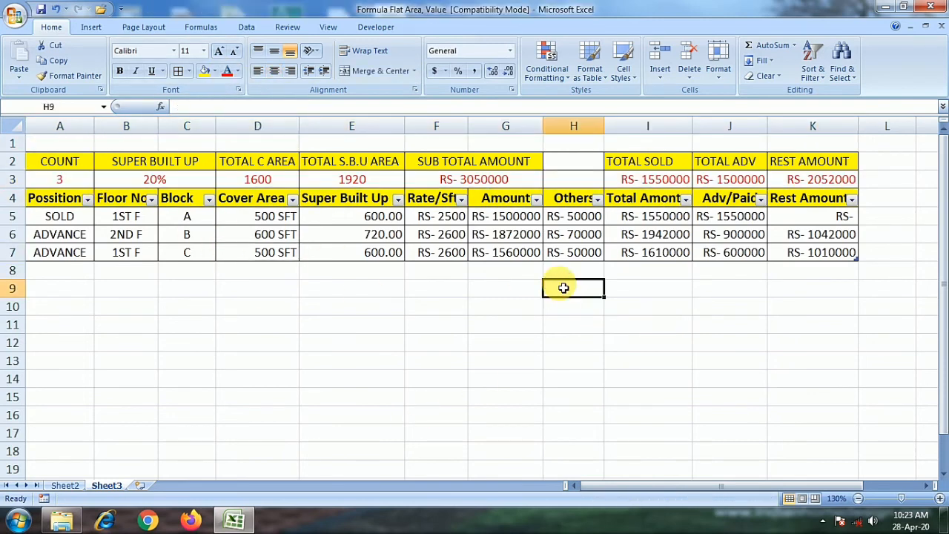
{"action": "left_click", "coordinate": [152, 183]}
{"action": "type", "text": "2"}
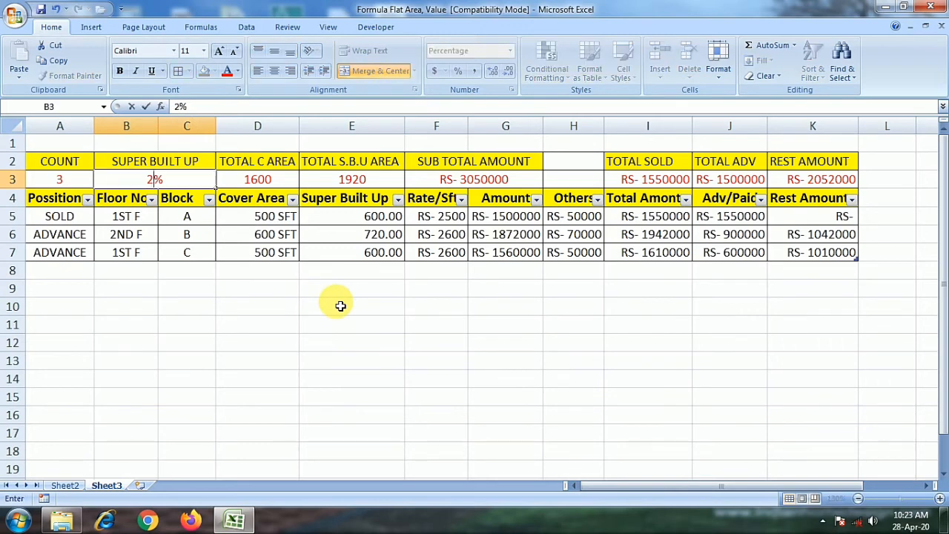
{"action": "key", "text": "Tab"}
{"action": "left_click", "coordinate": [351, 180]}
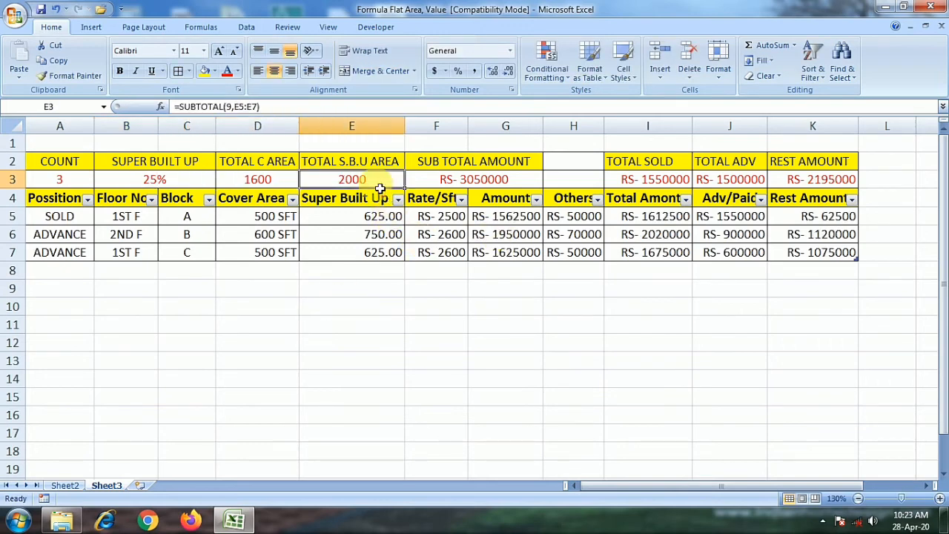
{"action": "left_click", "coordinate": [186, 181]}
{"action": "type", "text": "20"}
{"action": "key", "text": "Tab"}
Set the Rate/Sft of the sold block A flat in F5 to 3000
{"action": "left_click", "coordinate": [456, 215]}
{"action": "type", "text": "3000"}
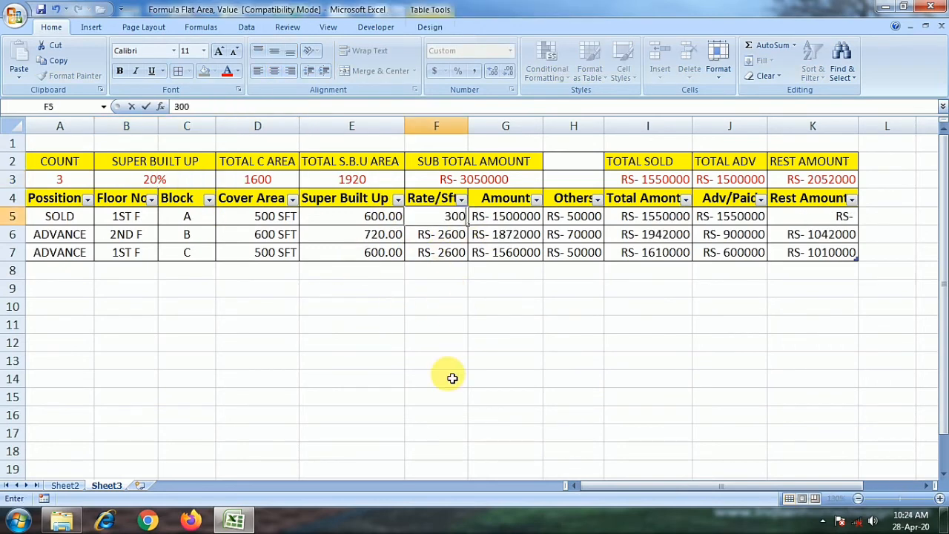
{"action": "key", "text": "Tab"}
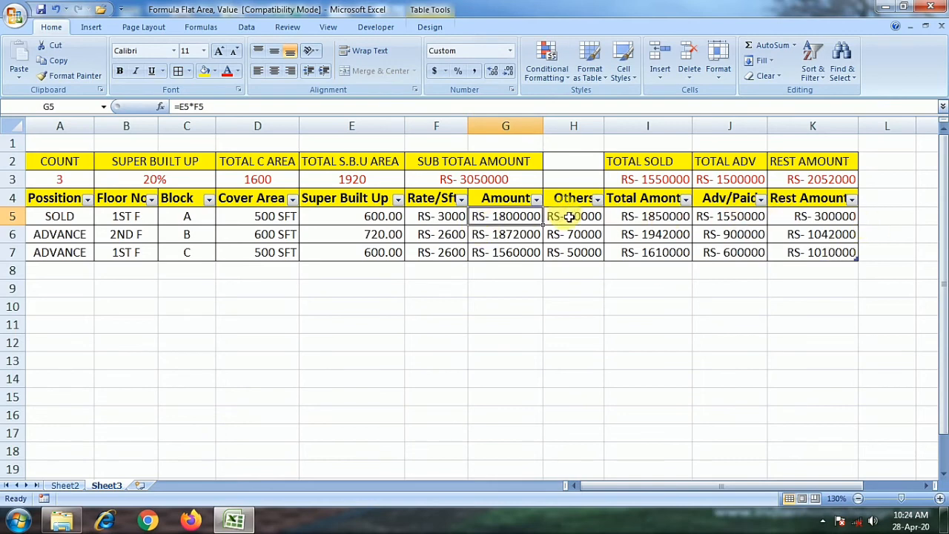
{"action": "left_click", "coordinate": [429, 219]}
Increase the height of row 1 to about three and a half times and merge and center A1:B1
{"action": "left_click", "coordinate": [71, 145]}
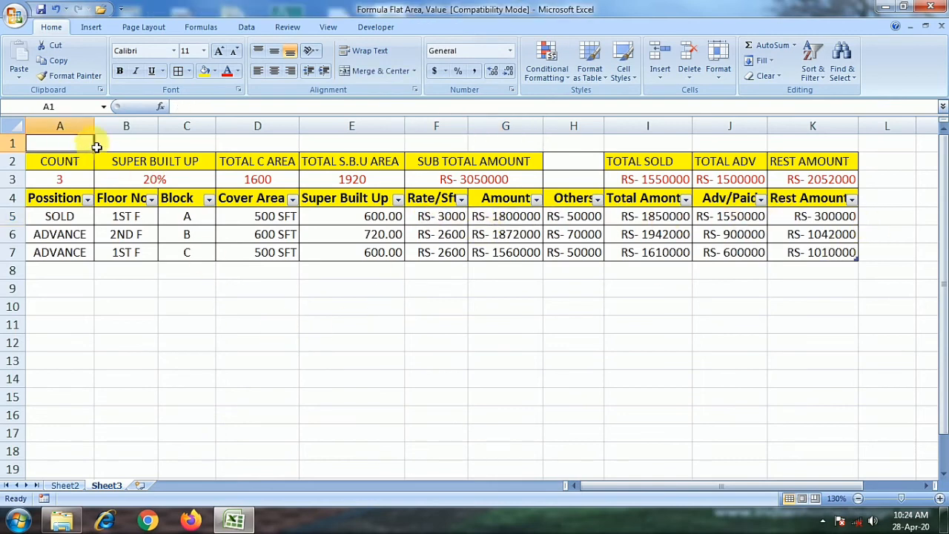
{"action": "left_click_drag", "start_coordinate": [30, 157], "coordinate": [17, 199]}
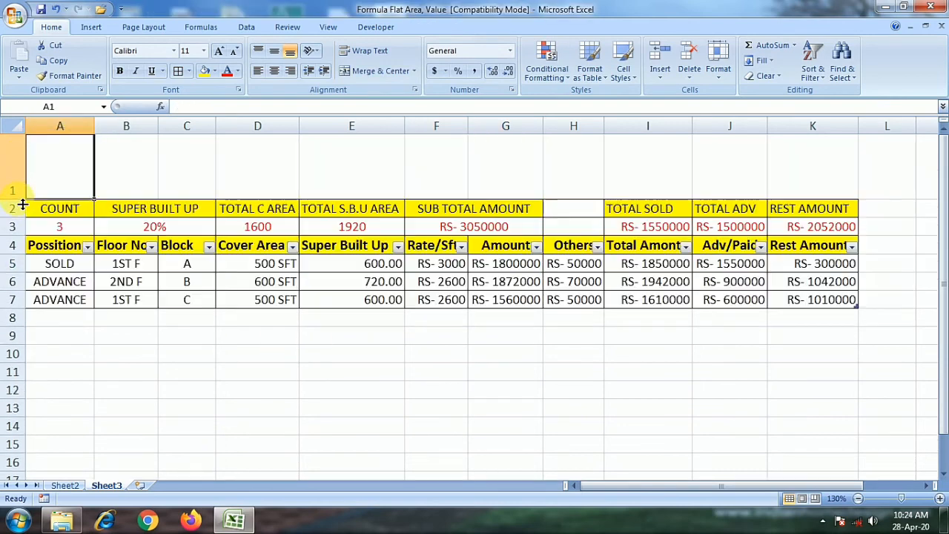
{"action": "left_click_drag", "start_coordinate": [67, 165], "coordinate": [123, 178]}
{"action": "left_click", "coordinate": [376, 71]}
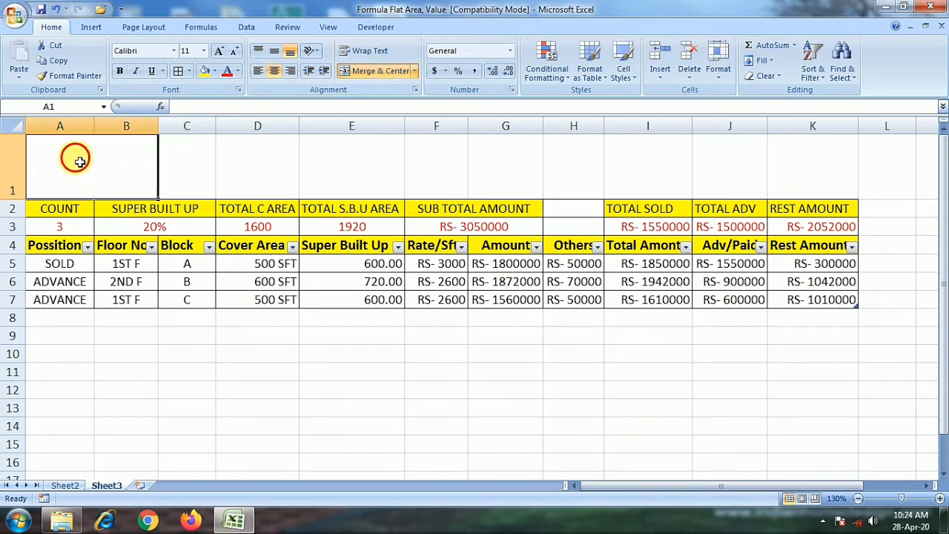
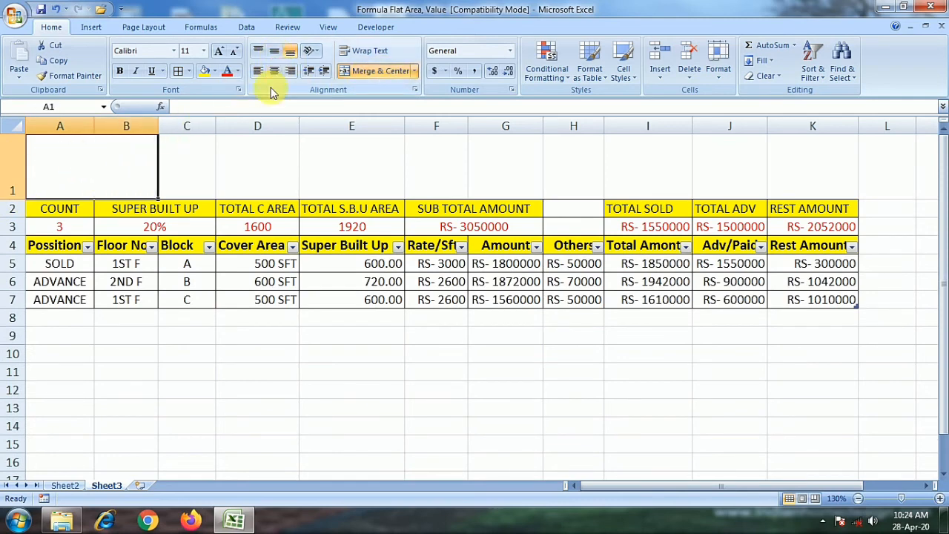
Enter the heading DETAILS OF FLAT in the merged A1:B1 cell, aligned to the vertical middle
{"action": "left_click", "coordinate": [89, 173]}
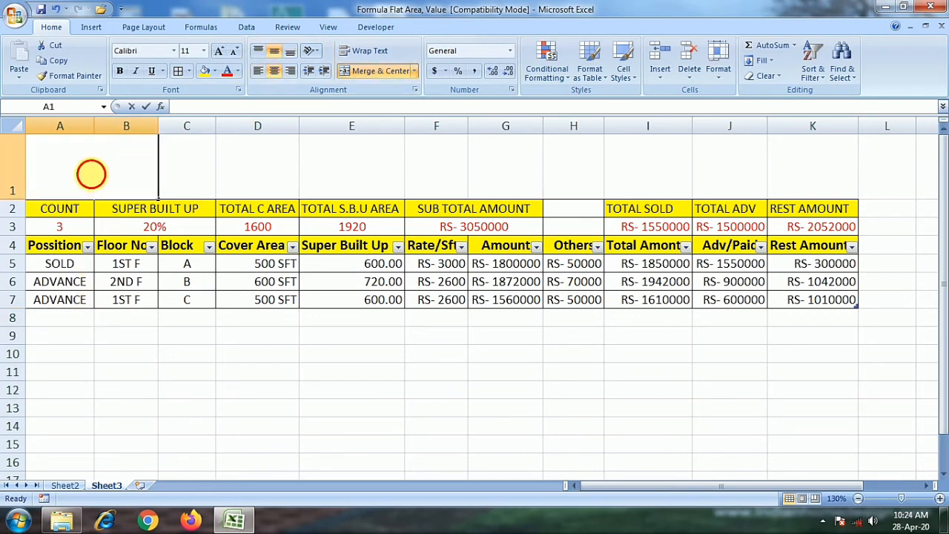
{"action": "double_click", "coordinate": [132, 175]}
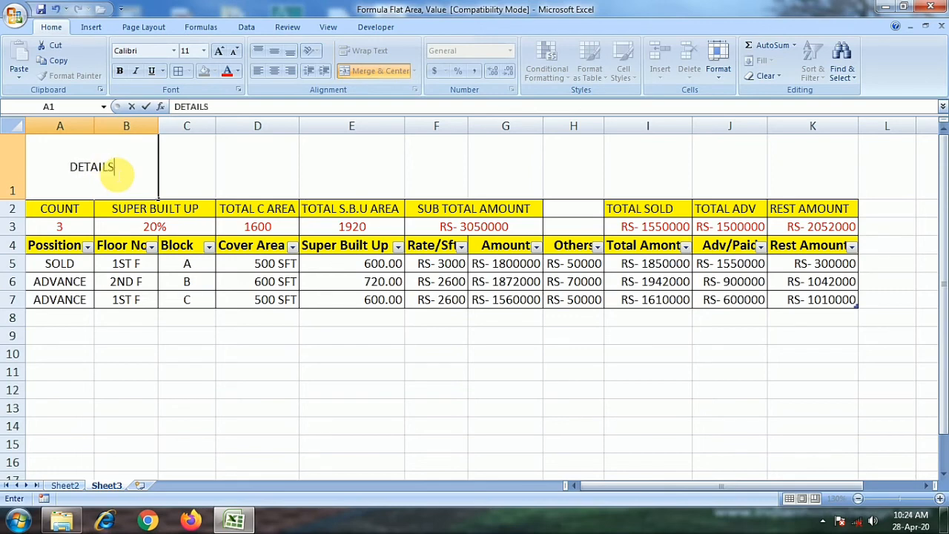
{"action": "left_click", "coordinate": [190, 175]}
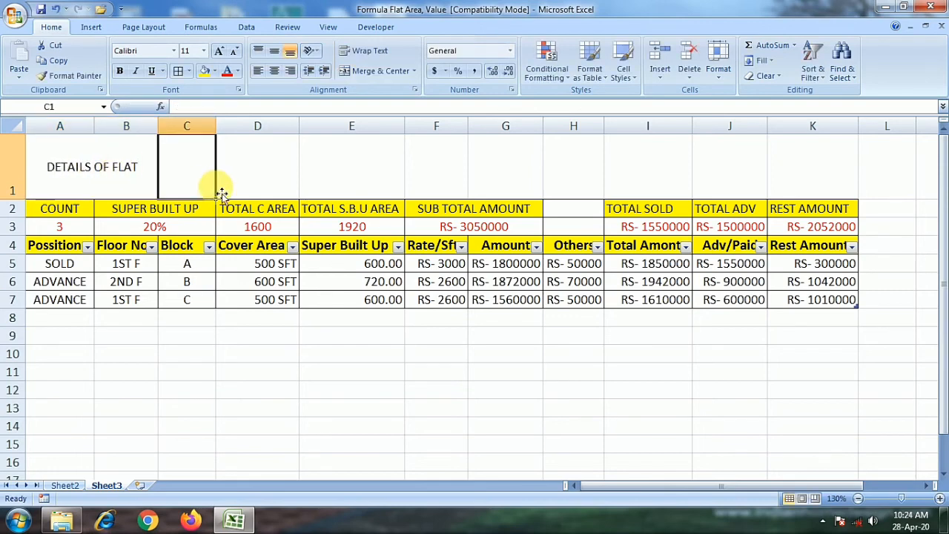
Merge and center C1:I1 and align its content to the vertical middle
{"action": "left_click_drag", "start_coordinate": [187, 170], "coordinate": [629, 175]}
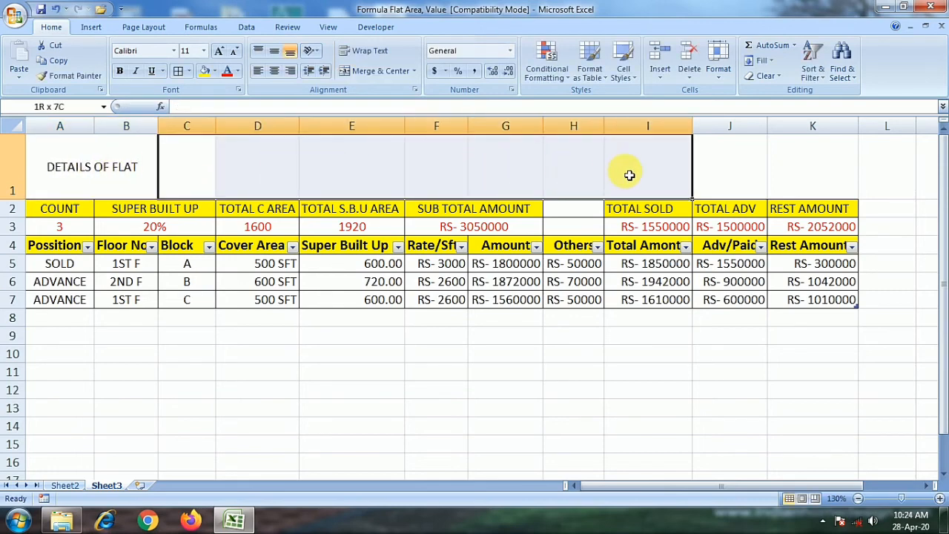
{"action": "left_click", "coordinate": [381, 71]}
{"action": "left_click", "coordinate": [275, 51]}
Enter SURVEY SAMADHAN BUILDERS PVT LTD in the merged C1:I1 cell, with the company's address and mobile number on a second line
{"action": "double_click", "coordinate": [403, 161]}
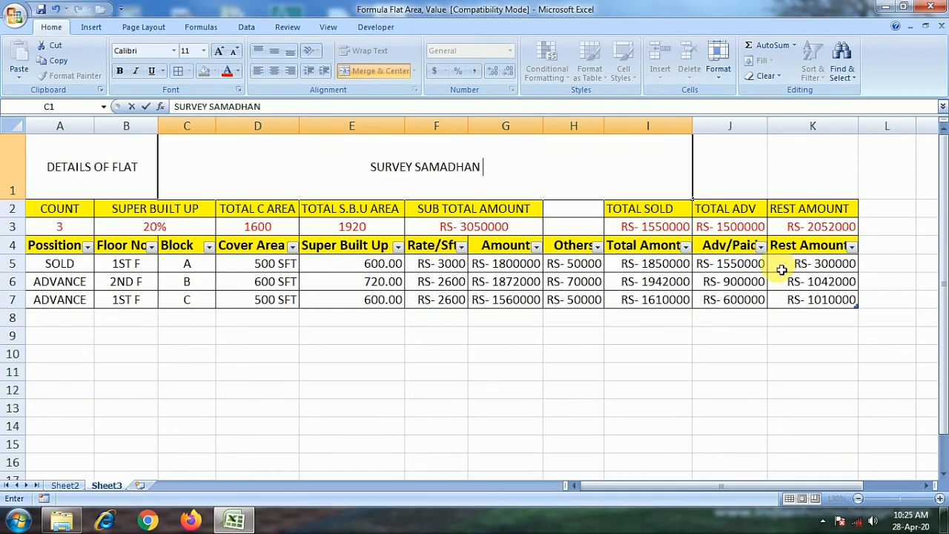
{"action": "type", "text": "SURVEY SAMADHAN BUILDERS P"}
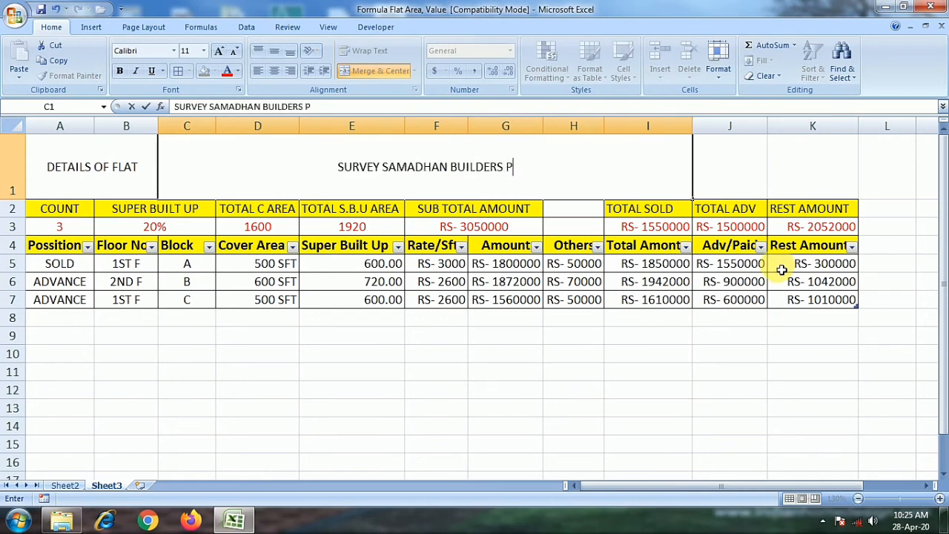
{"action": "type", "text": "VT LTD"}
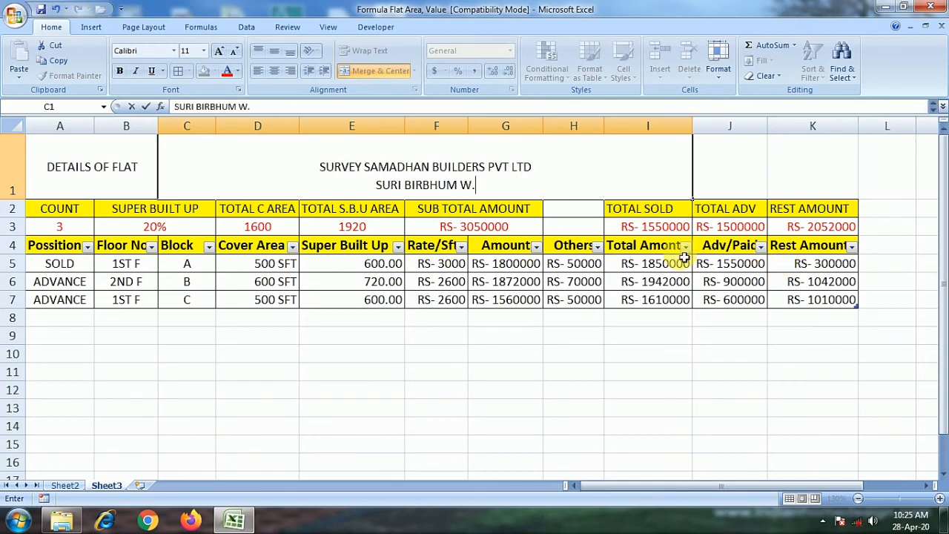
{"action": "type", "text": "MOBILE NO-"}
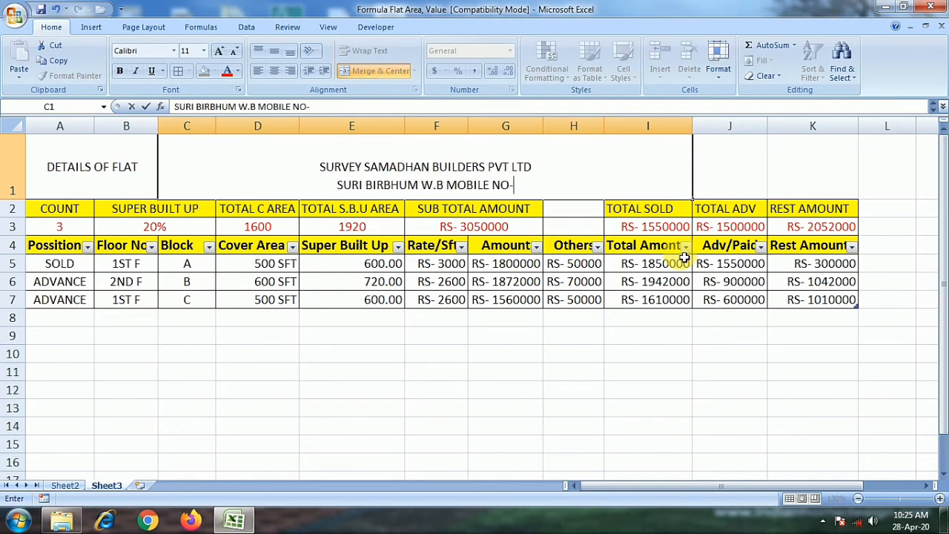
{"action": "type", "text": " 111111111"}
{"action": "key", "text": "Return"}
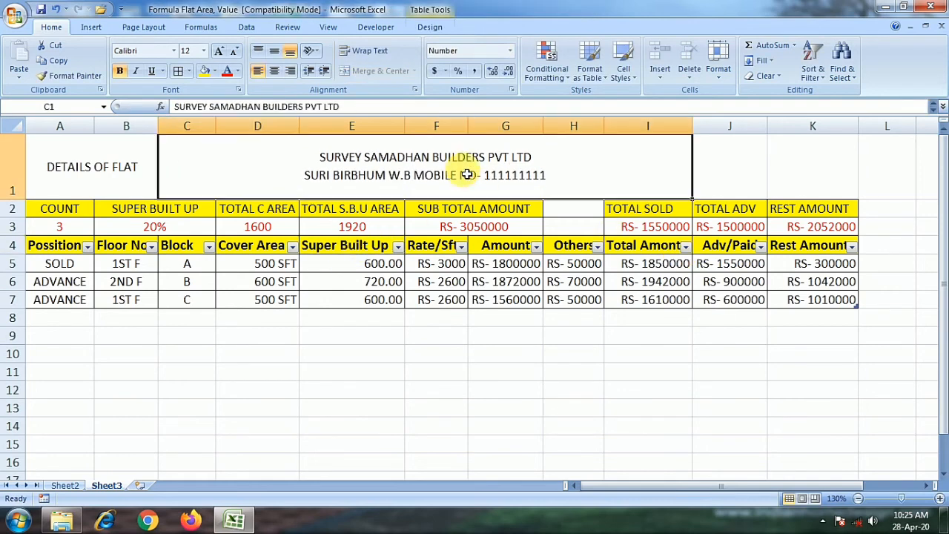
Merge and center J1:K1 and enter NILTU APARTMENT, aligned to the vertical middle
{"action": "left_click", "coordinate": [125, 187]}
{"action": "left_click_drag", "start_coordinate": [730, 167], "coordinate": [805, 178]}
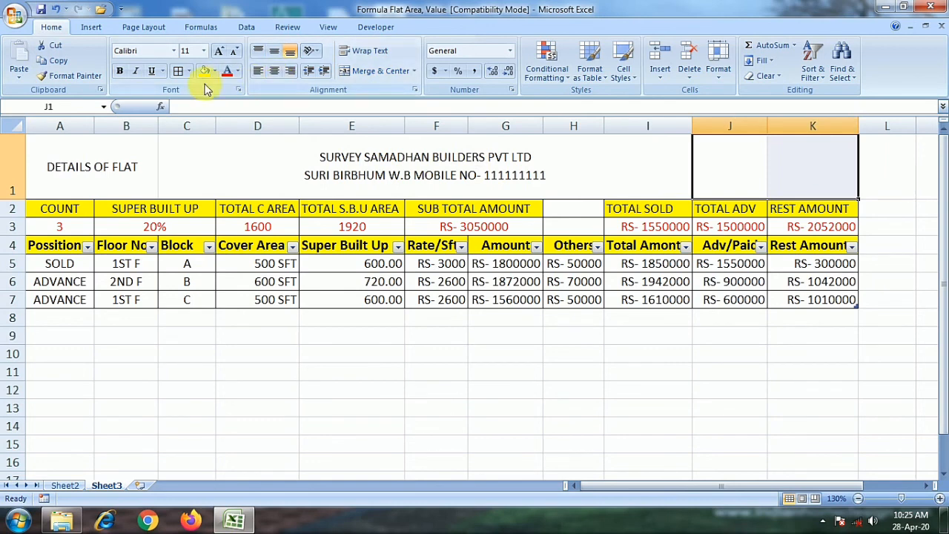
{"action": "left_click", "coordinate": [351, 72]}
{"action": "type", "text": "NILTU APARTMENT"}
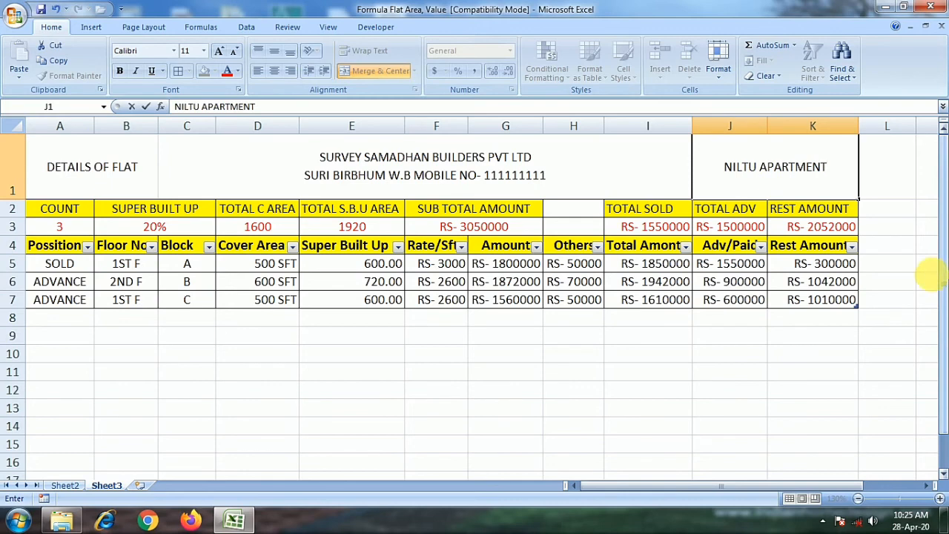
{"action": "left_click", "coordinate": [648, 300]}
{"action": "left_click", "coordinate": [758, 186]}
Fill the company heading cell C1:I1 with a pale blue theme color
{"action": "left_click_drag", "start_coordinate": [46, 178], "coordinate": [752, 185]}
{"action": "left_click", "coordinate": [429, 175]}
{"action": "left_click", "coordinate": [214, 71]}
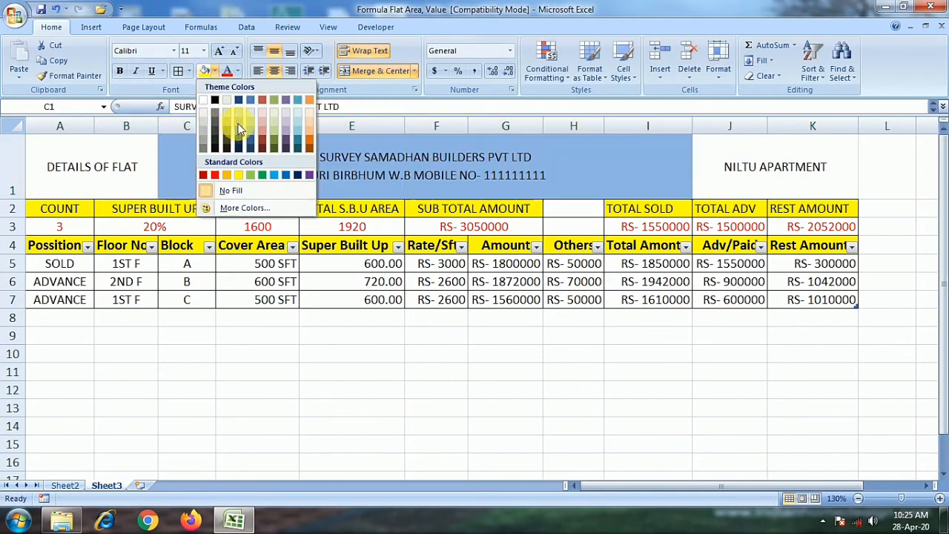
{"action": "left_click", "coordinate": [246, 114]}
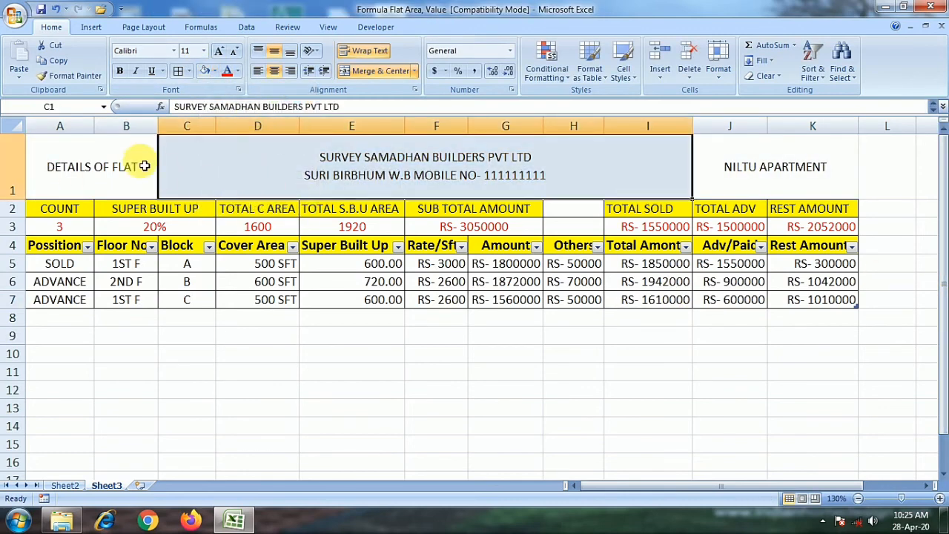
Fill the DETAILS OF FLAT and NILTU APARTMENT heading cells with olive green
{"action": "left_click", "coordinate": [144, 158]}
{"action": "left_click", "coordinate": [215, 73]}
{"action": "left_click", "coordinate": [274, 100]}
{"action": "left_click", "coordinate": [771, 174]}
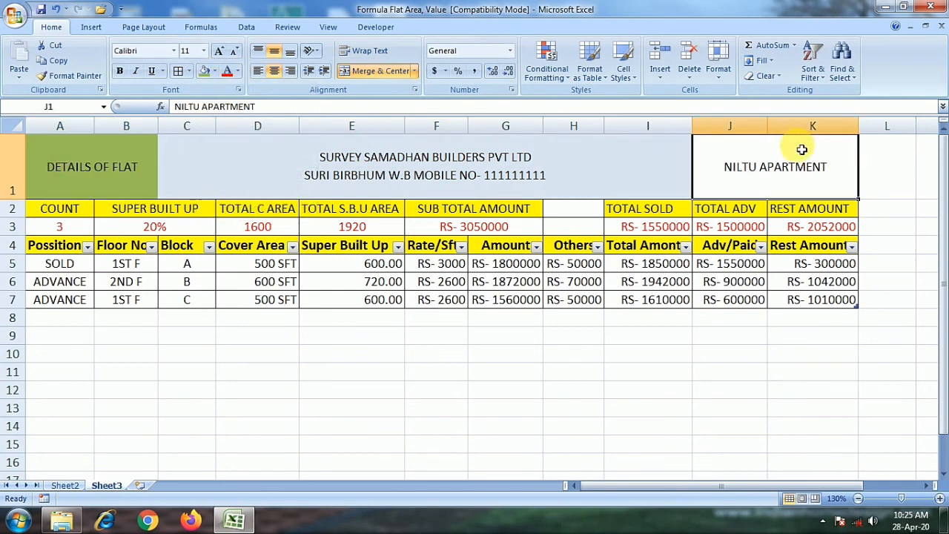
{"action": "left_click", "coordinate": [204, 71]}
Set the font size of DETAILS OF FLAT to 14 and of NILTU APARTMENT to 16
{"action": "left_click", "coordinate": [116, 185]}
{"action": "left_click", "coordinate": [204, 51]}
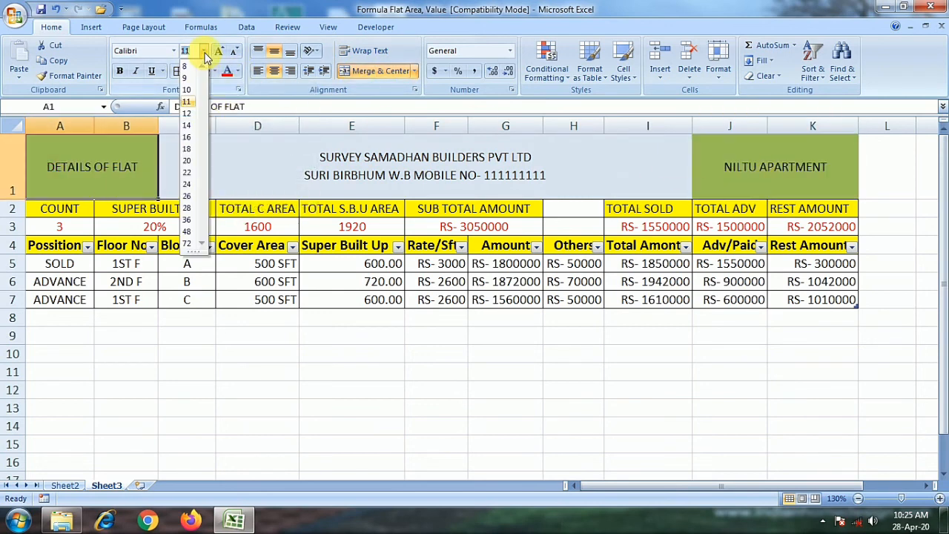
{"action": "left_click", "coordinate": [187, 125]}
{"action": "left_click", "coordinate": [775, 167]}
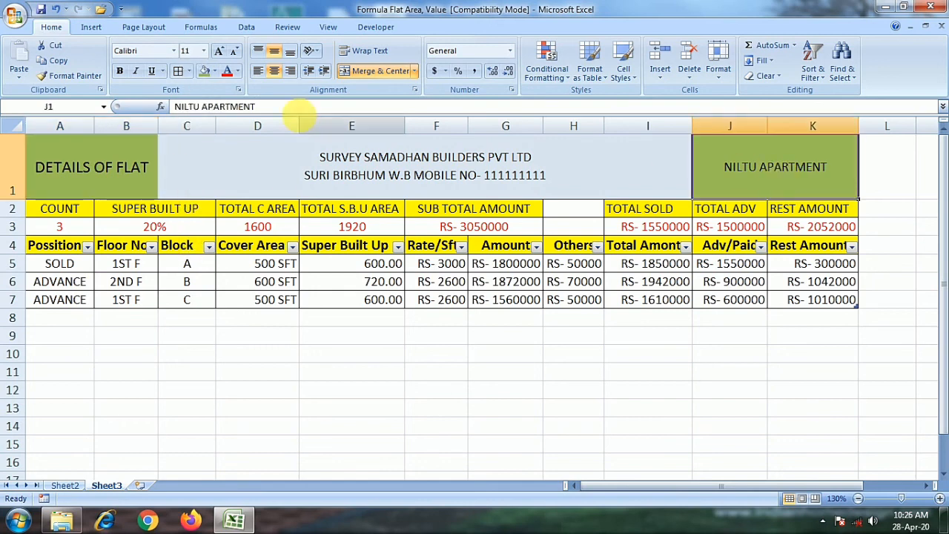
{"action": "left_click", "coordinate": [203, 51]}
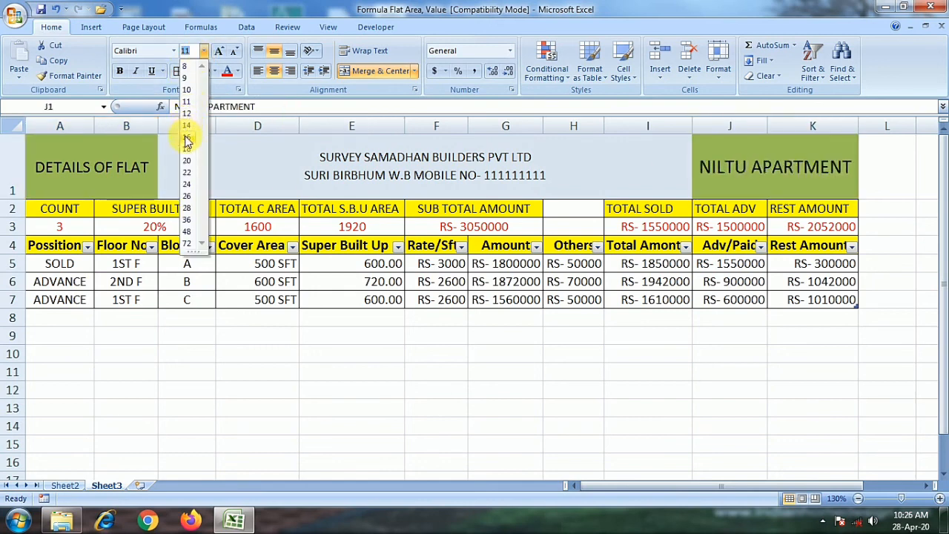
{"action": "left_click", "coordinate": [187, 139]}
Set the company heading in C1:I1 to font size 20 and color its text red
{"action": "left_click", "coordinate": [366, 175]}
{"action": "left_click", "coordinate": [203, 51]}
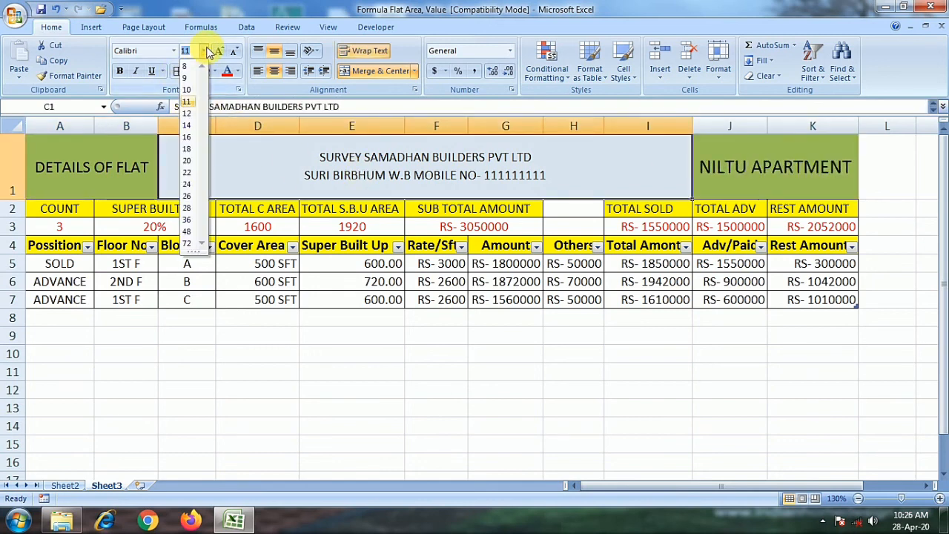
{"action": "left_click", "coordinate": [186, 161]}
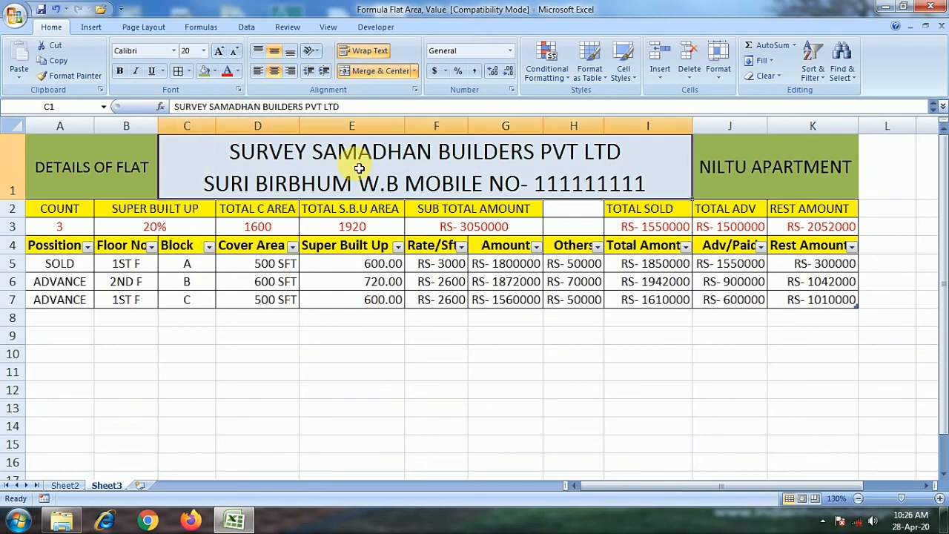
{"action": "left_click", "coordinate": [227, 71]}
{"action": "left_click", "coordinate": [322, 287]}
{"action": "left_click", "coordinate": [406, 175]}
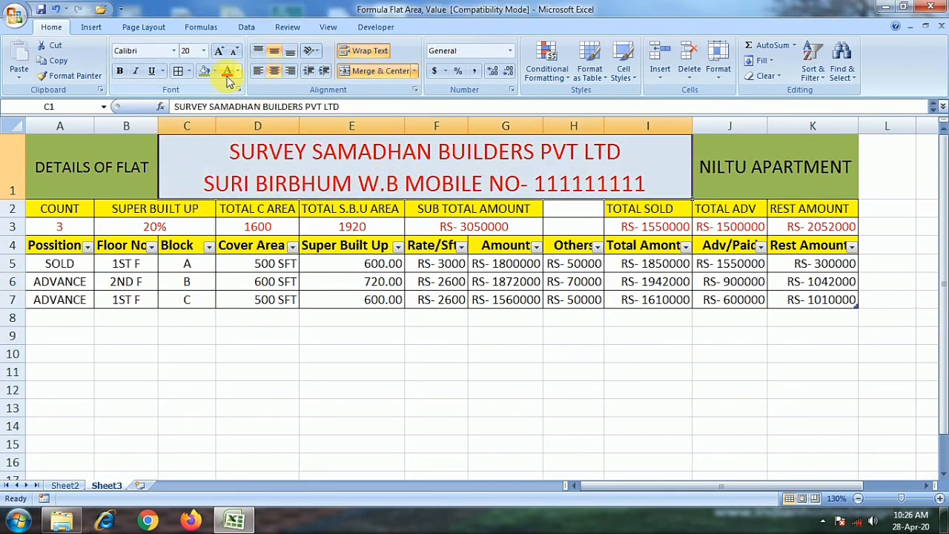
Fill the DETAILS OF FLAT and NILTU APARTMENT heading cells with a pale red theme color
{"action": "left_click", "coordinate": [768, 165]}
{"action": "left_click", "coordinate": [106, 173]}
{"action": "left_click", "coordinate": [213, 71]}
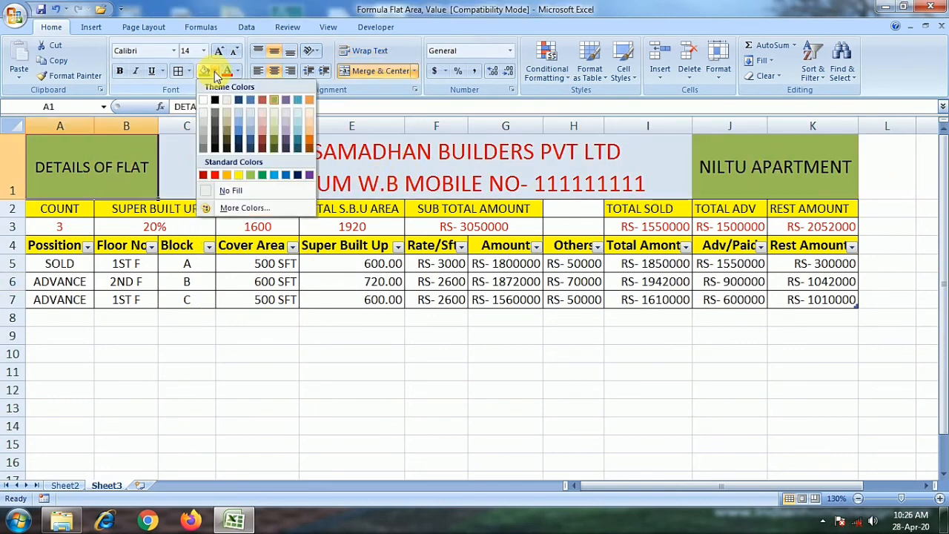
{"action": "left_click", "coordinate": [262, 112]}
{"action": "left_click", "coordinate": [774, 188]}
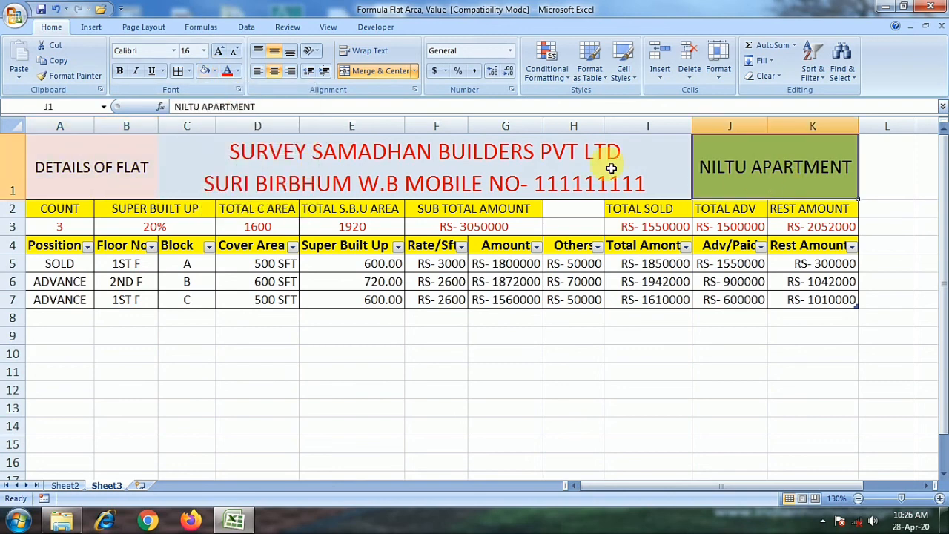
{"action": "left_click", "coordinate": [205, 71]}
{"action": "left_click", "coordinate": [552, 297]}
Fill the Possition and Floor No entries in A5:B7 with the same pale red as the side headings
{"action": "left_click_drag", "start_coordinate": [52, 263], "coordinate": [59, 301]}
{"action": "left_click", "coordinate": [205, 70]}
{"action": "left_click_drag", "start_coordinate": [273, 268], "coordinate": [275, 302]}
{"action": "left_click_drag", "start_coordinate": [365, 268], "coordinate": [363, 285]}
{"action": "left_click_drag", "start_coordinate": [130, 269], "coordinate": [125, 305]}
{"action": "left_click", "coordinate": [205, 71]}
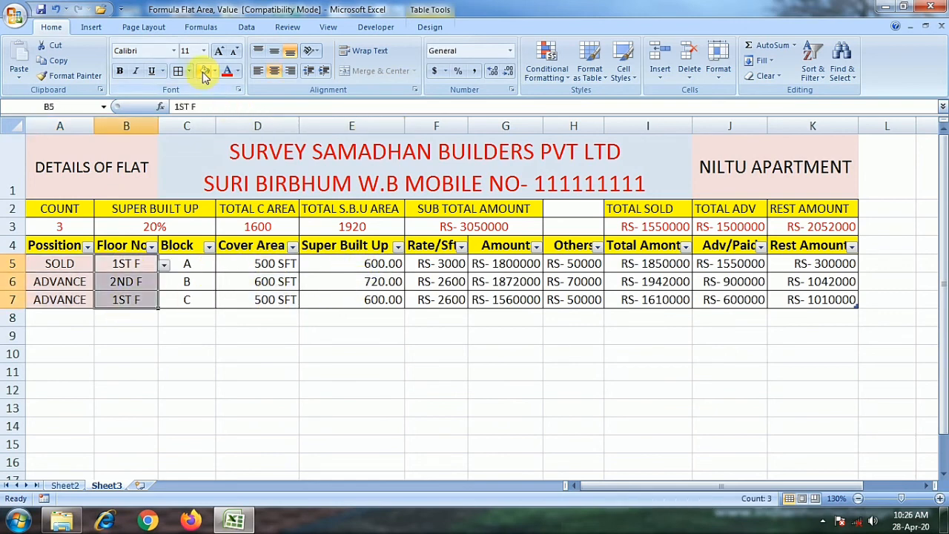
Fill the Super Built Up values in E5:E7 and the Amount values in G5:G7 with light green
{"action": "left_click_drag", "start_coordinate": [382, 264], "coordinate": [382, 299]}
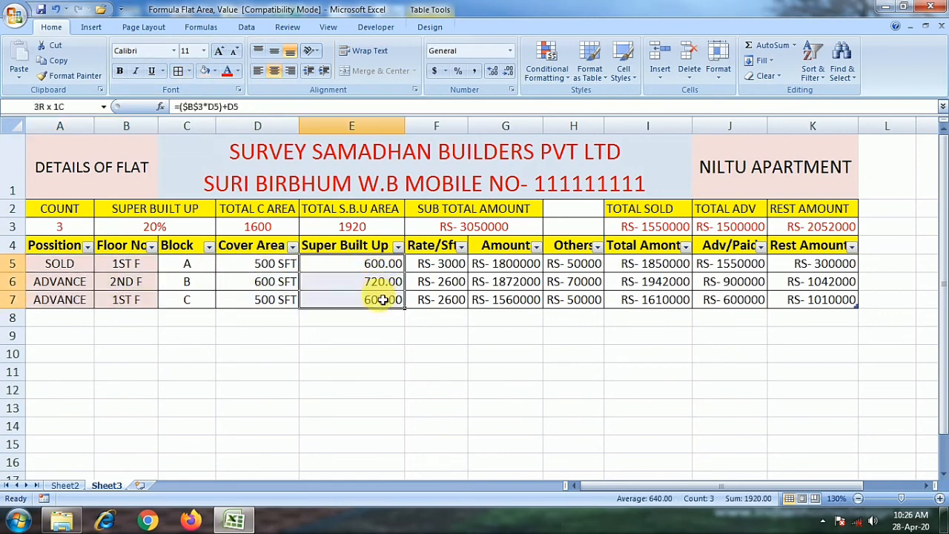
{"action": "left_click", "coordinate": [213, 70]}
{"action": "left_click", "coordinate": [239, 186]}
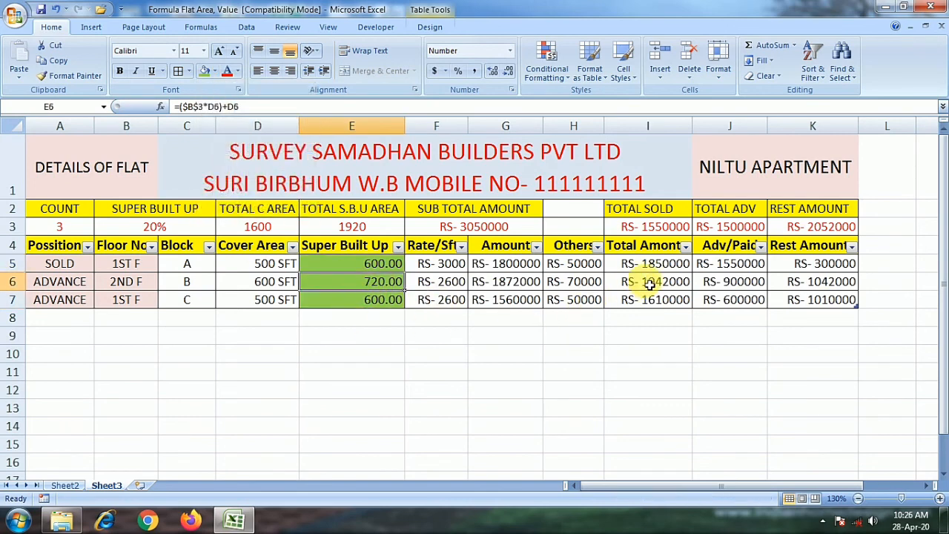
{"action": "left_click_drag", "start_coordinate": [497, 265], "coordinate": [498, 302]}
{"action": "left_click", "coordinate": [204, 70]}
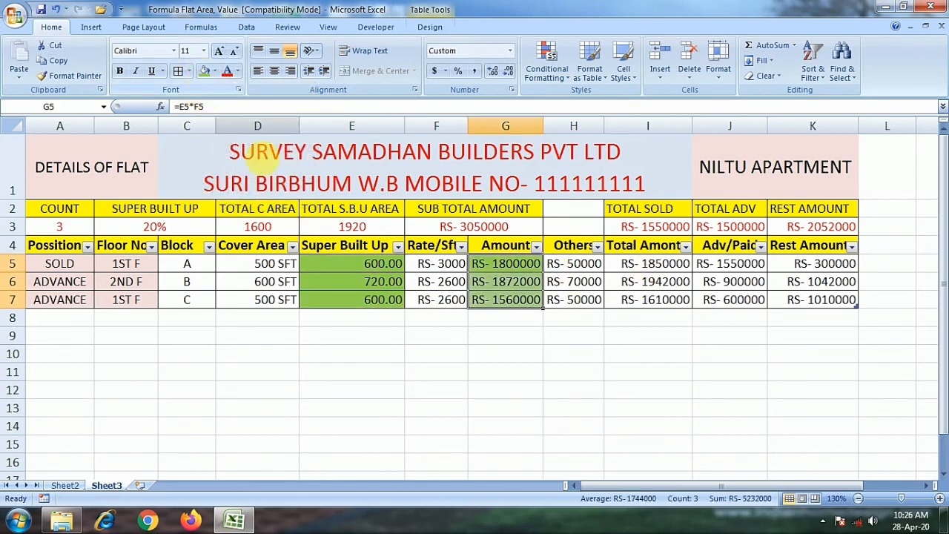
Fill the Total Amount values in I5:I7 with pale red and the Rest Amount values in K5:K7 with light green
{"action": "left_click_drag", "start_coordinate": [660, 264], "coordinate": [656, 309]}
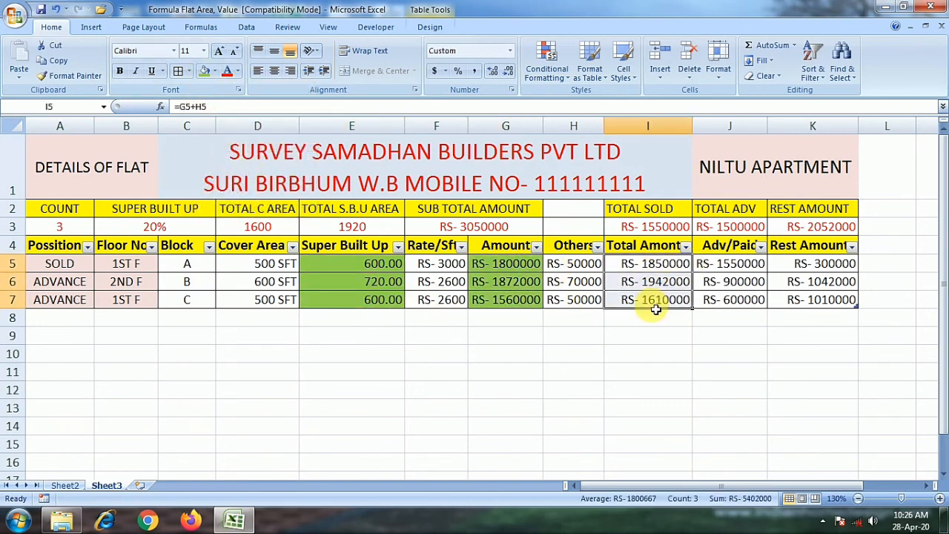
{"action": "left_click", "coordinate": [214, 71]}
{"action": "left_click", "coordinate": [263, 109]}
{"action": "left_click", "coordinate": [731, 263]}
{"action": "left_click_drag", "start_coordinate": [816, 263], "coordinate": [816, 300]}
{"action": "left_click", "coordinate": [213, 71]}
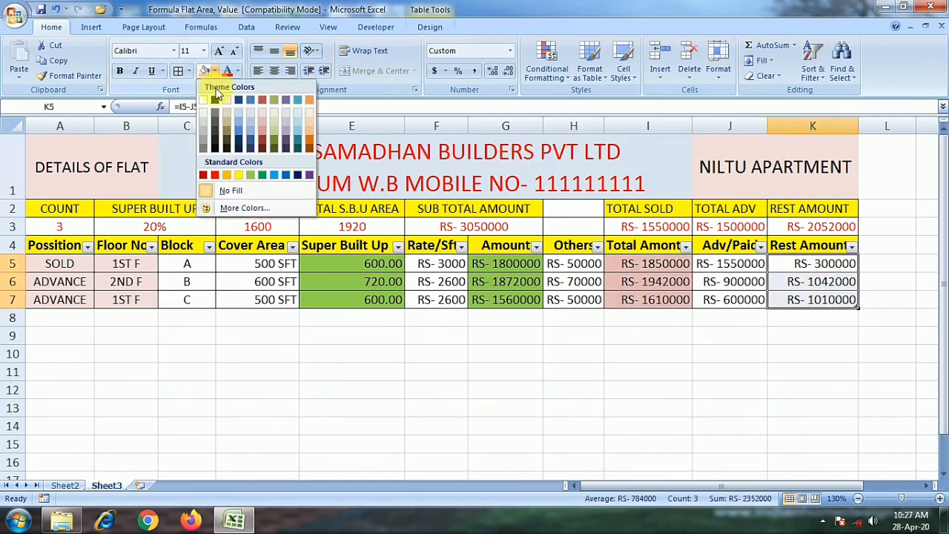
{"action": "left_click", "coordinate": [252, 175]}
Change the fill of the Super Built Up values in E5:E7 to a pale blue theme color
{"action": "left_click_drag", "start_coordinate": [347, 265], "coordinate": [346, 301]}
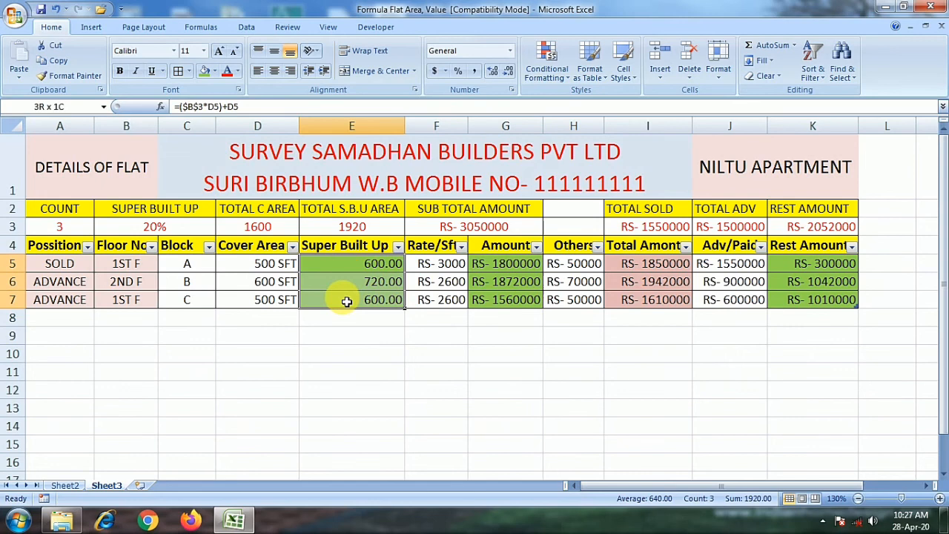
{"action": "left_click", "coordinate": [214, 70]}
{"action": "left_click", "coordinate": [244, 112]}
{"action": "left_click", "coordinate": [417, 327]}
{"action": "left_click", "coordinate": [813, 300]}
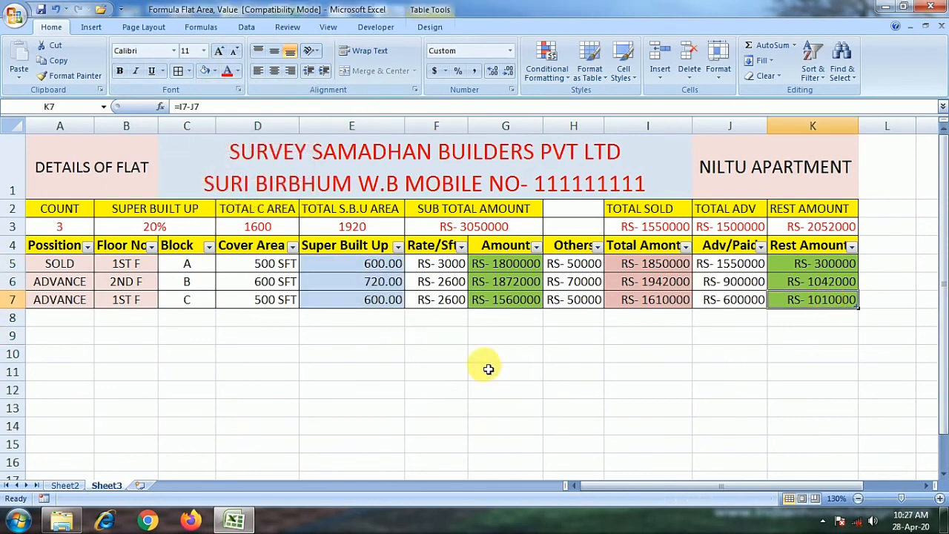
Start a new table entry in row 8 with Block A, Floor No 2ND F and Possition SOLD
{"action": "left_click", "coordinate": [74, 319]}
{"action": "left_click", "coordinate": [114, 322]}
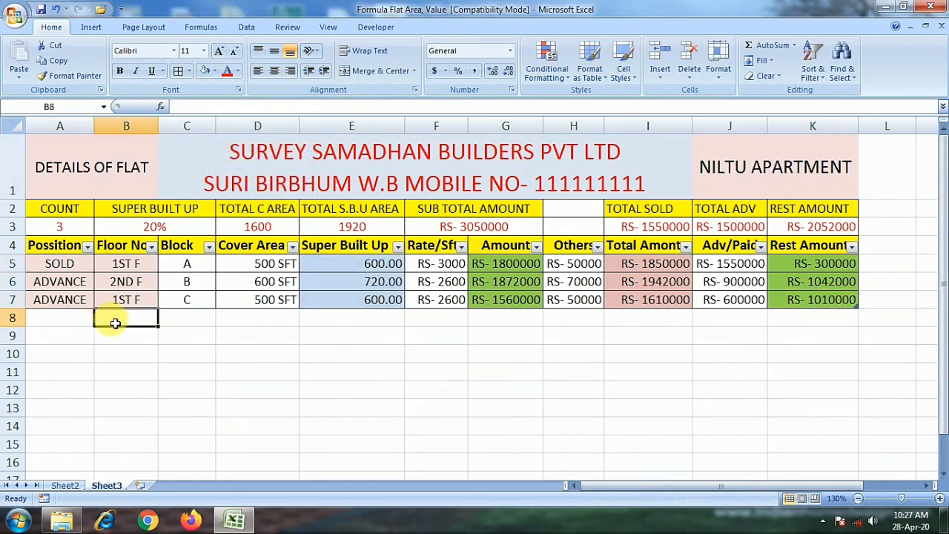
{"action": "left_click", "coordinate": [190, 319]}
{"action": "mouse_move", "coordinate": [944, 523]}
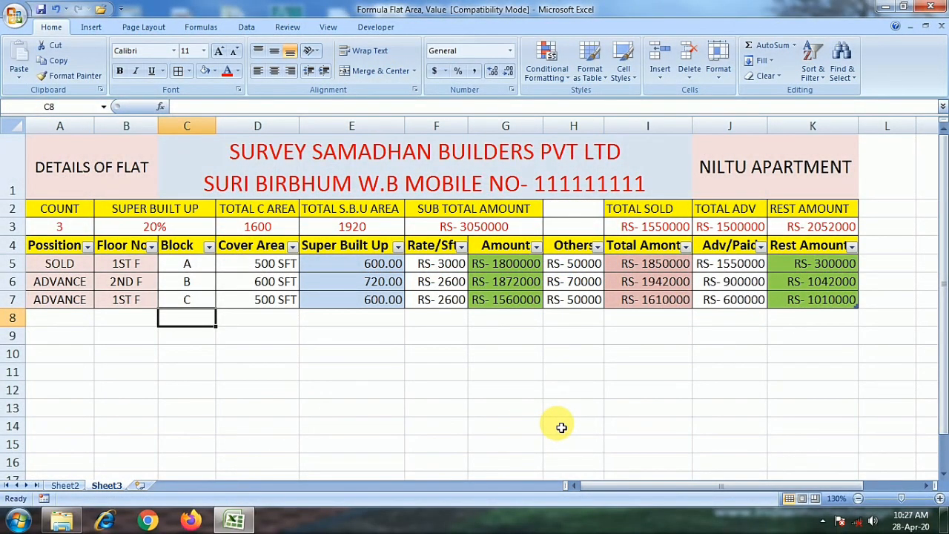
{"action": "type", "text": "A"}
{"action": "left_click", "coordinate": [128, 320]}
{"action": "left_click", "coordinate": [164, 319]}
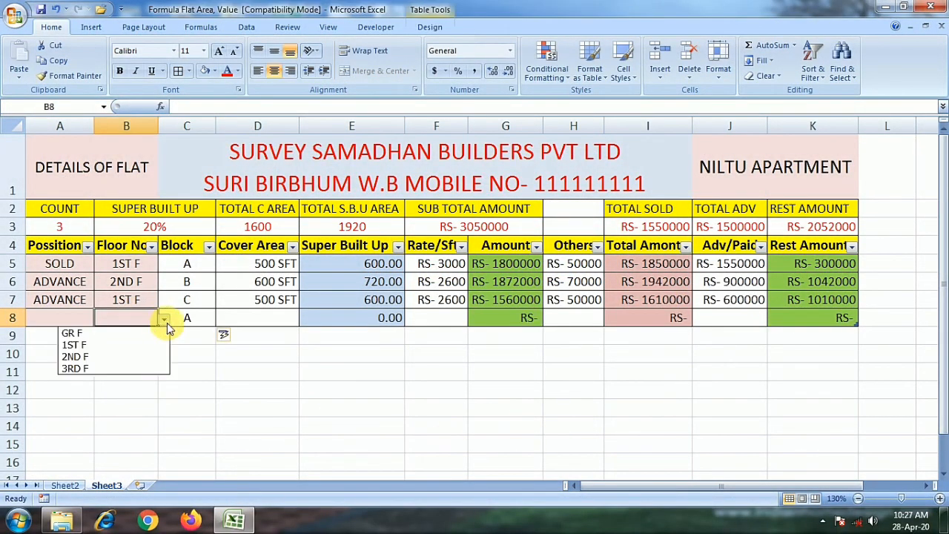
{"action": "left_click", "coordinate": [92, 357]}
{"action": "left_click", "coordinate": [76, 320]}
{"action": "left_click", "coordinate": [102, 318]}
{"action": "left_click", "coordinate": [22, 332]}
Enter a Cover Area of 600 and a Rate/Sft of 2500 for the flat in row 8
{"action": "left_click", "coordinate": [255, 317]}
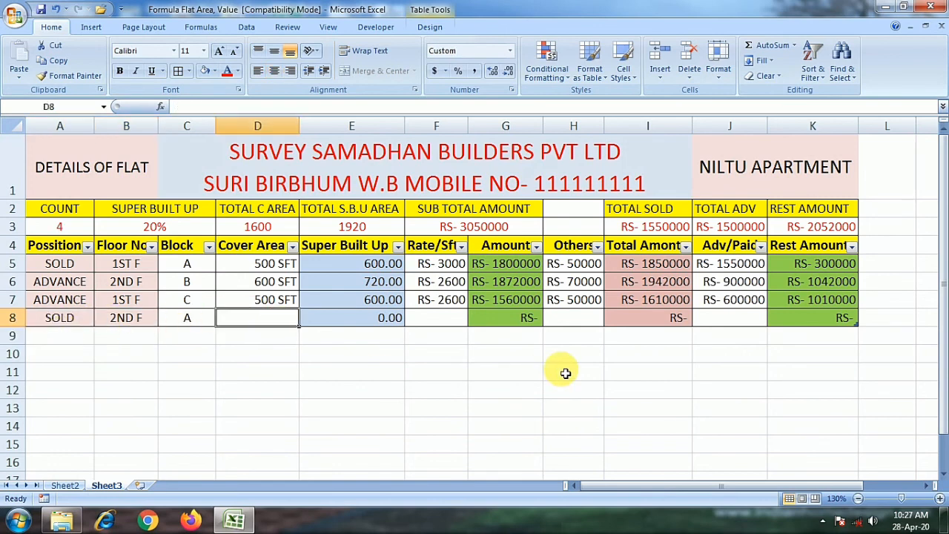
{"action": "type", "text": "600"}
{"action": "key", "text": "Tab"}
{"action": "key", "text": "Tab"}
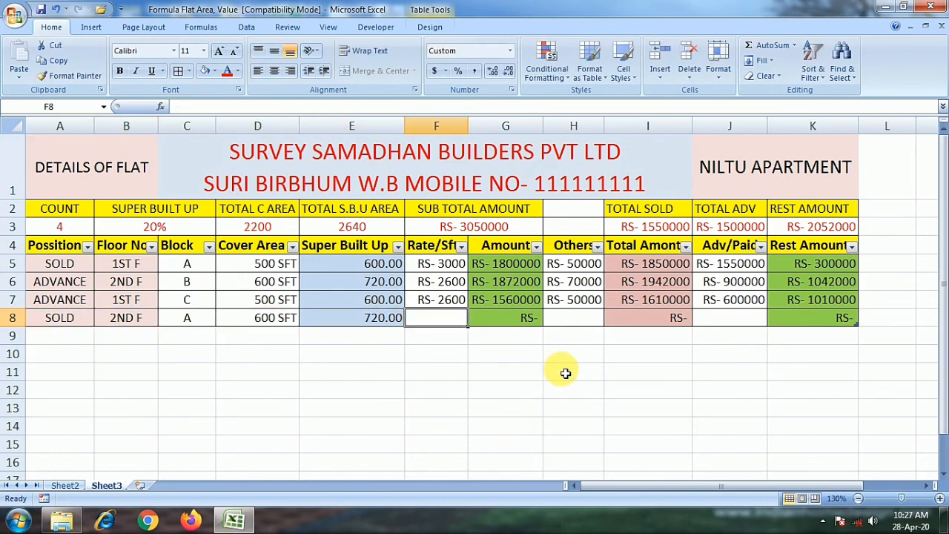
{"action": "type", "text": "2500"}
{"action": "key", "text": "Tab"}
Enter 50000 as Others and 1850000 as Adv/Paid for the flat in row 8
{"action": "type", "text": "5"}
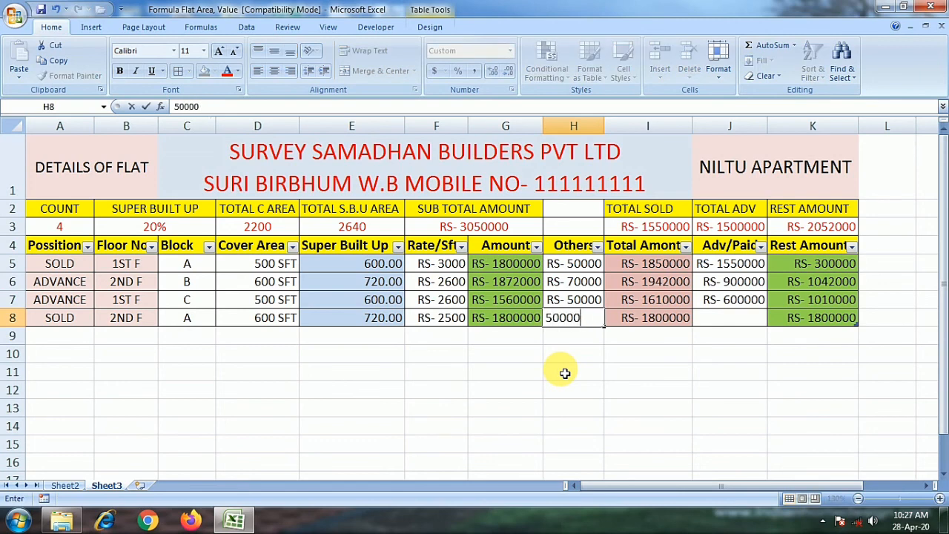
{"action": "type", "text": "0000"}
{"action": "key", "text": "Tab"}
{"action": "key", "text": "Tab"}
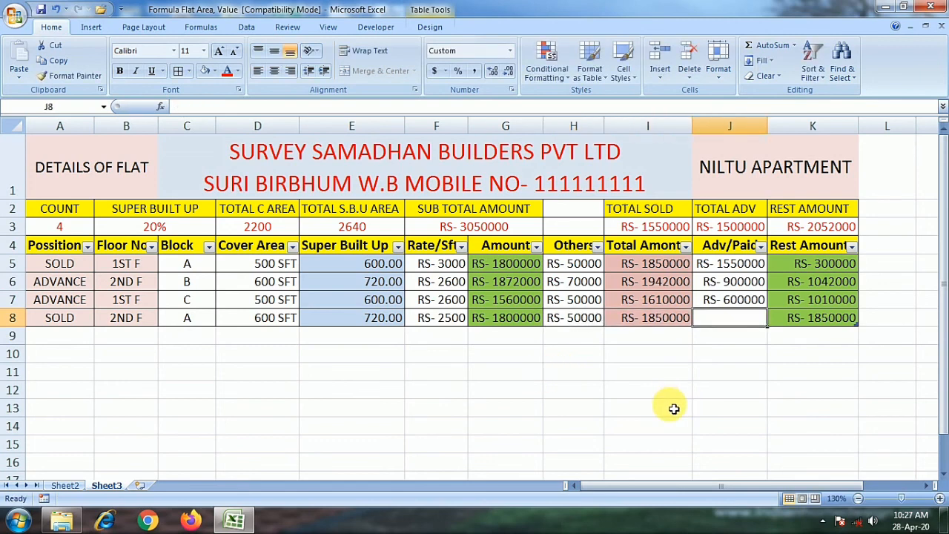
{"action": "type", "text": "1850000"}
{"action": "key", "text": "Tab"}
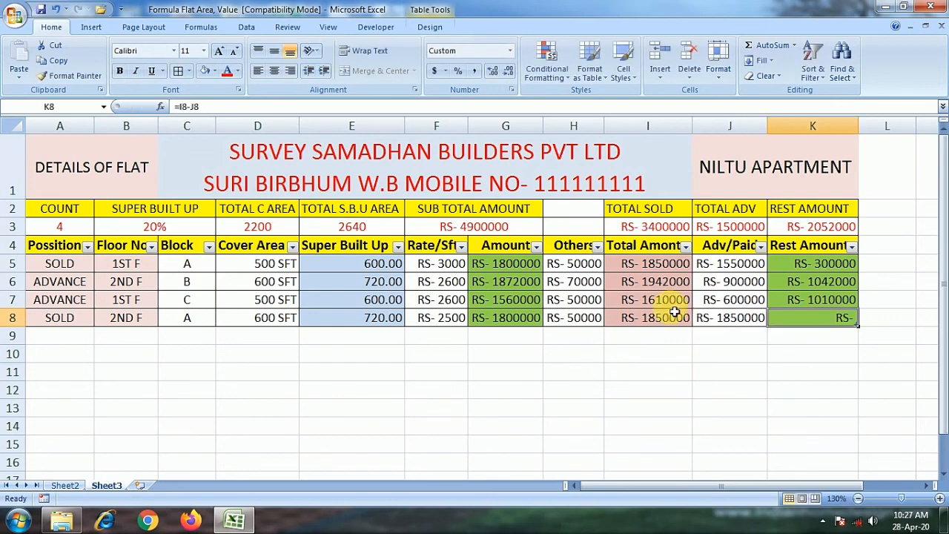
Fill the Sub Total Amount value in F3 pale blue, and the totals in I3:K3 and the percentage in B3 pale green
{"action": "left_click", "coordinate": [511, 226]}
{"action": "left_click", "coordinate": [209, 77]}
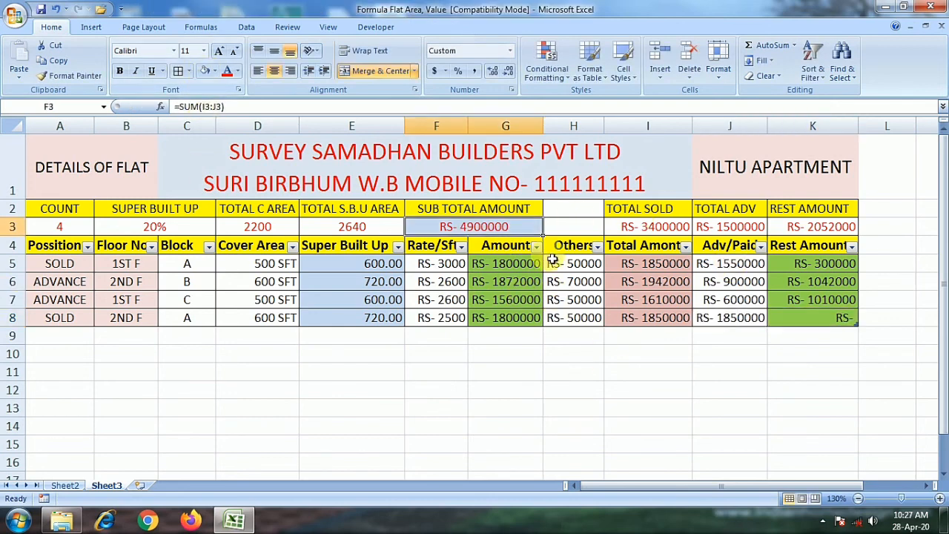
{"action": "left_click_drag", "start_coordinate": [814, 228], "coordinate": [649, 226]}
{"action": "left_click", "coordinate": [215, 72]}
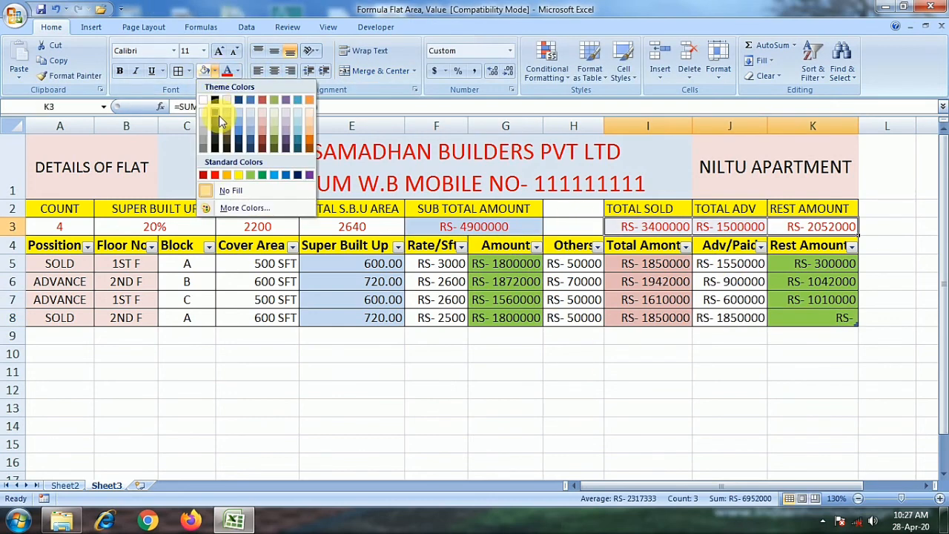
{"action": "left_click", "coordinate": [273, 115]}
{"action": "left_click", "coordinate": [716, 283]}
{"action": "left_click", "coordinate": [170, 234]}
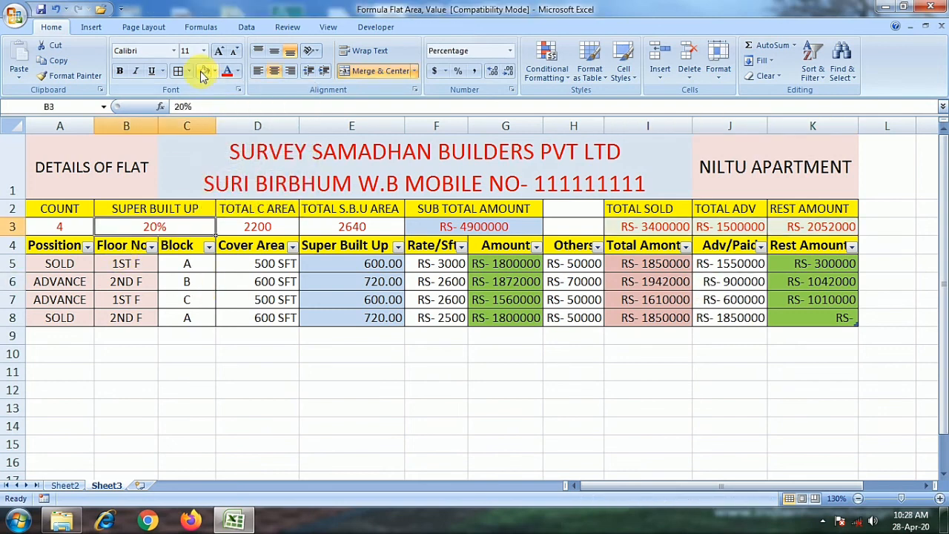
{"action": "left_click", "coordinate": [205, 70]}
Copy the formatting of the Cover Area value in D5 onto the Total C Area value in D3
{"action": "left_click_drag", "start_coordinate": [315, 227], "coordinate": [290, 227]}
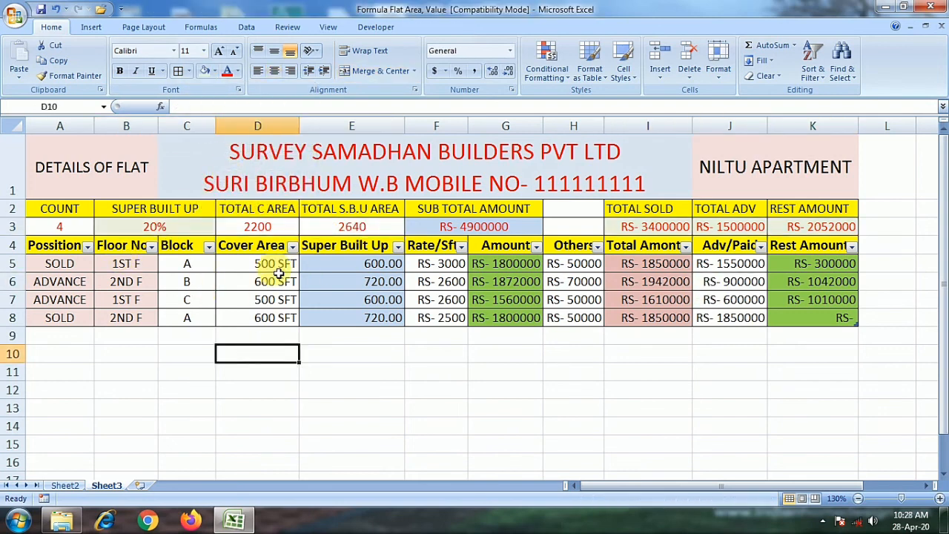
{"action": "left_click", "coordinate": [282, 234]}
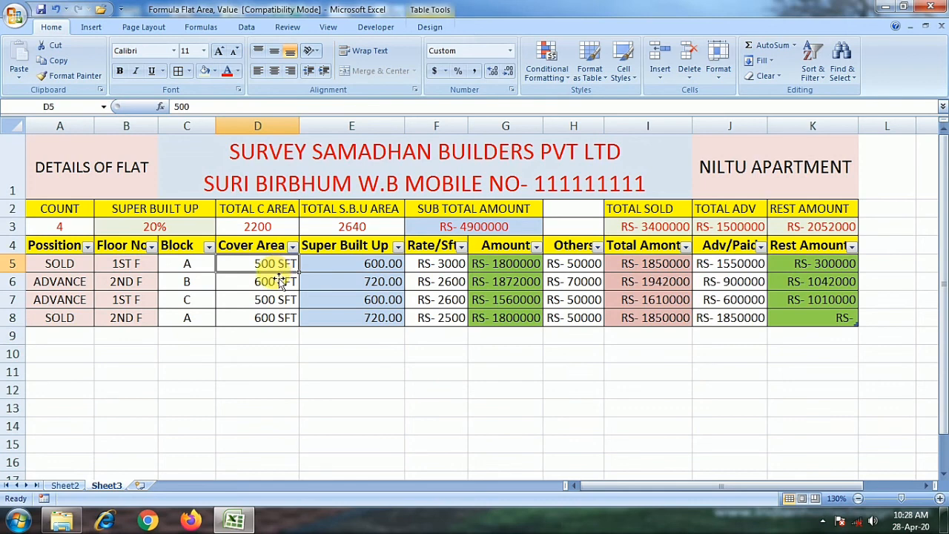
{"action": "left_click", "coordinate": [71, 76]}
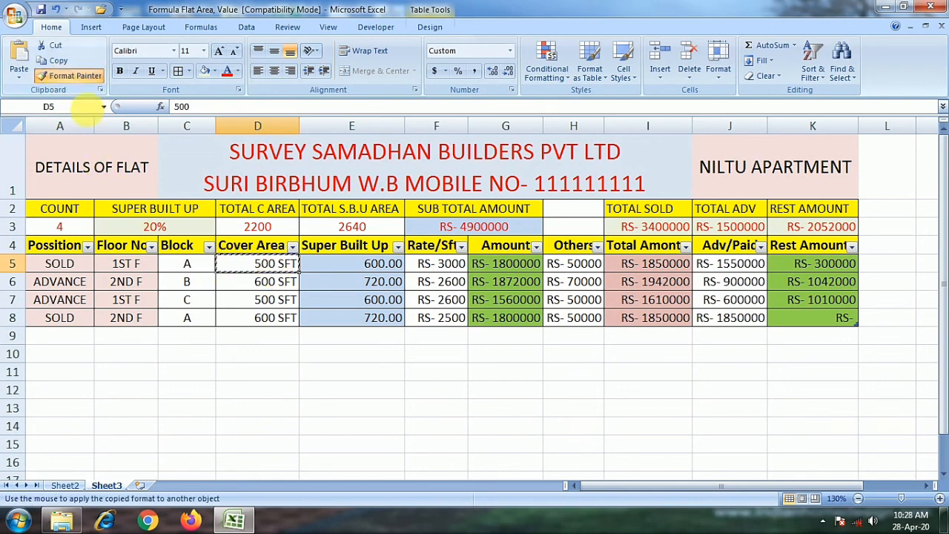
{"action": "left_click", "coordinate": [258, 231]}
{"action": "left_click", "coordinate": [265, 264]}
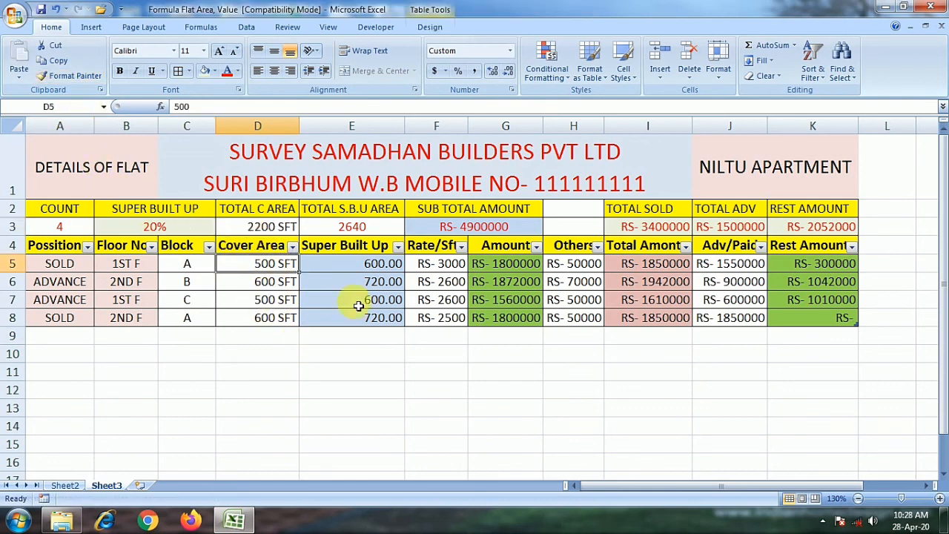
Copy the formatting of the Super Built Up value in E5 onto the Total S.B.U Area value in E3
{"action": "left_click", "coordinate": [384, 229]}
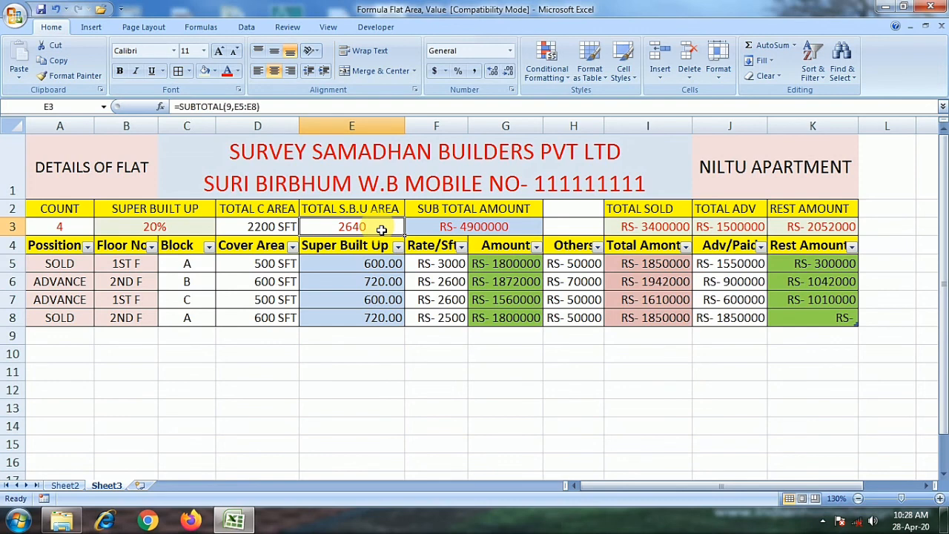
{"action": "left_click", "coordinate": [366, 267]}
{"action": "left_click", "coordinate": [71, 76]}
{"action": "left_click", "coordinate": [326, 226]}
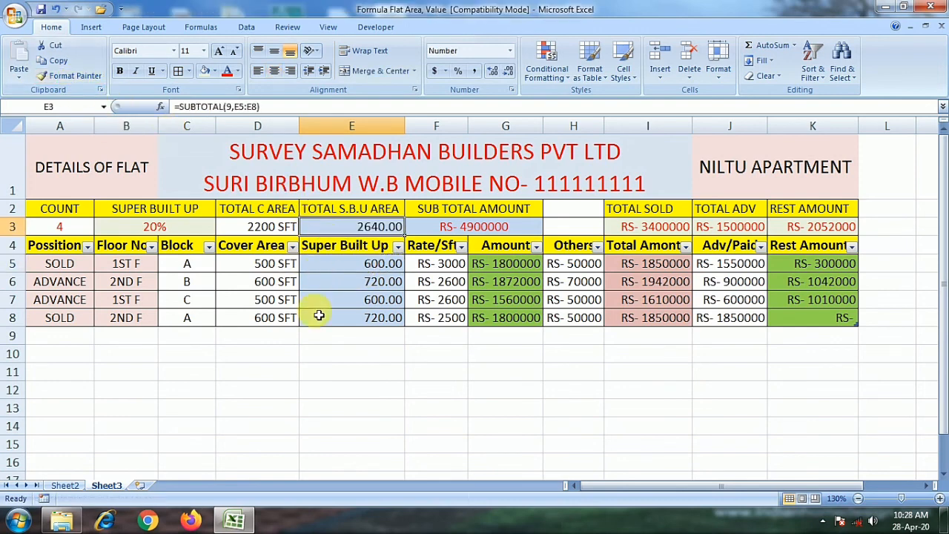
{"action": "left_click", "coordinate": [355, 299]}
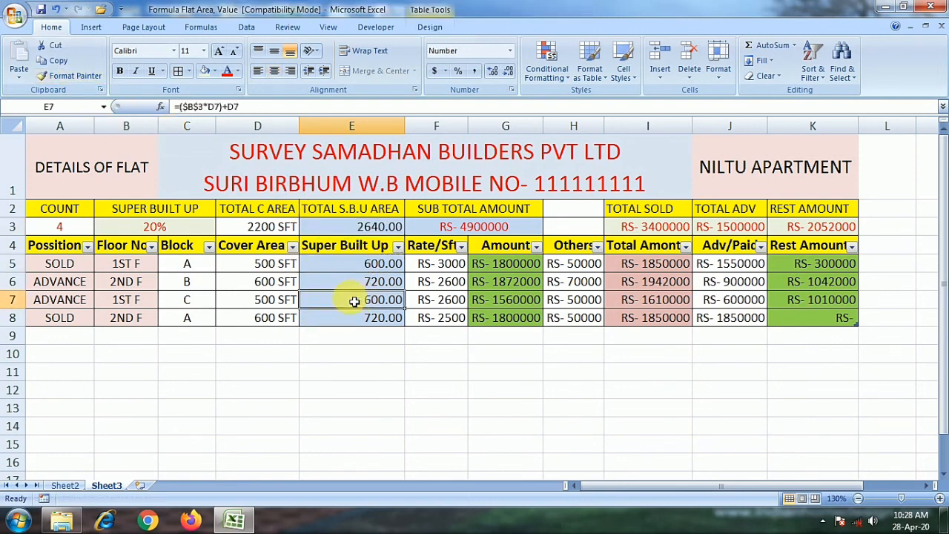
Change the fill of the Sub Total Amount value in F3 to the pale green theme color
{"action": "left_click", "coordinate": [537, 228]}
{"action": "left_click", "coordinate": [214, 70]}
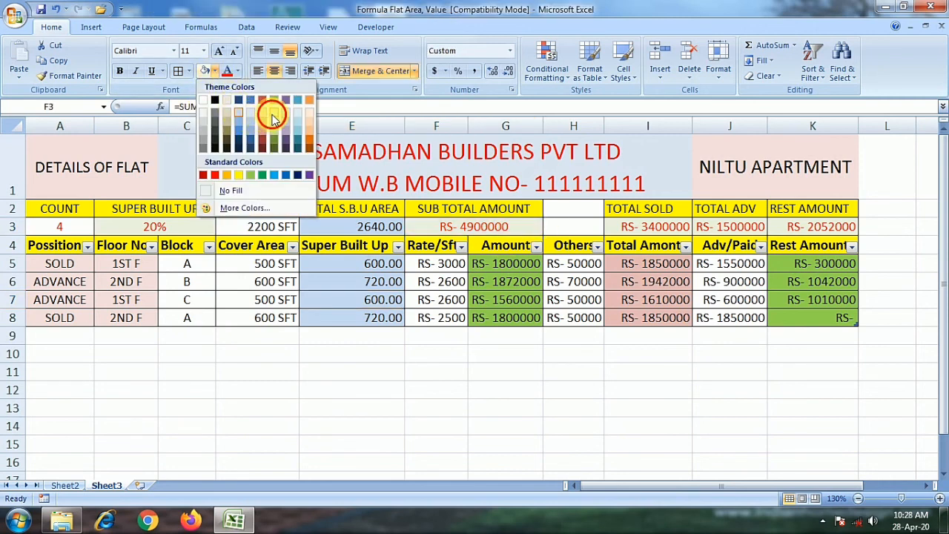
{"action": "left_click", "coordinate": [580, 321]}
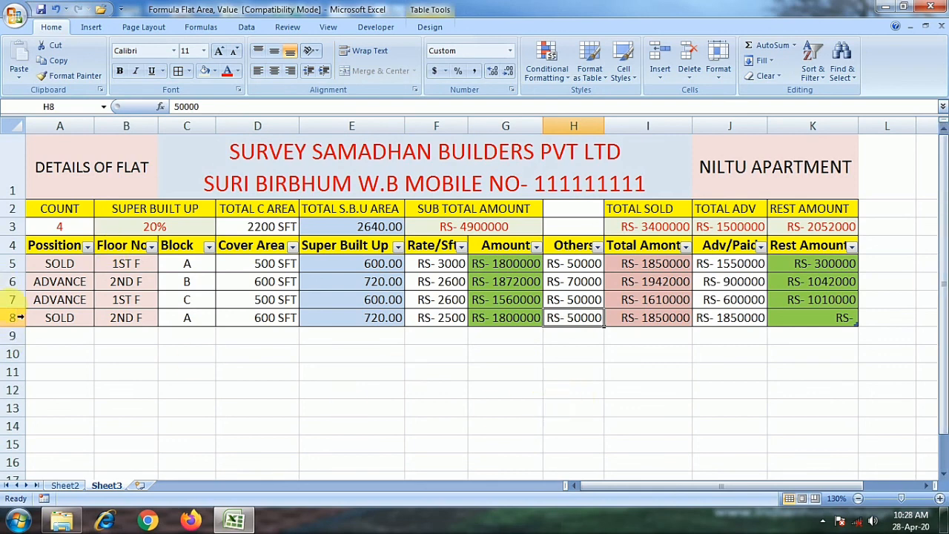
Filter the Possition column to show only the ADVANCE flats
{"action": "left_click", "coordinate": [67, 227]}
{"action": "left_click", "coordinate": [61, 325]}
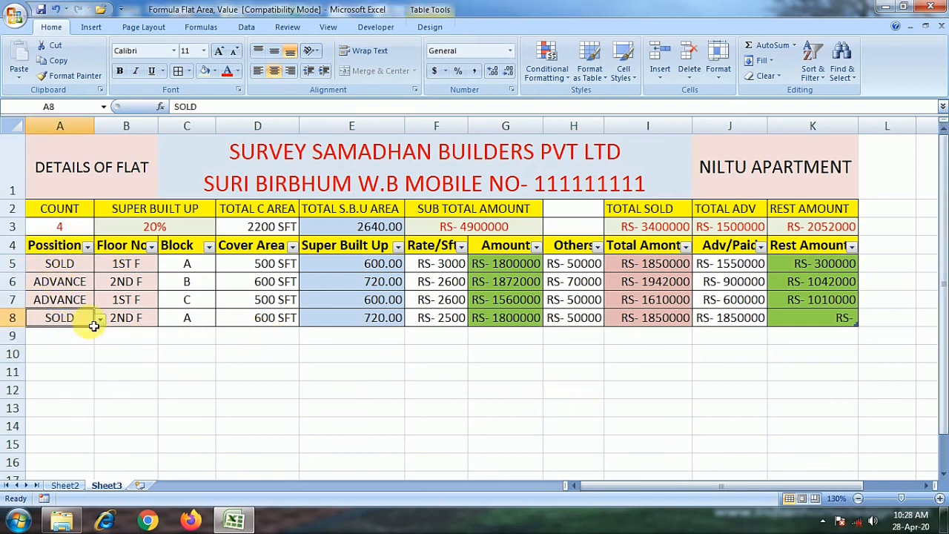
{"action": "left_click", "coordinate": [87, 248]}
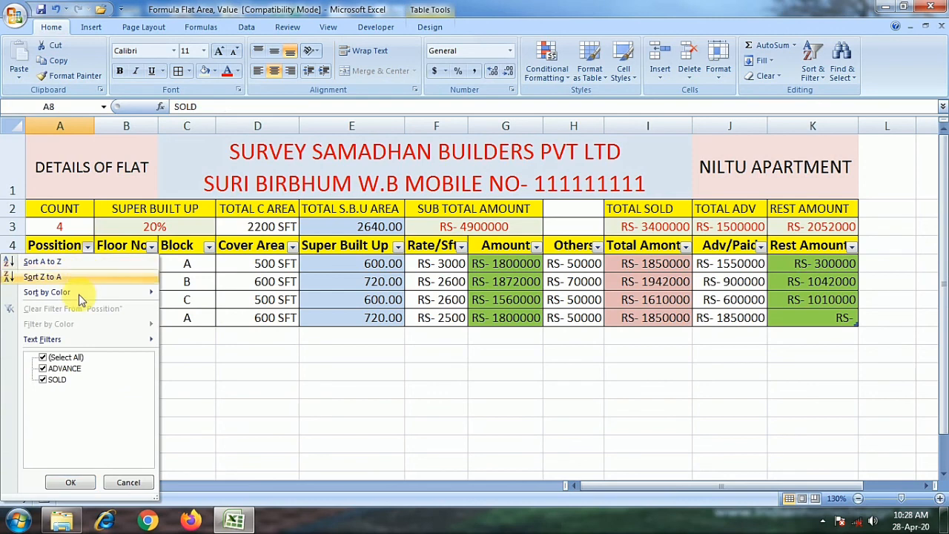
{"action": "left_click", "coordinate": [43, 358]}
{"action": "left_click", "coordinate": [43, 368]}
{"action": "left_click", "coordinate": [70, 482]}
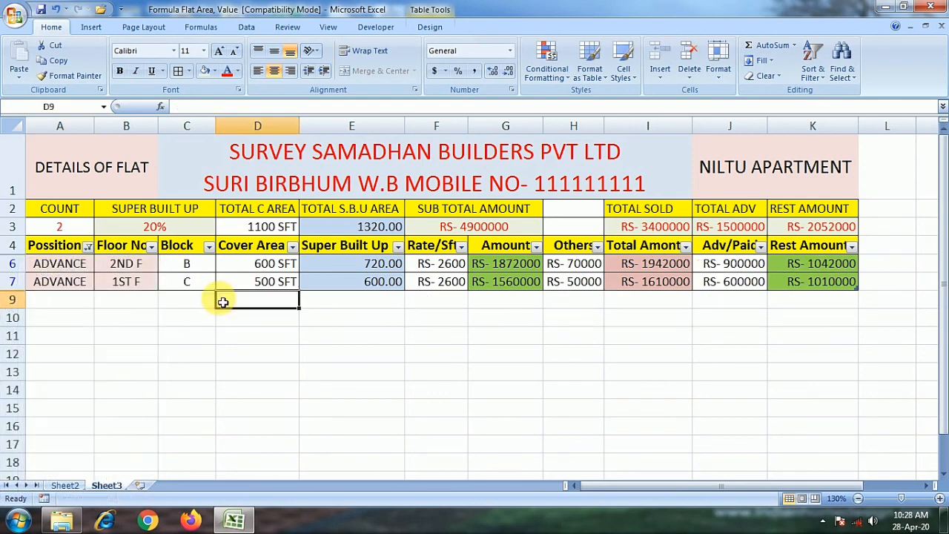
Switch the Possition filter to show only the SOLD flats
{"action": "left_click", "coordinate": [88, 247]}
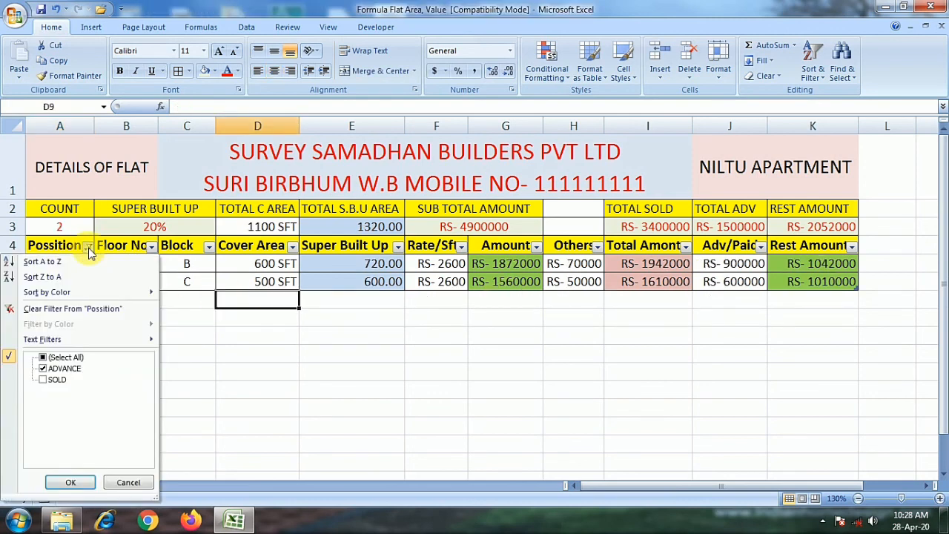
{"action": "left_click", "coordinate": [42, 368]}
{"action": "left_click", "coordinate": [67, 483]}
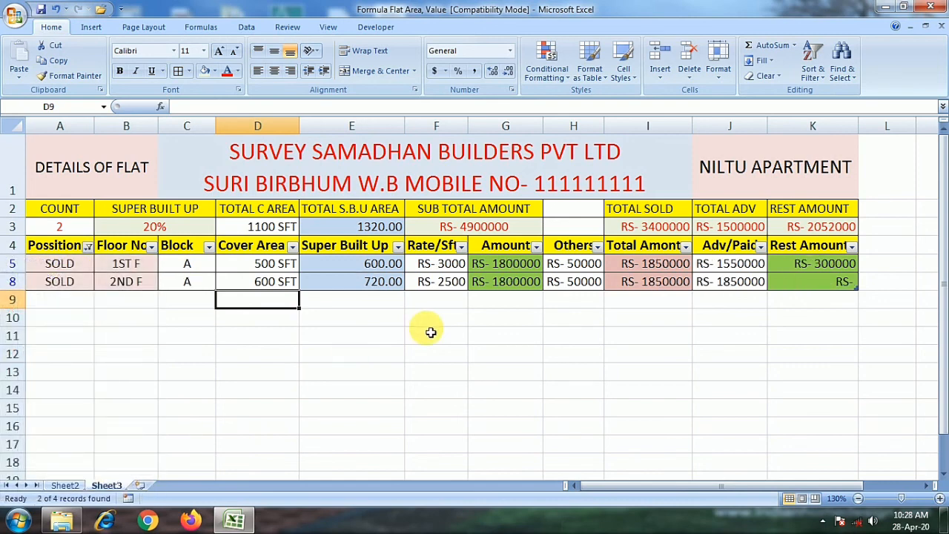
Show all flats again by selecting every entry in the Possition filter
{"action": "left_click", "coordinate": [87, 247]}
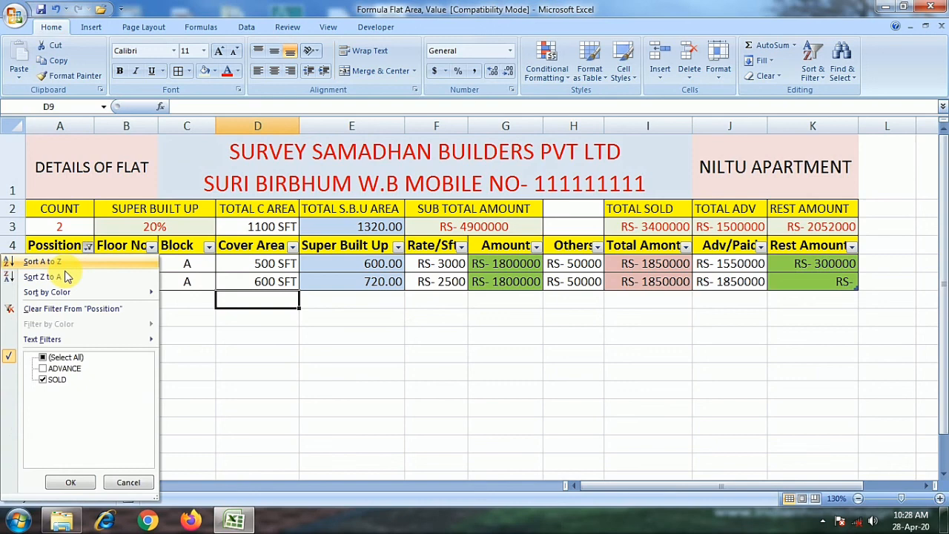
{"action": "left_click", "coordinate": [42, 361]}
{"action": "left_click", "coordinate": [70, 483]}
{"action": "left_click", "coordinate": [199, 355]}
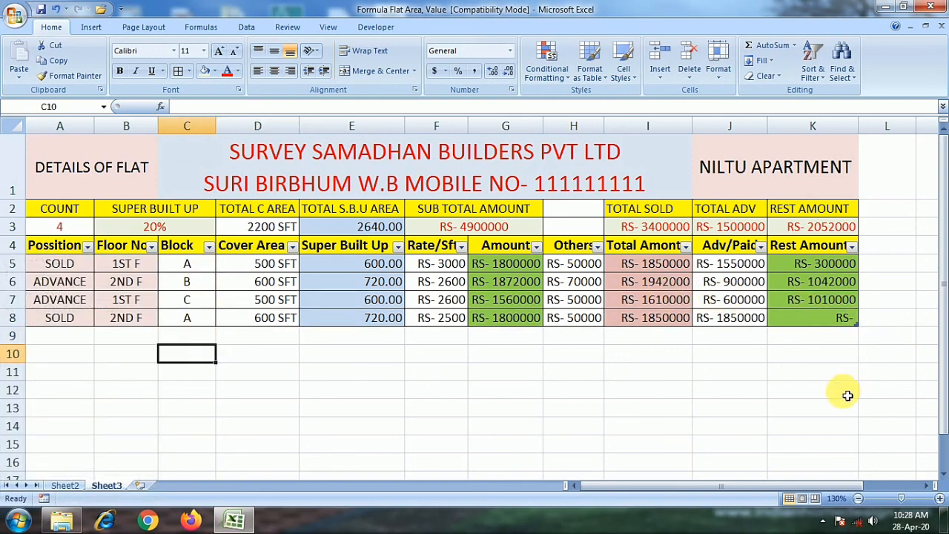
{"action": "left_click", "coordinate": [480, 230]}
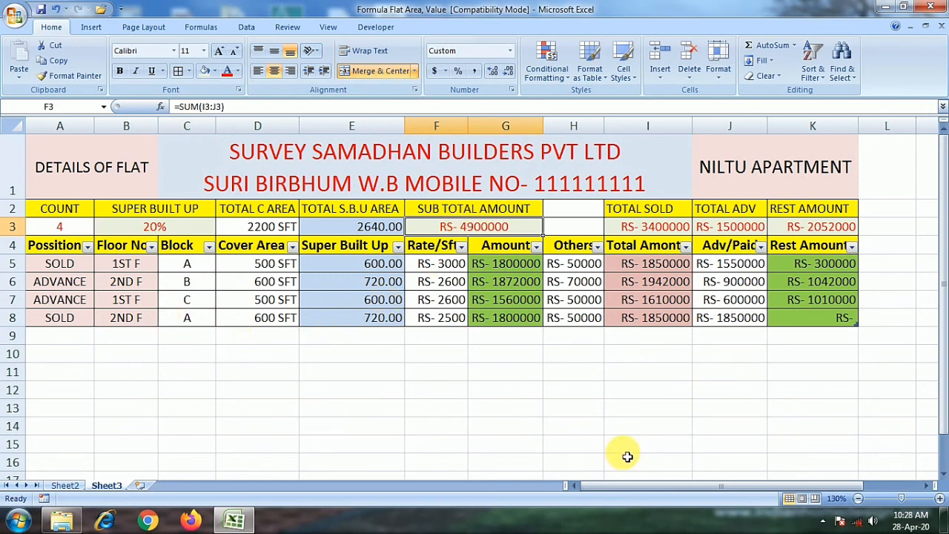
{"action": "key", "text": "alt"}
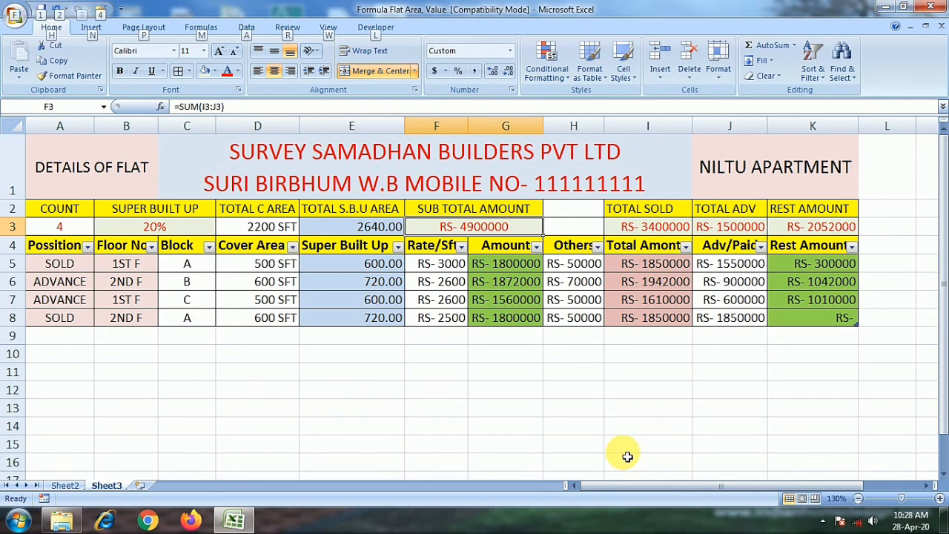